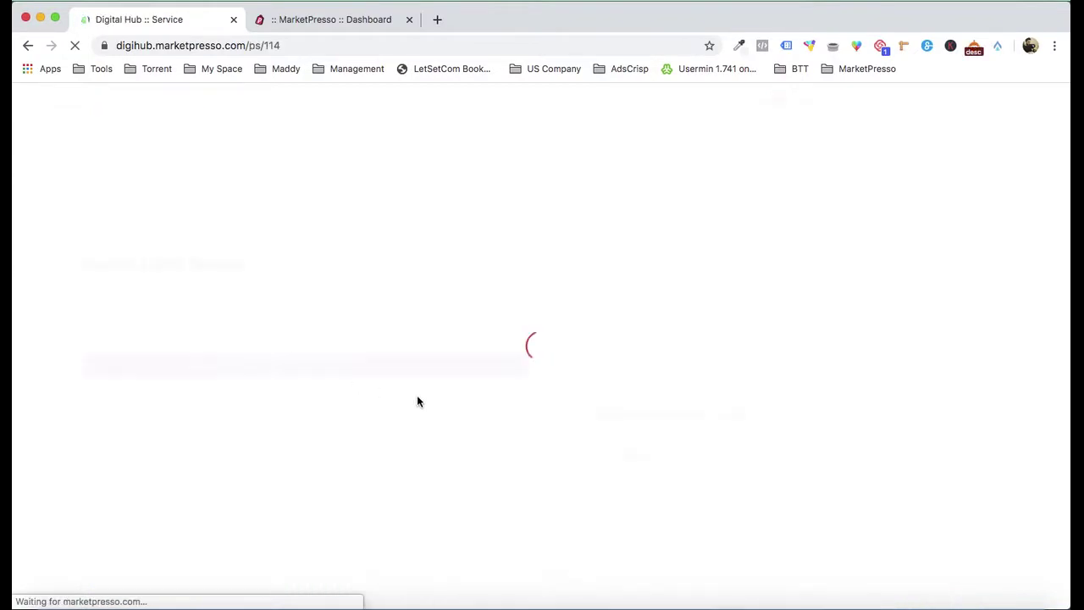
- Review the Product Label Design service page, including its packages, gallery and customer reviews
scroll(417, 396, "down", 2)
scroll(416, 399, "down", 10)
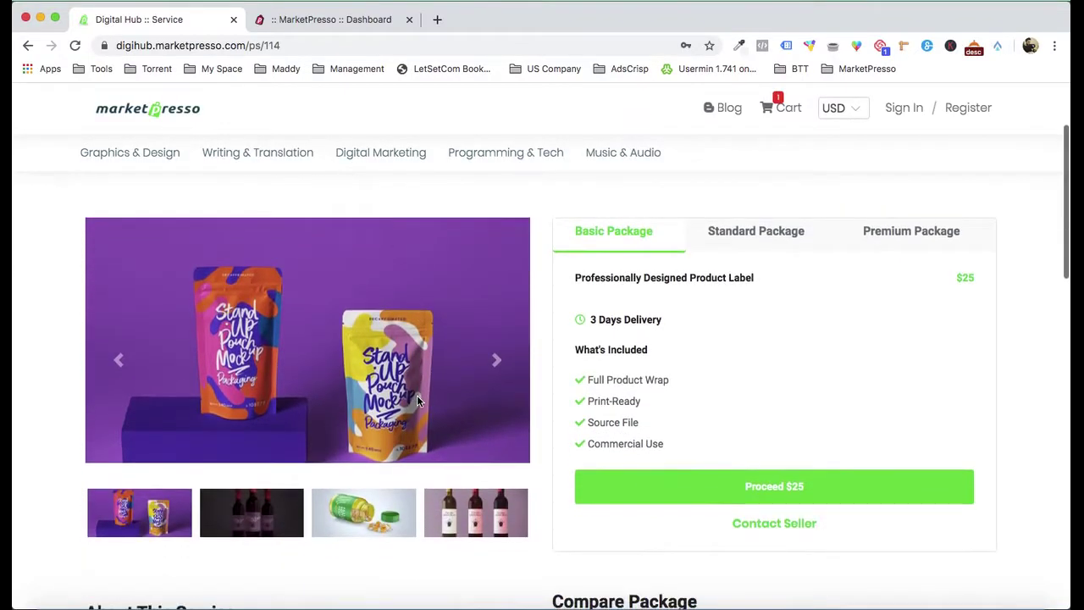
scroll(417, 400, "down", 4)
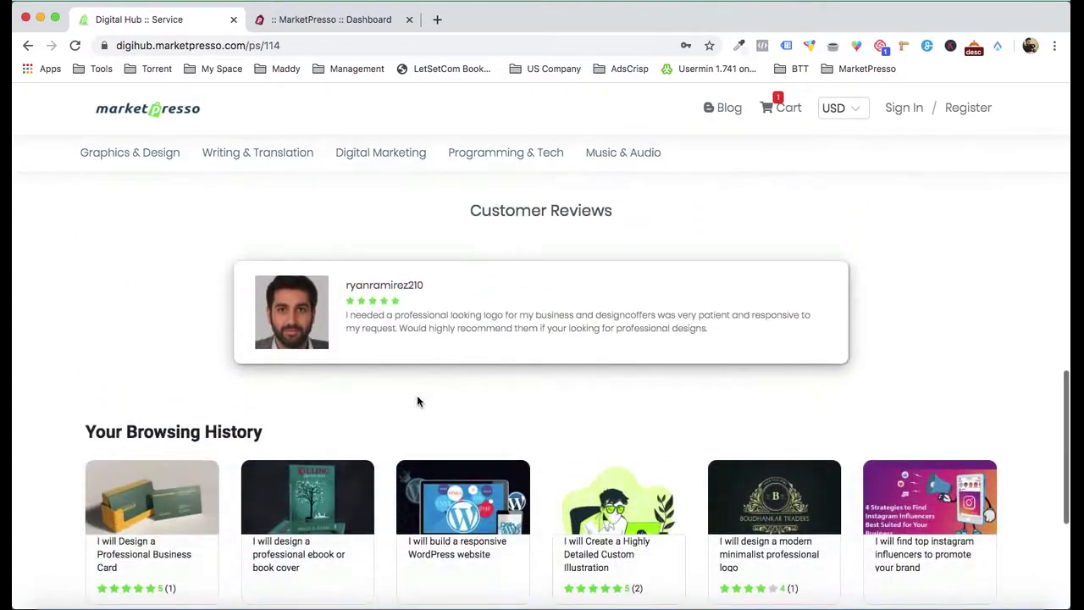
scroll(417, 401, "up", 10)
scroll(417, 400, "up", 3)
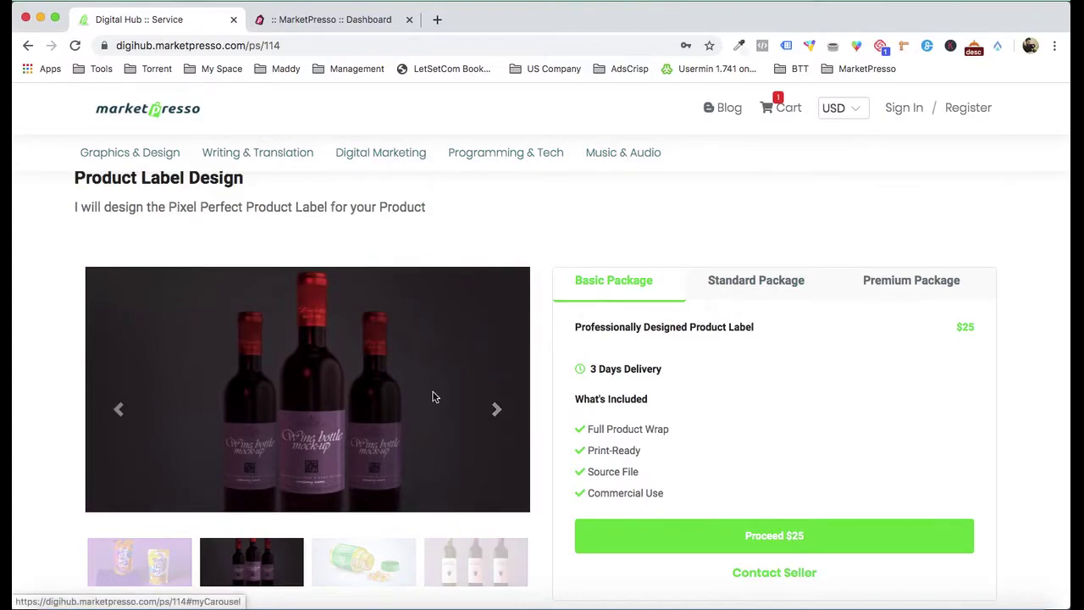
scroll(435, 398, "down", 2)
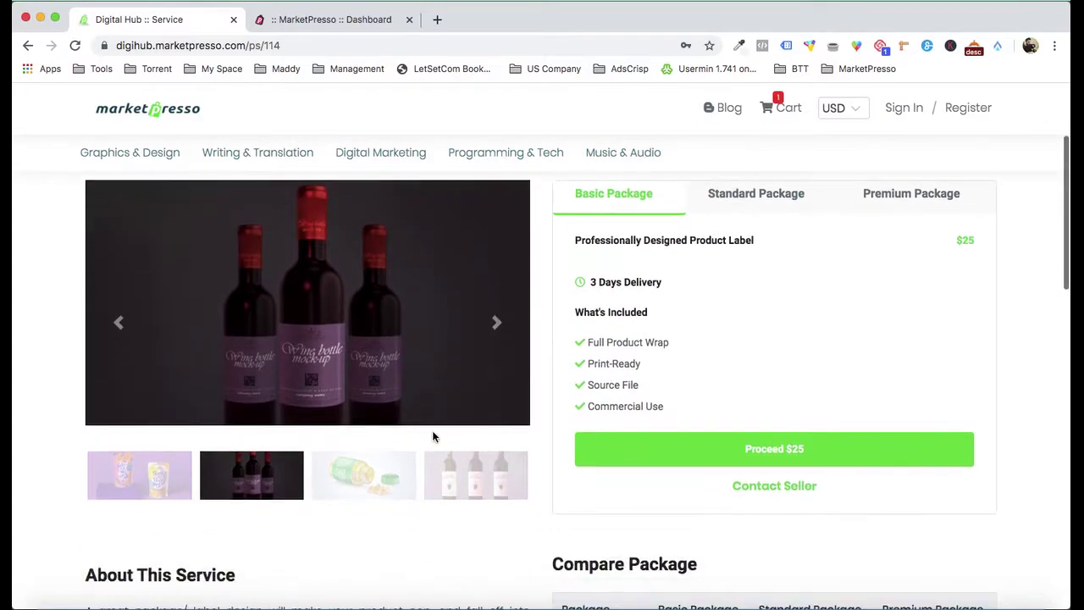
- Proceed with the $25 Basic Package and review its customization page with the add-ons and order summary
left_click(671, 451)
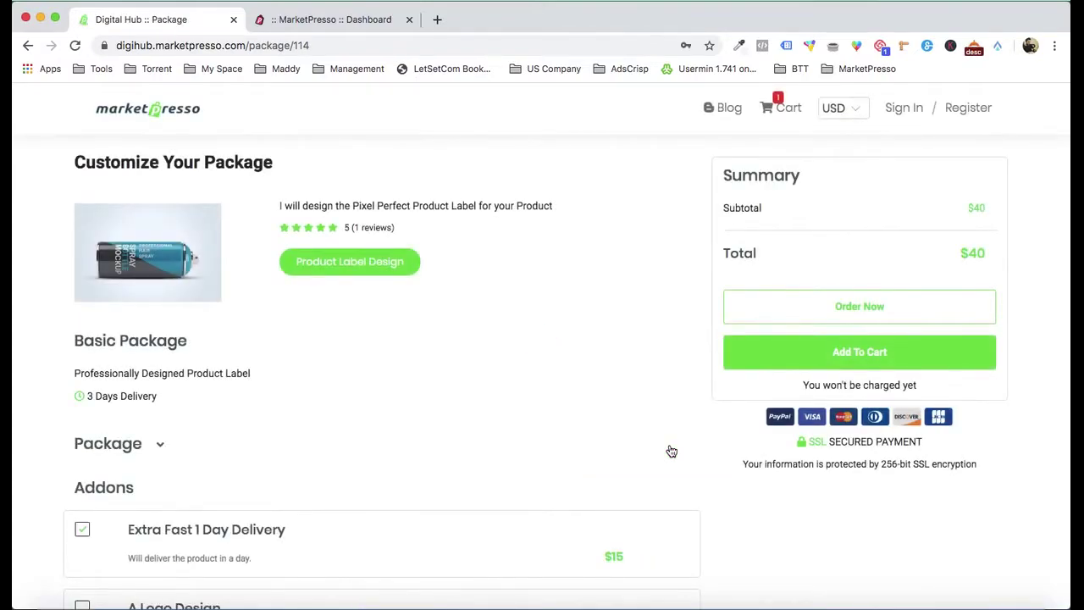
scroll(671, 448, "down", 5)
scroll(669, 447, "up", 5)
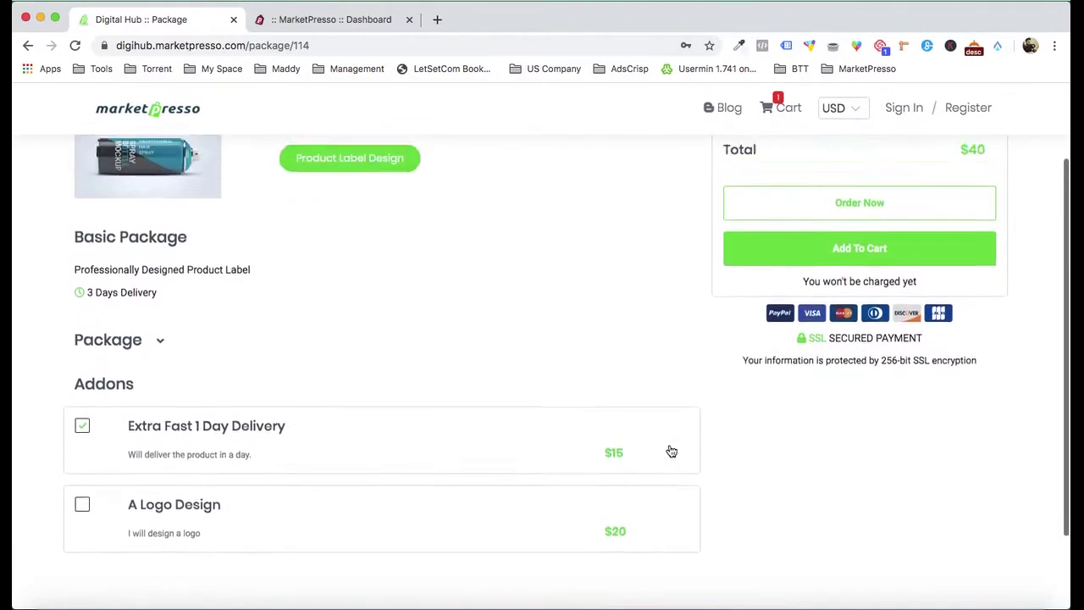
- Switch to the MarketPresso dashboard and start a new marketplace that offers services
left_click(330, 19)
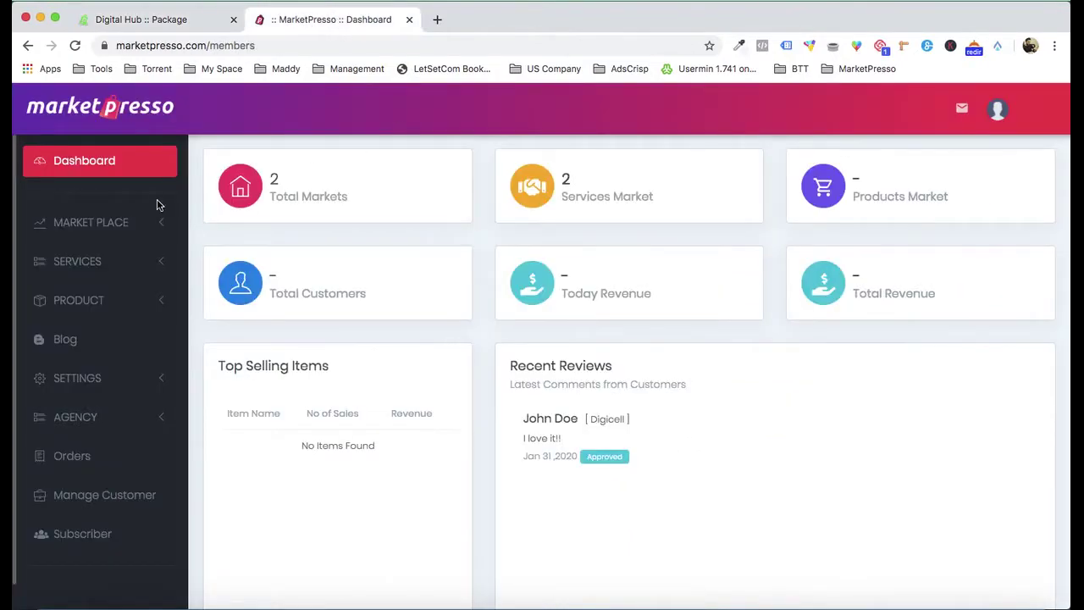
left_click(140, 221)
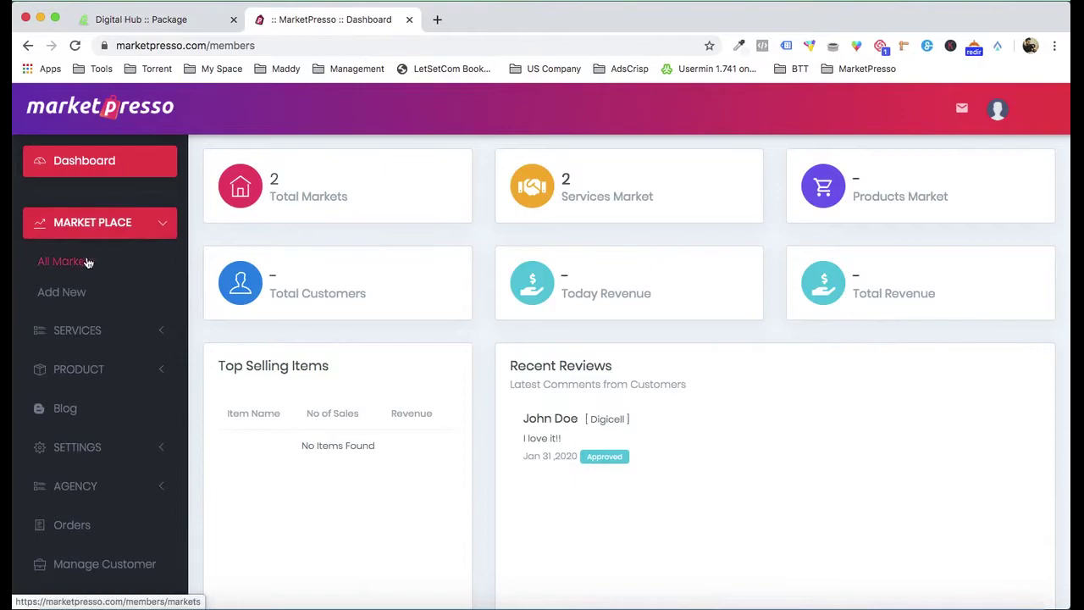
left_click(77, 293)
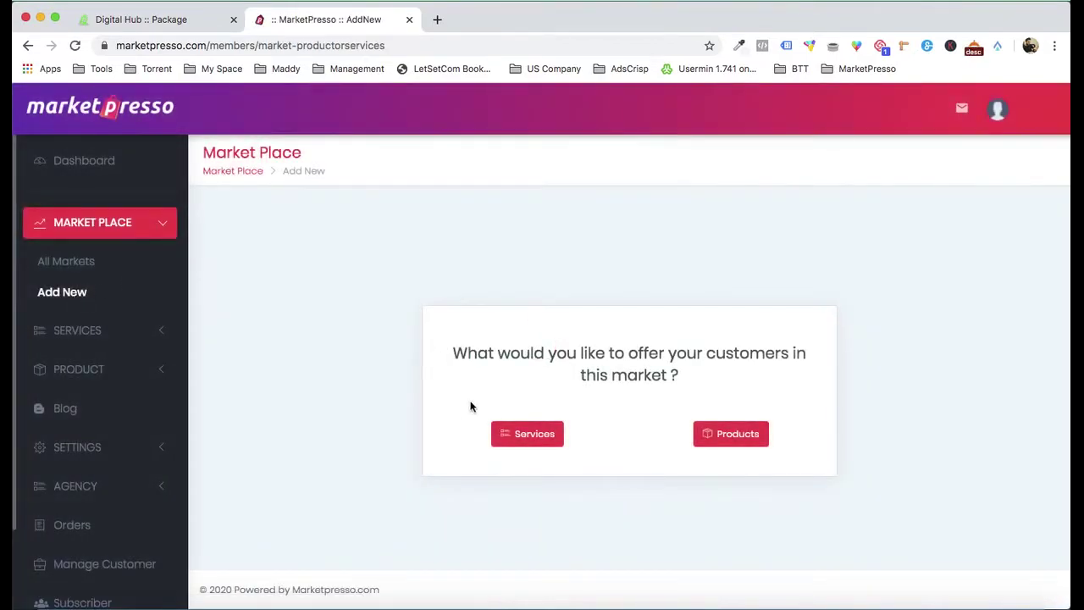
left_click(505, 437)
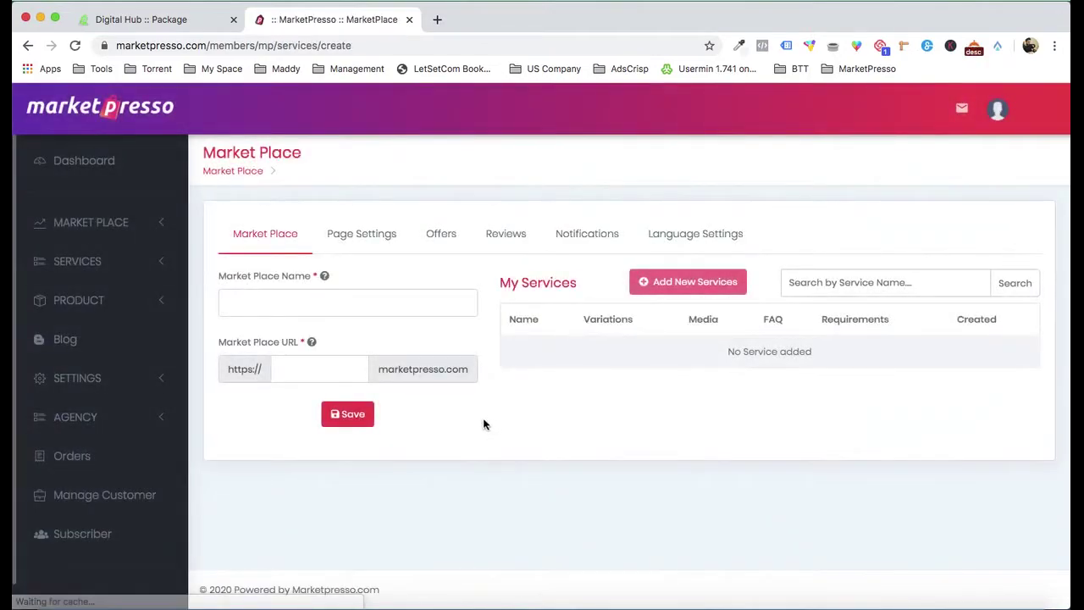
- Name the marketplace Digi Marketplace, set its URL to digimarket, and save it
left_click(271, 296)
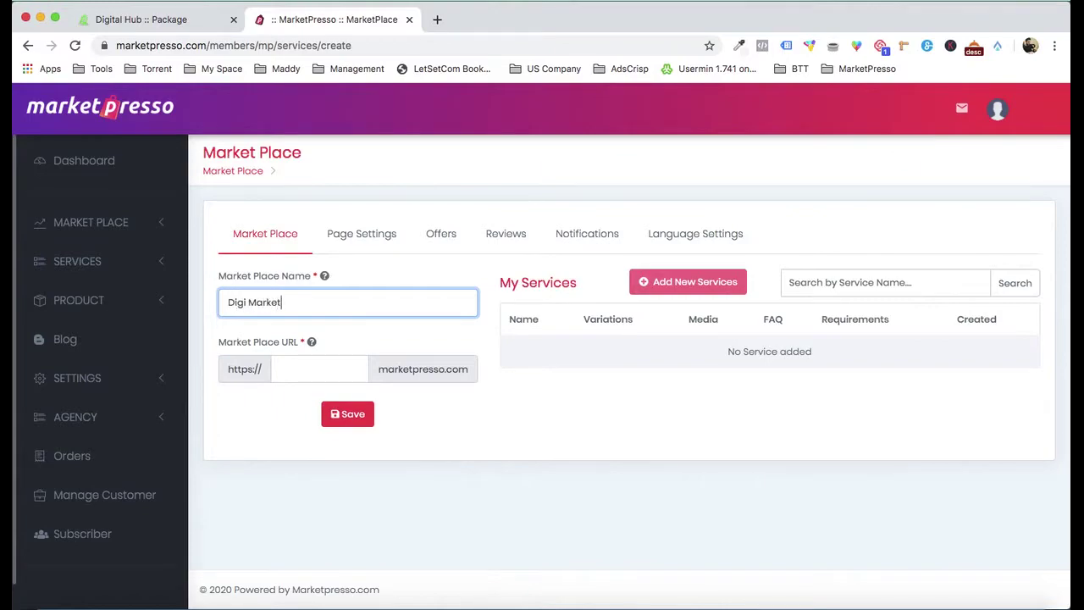
left_click(295, 370)
type("digimarket")
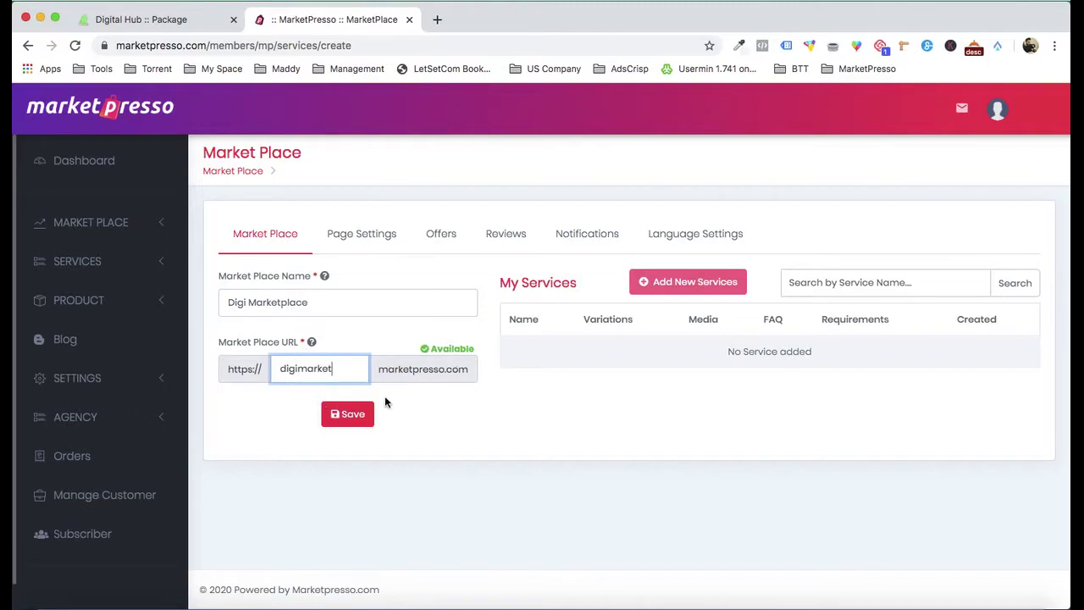
left_click(362, 414)
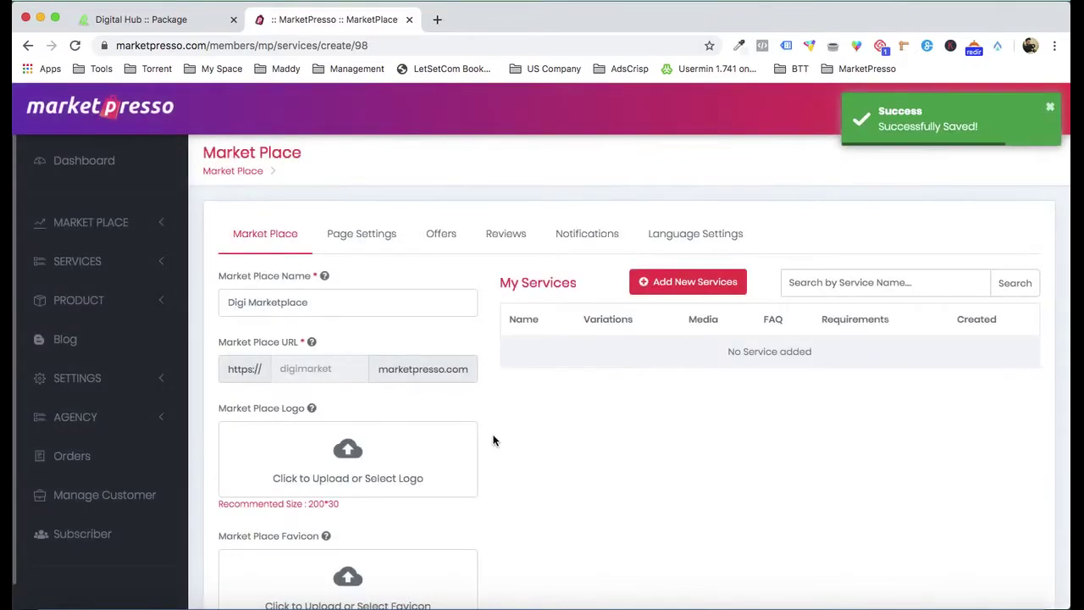
- Upload logo1.png from the Demo folder's Logo subfolder and set it as the marketplace logo
scroll(494, 440, "down", 2)
left_click(433, 420)
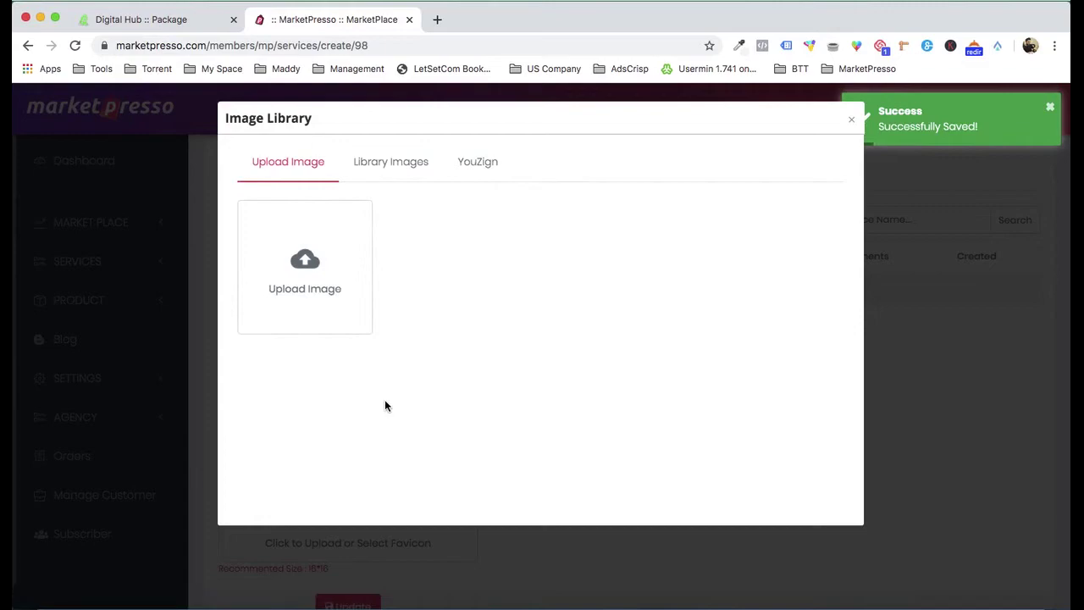
left_click(298, 238)
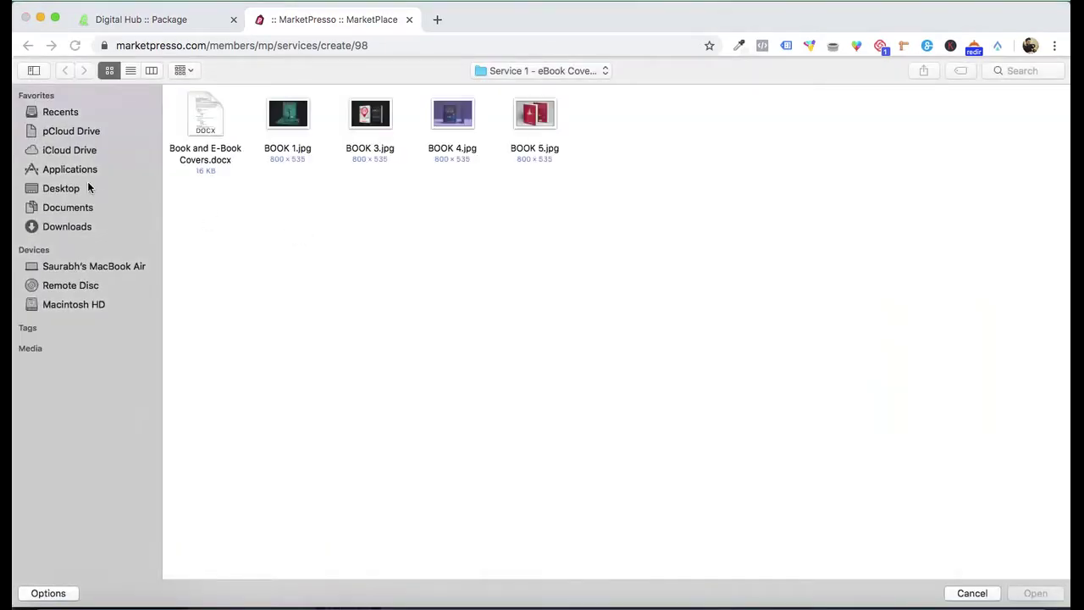
left_click(537, 73)
left_click(534, 88)
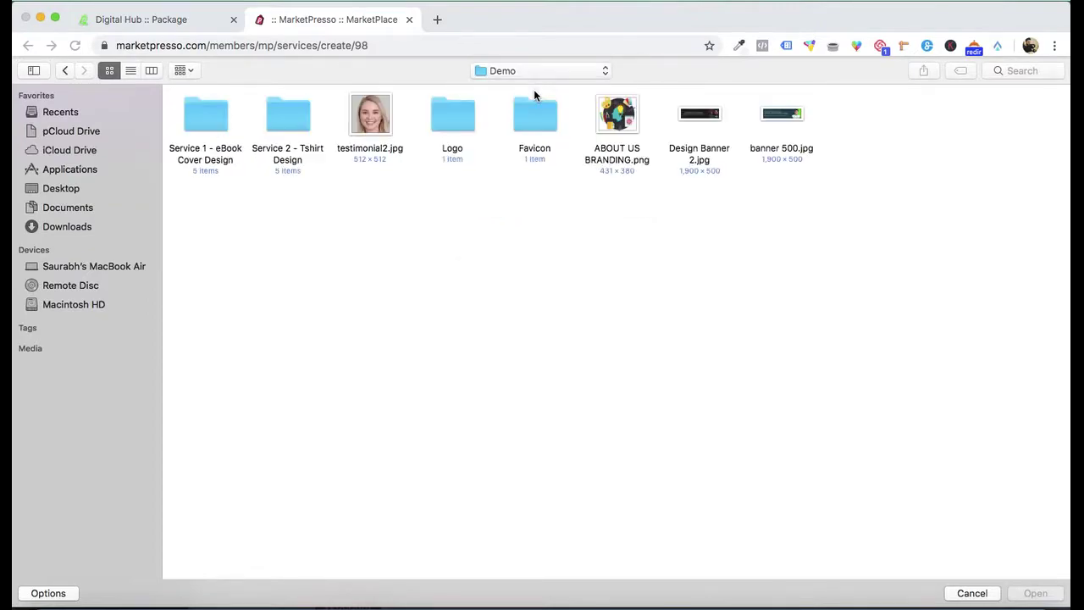
double_click(439, 128)
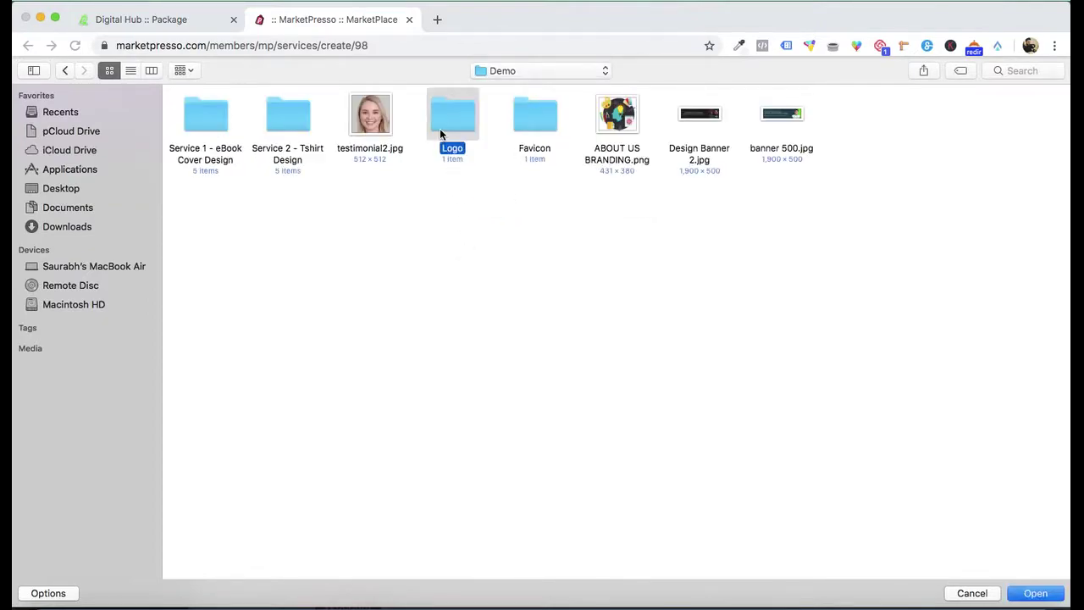
left_click(213, 114)
key("Return")
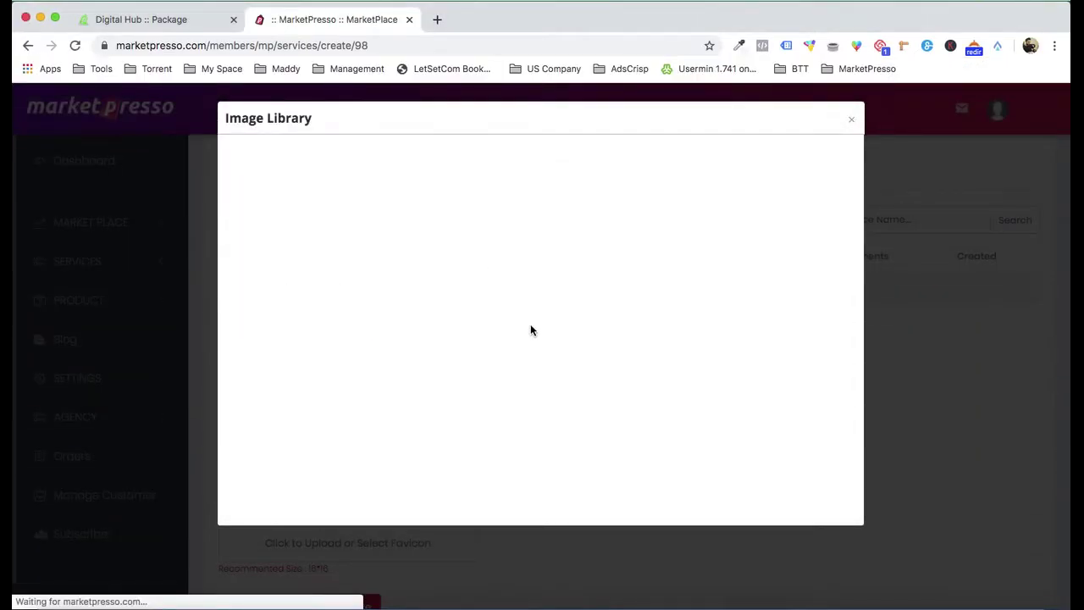
mouse_move(429, 232)
left_click(443, 268)
- Upload favicon.png from the Demo folder's Favicon subfolder and set it as the marketplace favicon
scroll(426, 421, "down", 3)
left_click(357, 404)
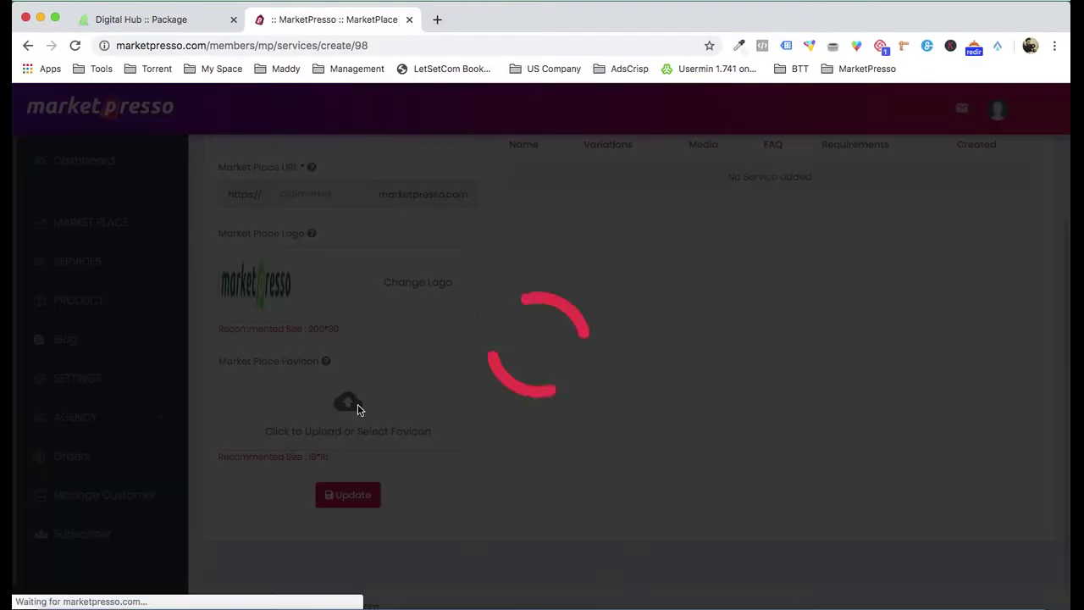
left_click(305, 231)
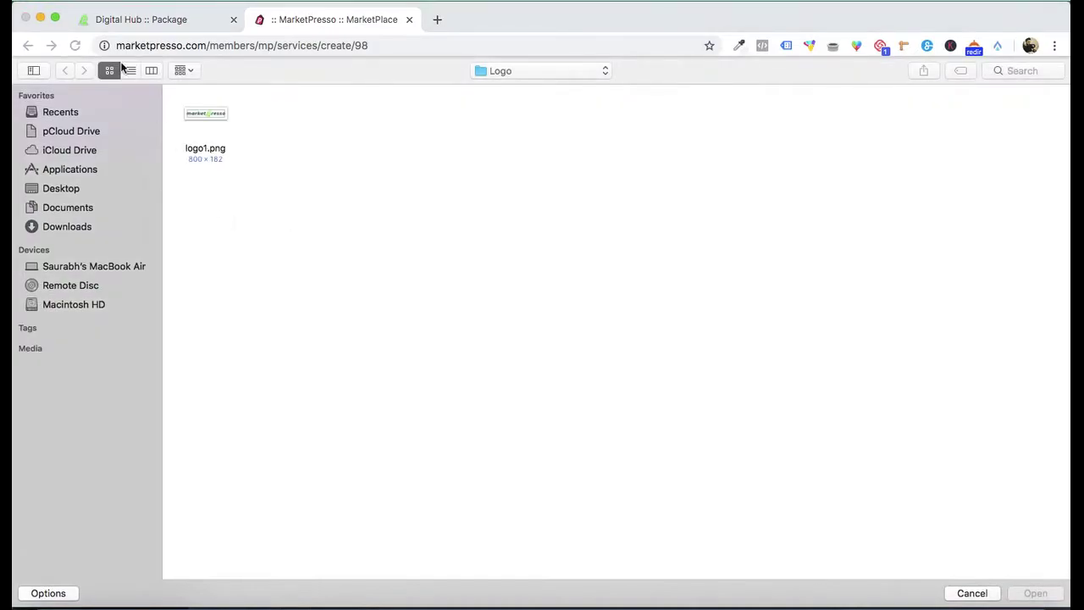
left_click(497, 74)
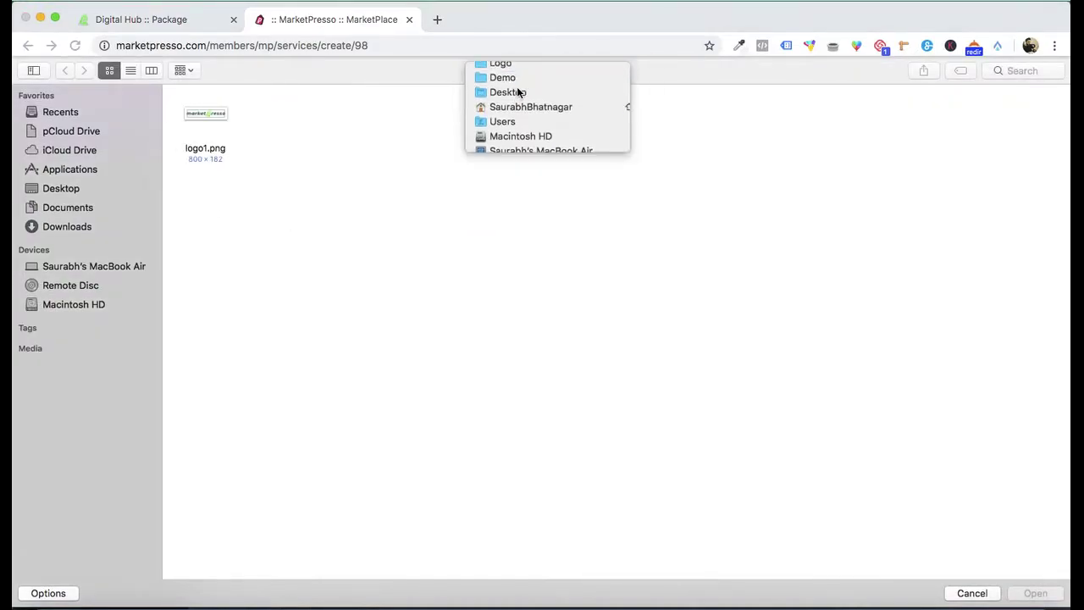
left_click(515, 85)
double_click(515, 106)
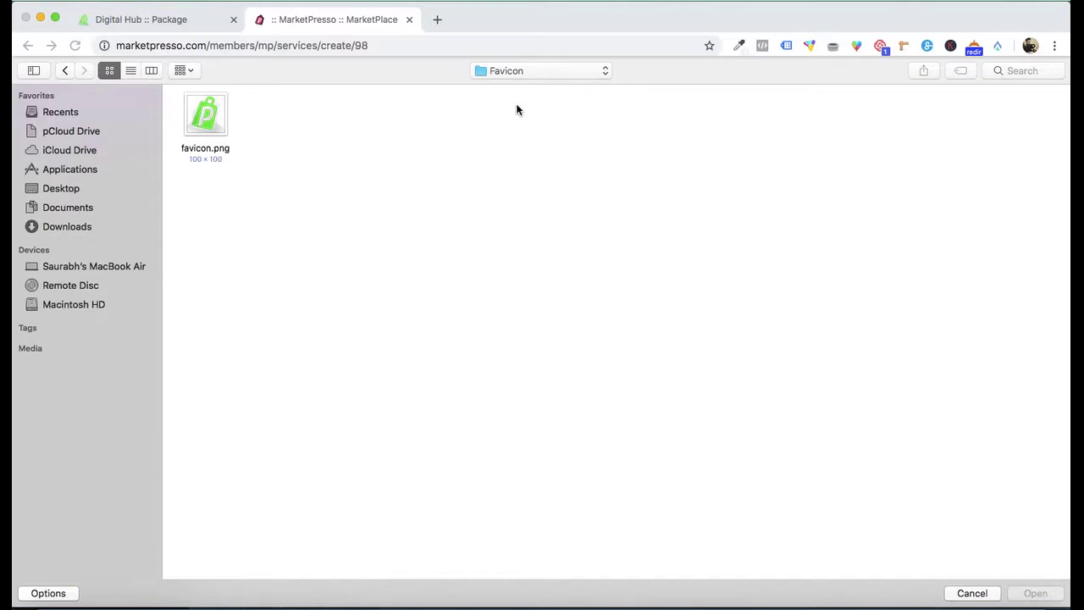
double_click(223, 98)
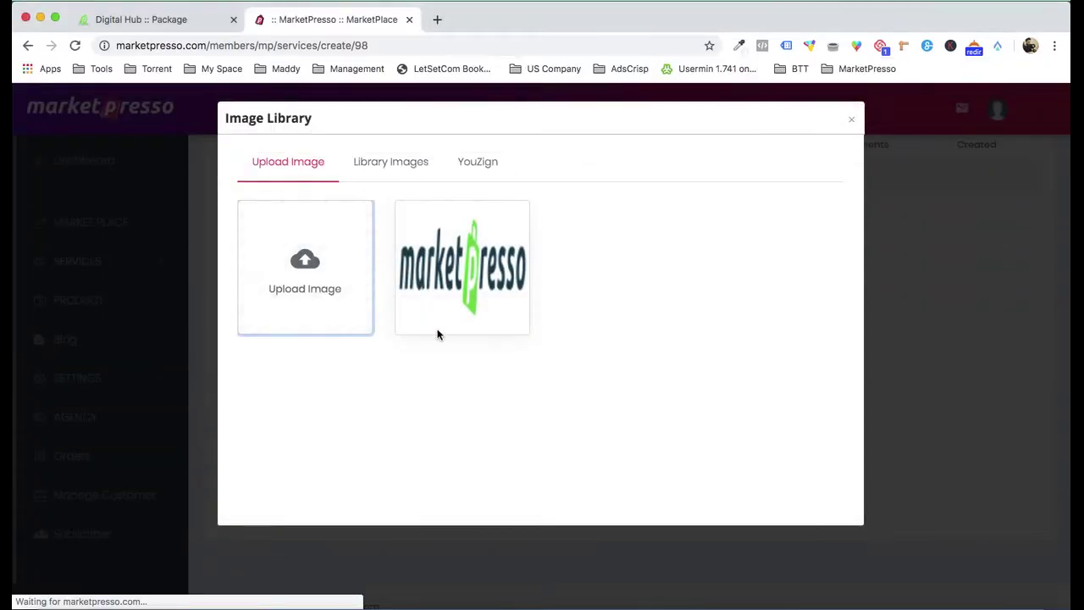
left_click(439, 267)
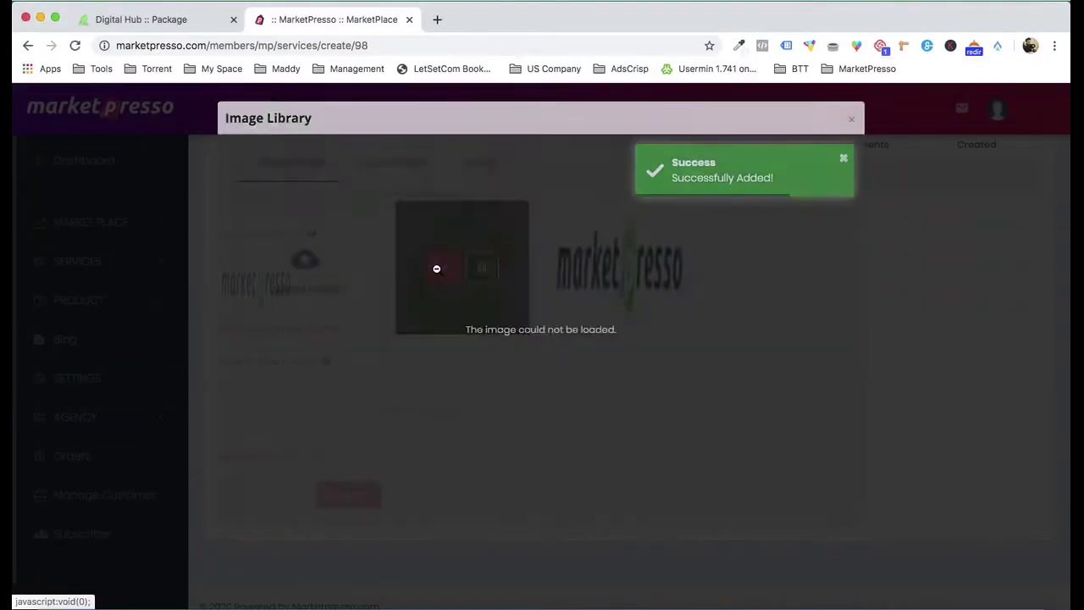
- Add a service to Digi Marketplace by opening the form for creating a new one
scroll(576, 386, "up", 5)
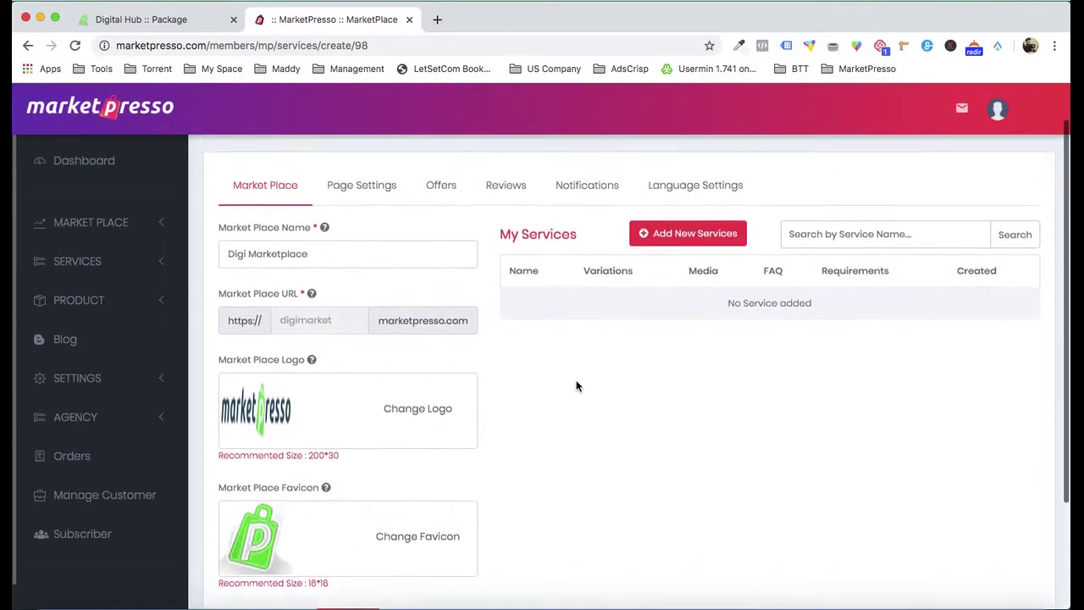
scroll(606, 395, "down", 3)
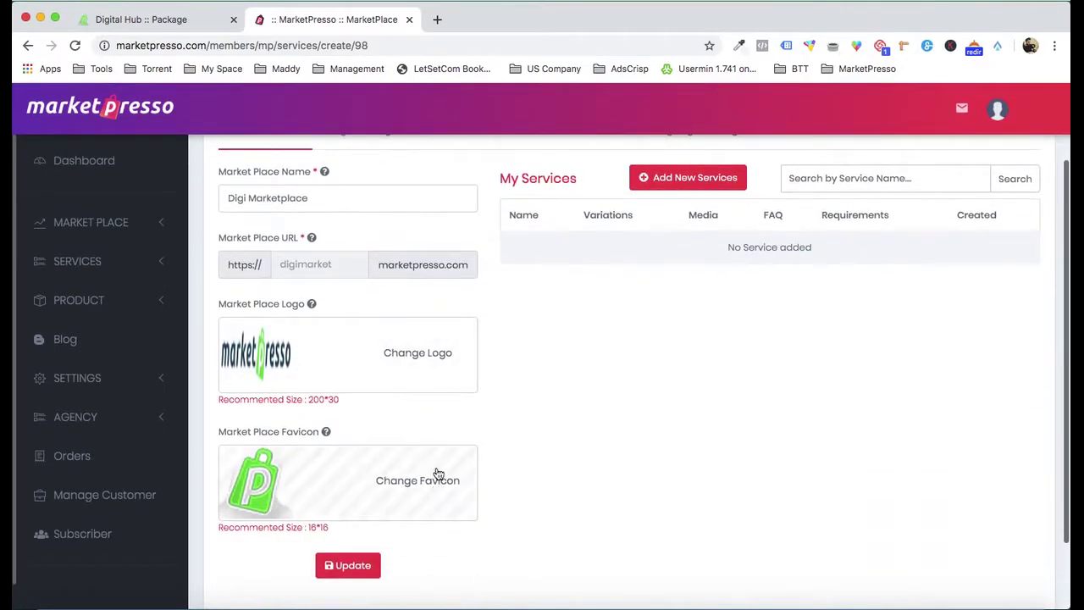
scroll(466, 359, "up", 3)
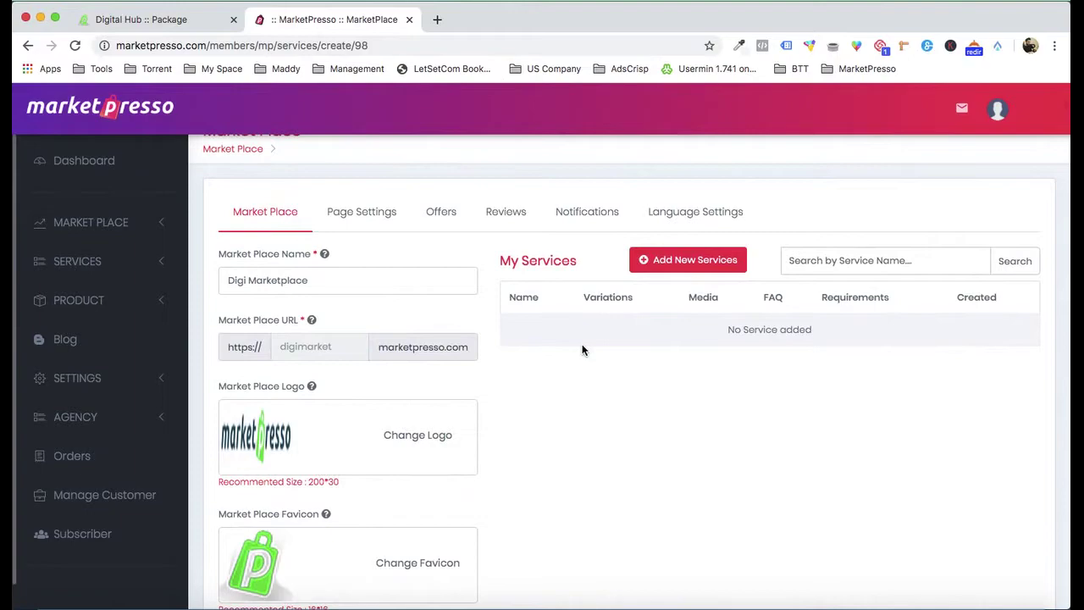
left_click(675, 270)
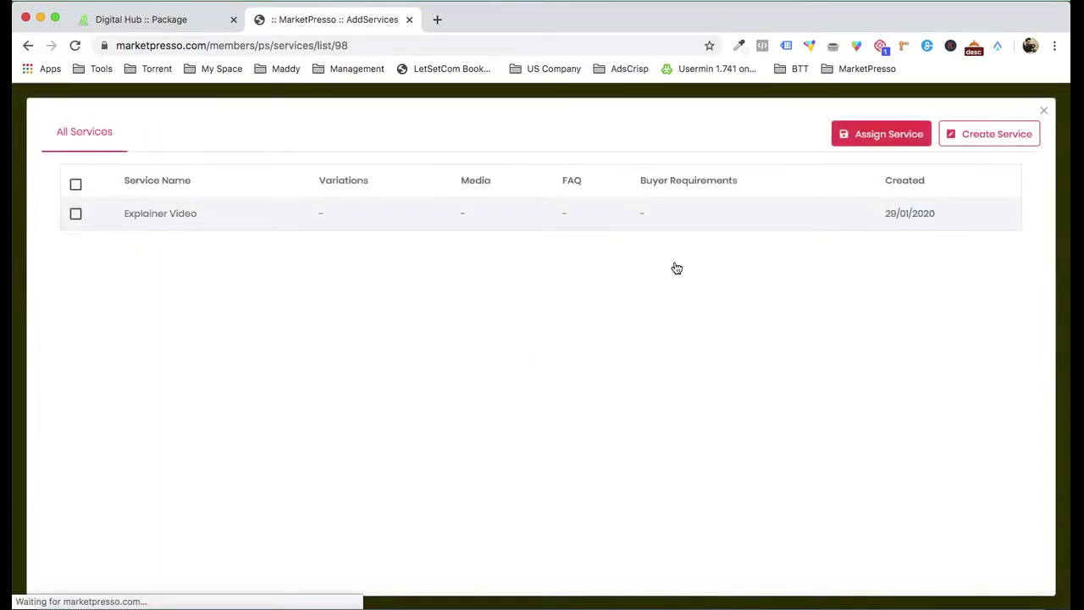
left_click(992, 144)
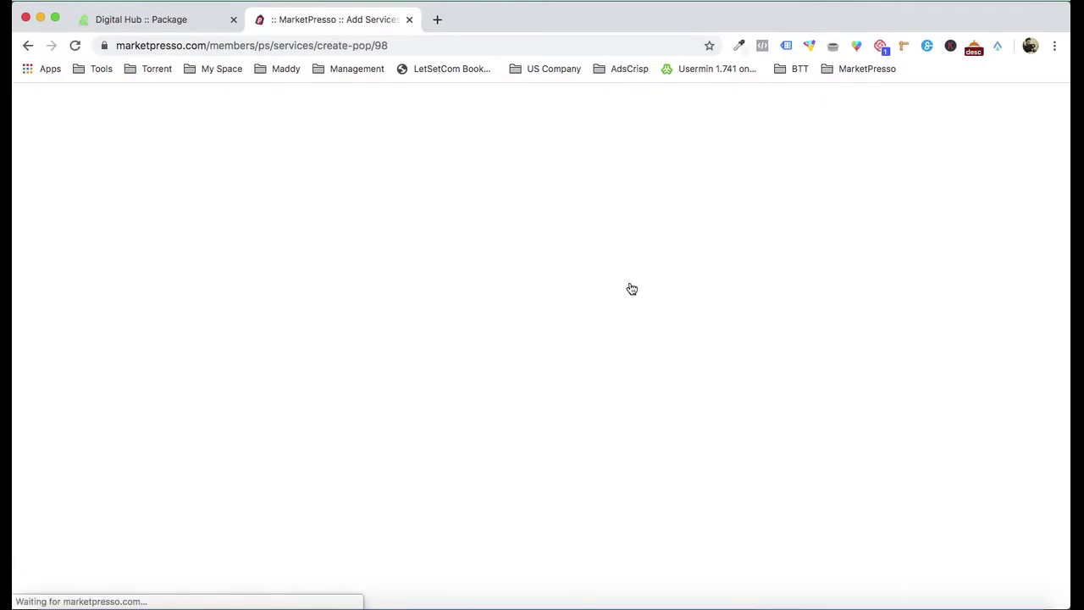
- In Finder, open Book and E-Book Covers.docx from the Desktop's Demo folder, under Service 1 - eBook Cover Design
left_click(48, 581)
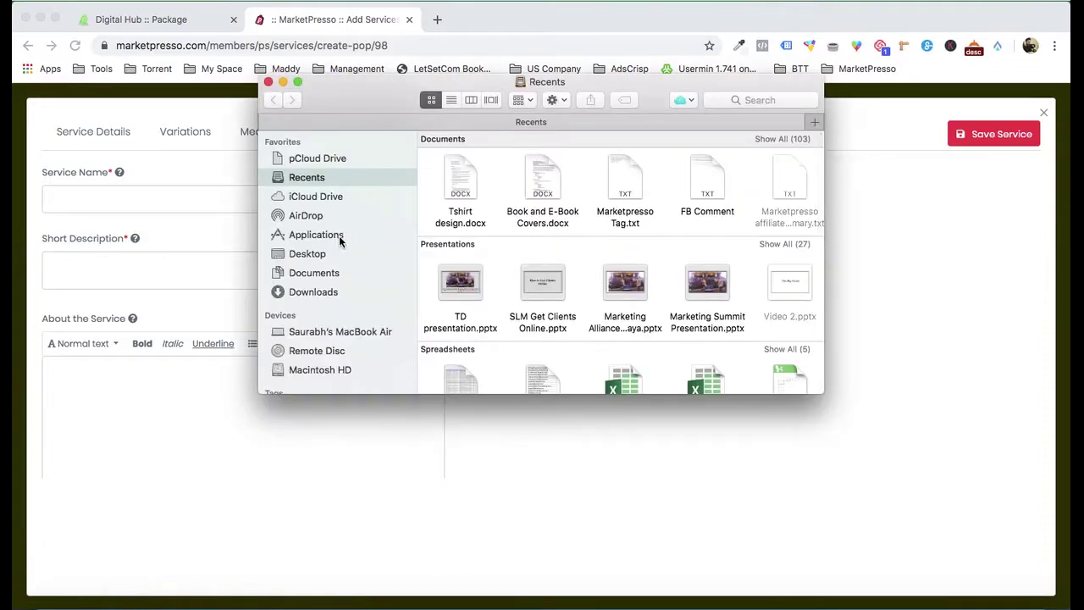
left_click(318, 258)
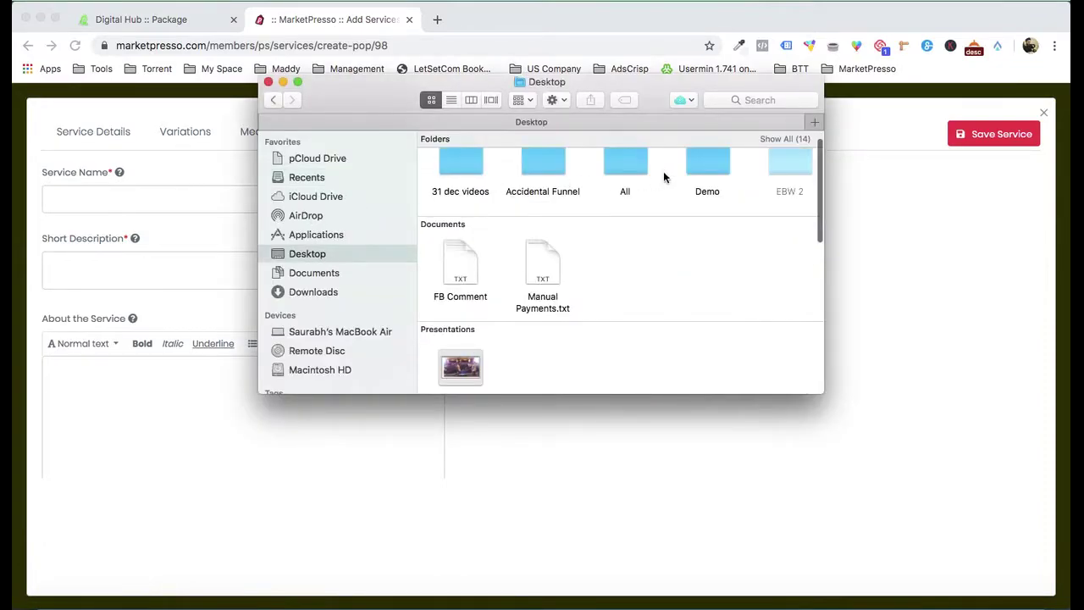
double_click(716, 169)
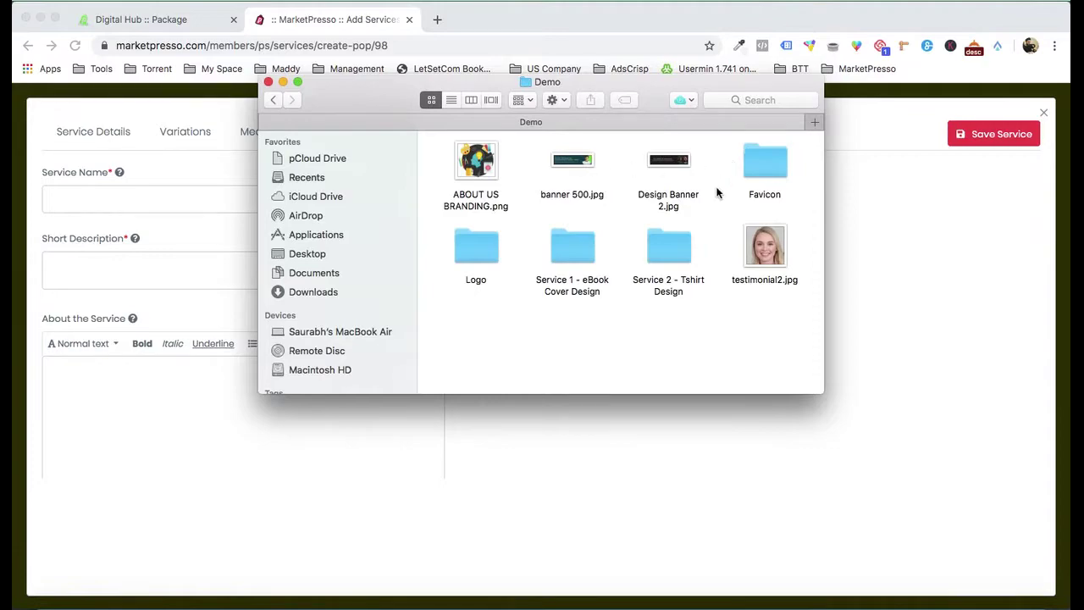
double_click(565, 242)
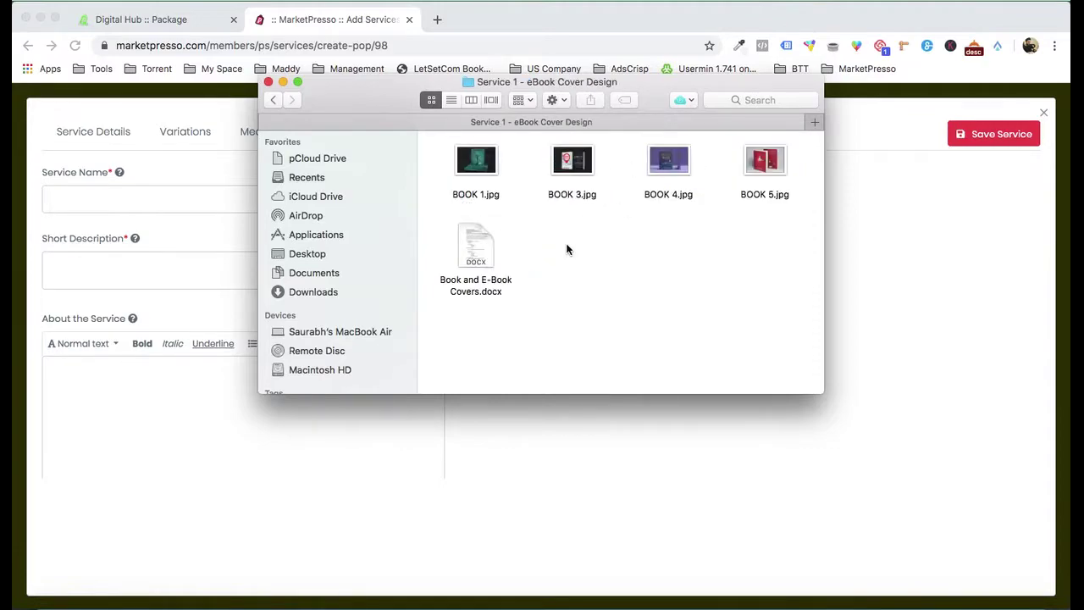
left_click(479, 246)
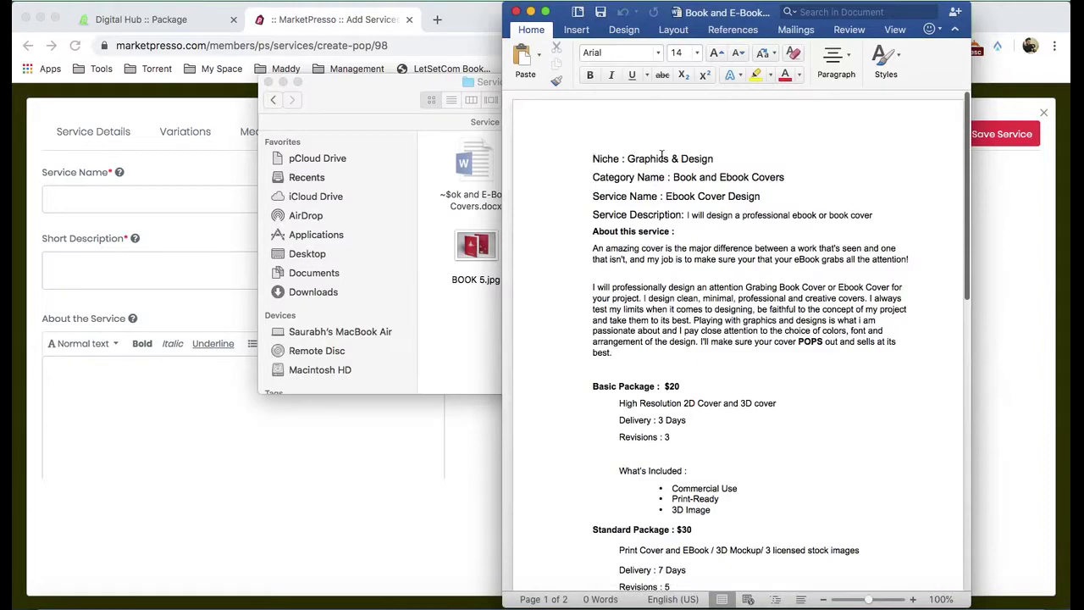
- Copy the service name "Ebook Cover Design" from the Word document into the new service's name field
left_click_drag(664, 199, 746, 195)
key("super+c")
left_click(169, 203)
left_click(169, 203)
key("super+v")
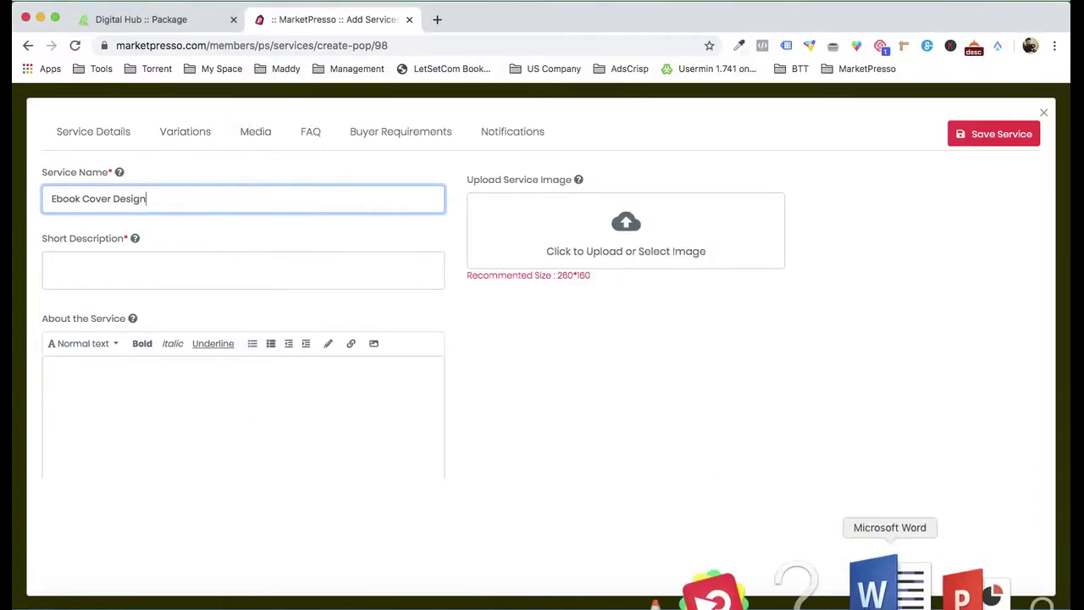
- Copy the service description "I will design a professional ebook or book cover" from the Word document into the service's short description
left_click(885, 582)
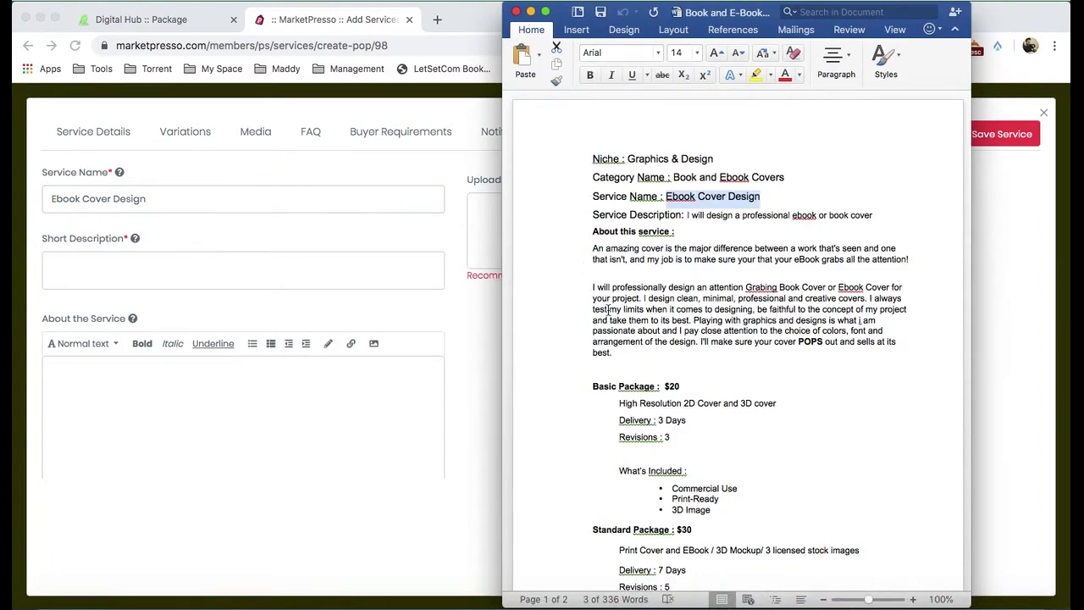
left_click_drag(687, 215, 863, 216)
key("super+c")
left_click(233, 267)
left_click(233, 268)
key("super+v")
scroll(622, 402, "down", 1)
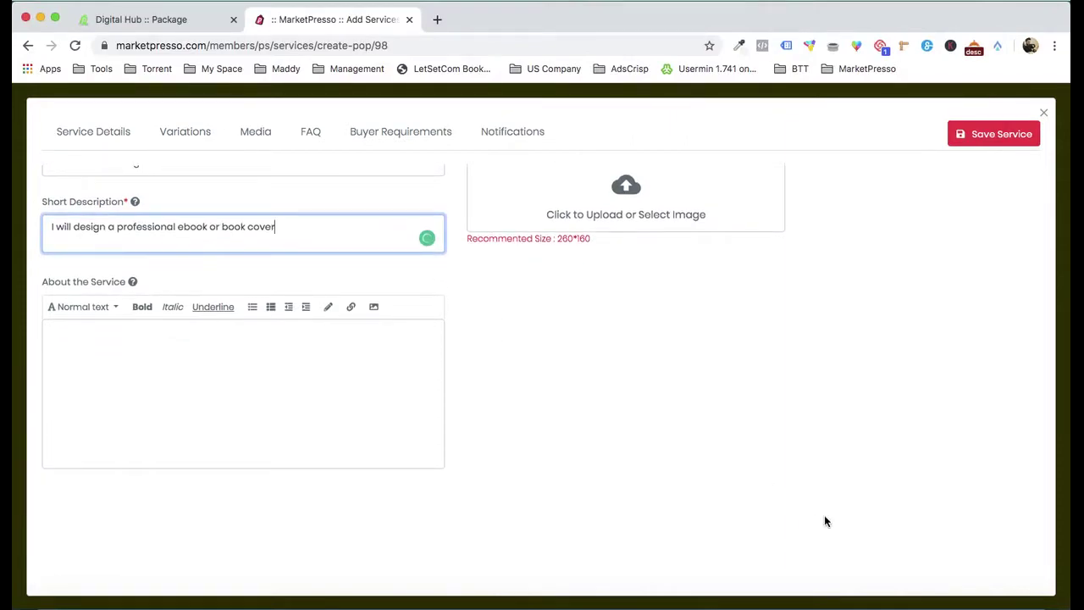
- Copy the two "About this service" paragraphs from the Word document into About the Service, adding a line break between them
left_click(864, 583)
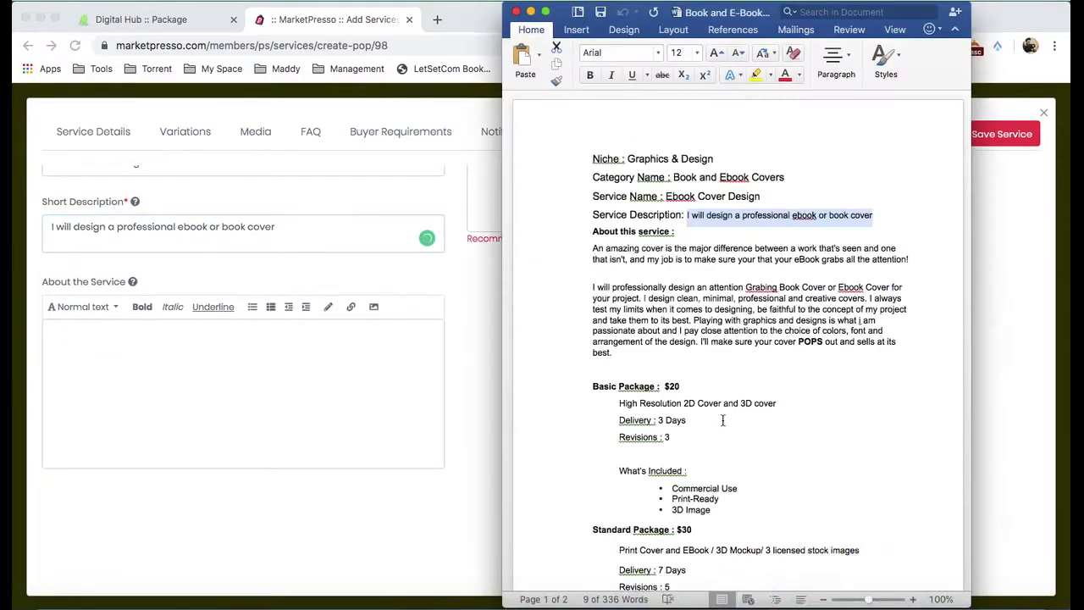
left_click(590, 245)
left_click_drag(594, 248, 624, 349)
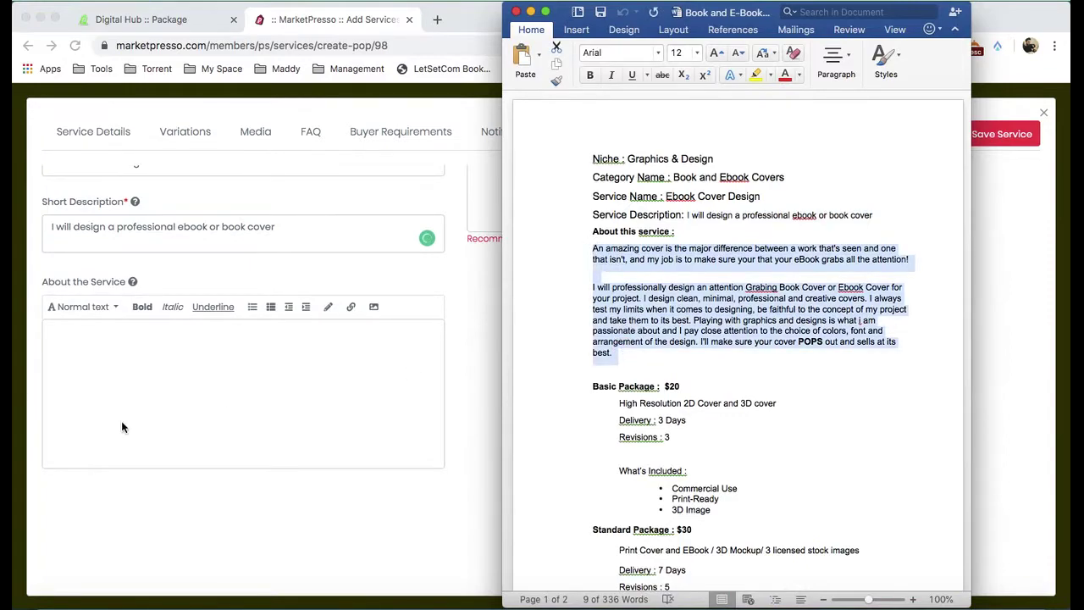
left_click(122, 422)
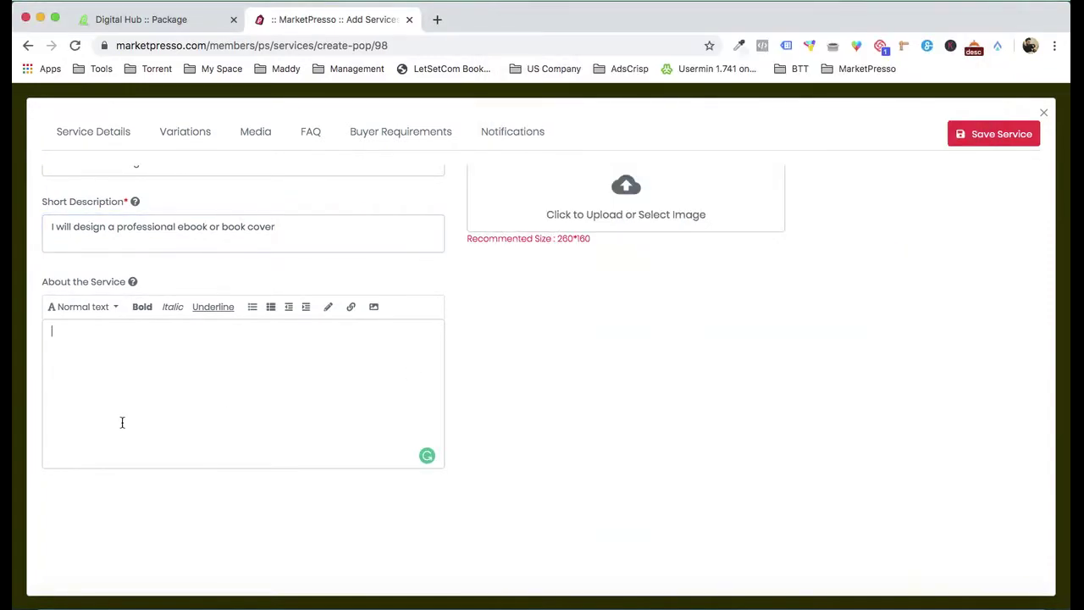
key("super+v")
left_click(357, 344)
key("Return")
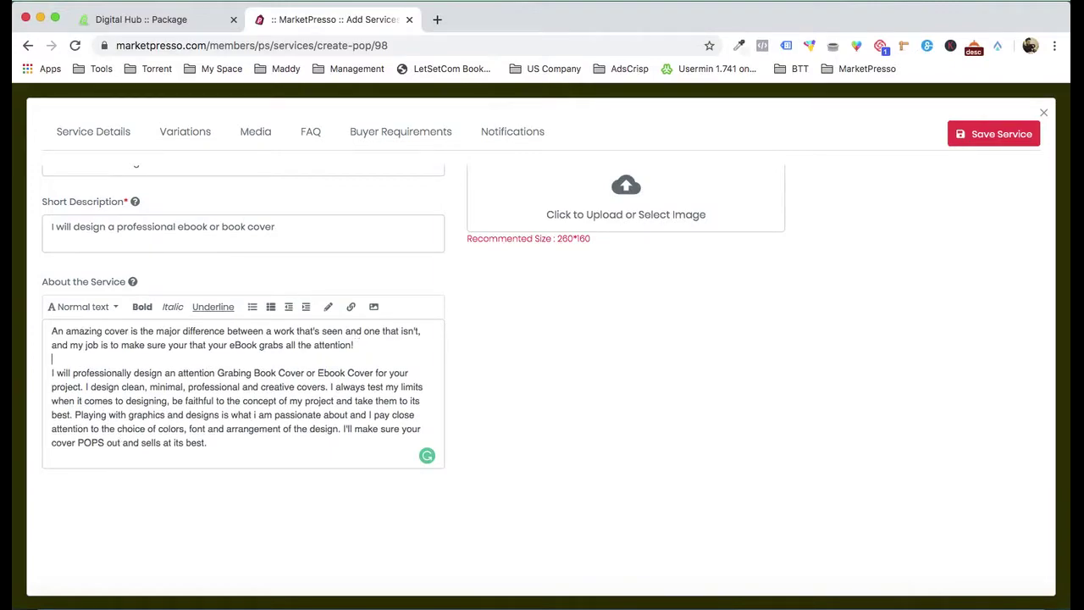
- Upload BOOK 4.jpg from the Demo folder's Service 1 - eBook Cover Design subfolder, set it as the service image, and save the service
scroll(669, 416, "down", 3)
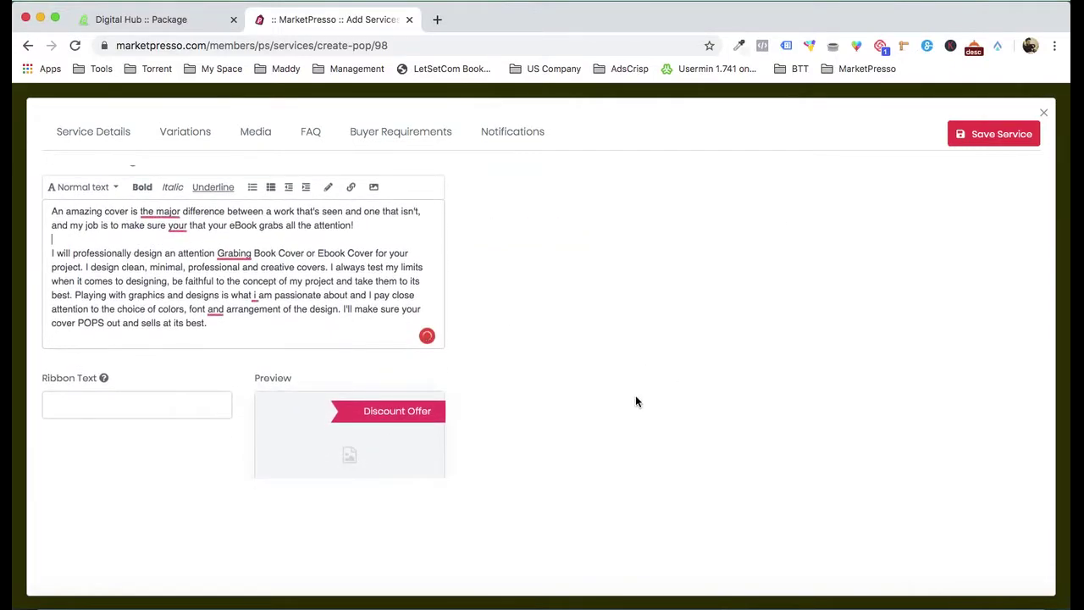
scroll(635, 401, "down", 2)
scroll(602, 361, "up", 3)
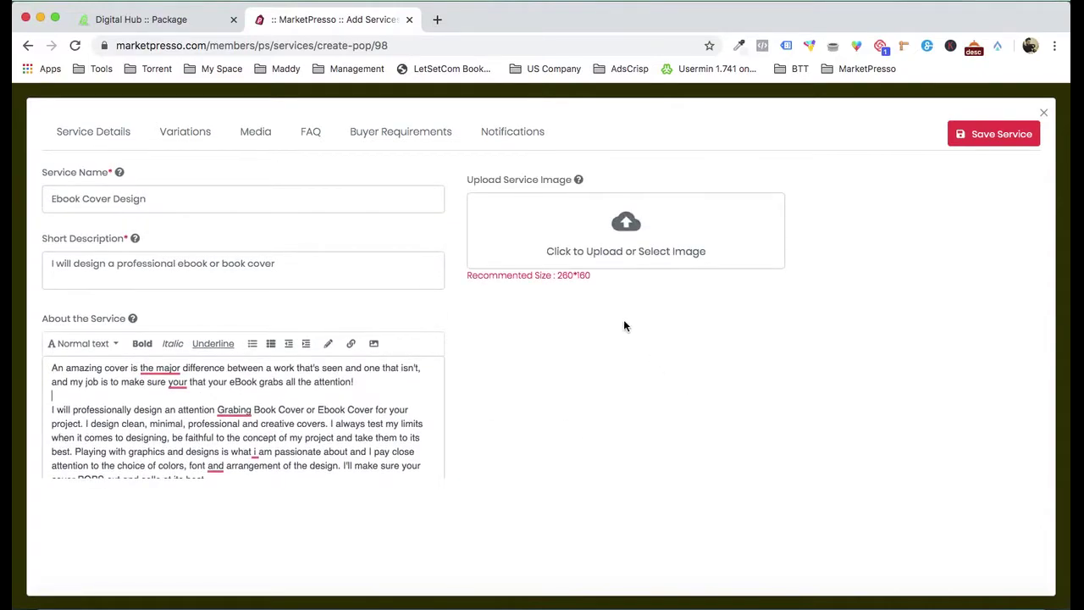
left_click(661, 236)
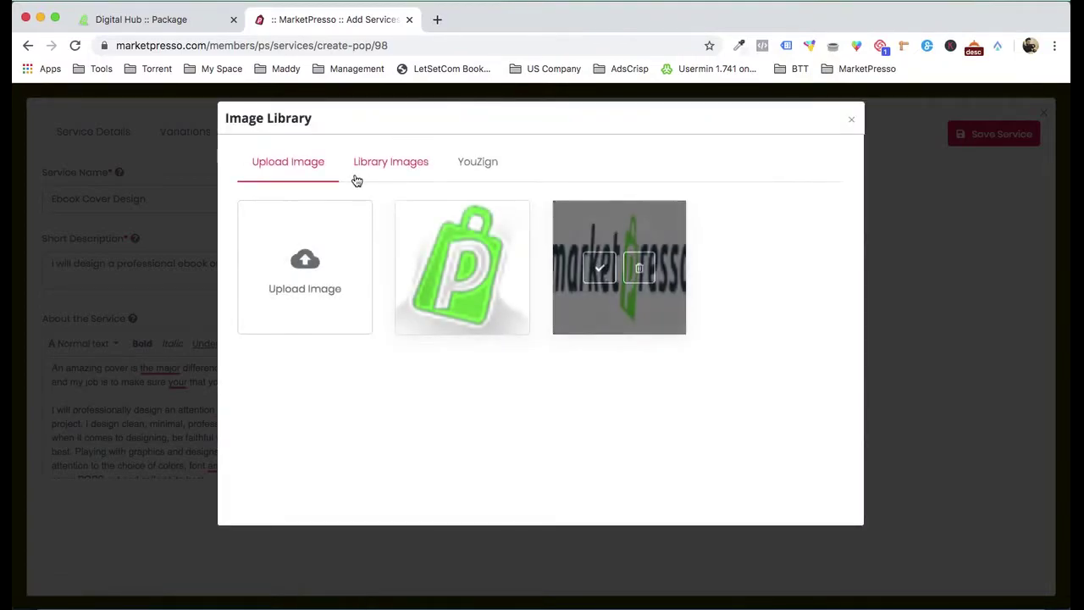
left_click(280, 258)
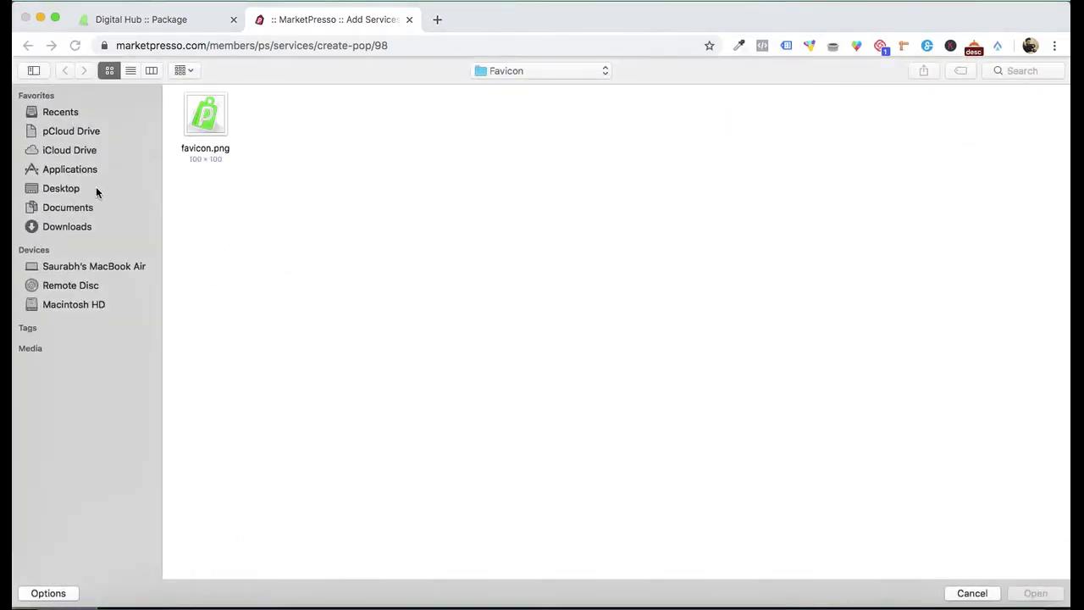
left_click(580, 72)
left_click(573, 88)
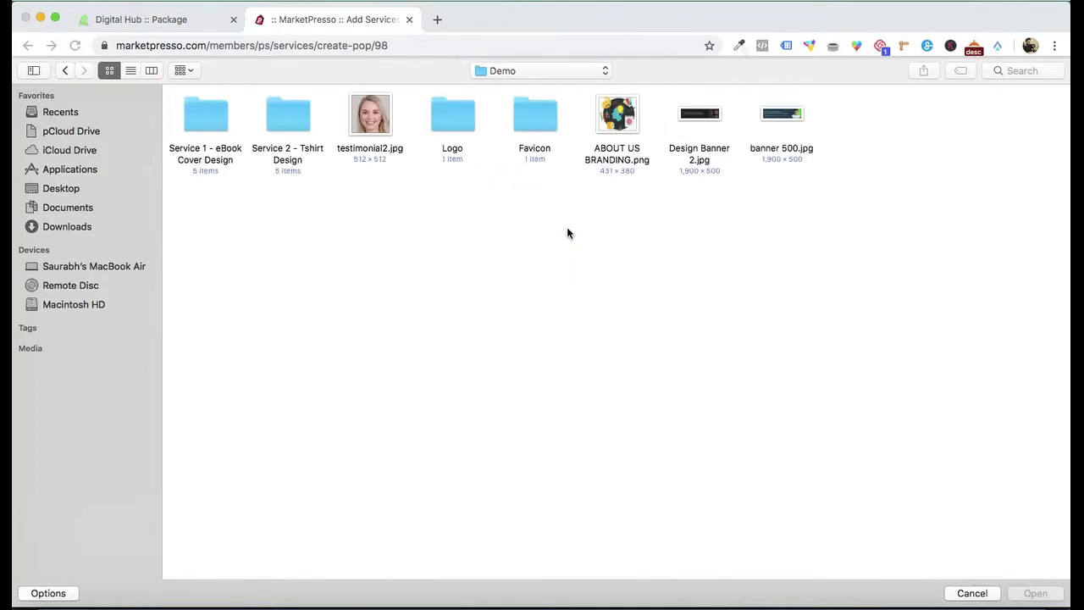
double_click(185, 119)
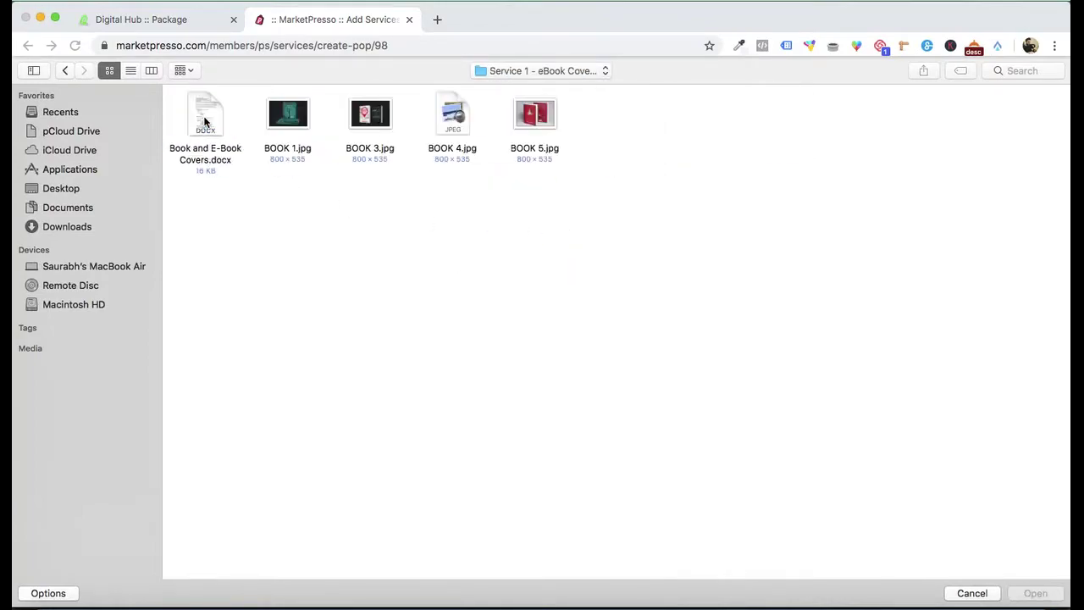
double_click(461, 120)
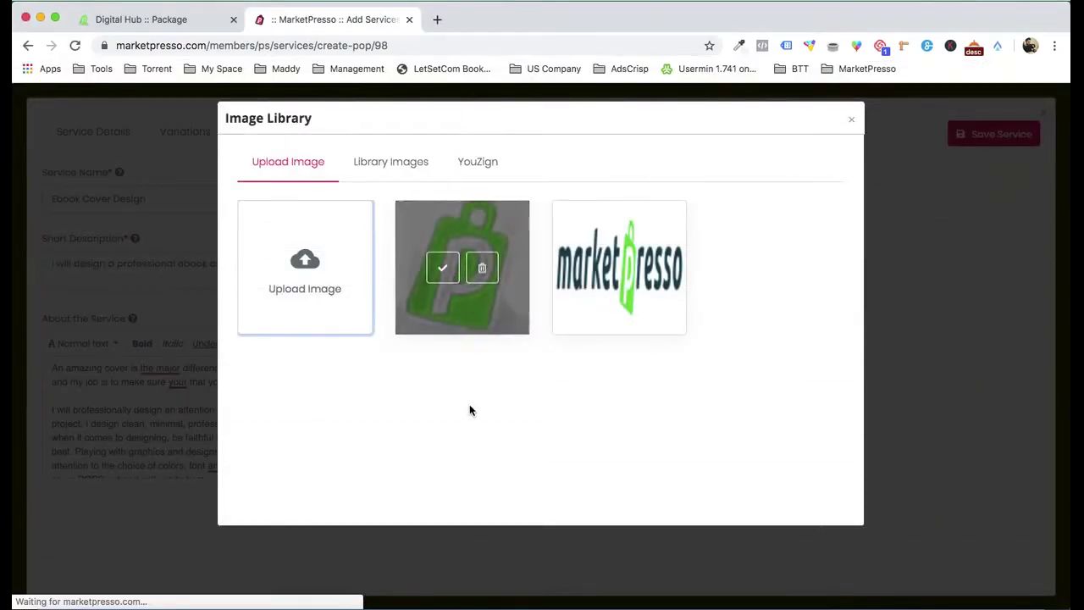
left_click(443, 269)
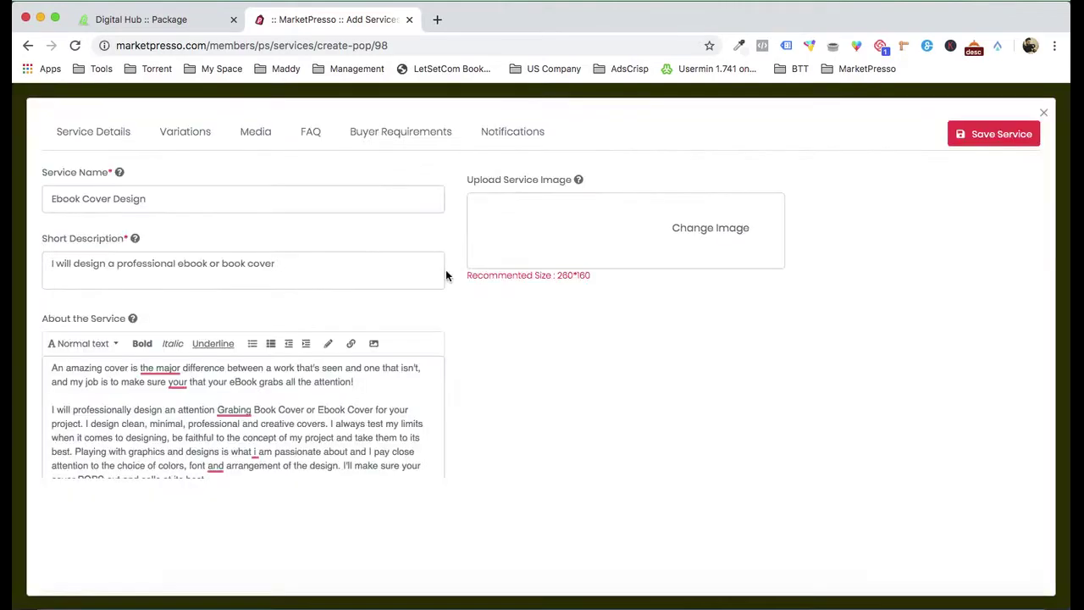
left_click(975, 144)
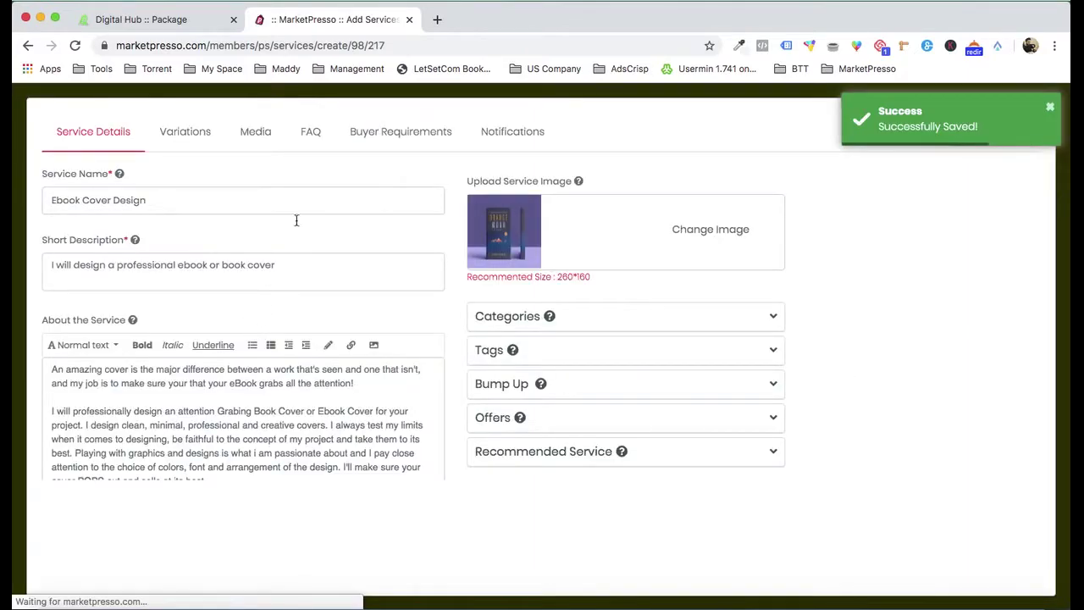
- Open digimarket.marketpresso.com in a new browser tab and look through the Digi Marketplace homepage
left_click(203, 28)
left_click(199, 45)
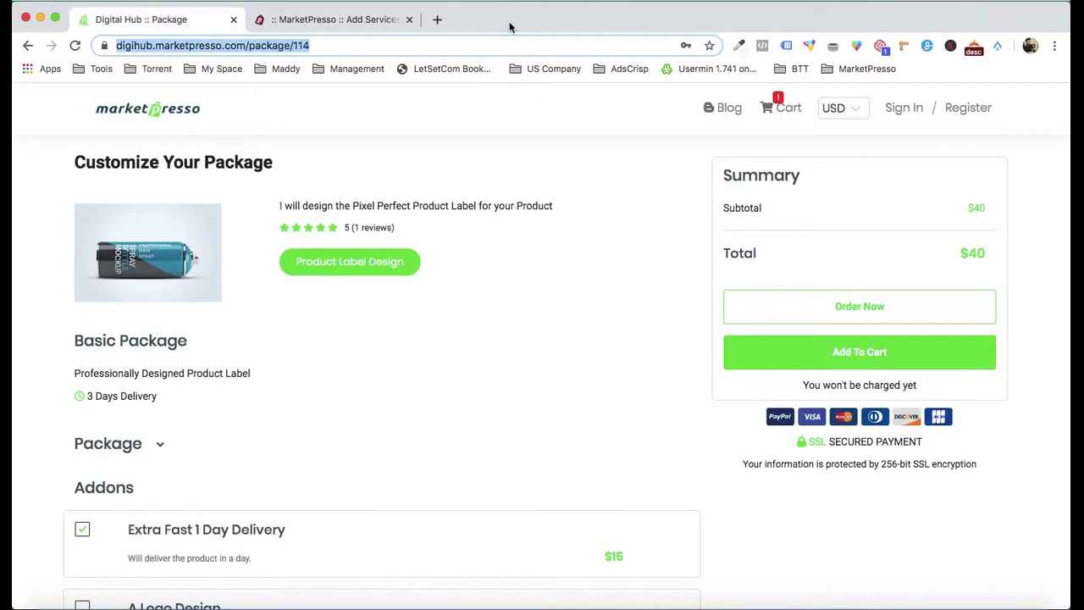
left_click(437, 18)
key("ctrl+v")
left_click_drag(293, 45, 370, 49)
key("BackSpace")
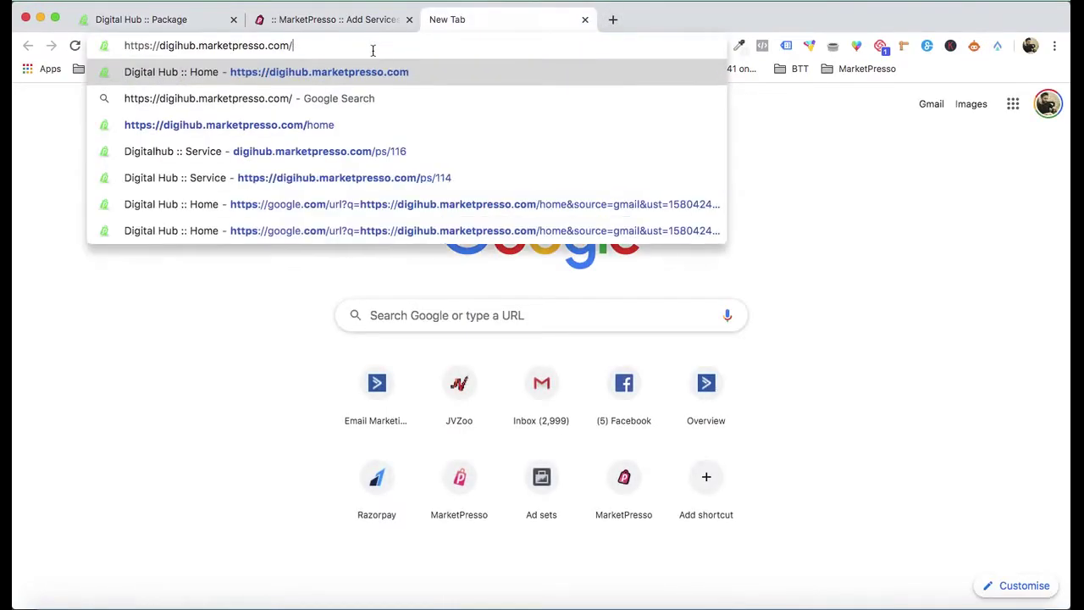
left_click(193, 46)
key("BackSpace")
key("BackSpace")
key("BackSpace")
type("market")
key("Return")
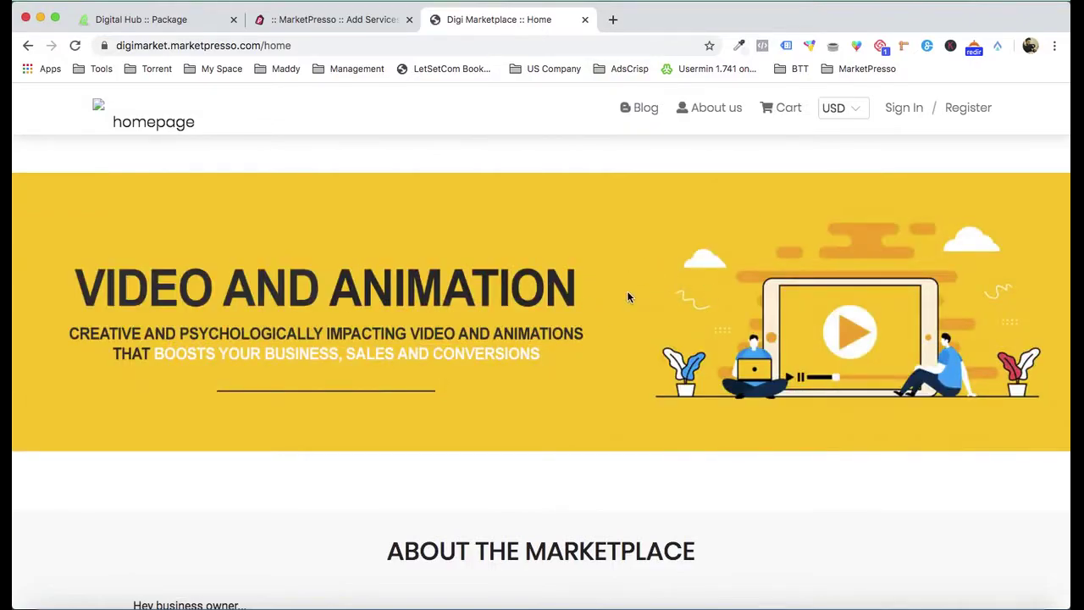
scroll(628, 297, "down", 6)
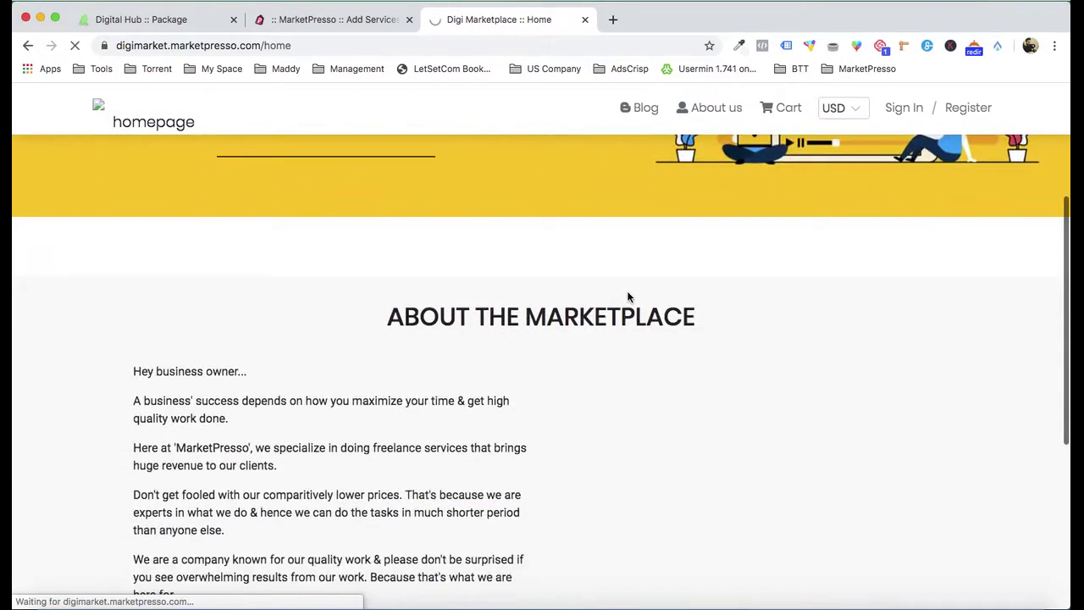
scroll(628, 296, "down", 2)
scroll(627, 296, "up", 10)
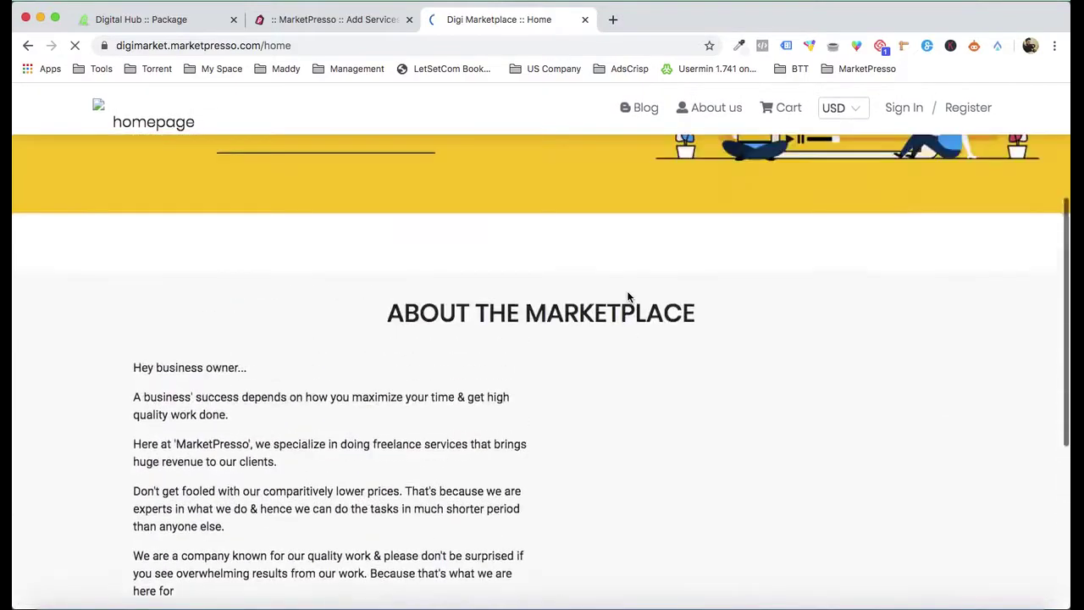
- Return to the Ebook Cover Design service and title its first variation "Basic", following the Word document's Basic Package
left_click(345, 20)
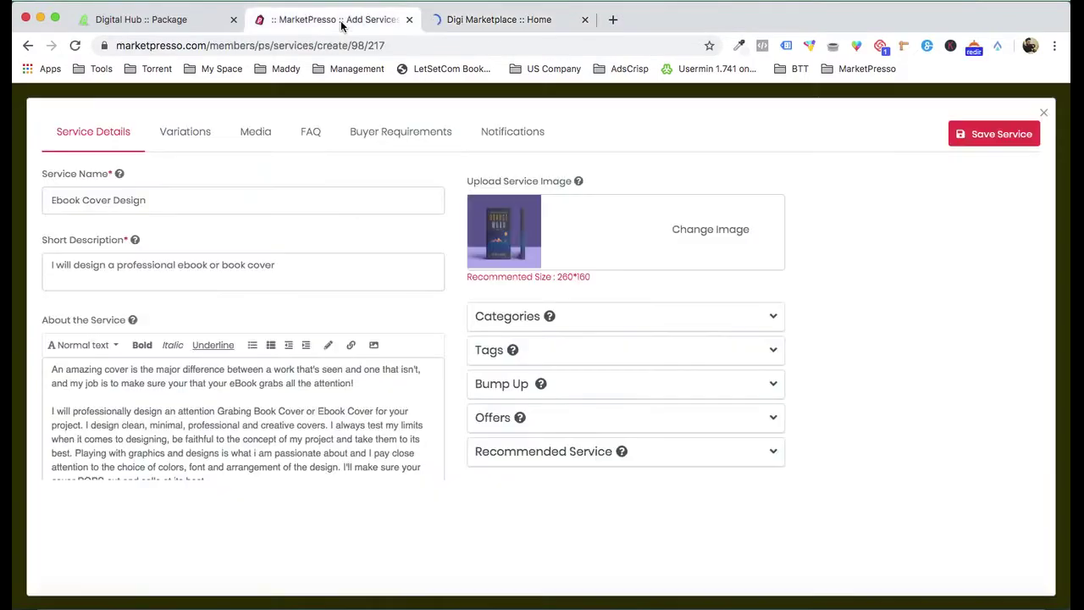
left_click(187, 133)
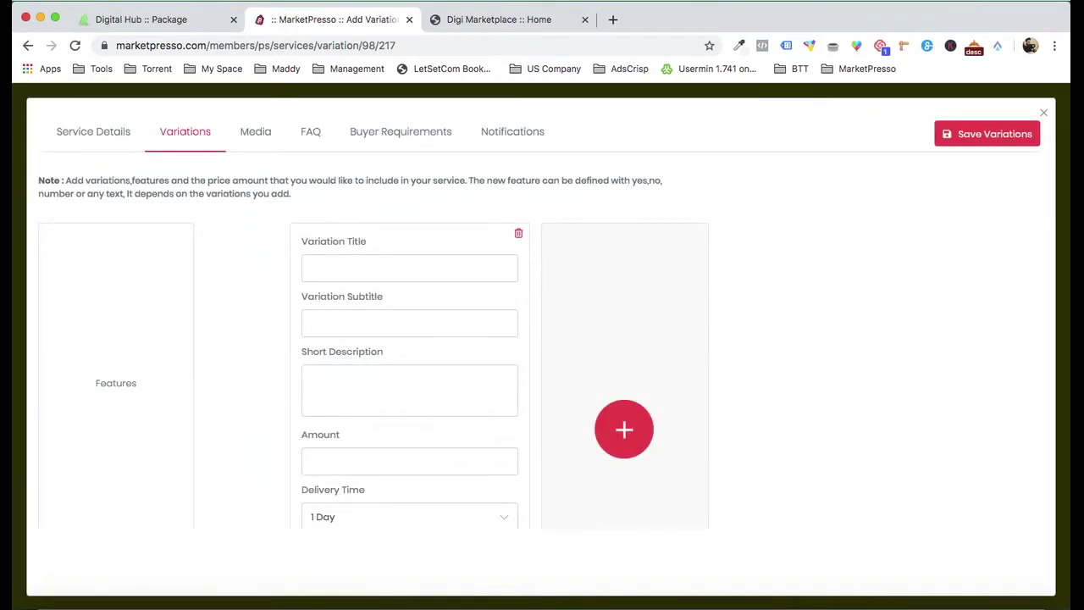
left_click(849, 590)
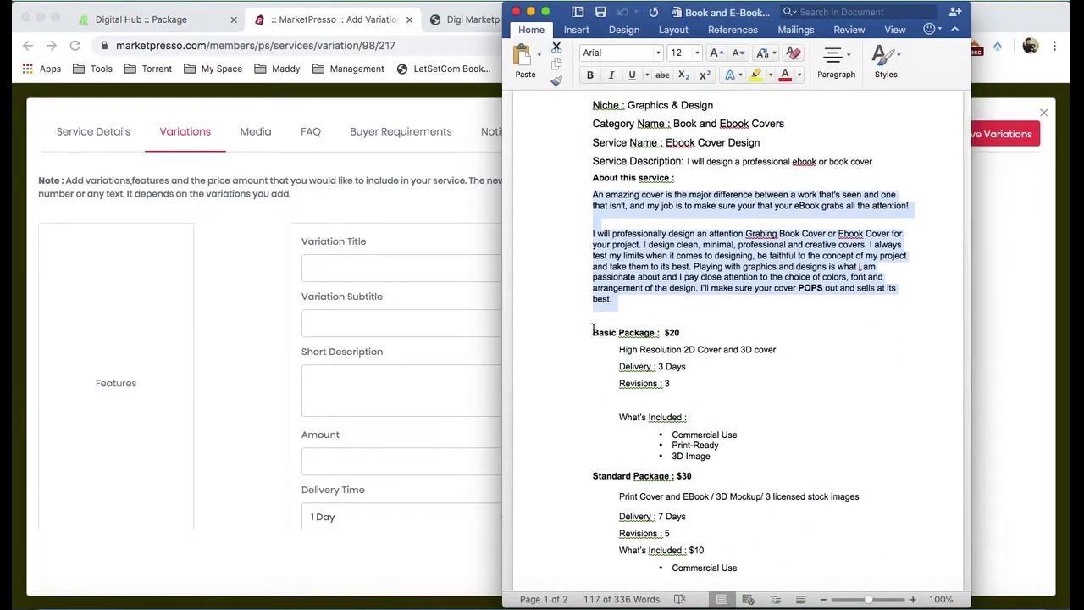
left_click(383, 268)
type("Bas")
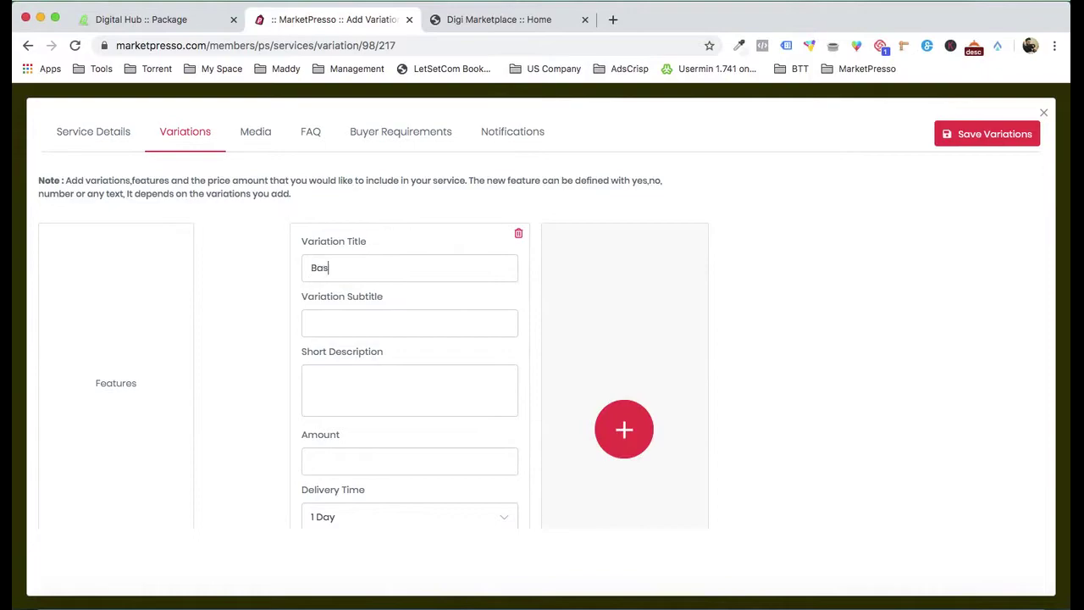
type("ic")
left_click(401, 325)
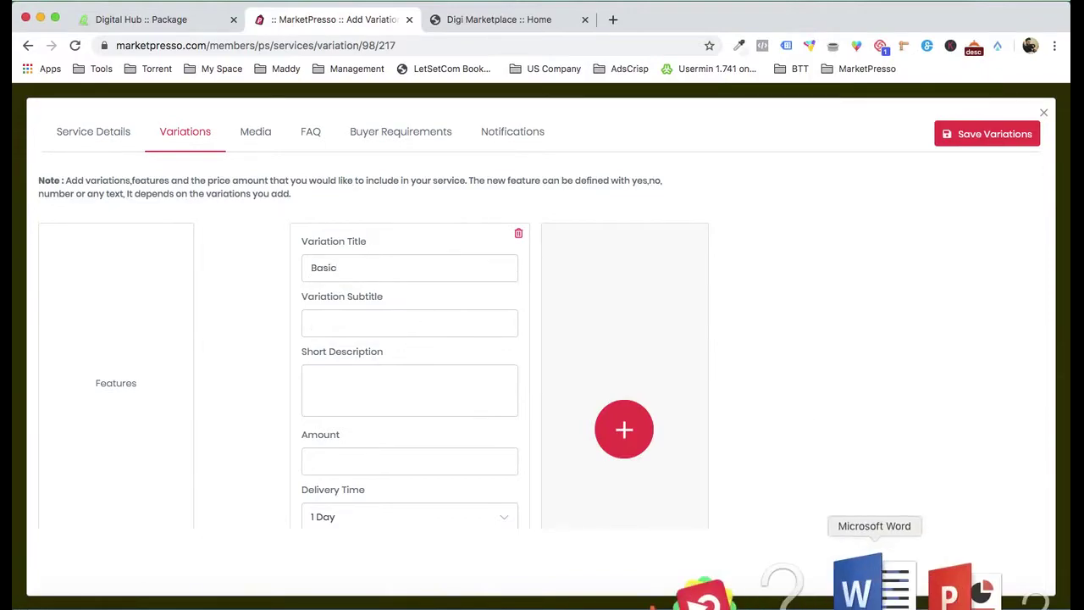
- Copy "High Resolution 2D Cover and 3D cover" from the Word document's Basic Package into the Basic variation's short description
left_click(872, 584)
scroll(665, 349, "down", 3)
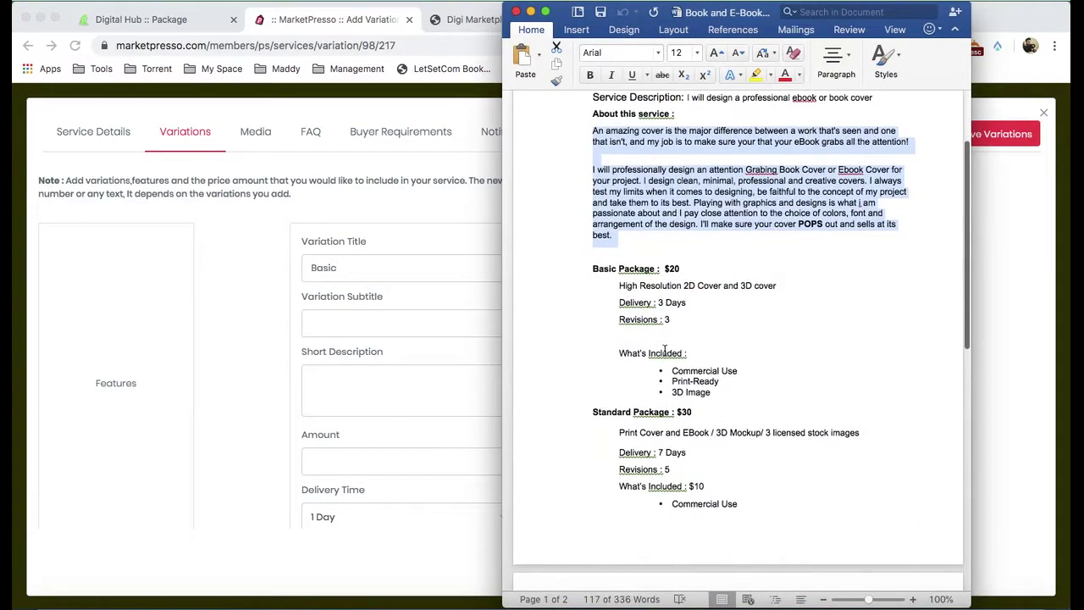
scroll(664, 350, "down", 1)
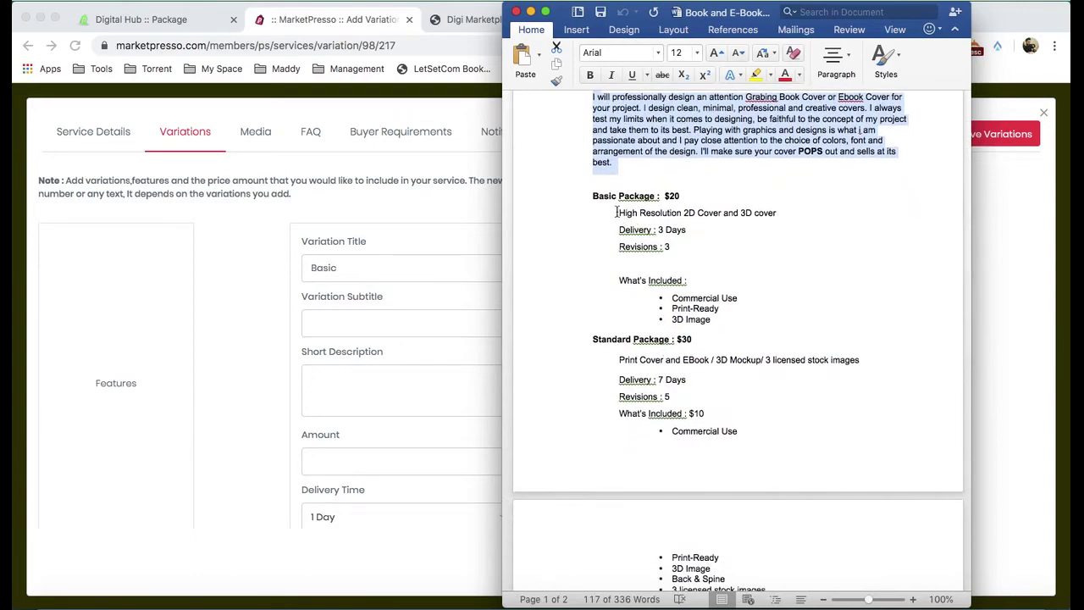
left_click_drag(619, 212, 773, 213)
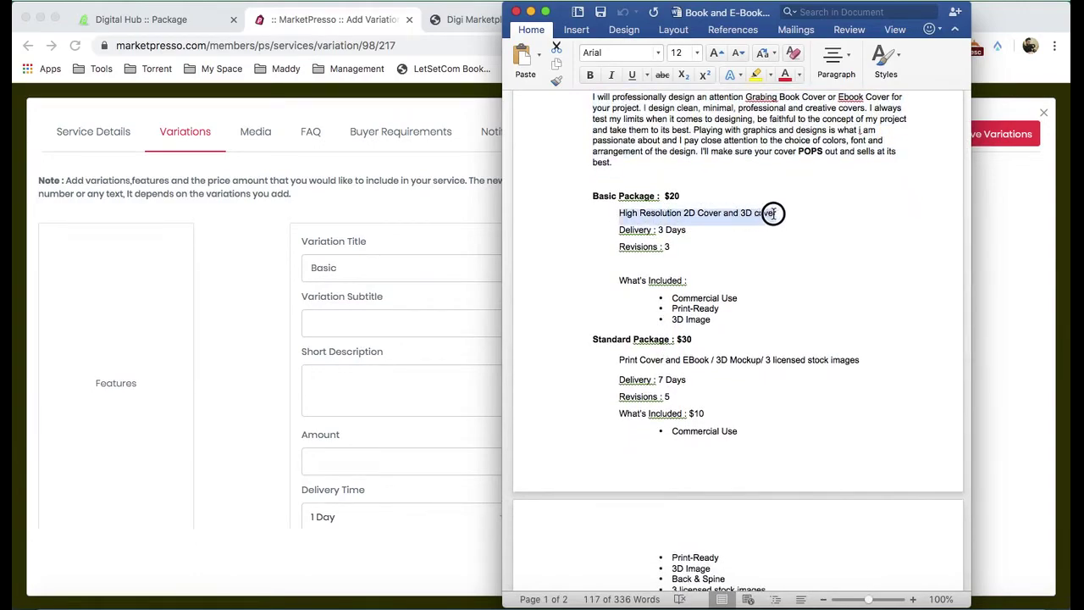
key("super+c")
left_click(324, 373)
key("super+v")
- Set the Basic variation's amount to 50, its delivery time to 5 Days and its revision text to "3 Revisions"
scroll(353, 378, "down", 3)
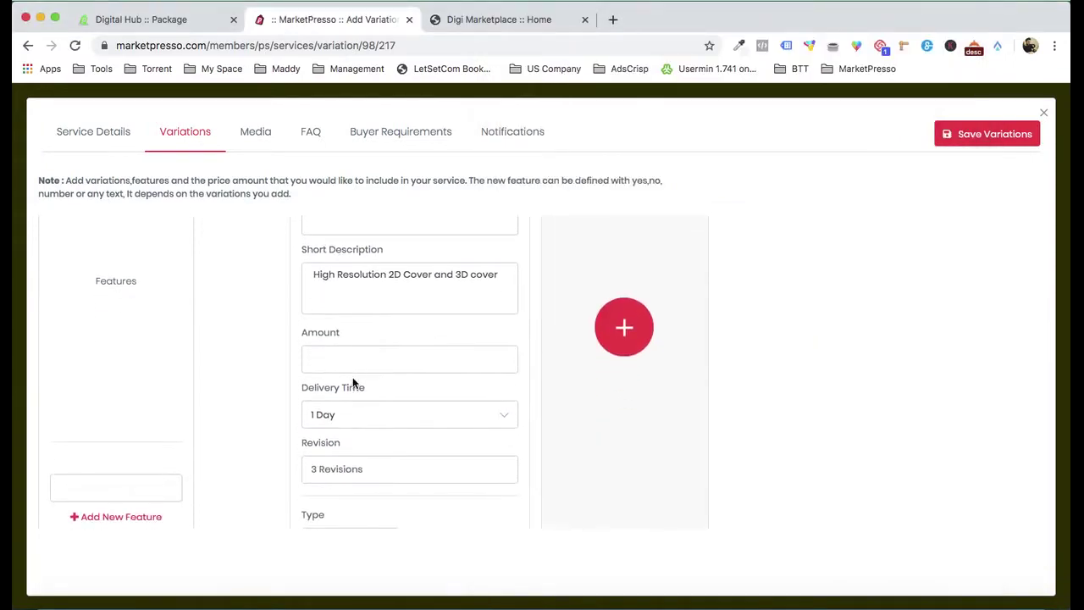
left_click(367, 349)
type("50")
scroll(271, 373, "down", 1)
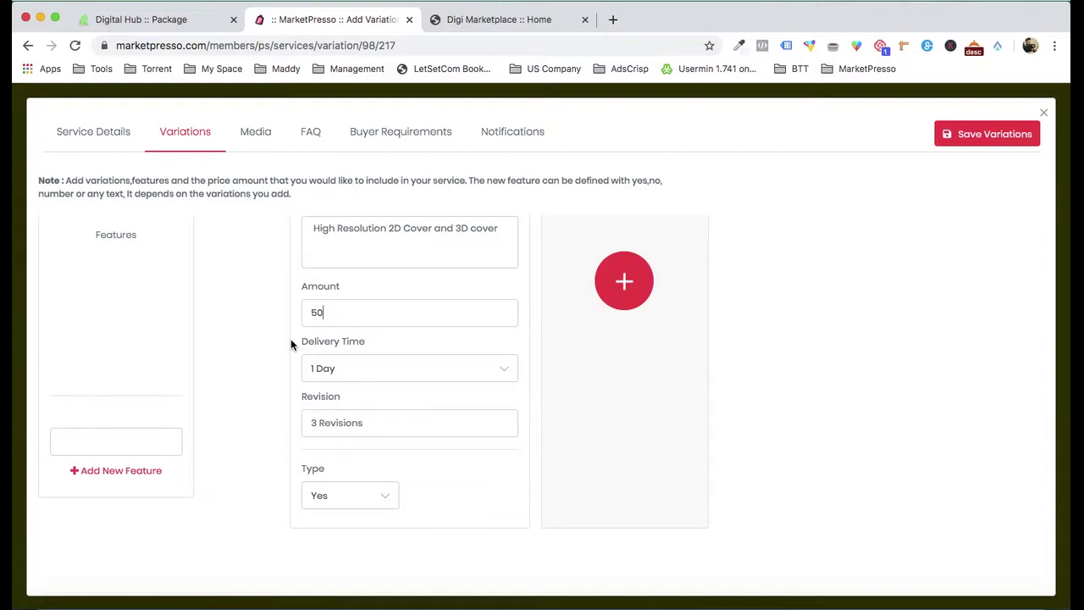
left_click(355, 367)
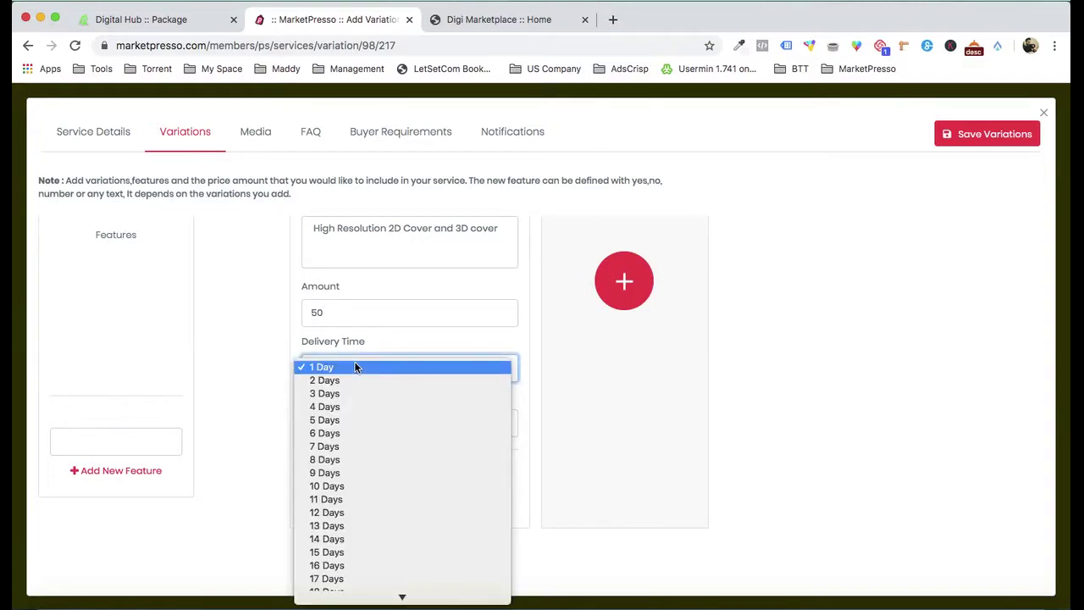
left_click(350, 419)
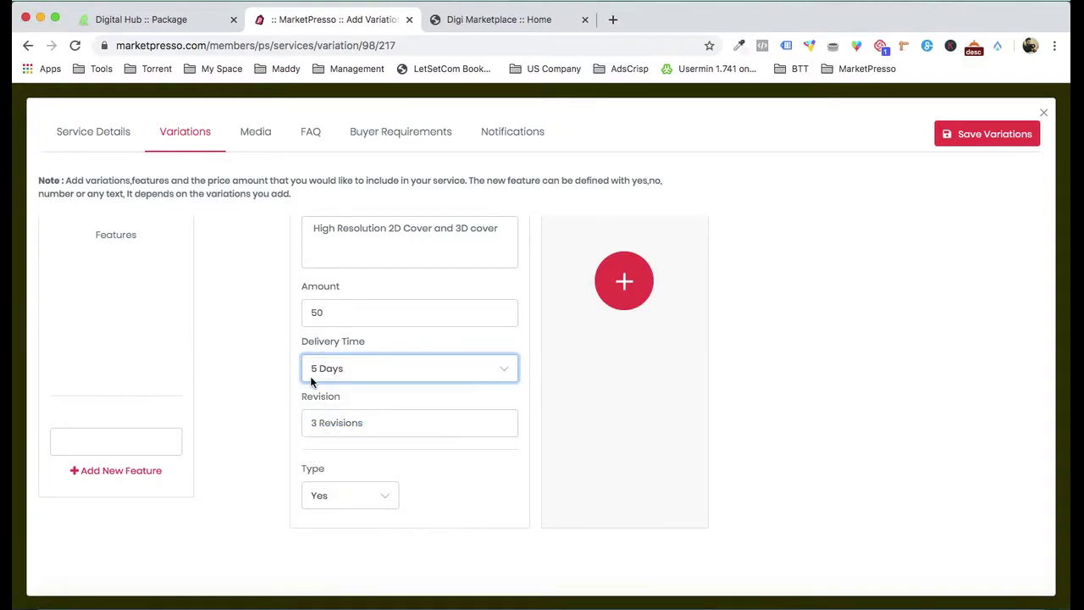
double_click(320, 423)
key("BackSpace")
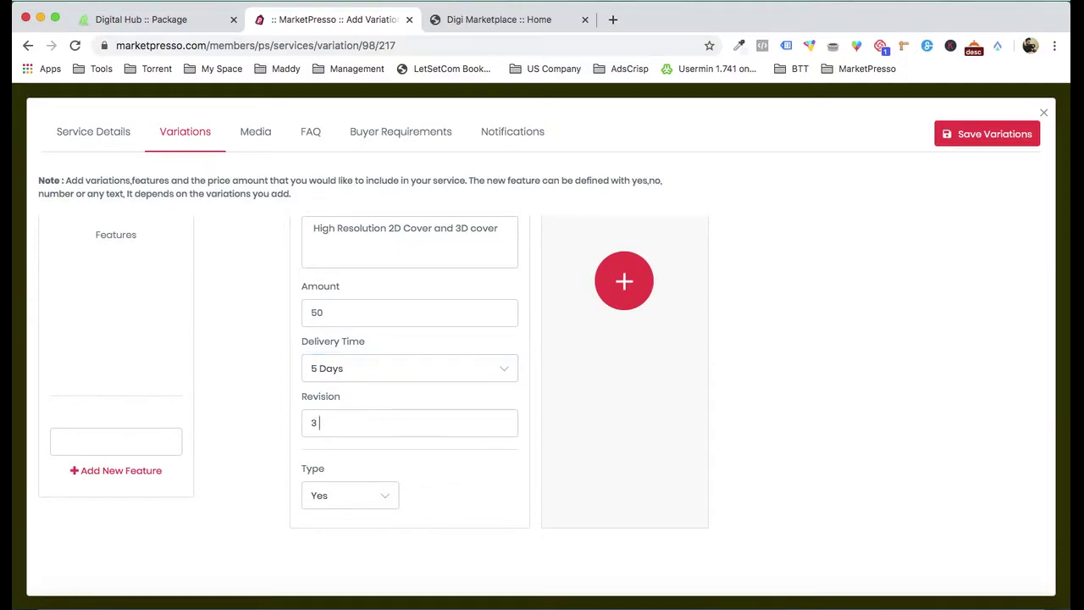
type("Revisions")
- Copy "Commercial Use" from the Word document's Basic Package into the first feature, without the bullet, and keep its Basic type at Yes
left_click(859, 583)
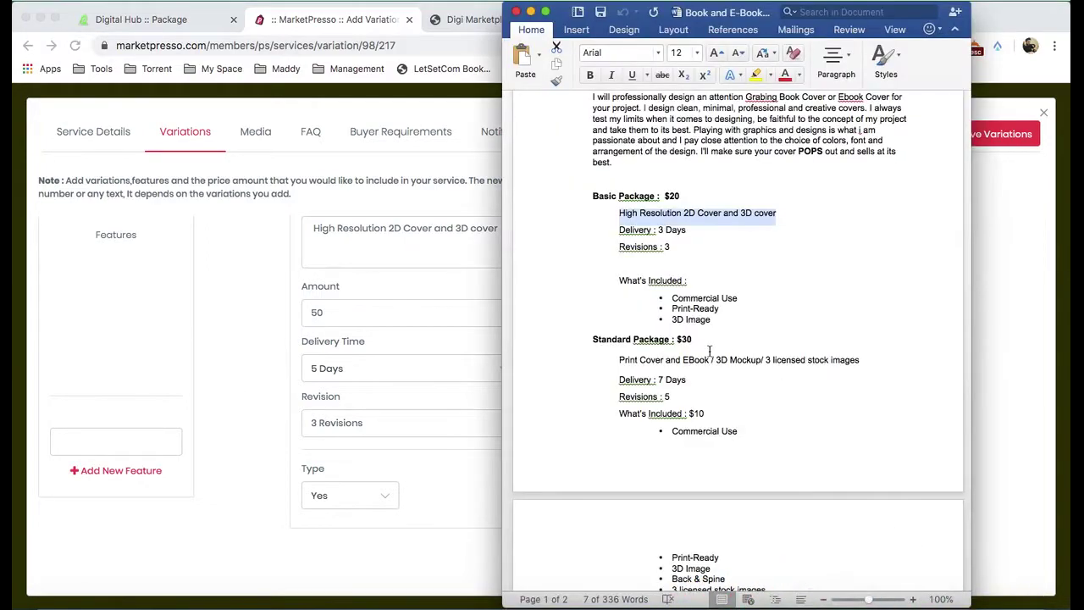
scroll(709, 353, "down", 2)
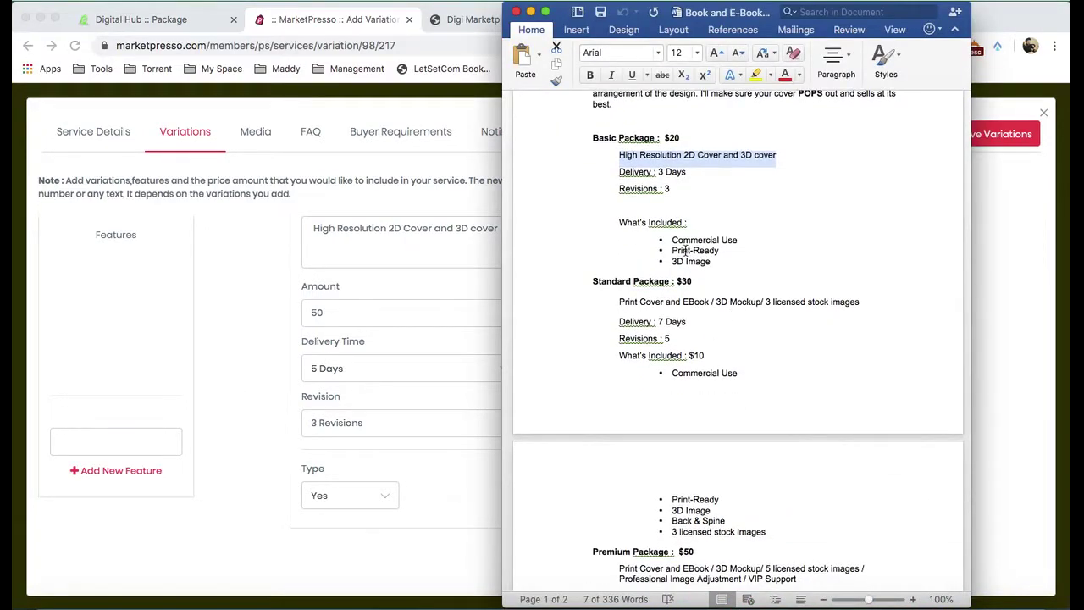
left_click_drag(671, 239, 736, 240)
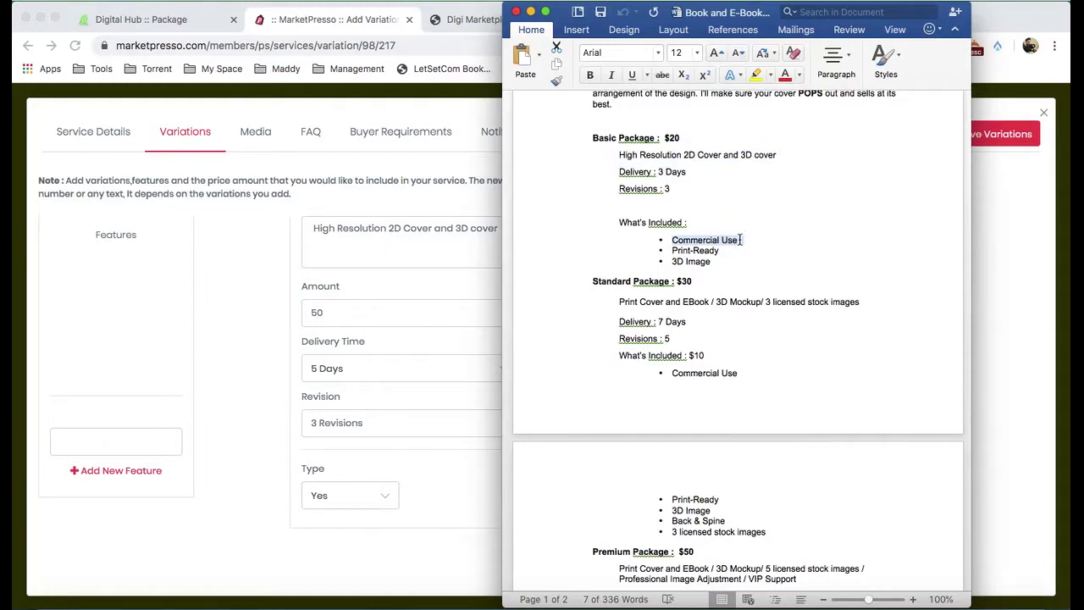
left_click(138, 433)
key("super+v")
left_click(76, 441)
key("BackSpace")
key("BackSpace")
left_click(351, 498)
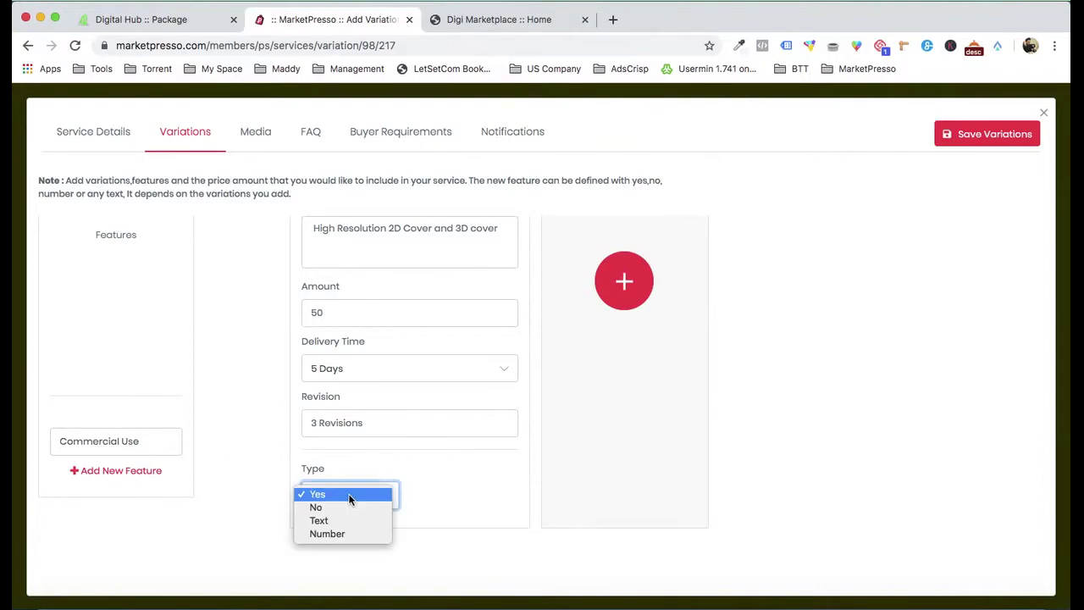
left_click(352, 501)
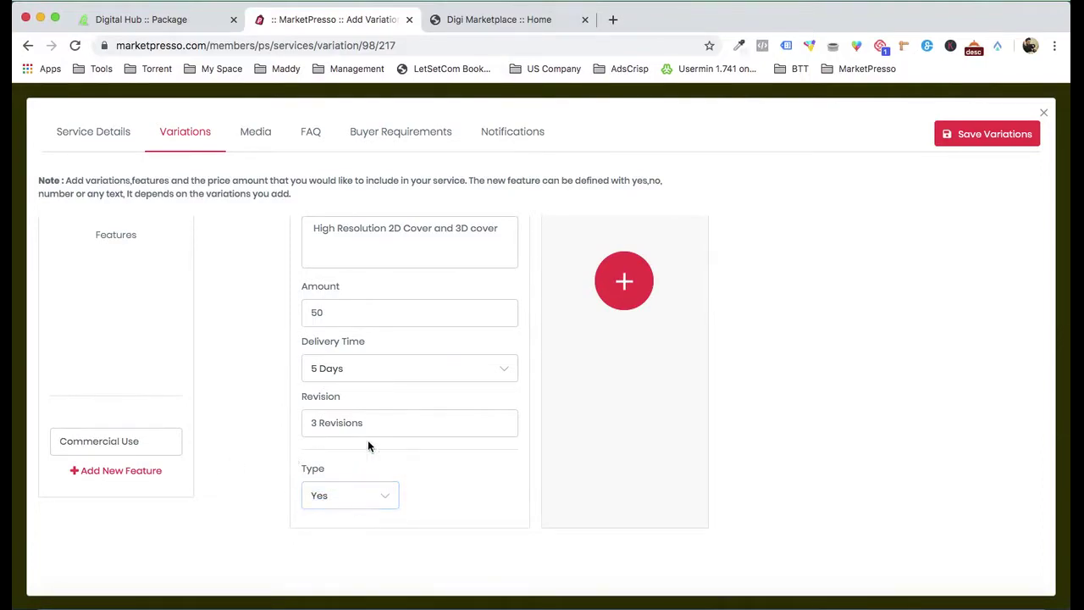
- Select "3D Image" in the Word document's Basic Package and add a second feature, pasting "Commercial Use" into it without the bullet
left_click(863, 589)
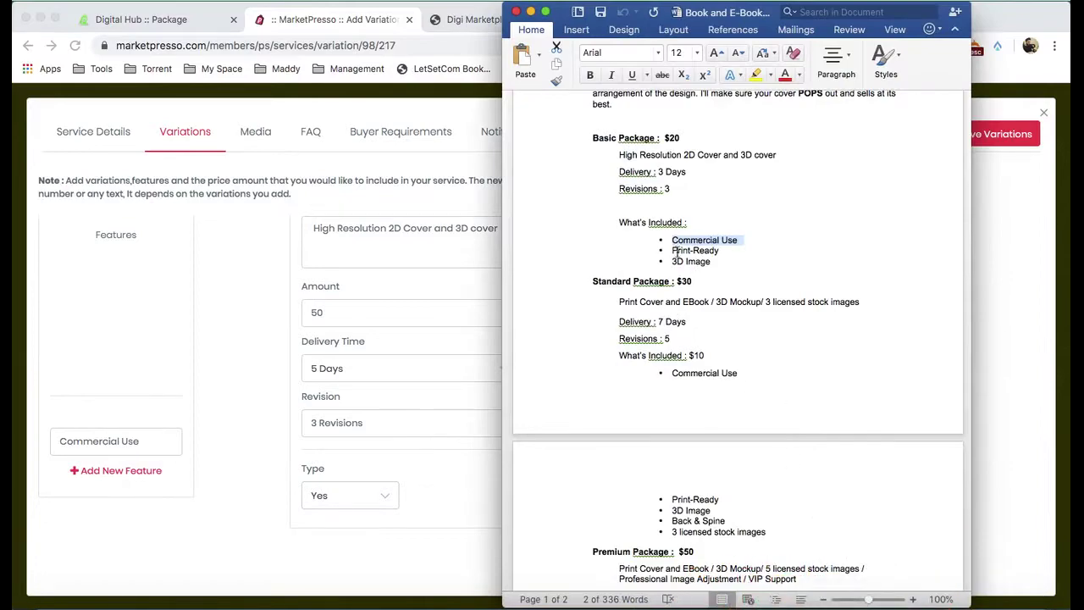
left_click_drag(671, 261, 711, 262)
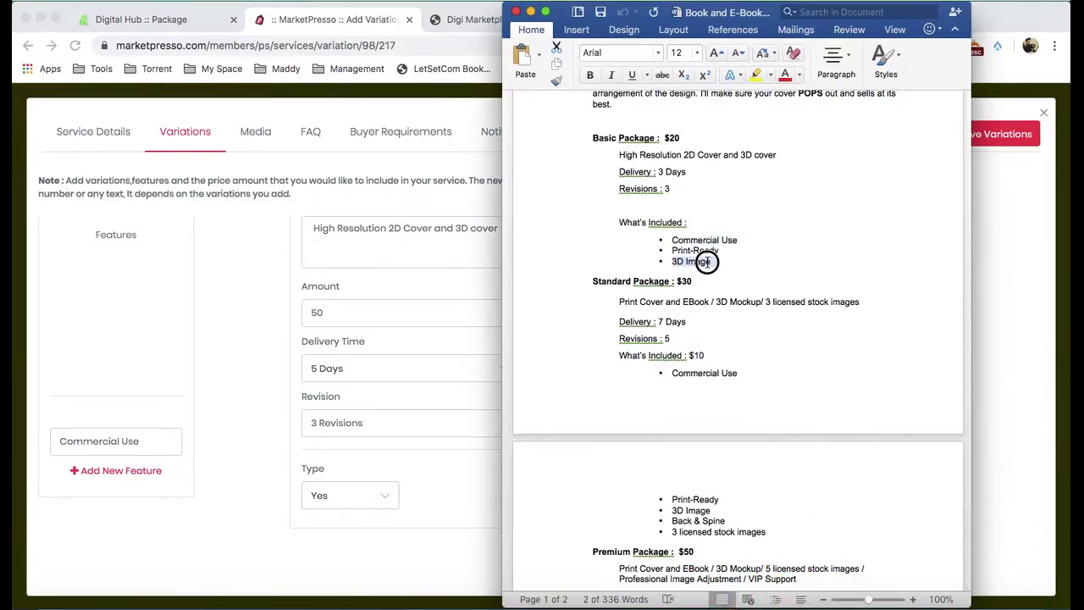
left_click(187, 401)
left_click(122, 470)
left_click(130, 494)
key("cmd+v")
key("BackSpace")
key("BackSpace")
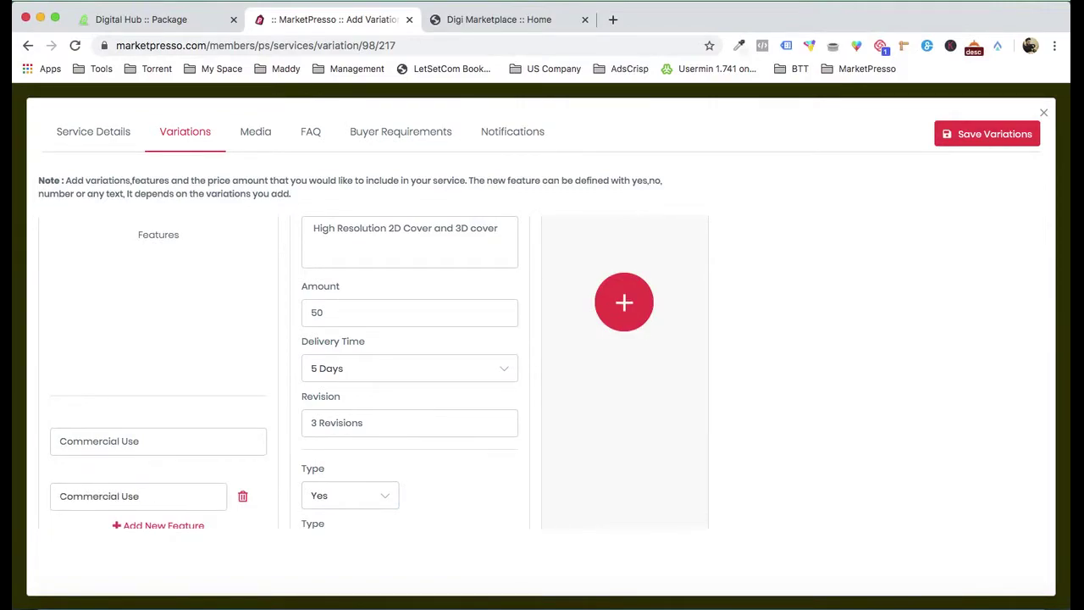
scroll(269, 430, "down", 2)
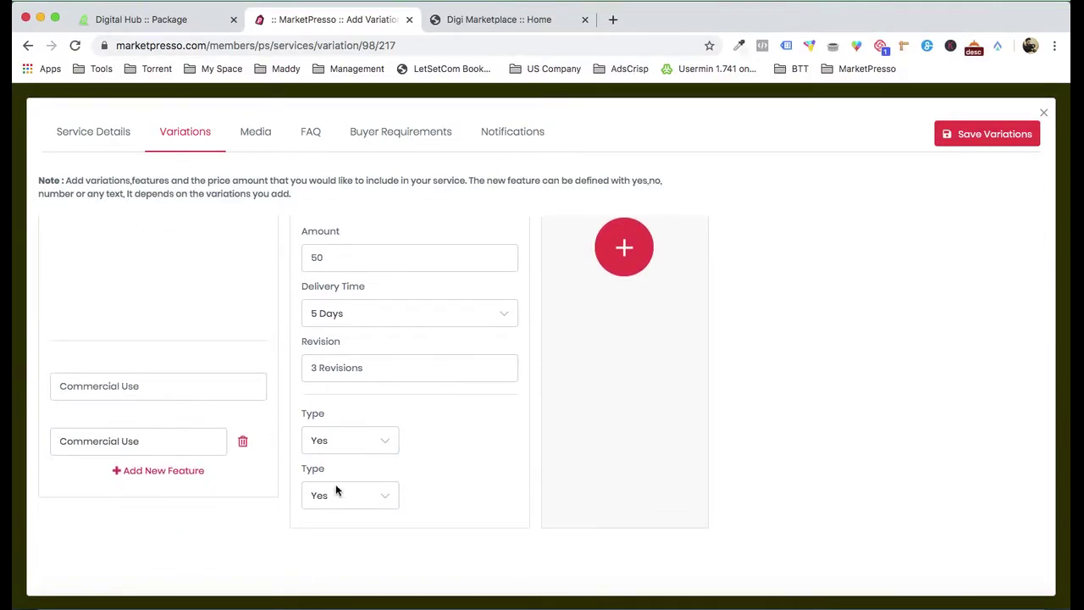
- Add two more variations beside Basic, titled "Standard" and "Premium"
scroll(474, 450, "up", 5)
left_click(652, 450)
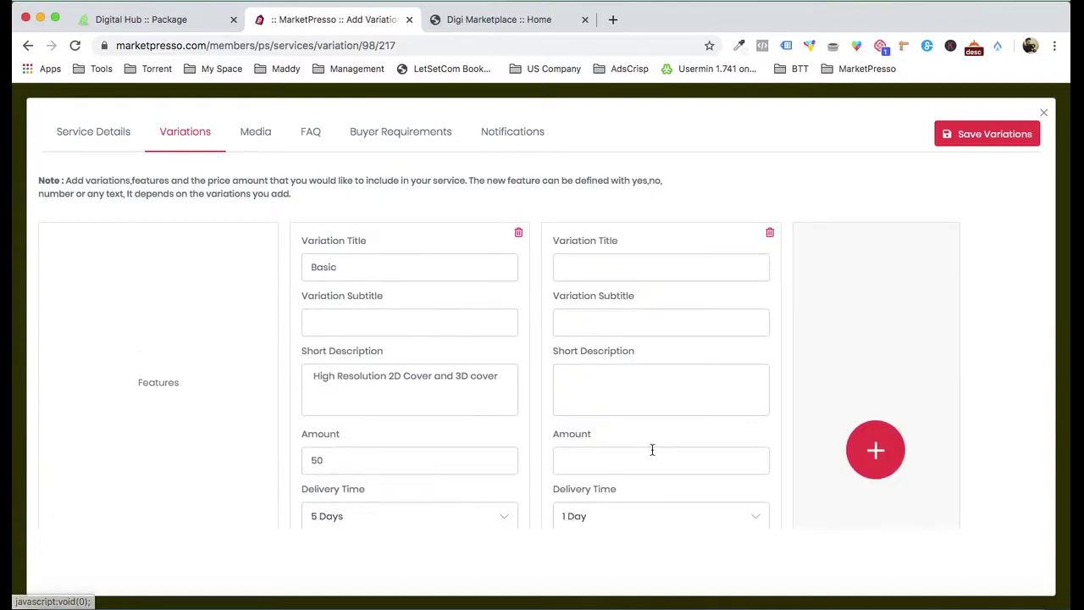
left_click(557, 262)
type("Standard")
left_click(888, 473)
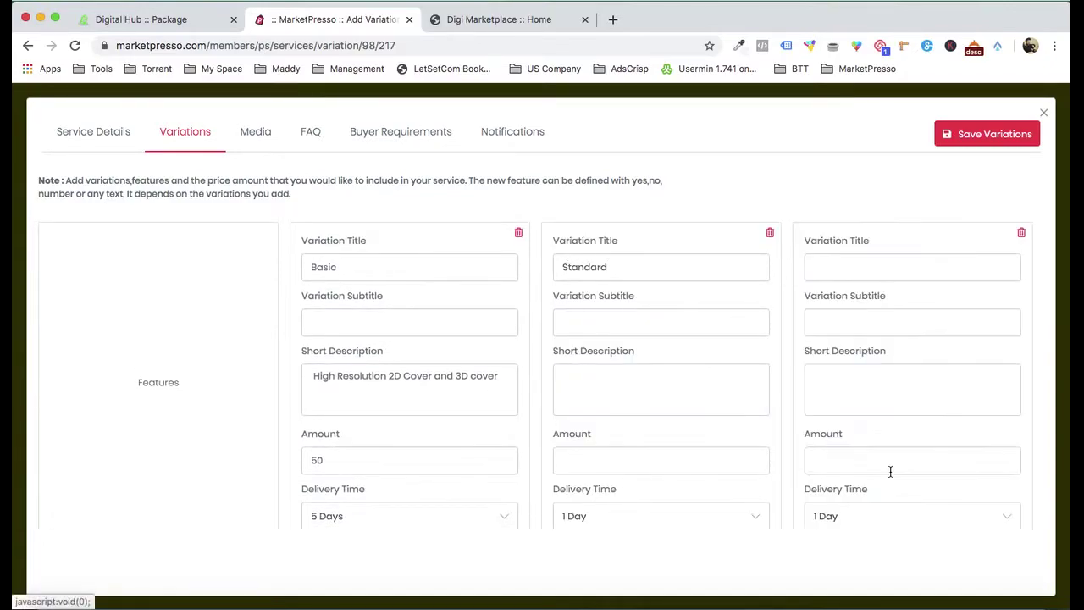
type("Premo")
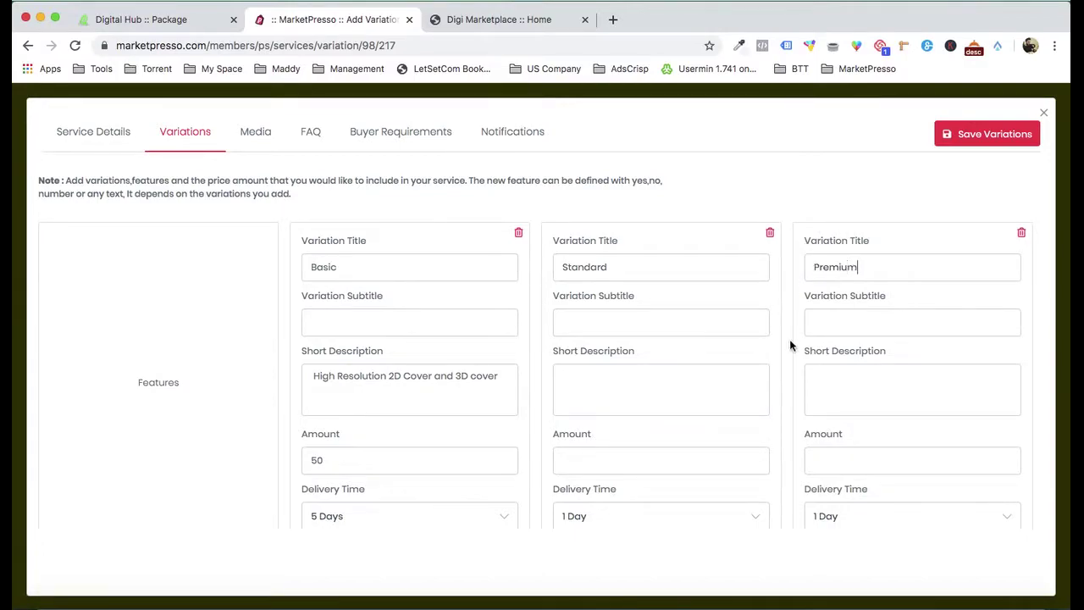
- Set the amount to 100 for the Standard variation and 150 for the Premium variation
scroll(672, 425, "down", 2)
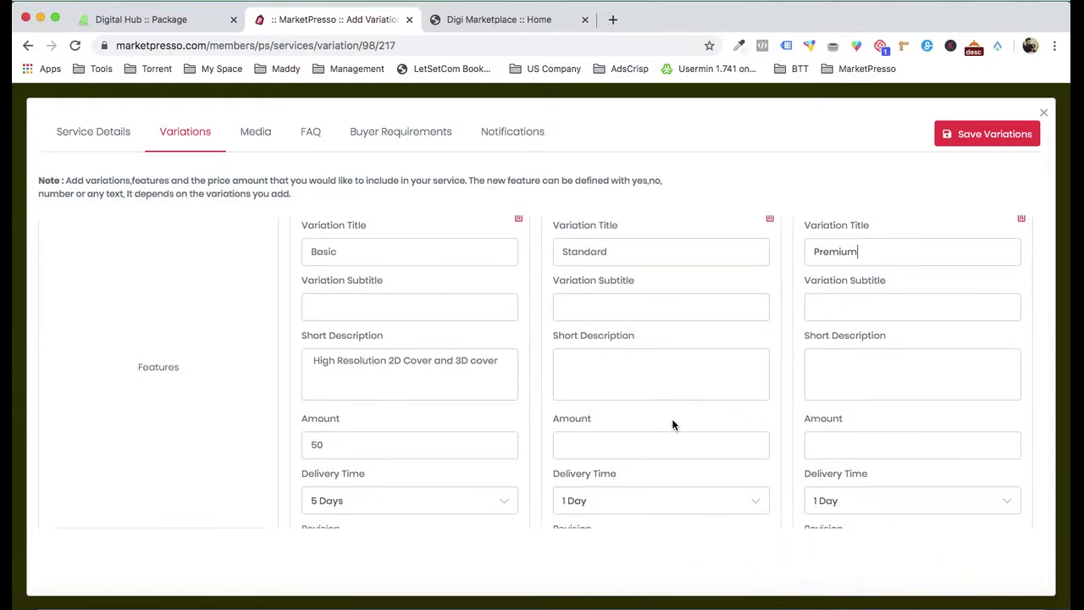
scroll(672, 425, "down", 1)
left_click(618, 409)
type("100")
key("Tab")
left_click(829, 423)
type("150")
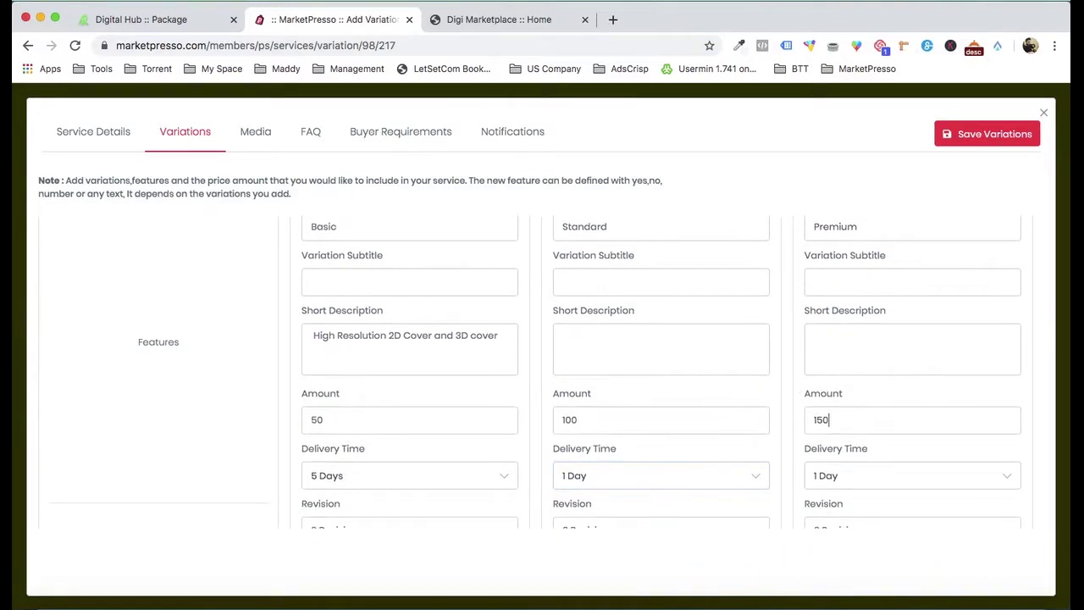
- Set the delivery time to 4 Days for the Standard variation and 2 Days for the Premium variation
left_click(710, 484)
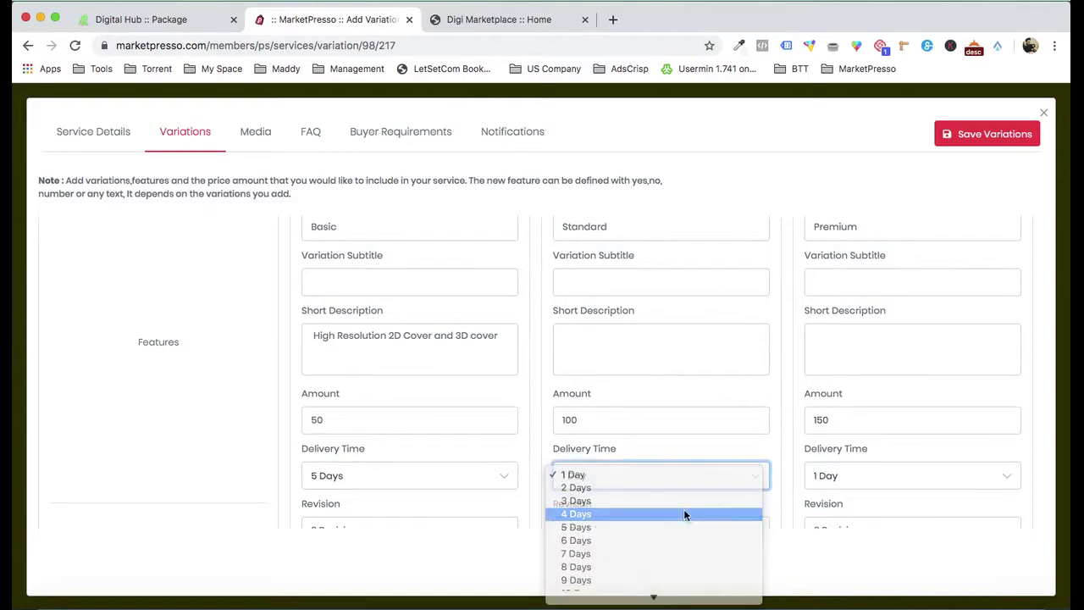
left_click(676, 515)
left_click(834, 475)
left_click(847, 487)
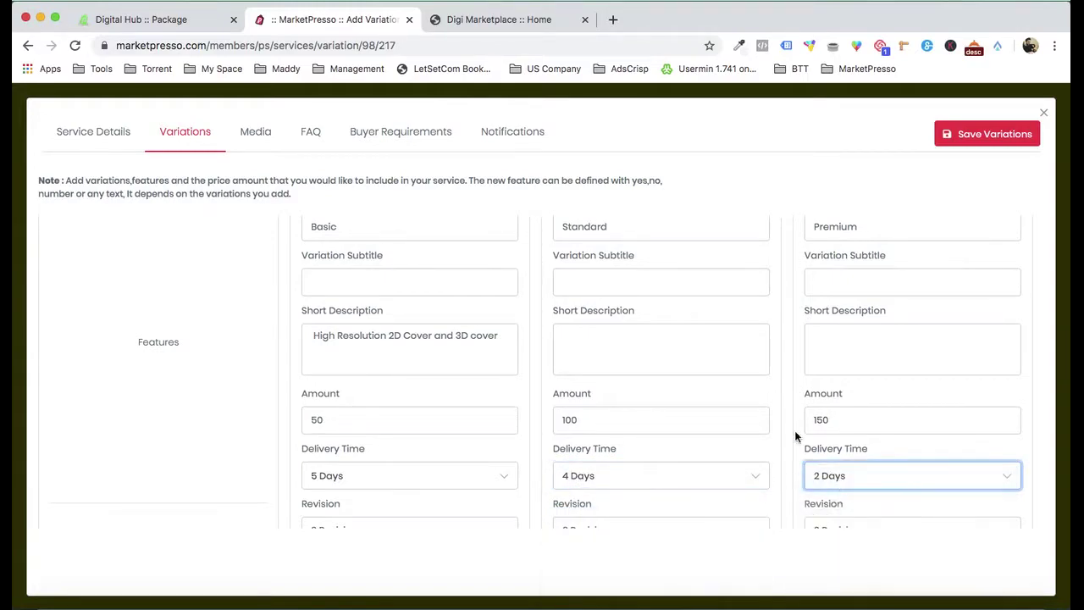
- Change the revision text of both the Standard and Premium variations to "5 Revisions"
scroll(779, 407, "down", 3)
left_click(415, 408)
key("super+a")
left_click(599, 413)
left_click(561, 410)
key("Delete")
type("5")
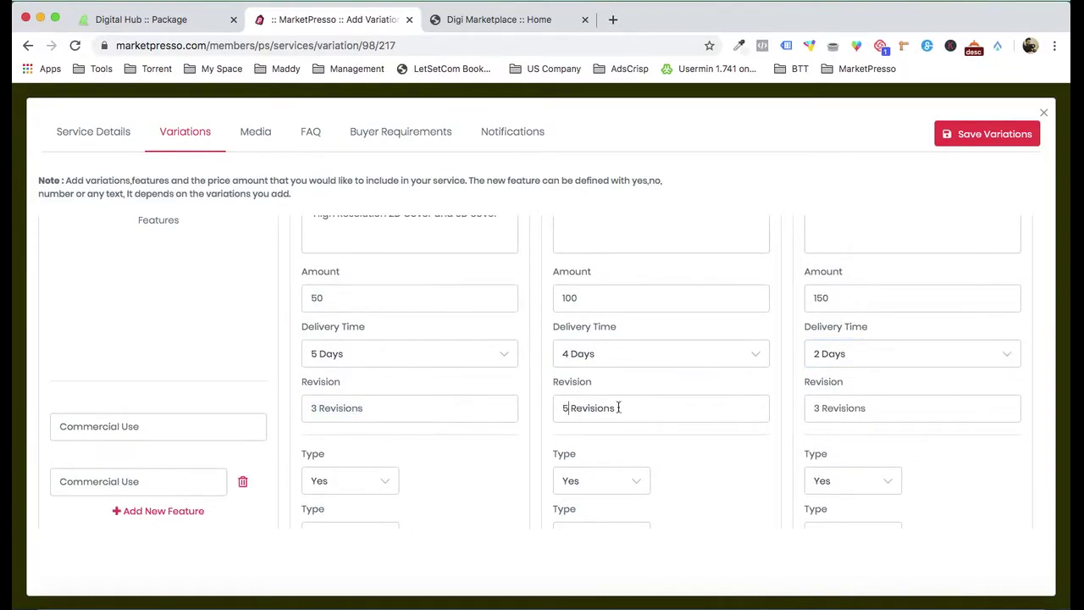
left_click(817, 409)
key("Delete")
type("5")
- Add "Back & Spine" from the Word document's Standard Package as a third feature, without the bullet, and set its Basic type to No
scroll(636, 438, "down", 1)
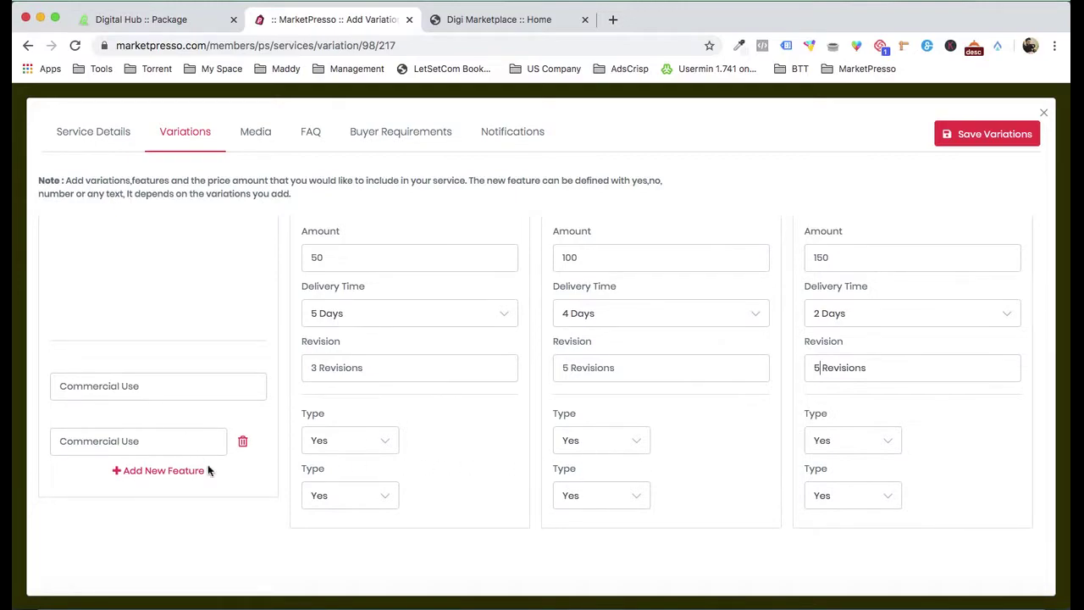
left_click(851, 586)
scroll(829, 392, "down", 3)
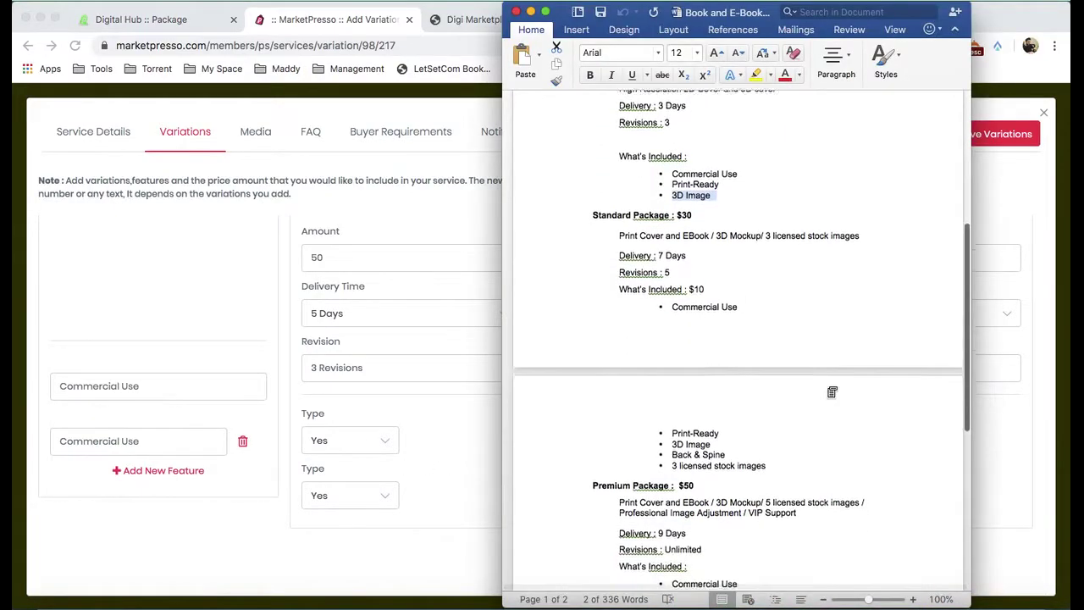
scroll(830, 392, "down", 1)
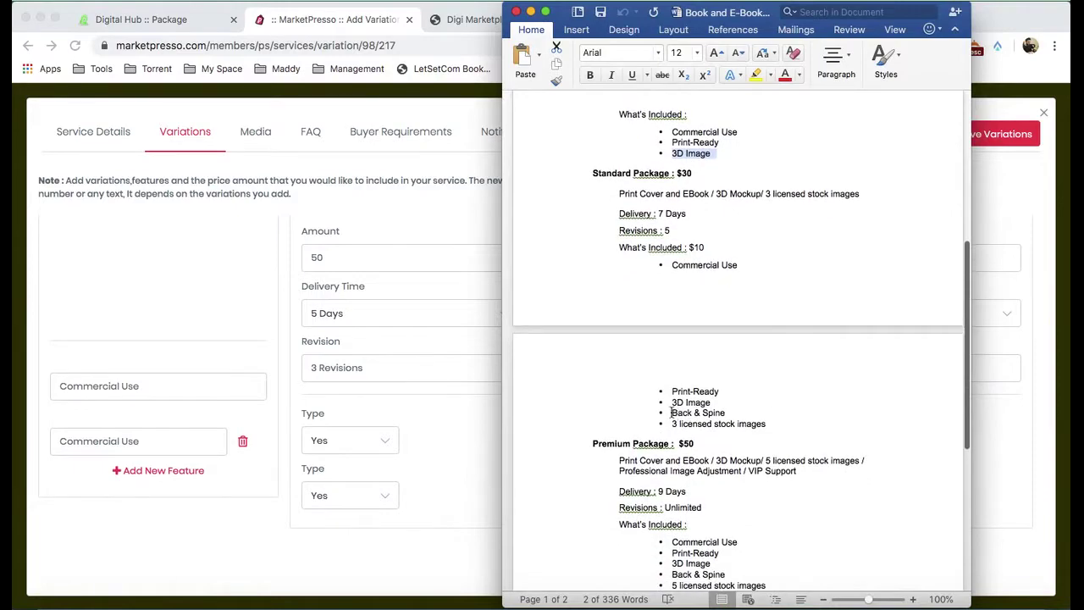
left_click_drag(670, 413, 725, 413)
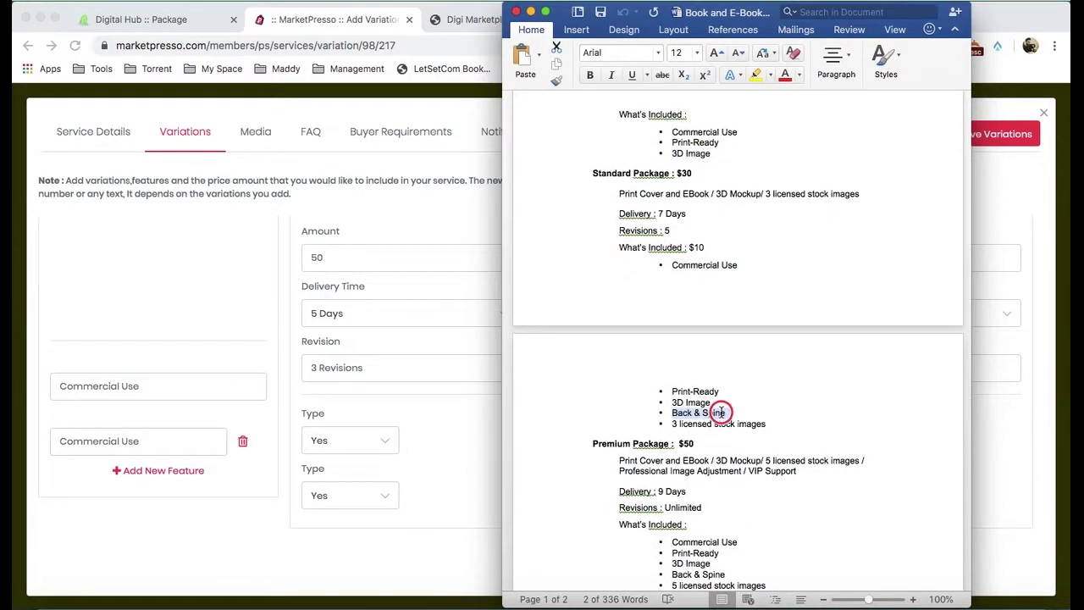
left_click(155, 470)
left_click(155, 470)
left_click(141, 490)
type("• Back & Spine")
scroll(127, 445, "down", 2)
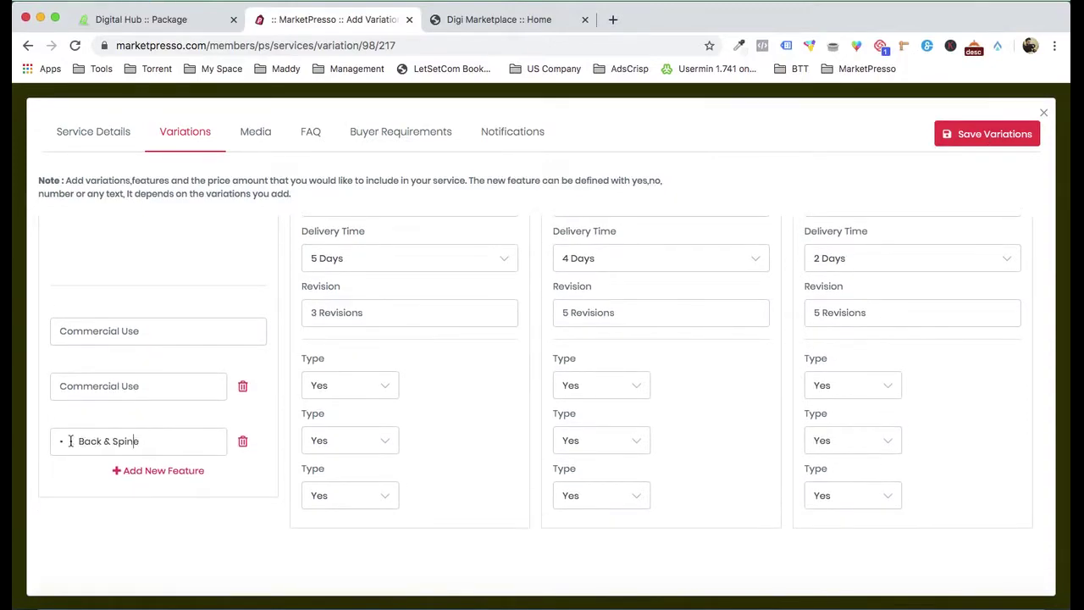
left_click_drag(77, 440, 59, 440)
key("BackSpace")
left_click(362, 493)
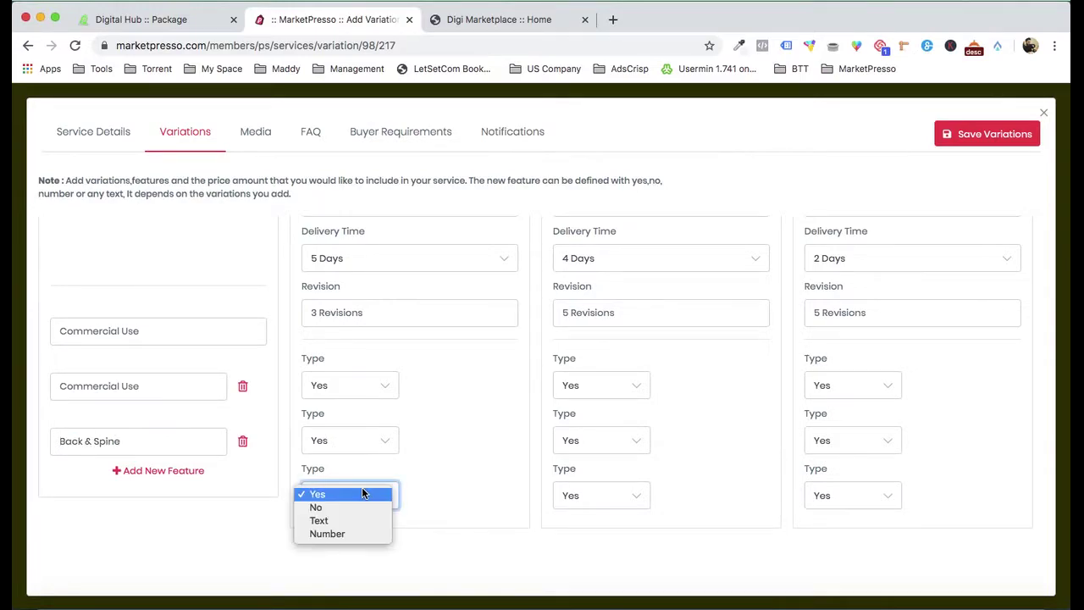
left_click(355, 509)
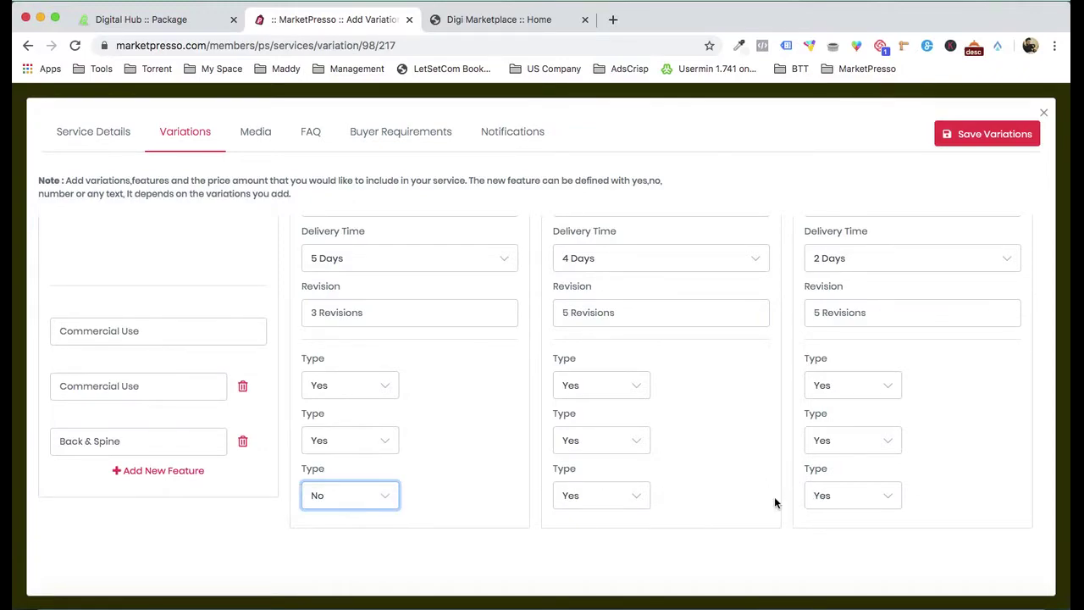
- Add a fourth feature, "3 licensed stock images", copied from the Word document's Standard Package without its bullet
left_click(186, 472)
left_click(877, 584)
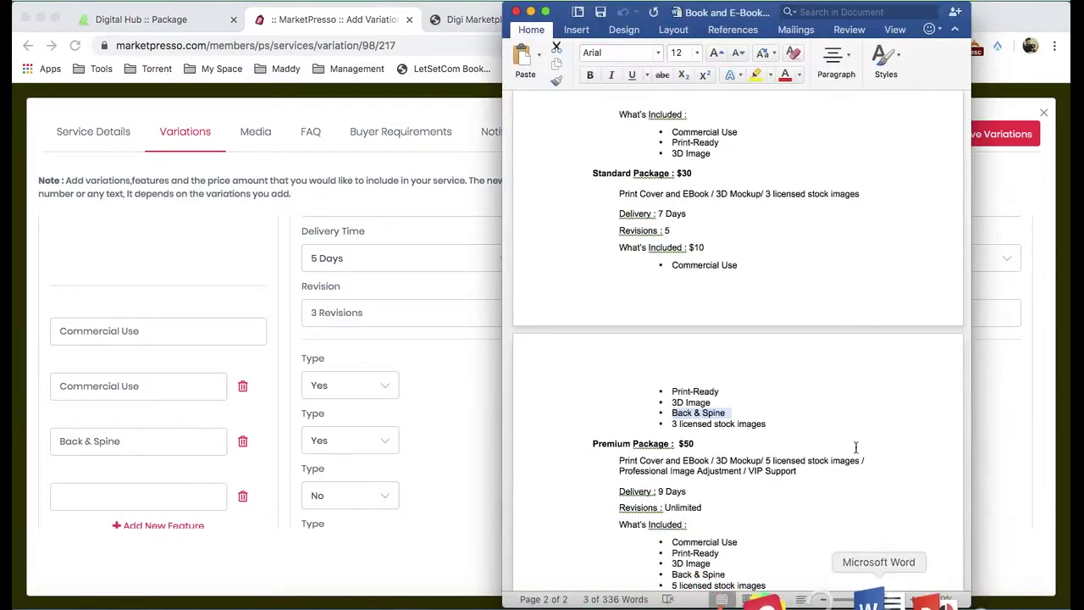
left_click_drag(674, 423, 766, 423)
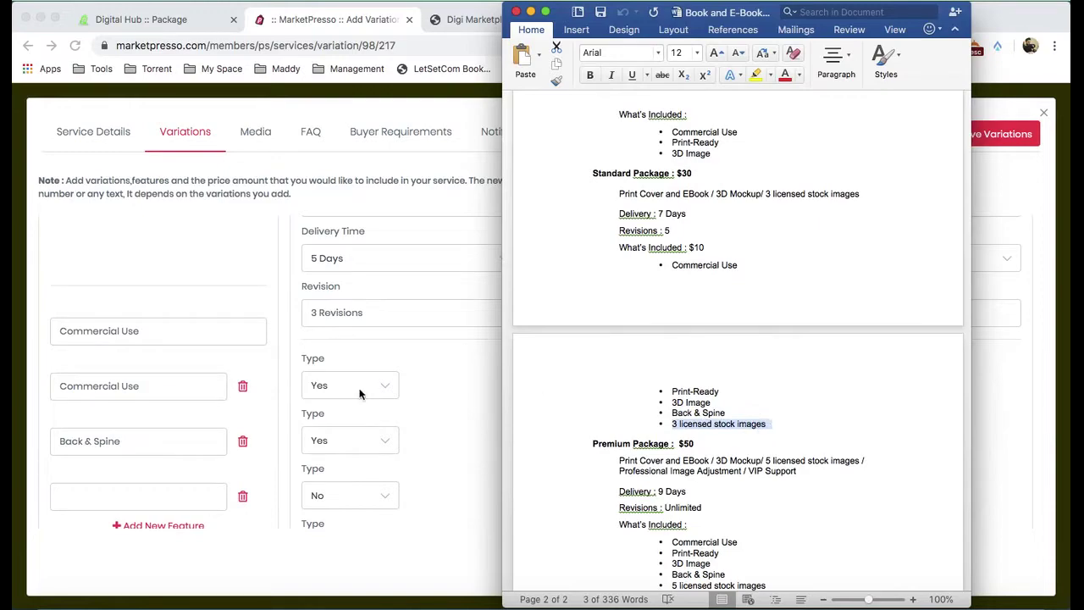
left_click(138, 461)
left_click(142, 496)
key("super+v")
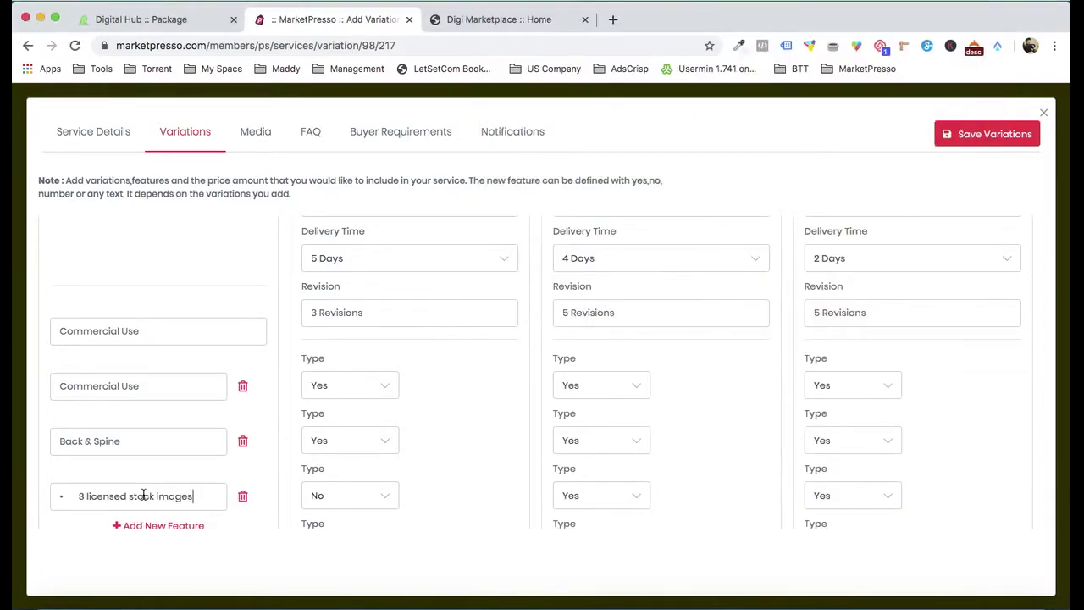
left_click_drag(78, 495, 57, 496)
key("BackSpace")
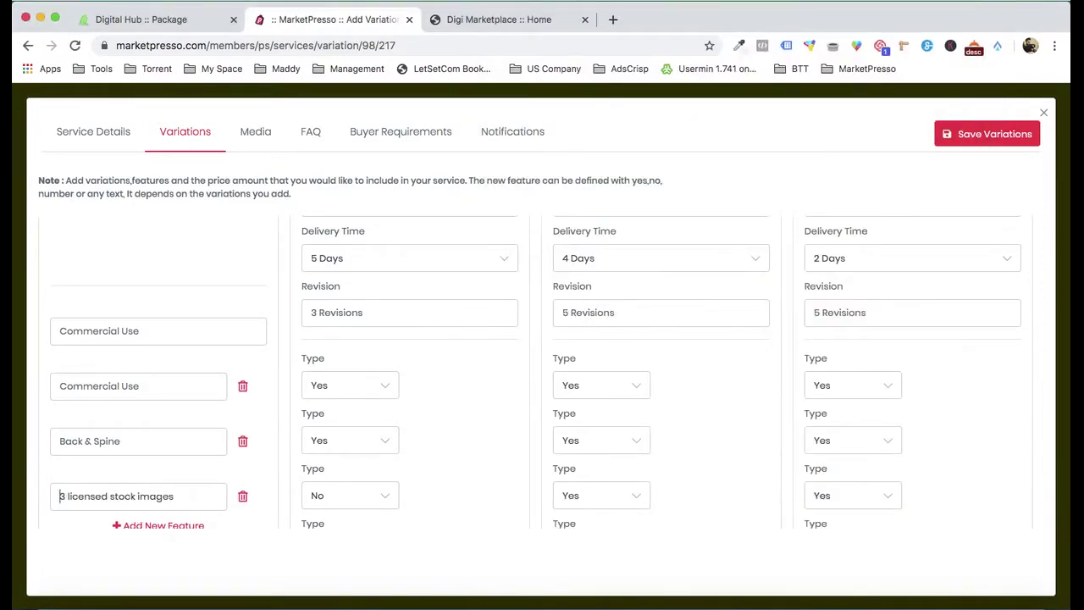
- Set the "3 licensed stock images" feature to No for the Basic and Standard variations
scroll(306, 471, "down", 2)
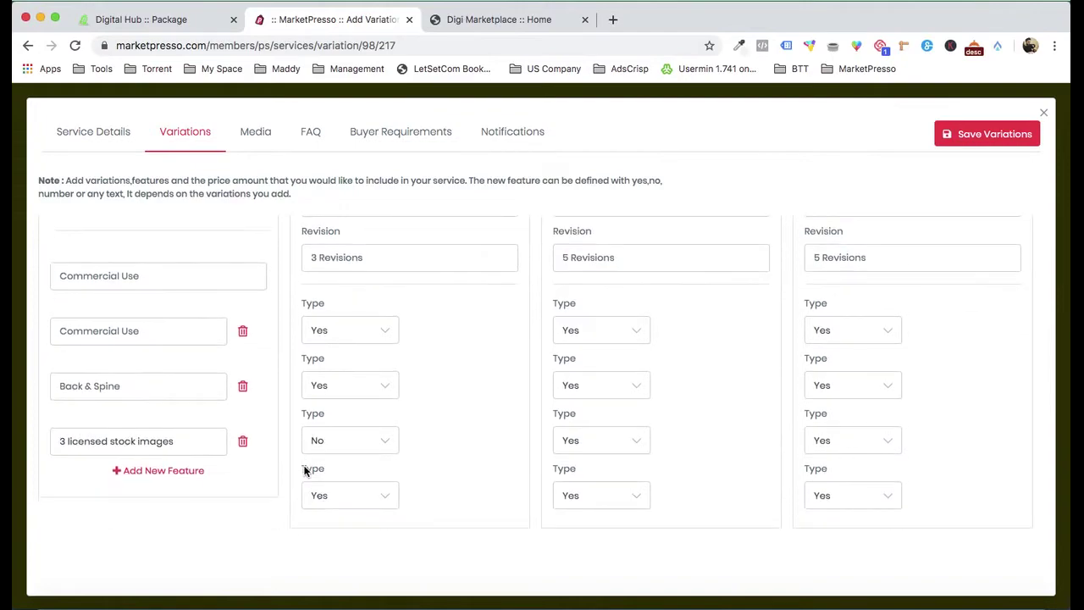
left_click(361, 503)
left_click(363, 508)
left_click(574, 500)
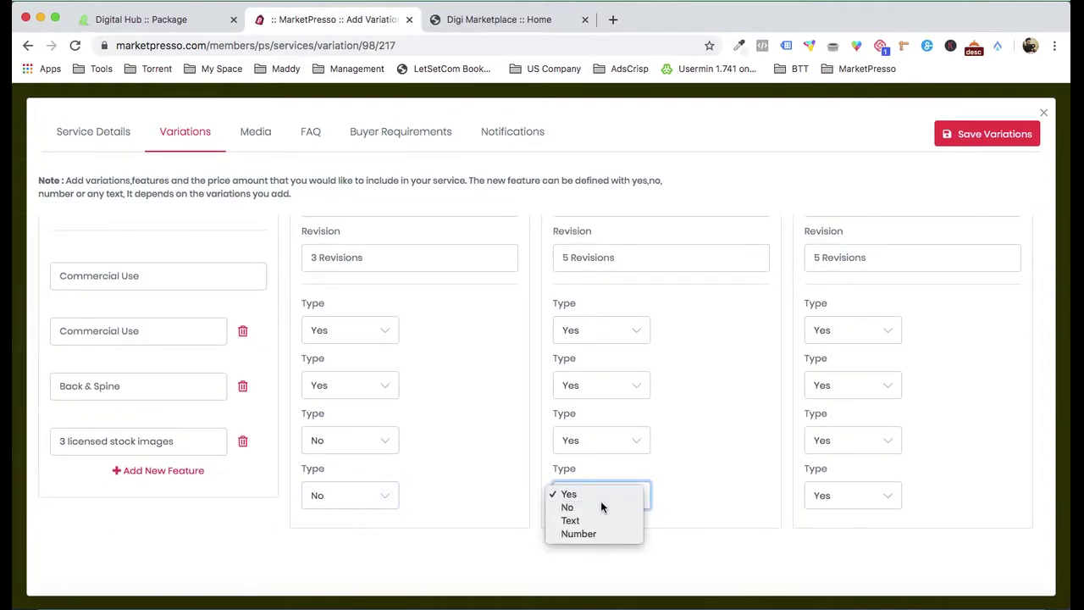
left_click(567, 507)
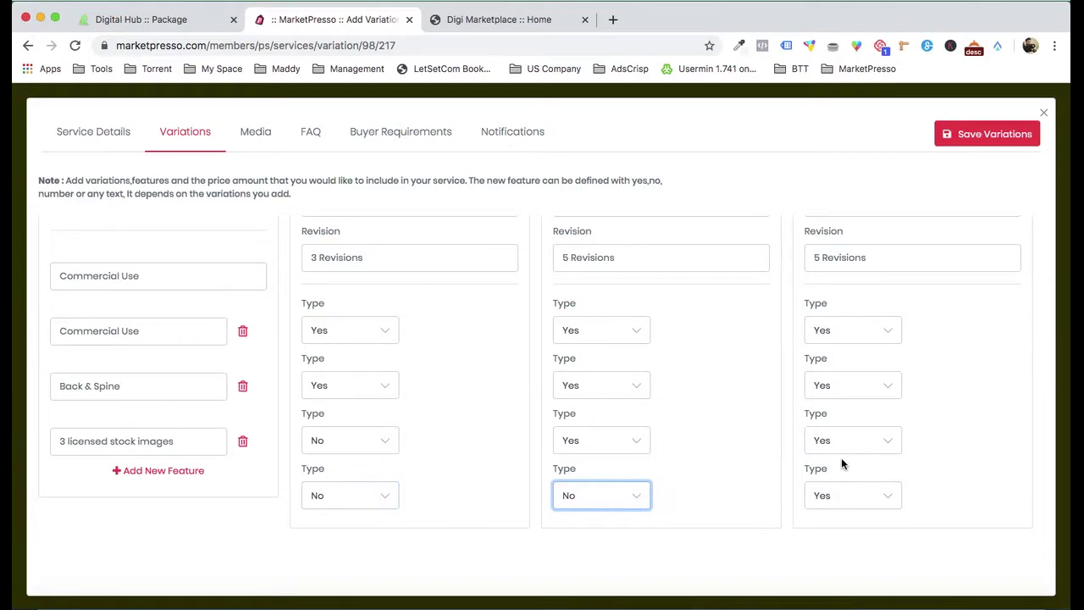
- Copy the Word document's Premium Package description, from "Print Cover and EBook" to "VIP Support", into the Premium variation's short description
scroll(841, 457, "up", 10)
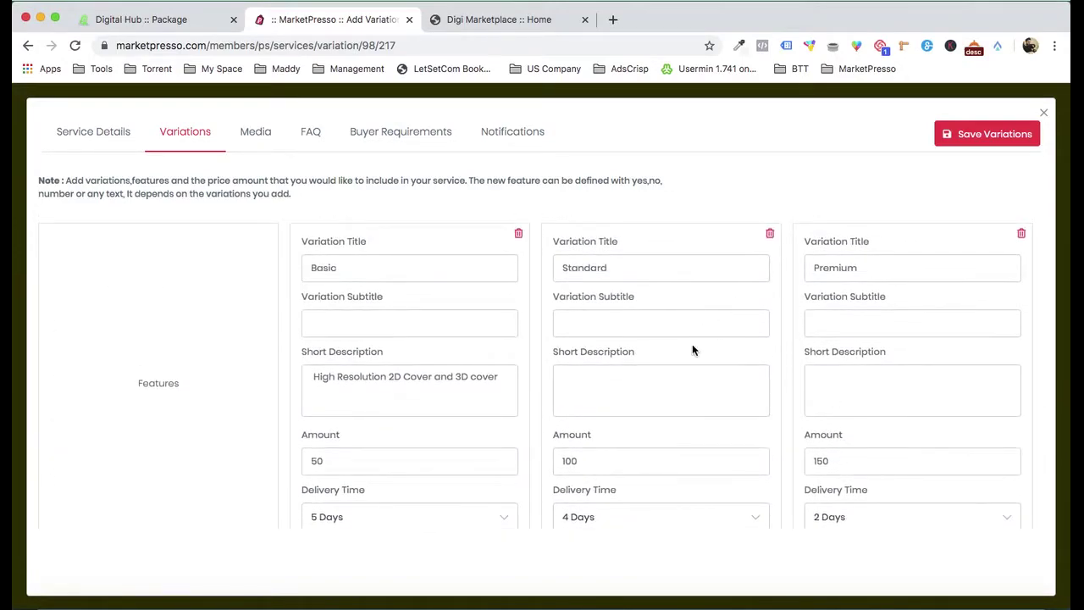
scroll(663, 305, "down", 2)
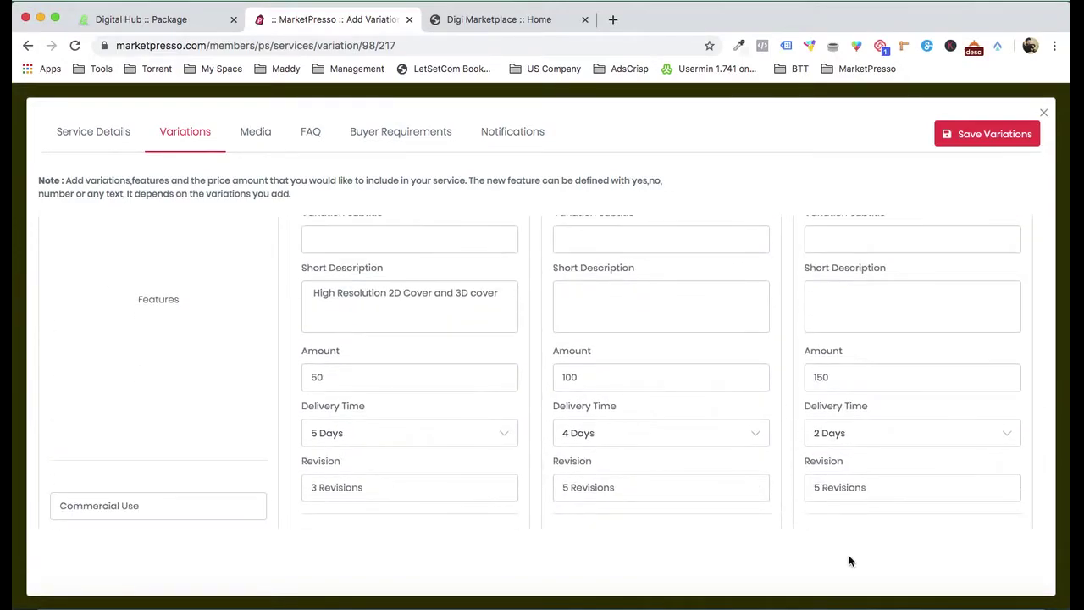
left_click(864, 584)
scroll(788, 372, "down", 4)
left_click_drag(620, 385, 796, 398)
key("super+c")
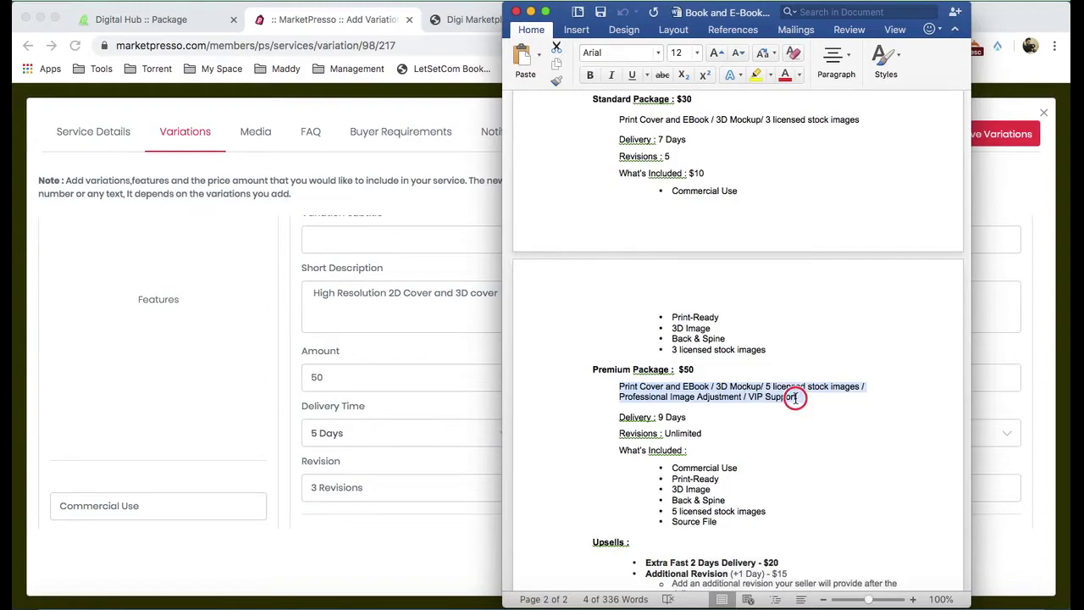
key("super+Tab")
key("super+v")
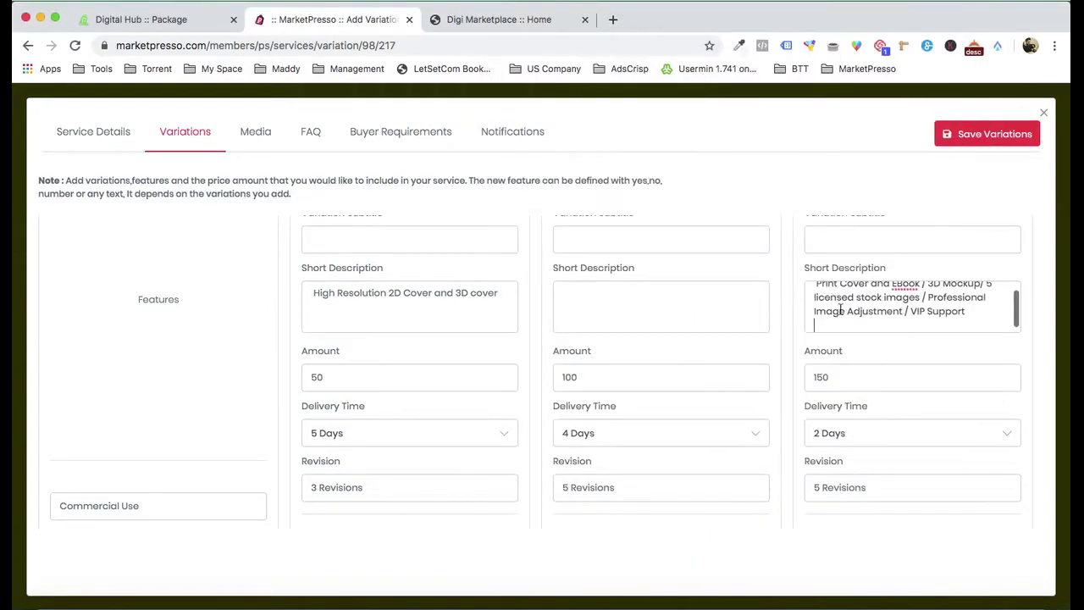
- Remove the trailing blank line from the Premium short description and copy the Word document's Standard Package description into the Standard variation's short description
key("BackSpace")
left_click(859, 593)
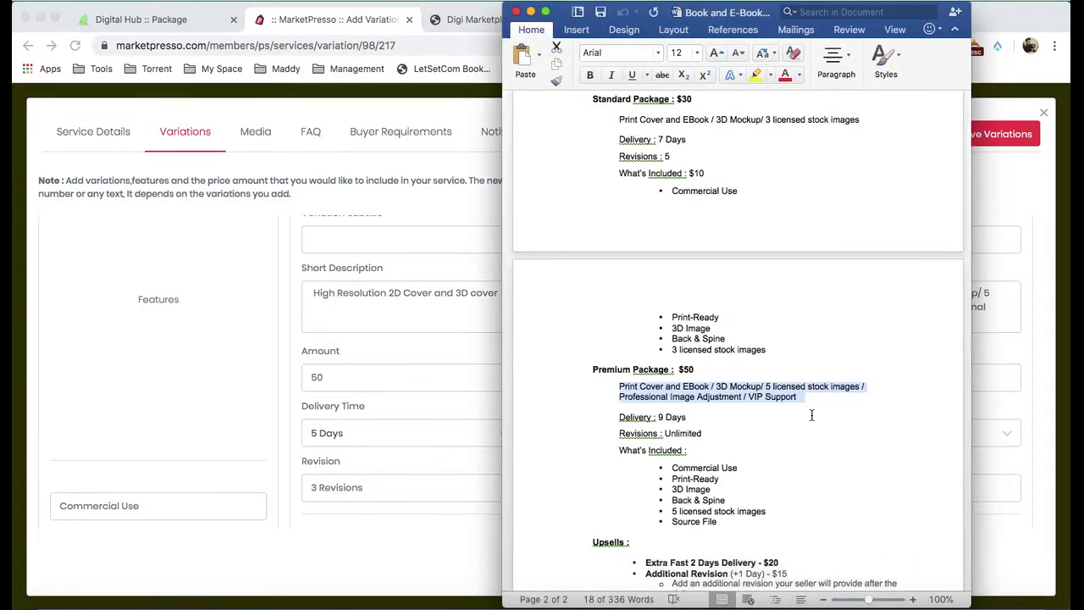
scroll(811, 415, "up", 2)
left_click_drag(619, 173, 855, 174)
key("super+c")
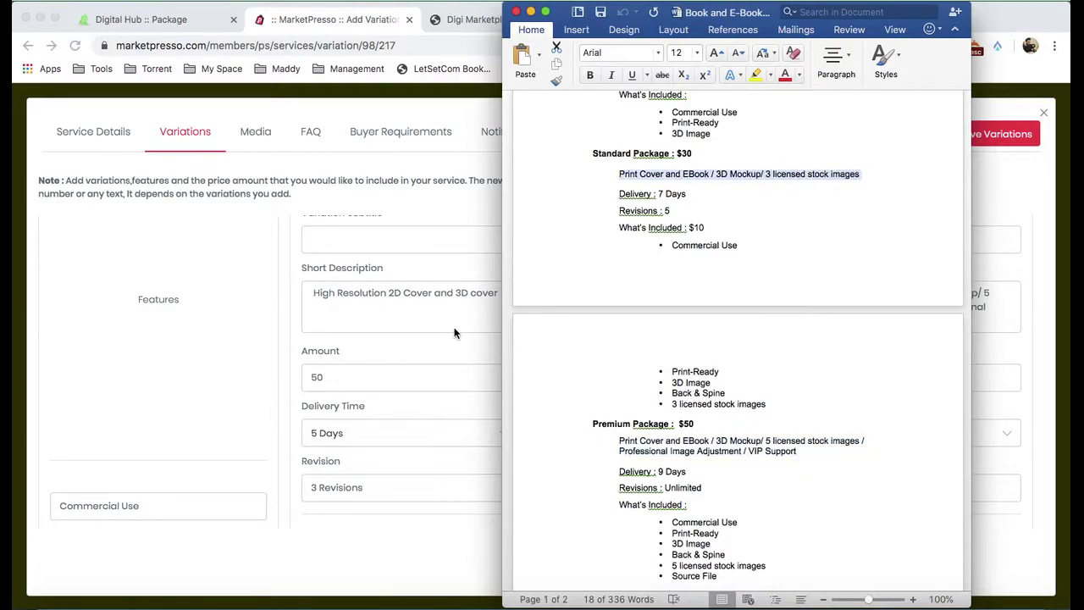
left_click(458, 332)
left_click(629, 288)
key("super+v")
left_click(565, 292)
key("BackSpace")
- Check the three variations and save them for the Ebook Cover Design service
scroll(680, 299, "up", 2)
scroll(680, 299, "down", 7)
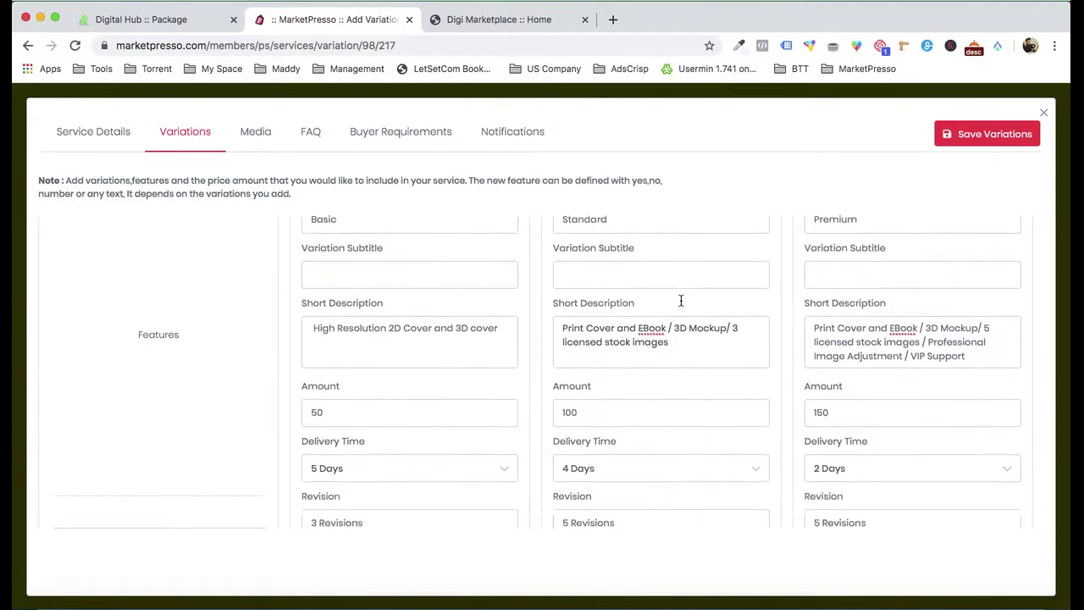
scroll(680, 305, "up", 5)
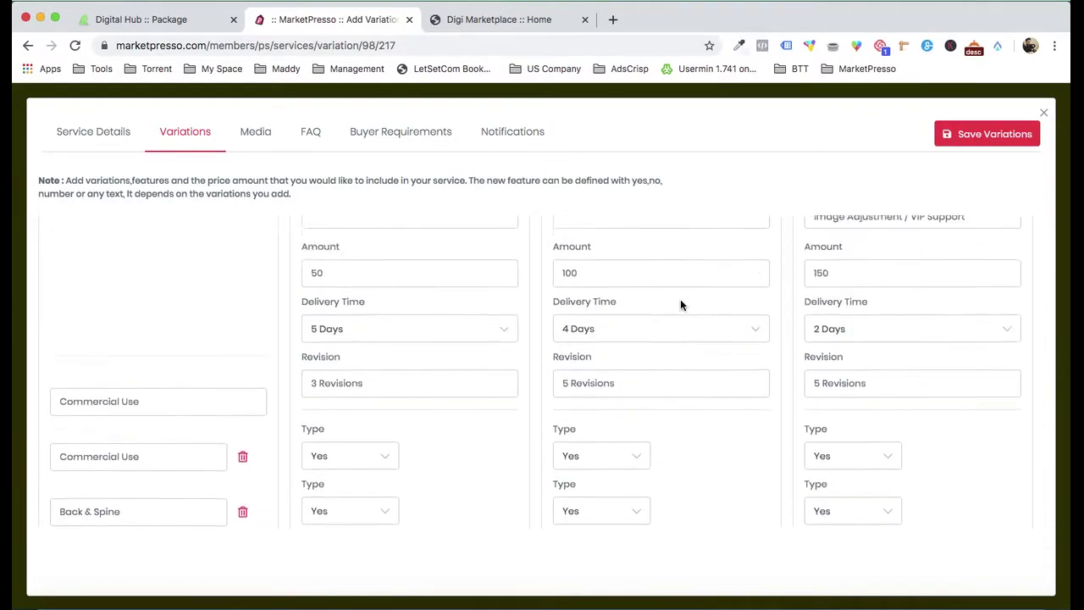
left_click(963, 134)
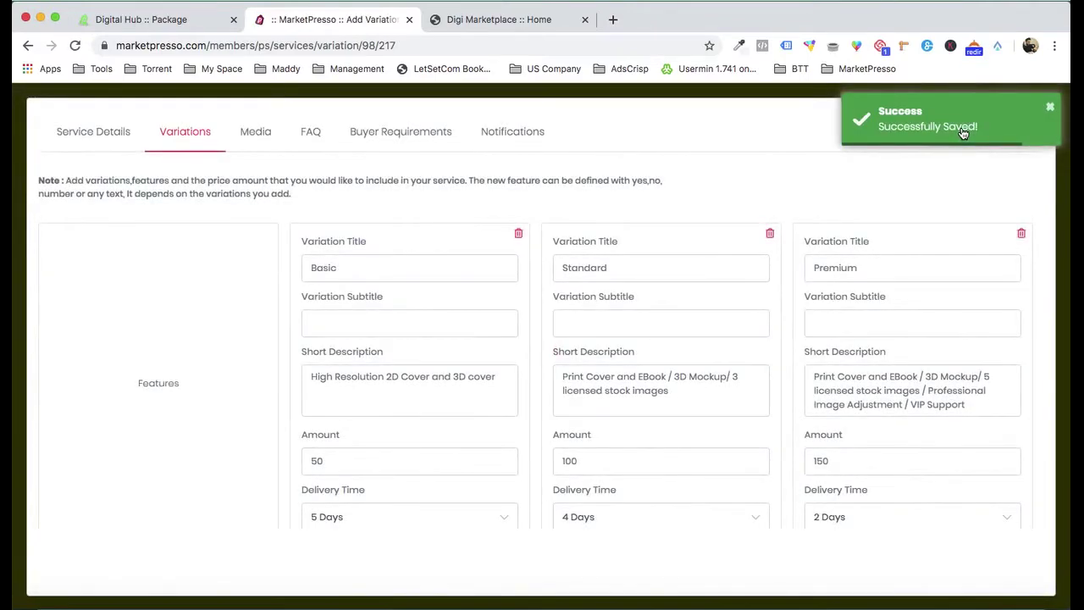
- Add the existing Orange Moon book cover image from the image library to the service's media
left_click(235, 147)
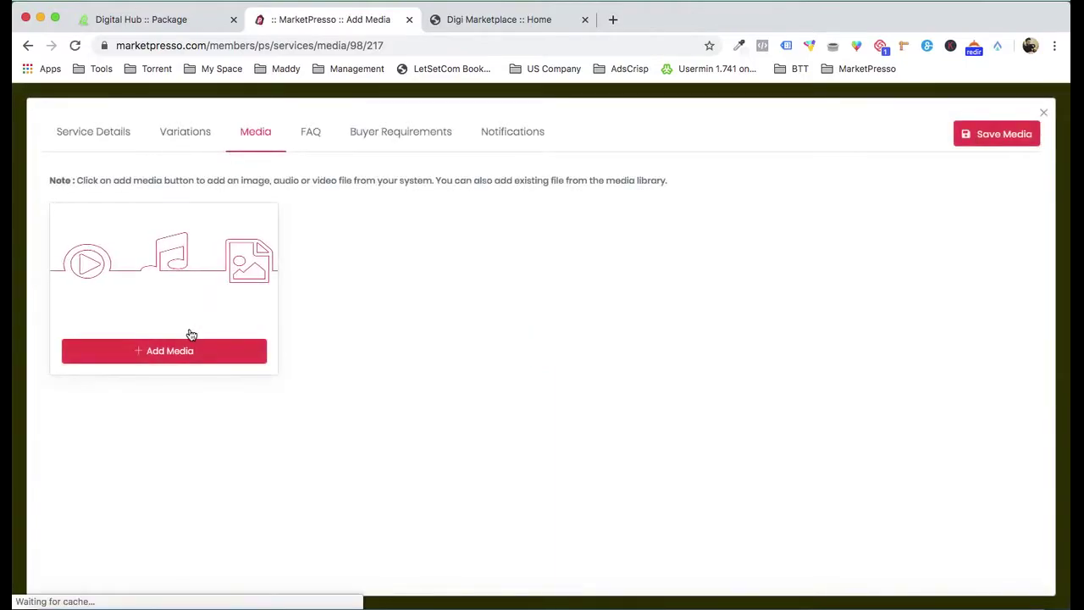
left_click(186, 354)
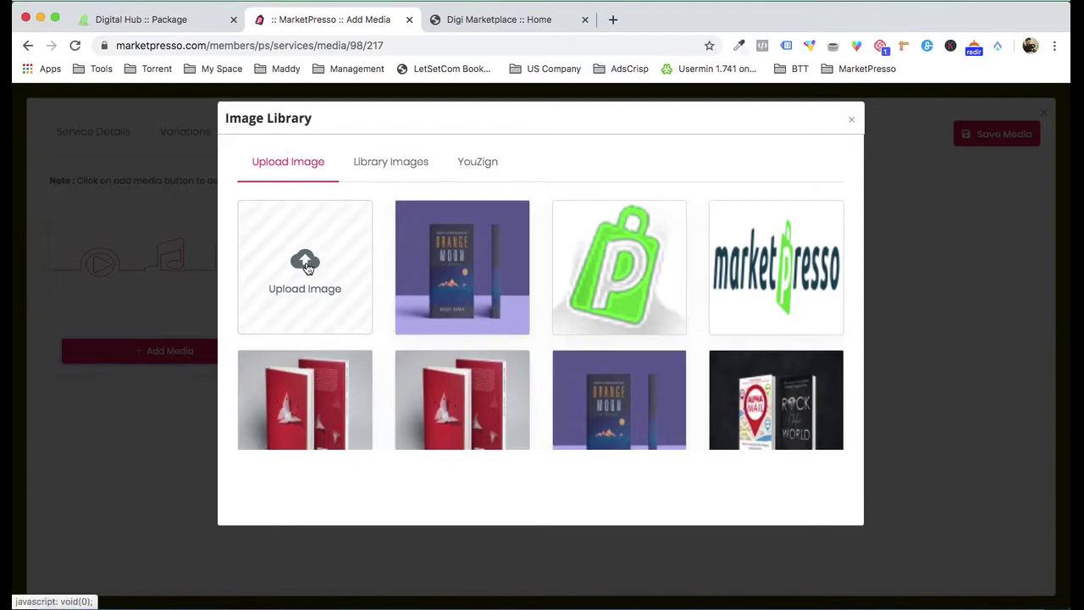
left_click(434, 271)
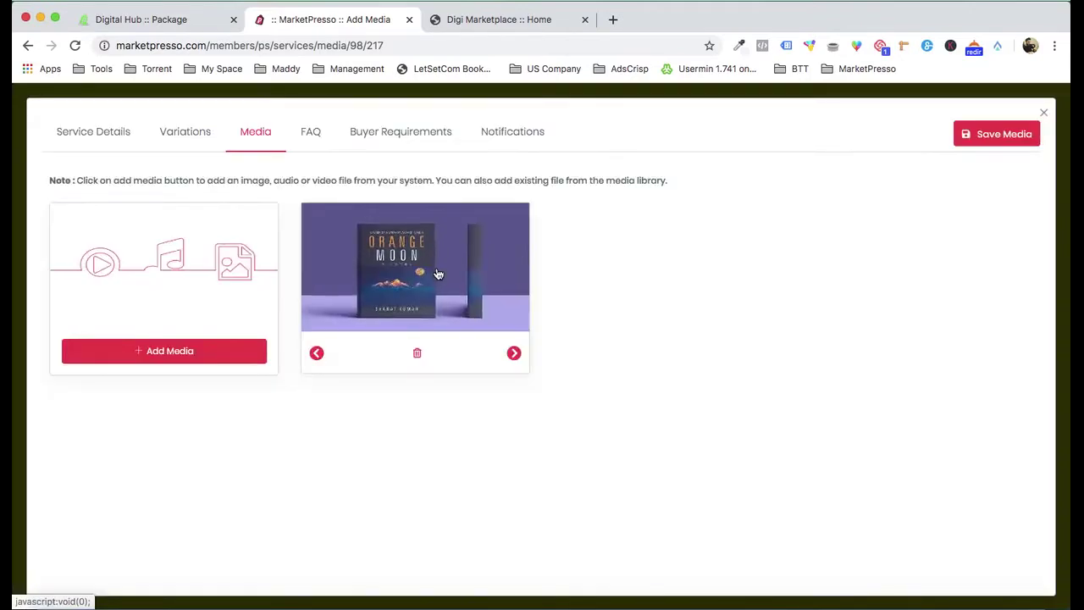
- Upload BOOK 1.jpg, BOOK 3.jpg and BOOK 5.jpg from the Service 1 folder to the image library
left_click(178, 344)
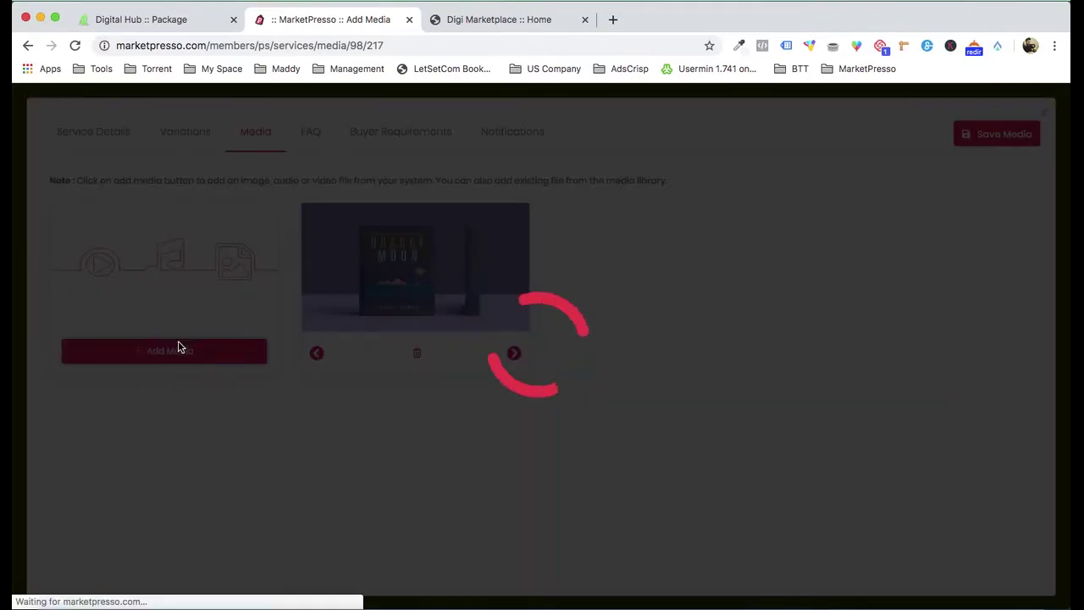
left_click(325, 249)
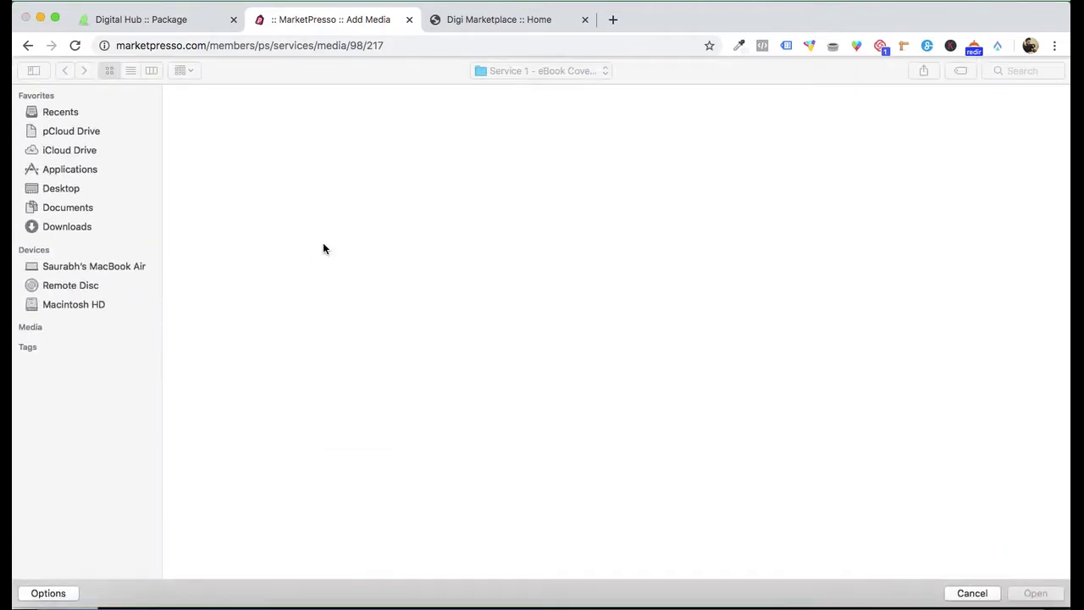
double_click(288, 114)
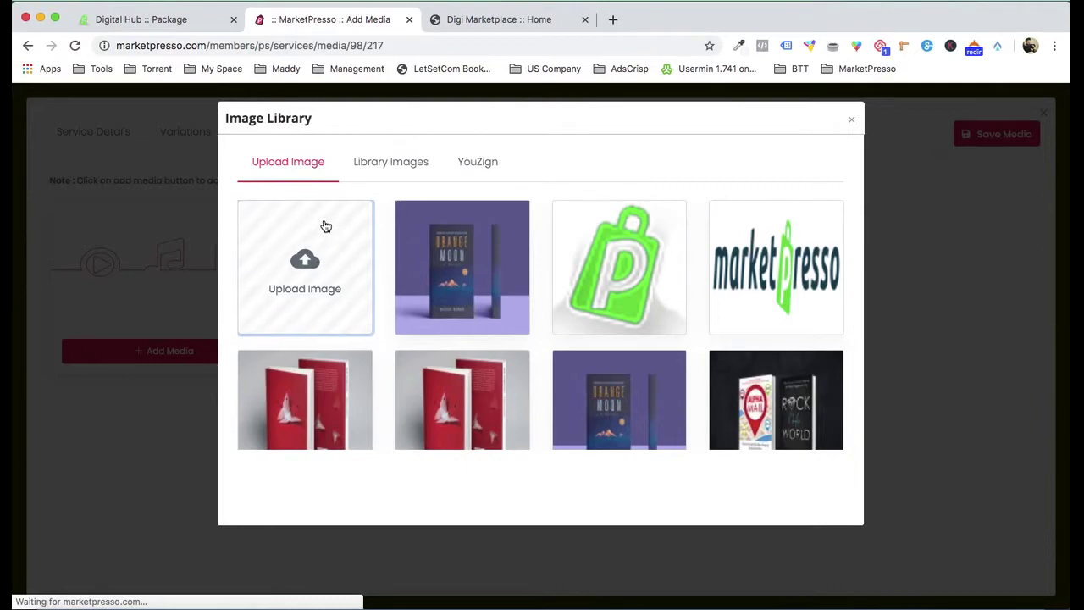
left_click(305, 263)
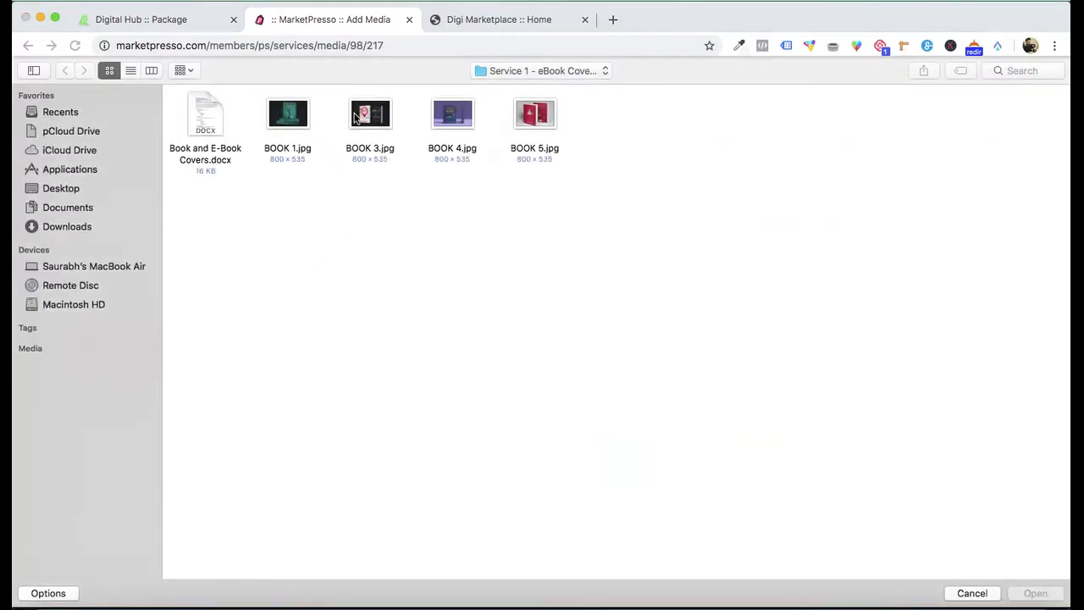
double_click(369, 119)
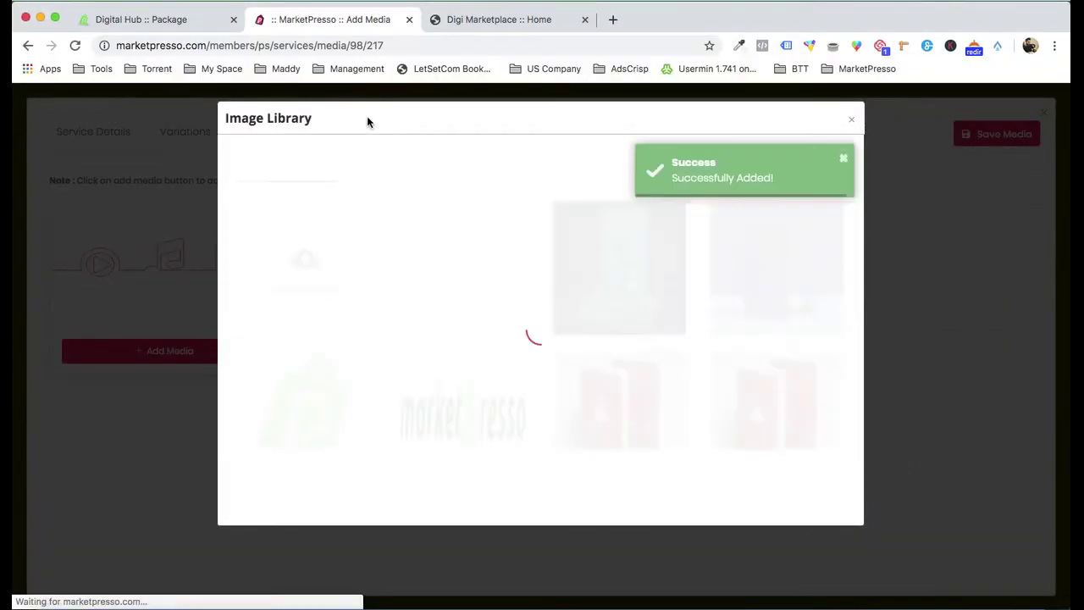
left_click(343, 239)
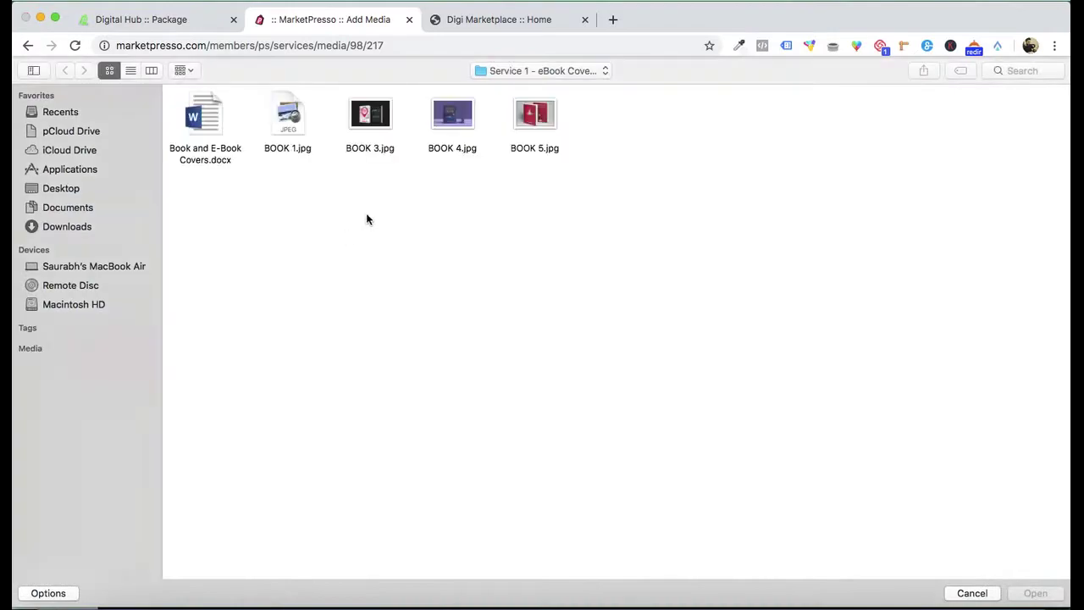
double_click(547, 118)
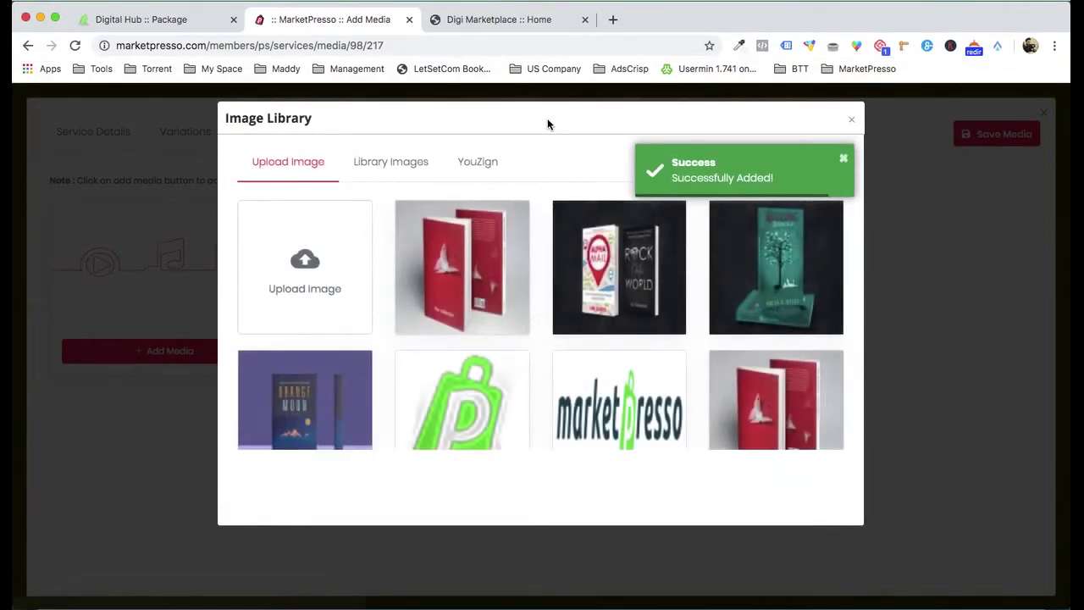
- Add the uploaded red, Alpha Mail and green book cover images to the service's media, in that order, and save the media
left_click(442, 268)
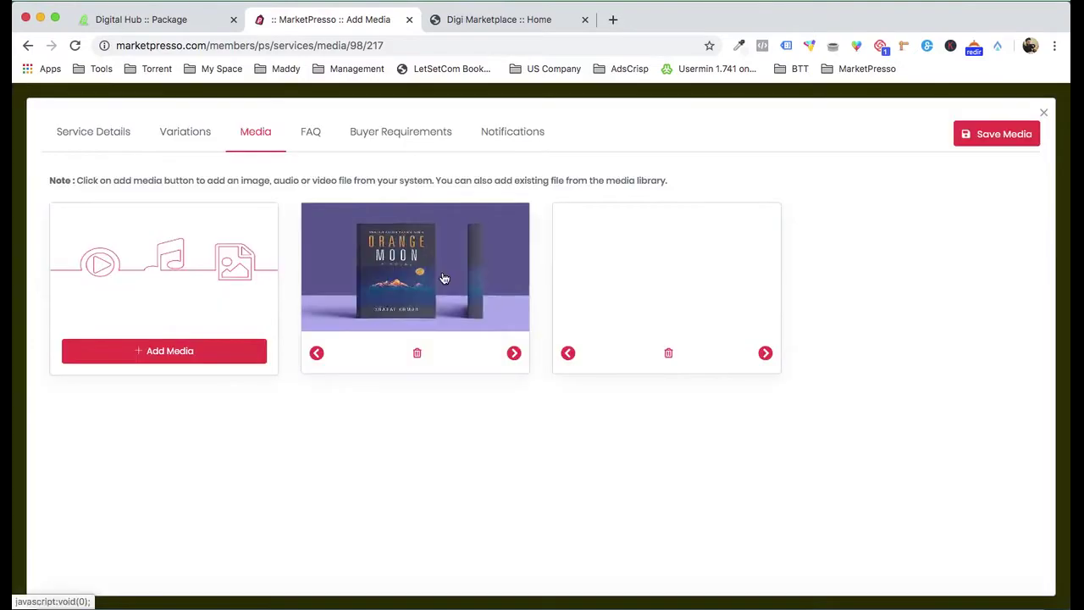
left_click(212, 354)
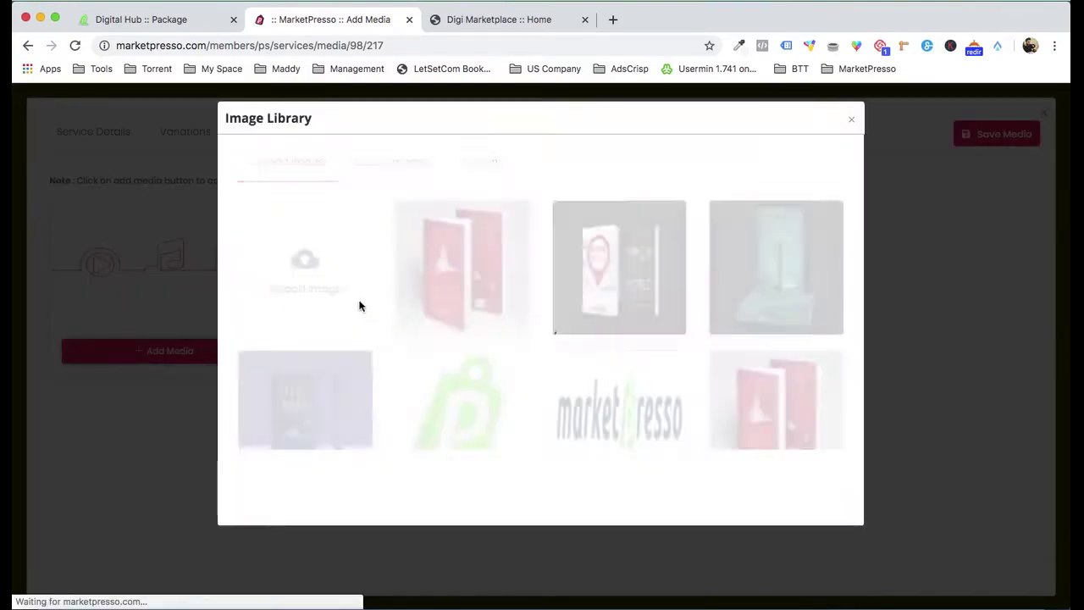
left_click(598, 259)
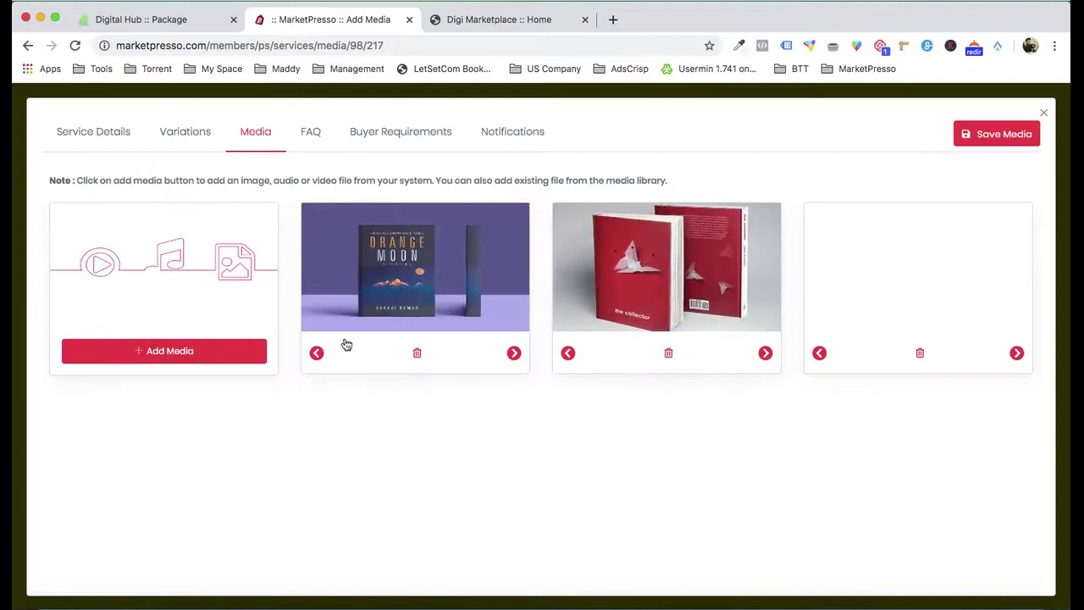
left_click(216, 353)
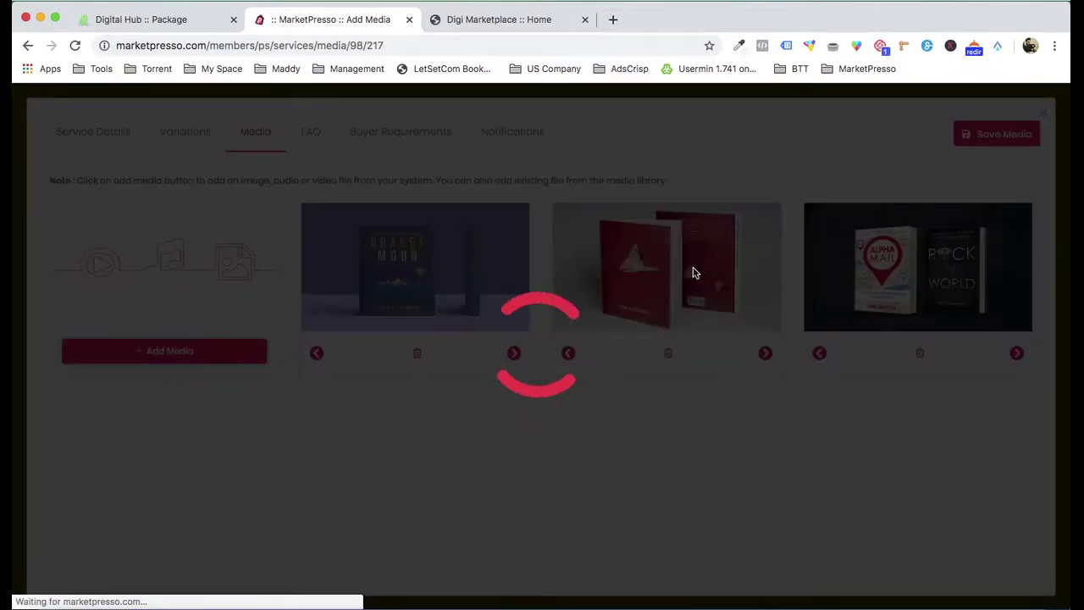
left_click(756, 262)
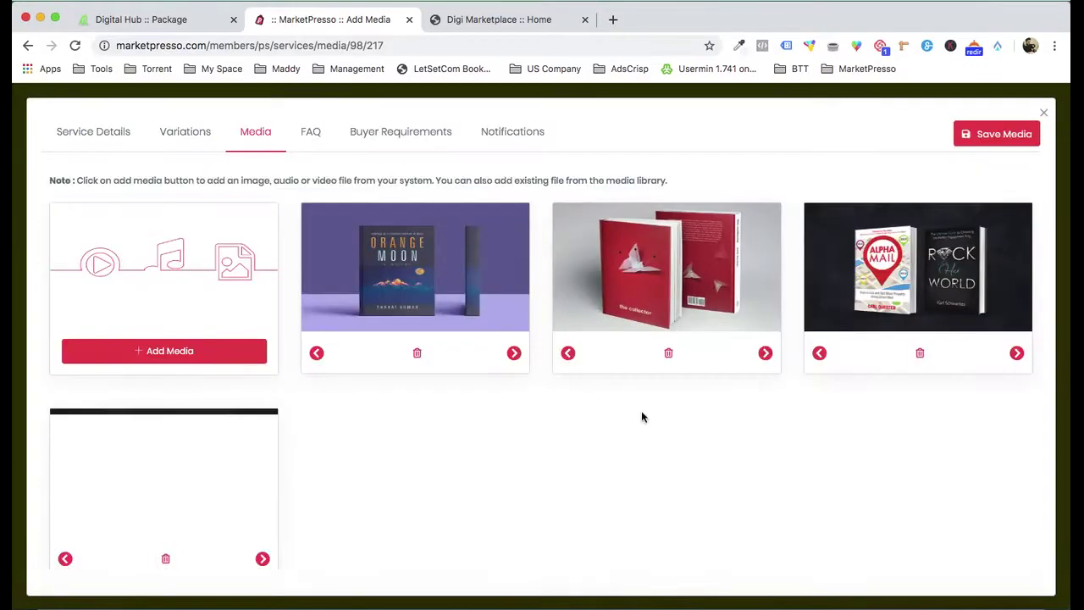
left_click(982, 136)
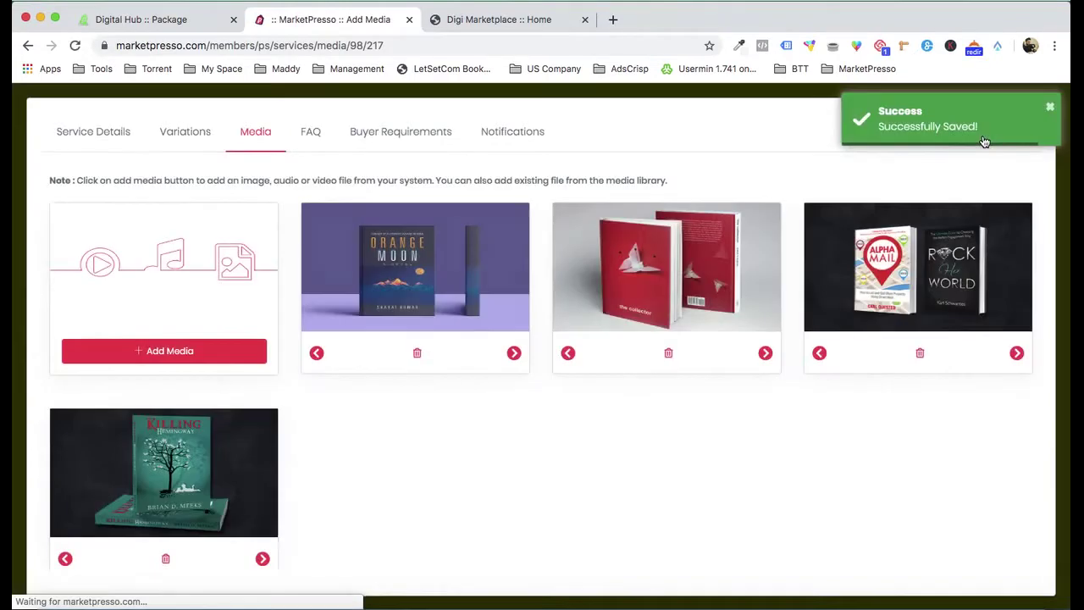
- Create and save an FAQ titled "FAQ" with the question "How much would be the delivery time?" and the answer "3 days"
left_click(309, 133)
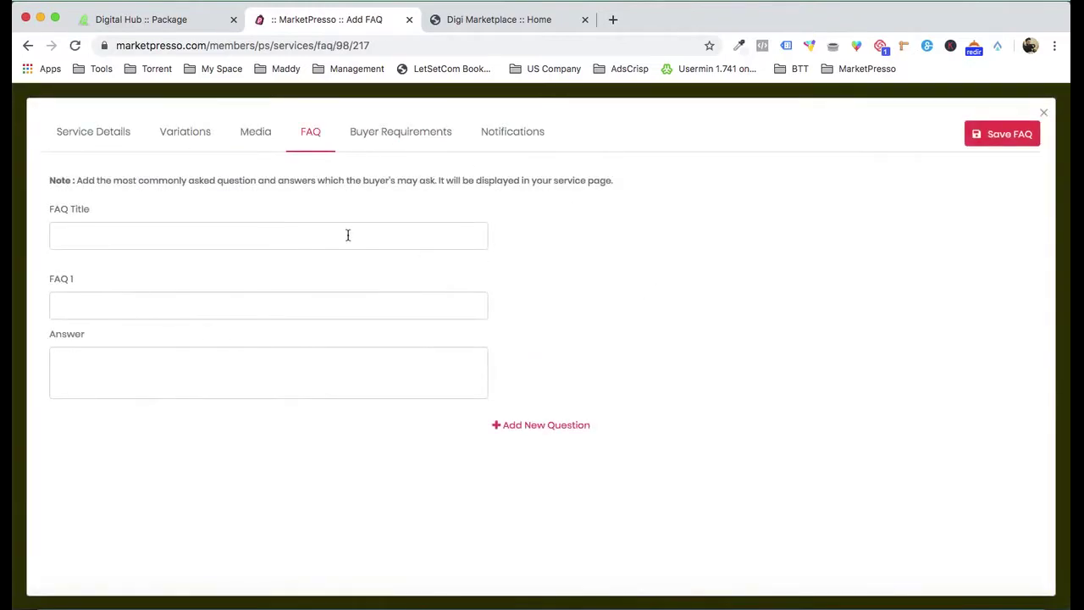
left_click(846, 583)
scroll(787, 373, "down", 10)
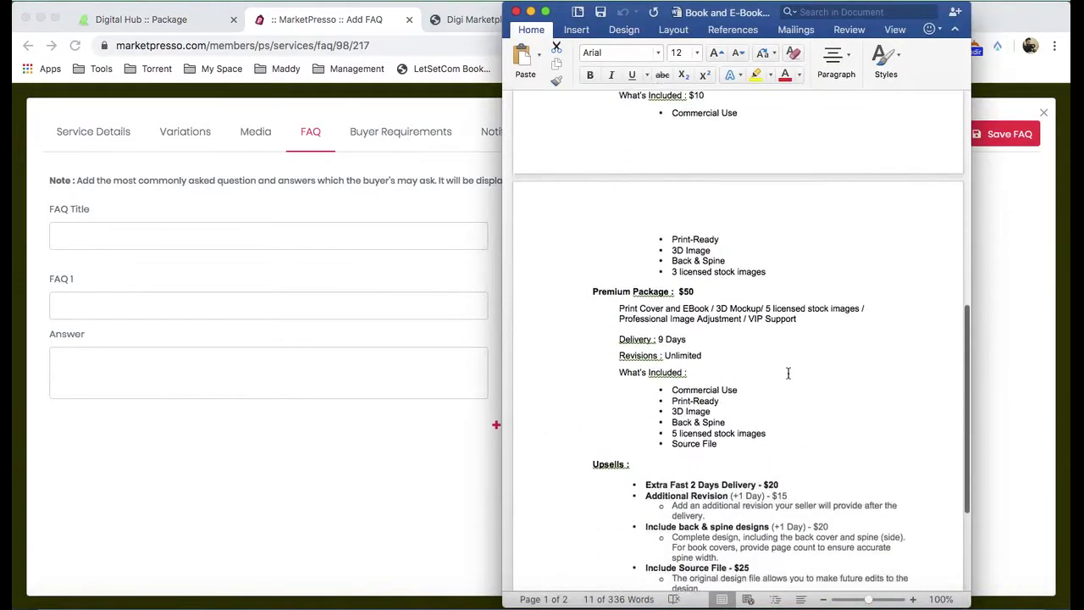
scroll(788, 372, "up", 10)
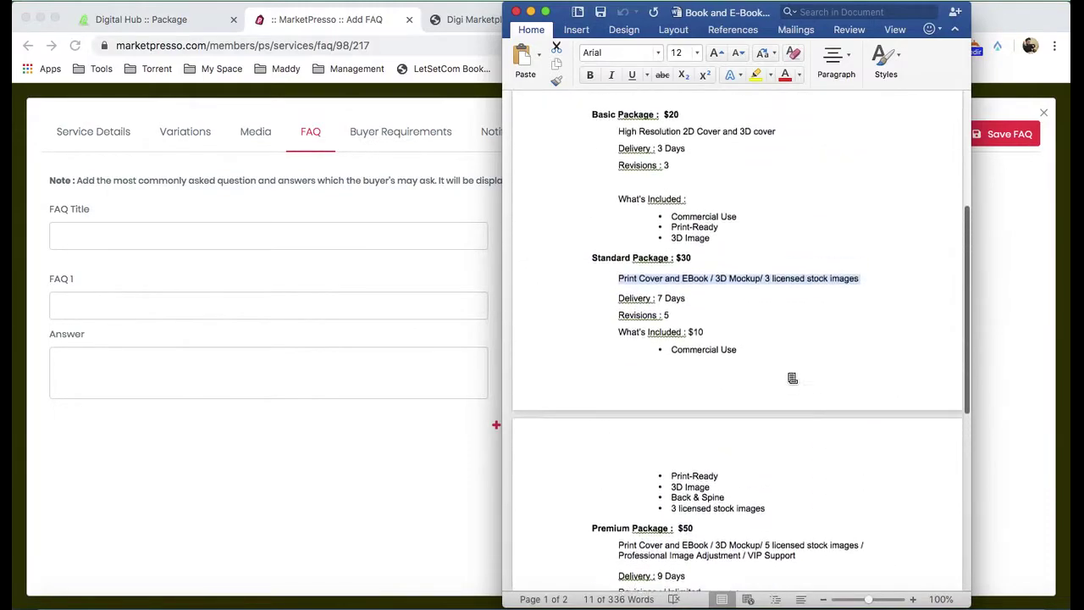
left_click(406, 434)
left_click(142, 231)
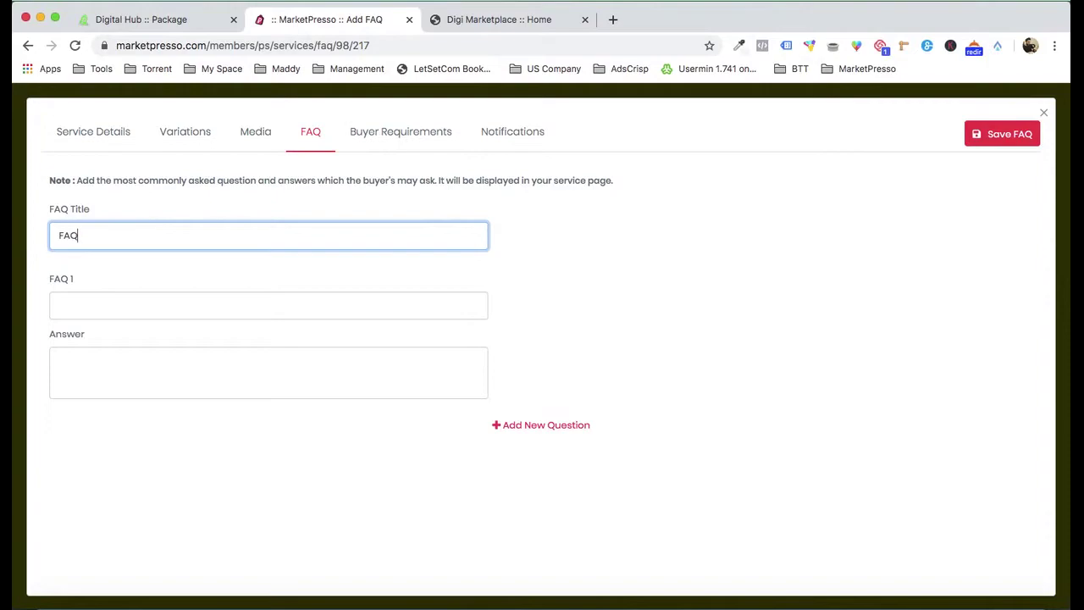
left_click(103, 305)
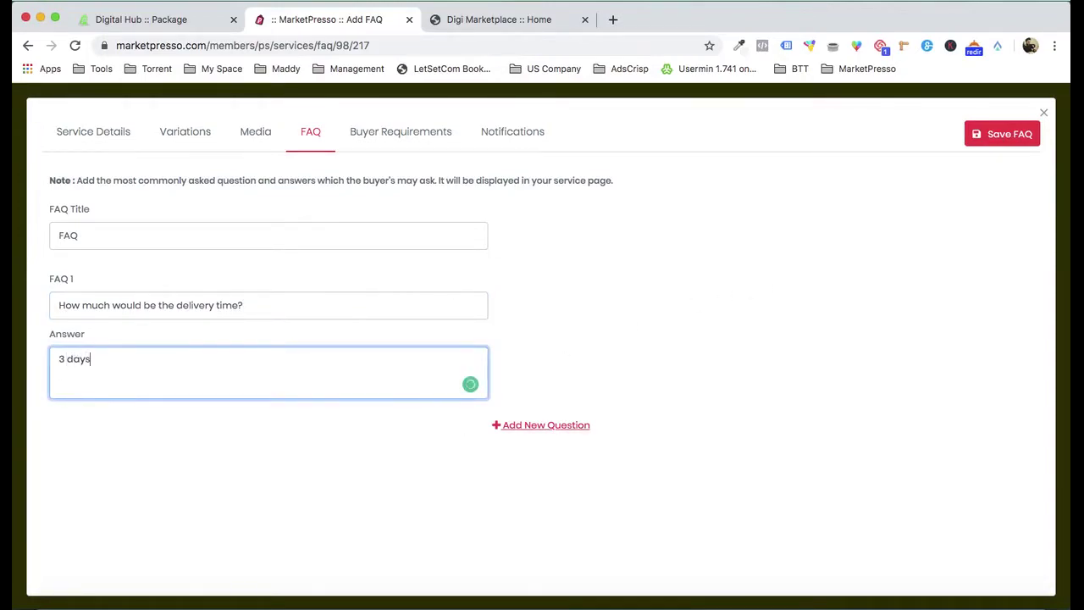
left_click(1001, 134)
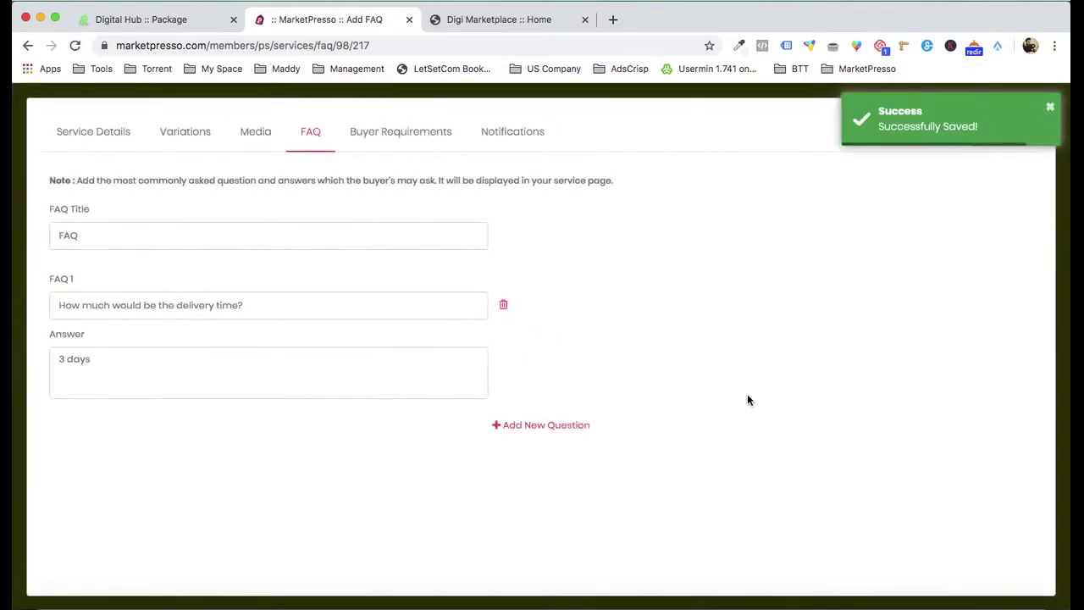
- Close the service editor and activate Ebook Cover Design for the marketplace home page's Popular Services section
left_click(1050, 112)
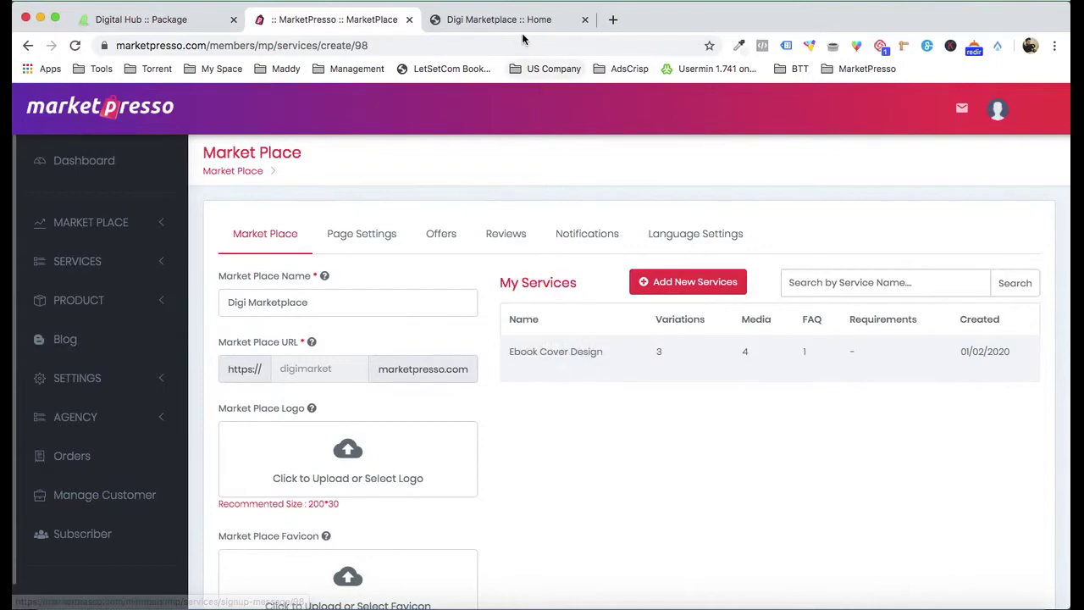
left_click(522, 22)
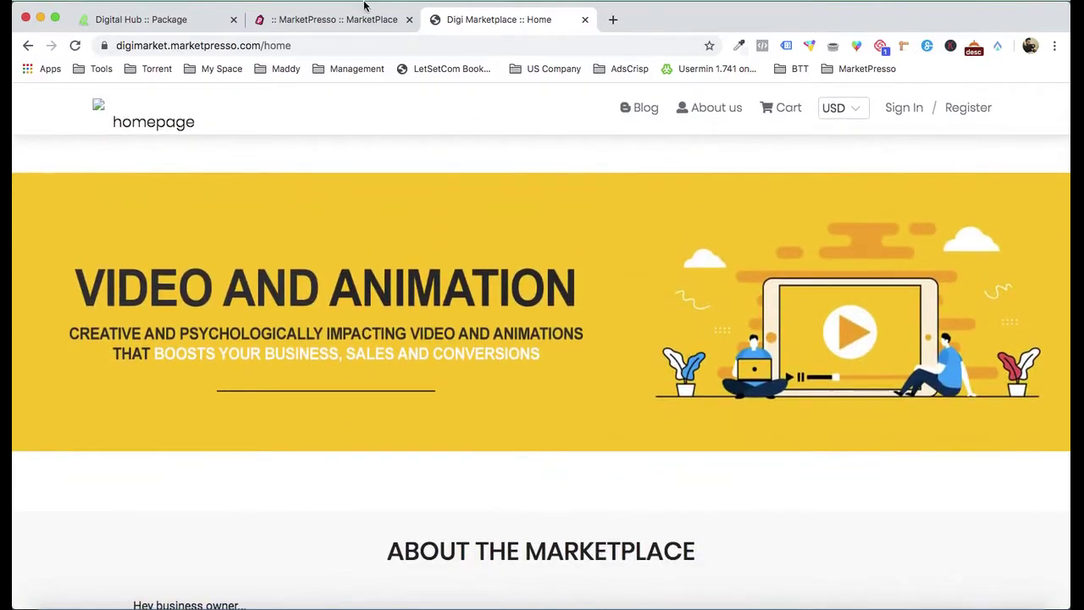
left_click(356, 18)
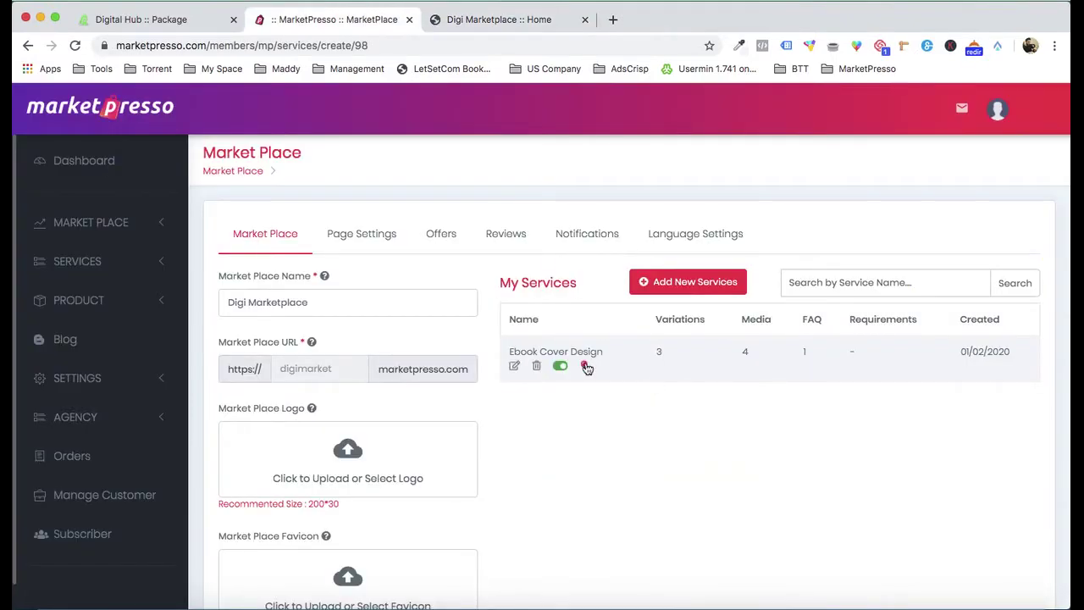
left_click(585, 367)
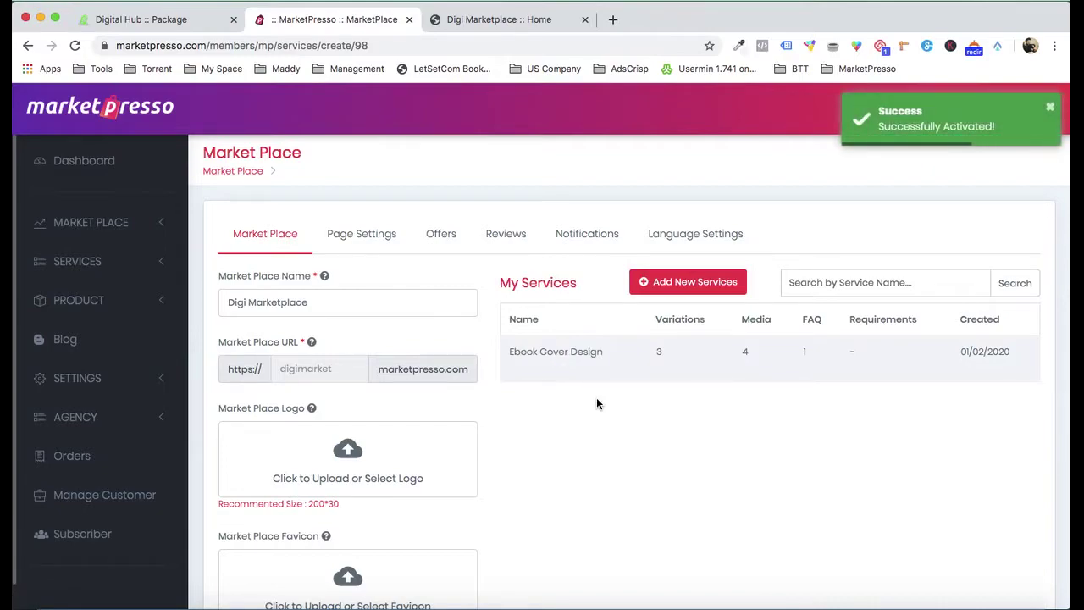
- Reload the Digi Marketplace home page and examine the Ebook Cover Design listing under Popular Services
left_click(508, 21)
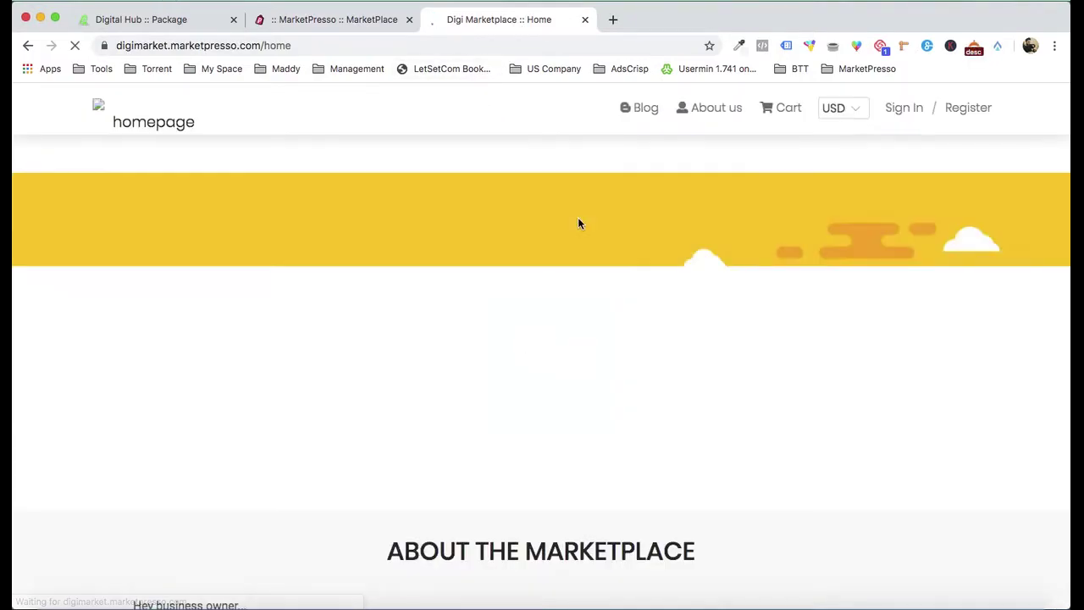
scroll(578, 224, "down", 2)
scroll(579, 224, "down", 10)
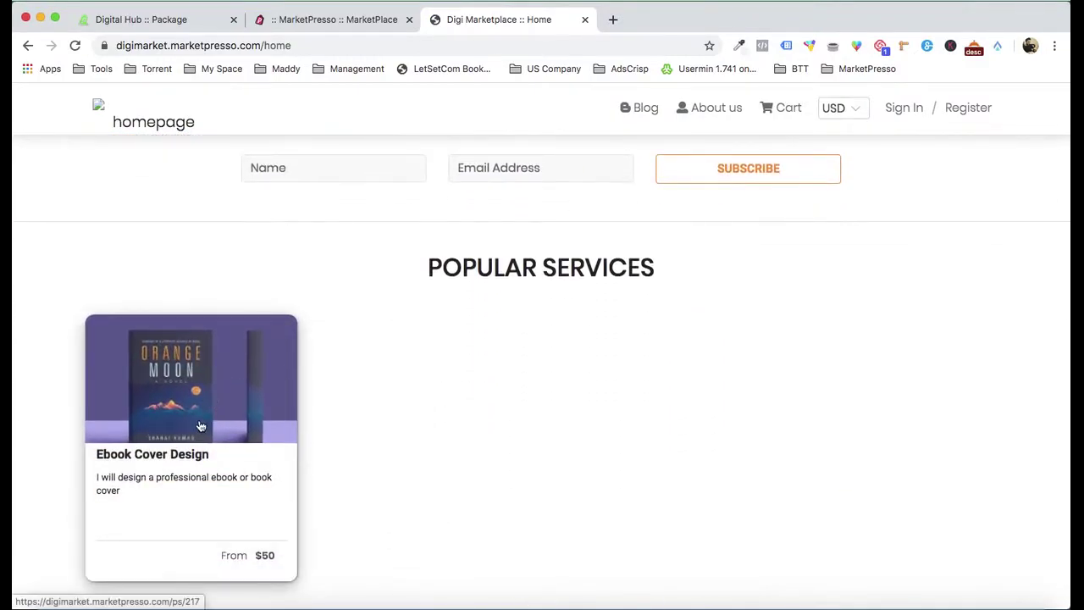
scroll(200, 432, "down", 1)
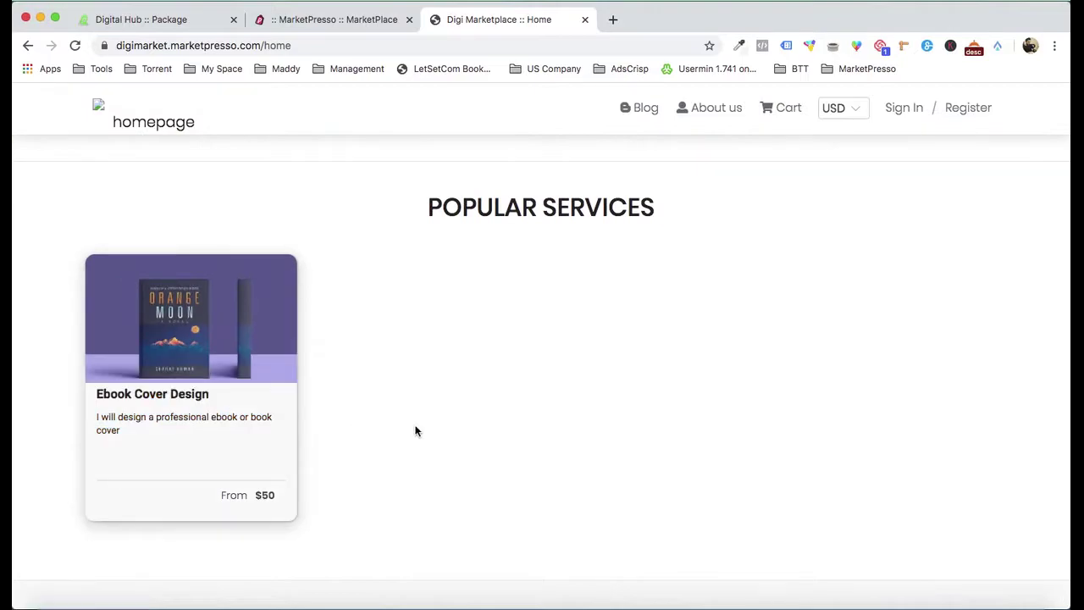
scroll(415, 431, "up", 3)
scroll(415, 431, "down", 1)
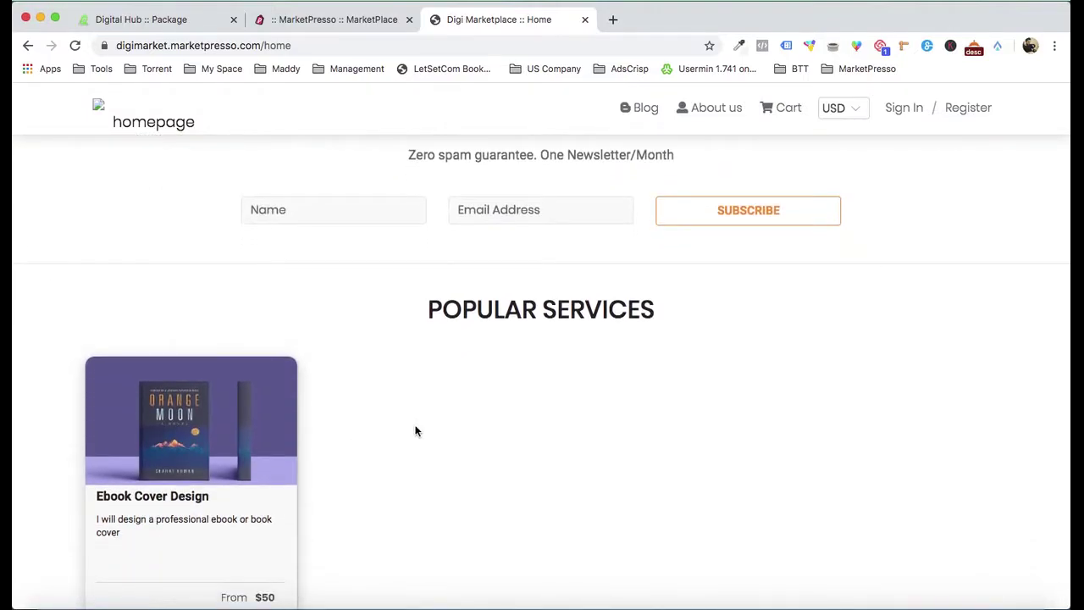
- Open the Digital Hub home page and compare its Popular Services cards with the Digi Marketplace's Ebook Cover Design card
scroll(415, 431, "down", 2)
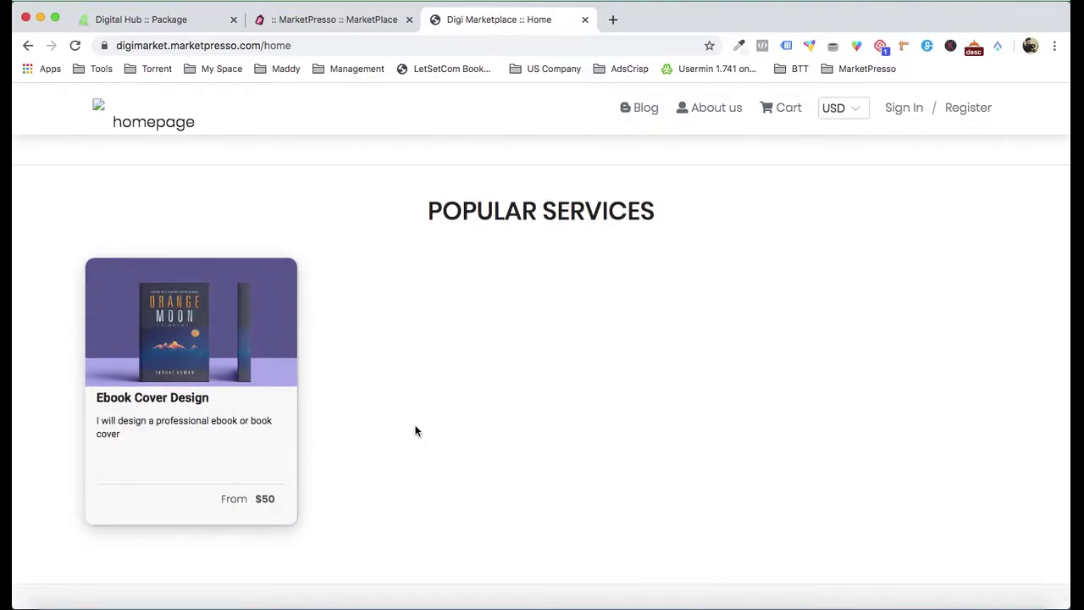
scroll(415, 431, "down", 1)
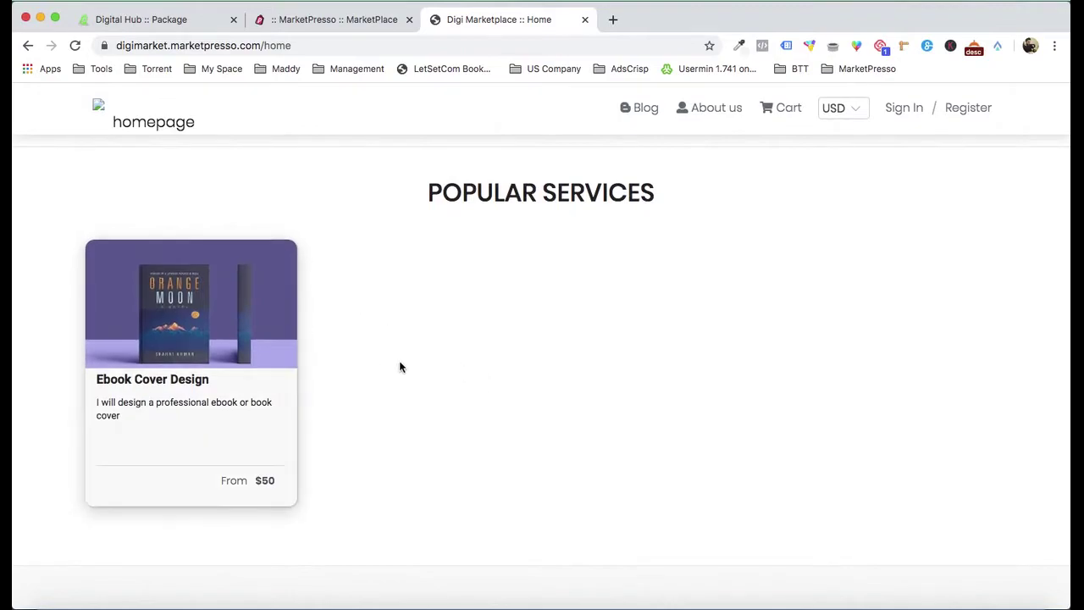
left_click(171, 20)
key("Return")
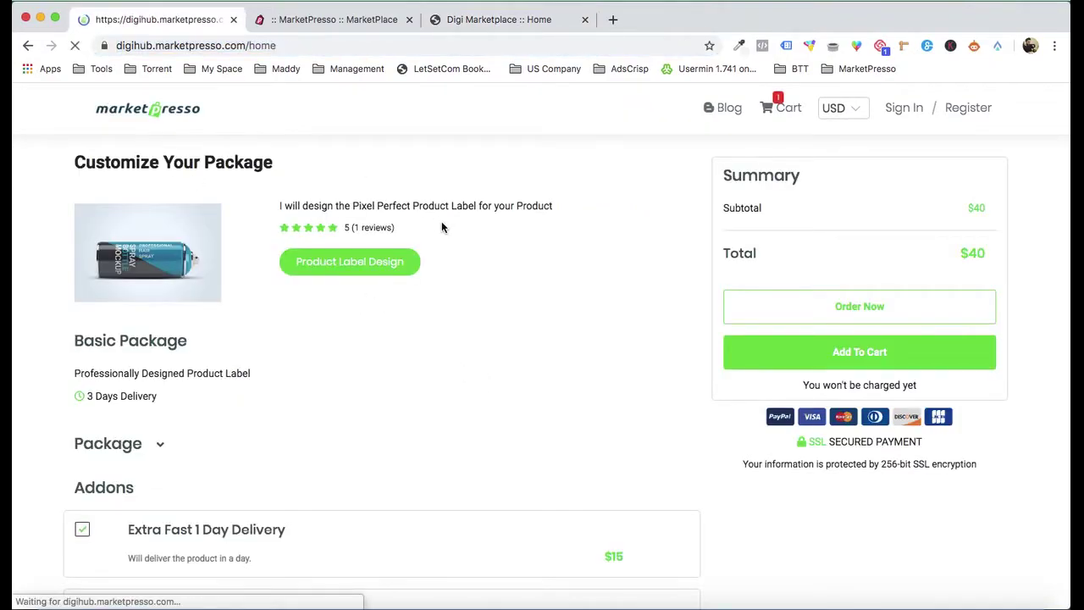
scroll(465, 296, "down", 15)
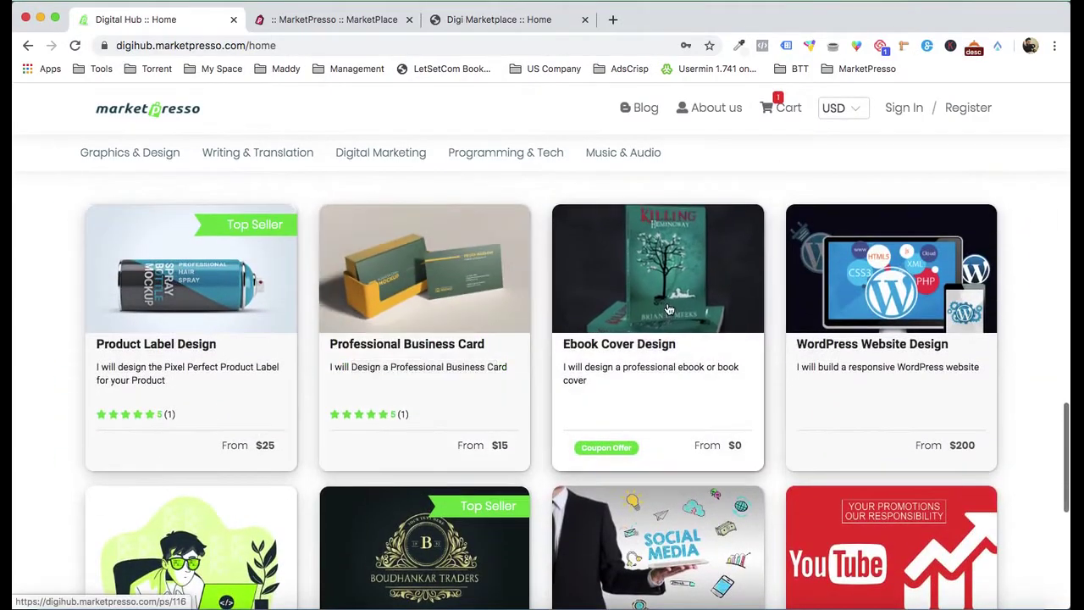
scroll(757, 295, "down", 5)
scroll(773, 486, "up", 6)
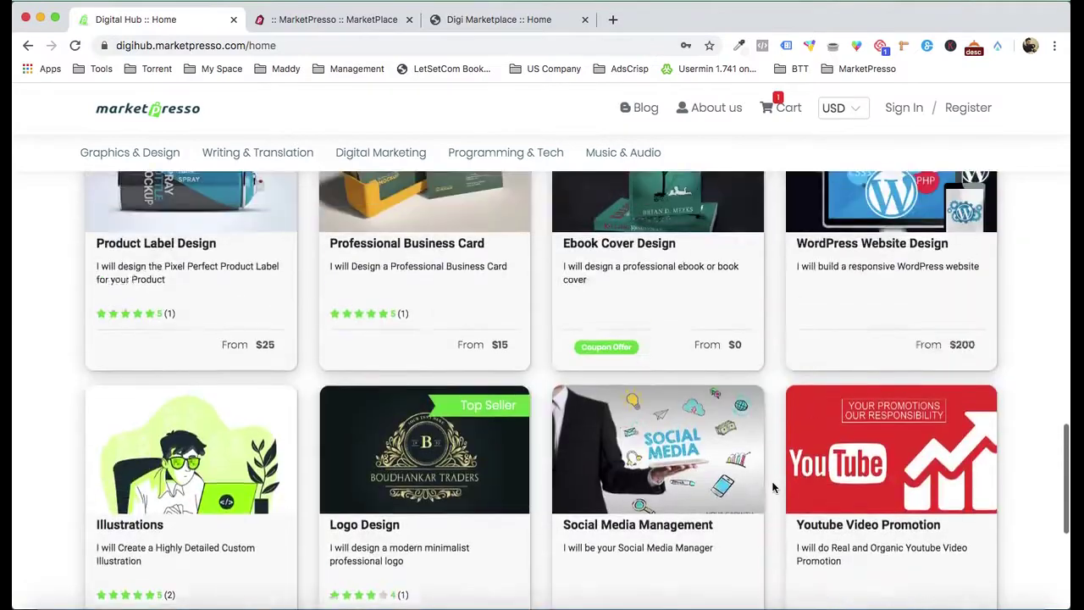
scroll(560, 416, "down", 1)
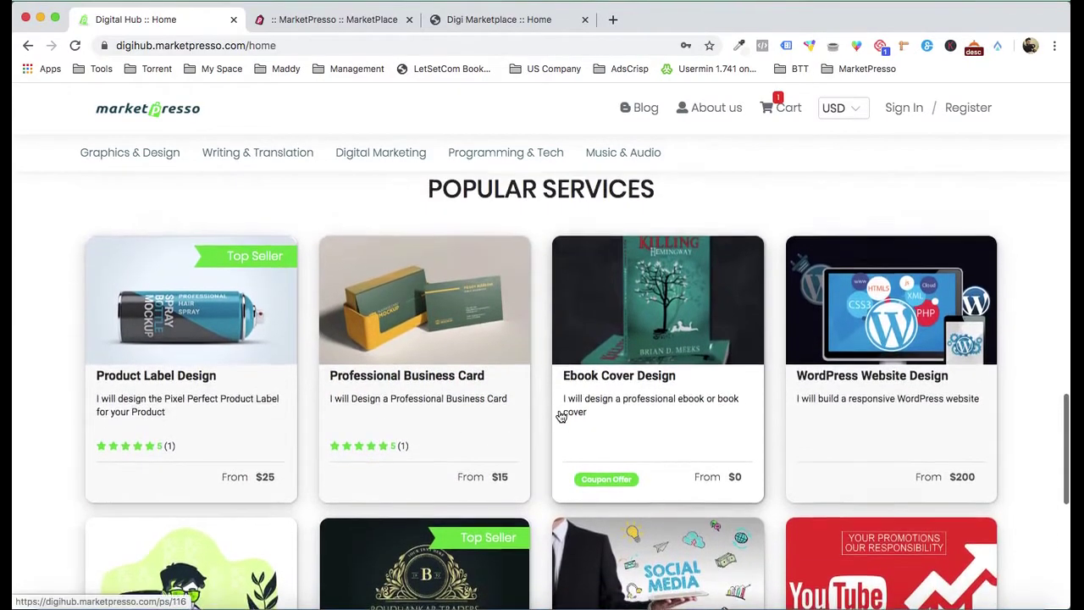
scroll(561, 416, "up", 1)
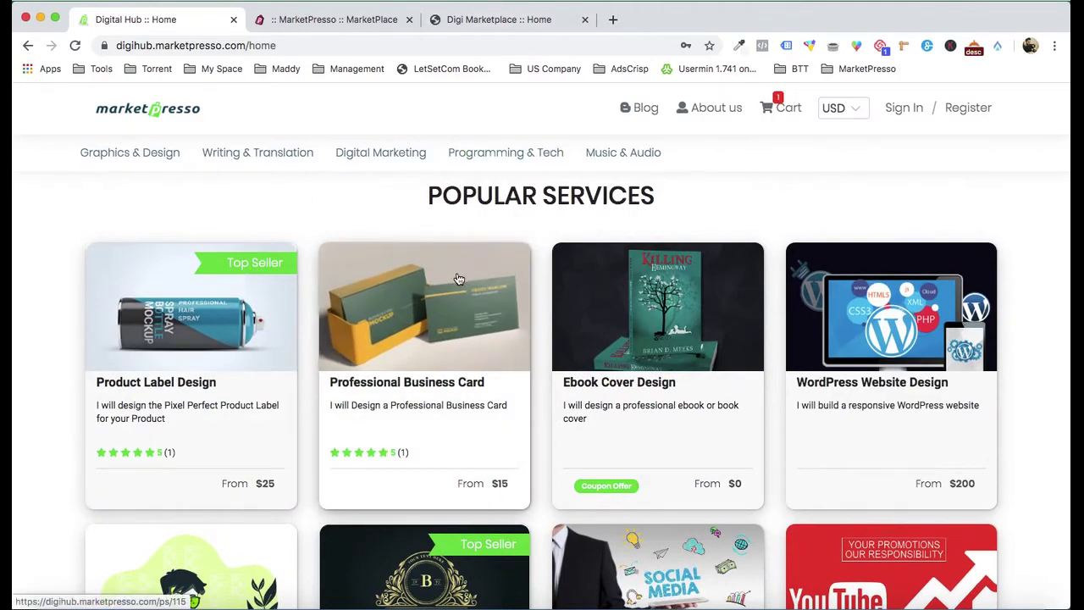
left_click(507, 20)
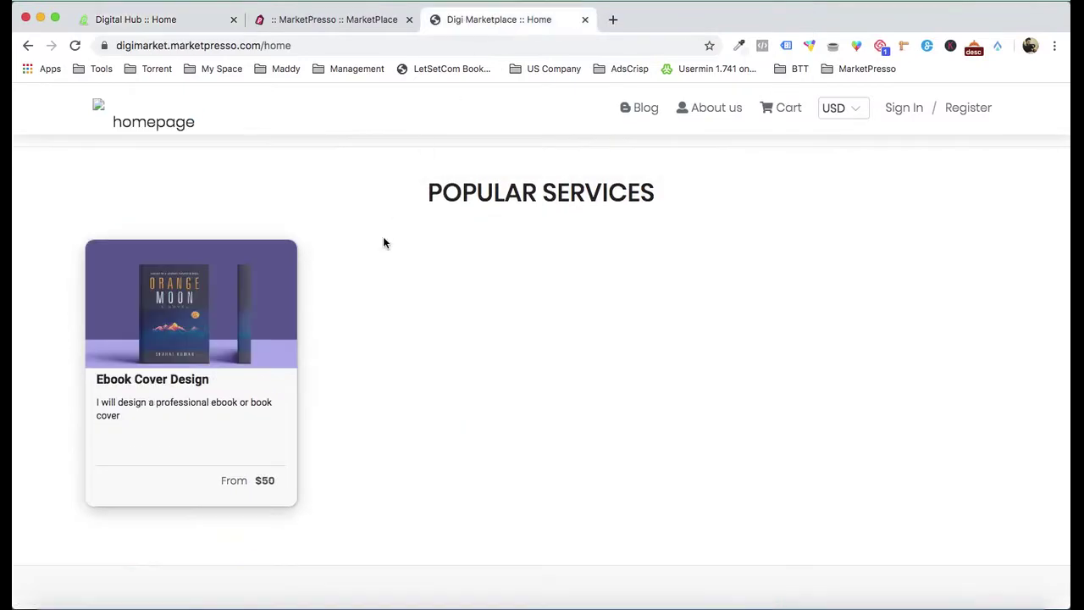
- Open the Ebook Cover Design service for editing in MarketPresso, set its ribbon text to "Top Seller" and save the service
left_click(344, 23)
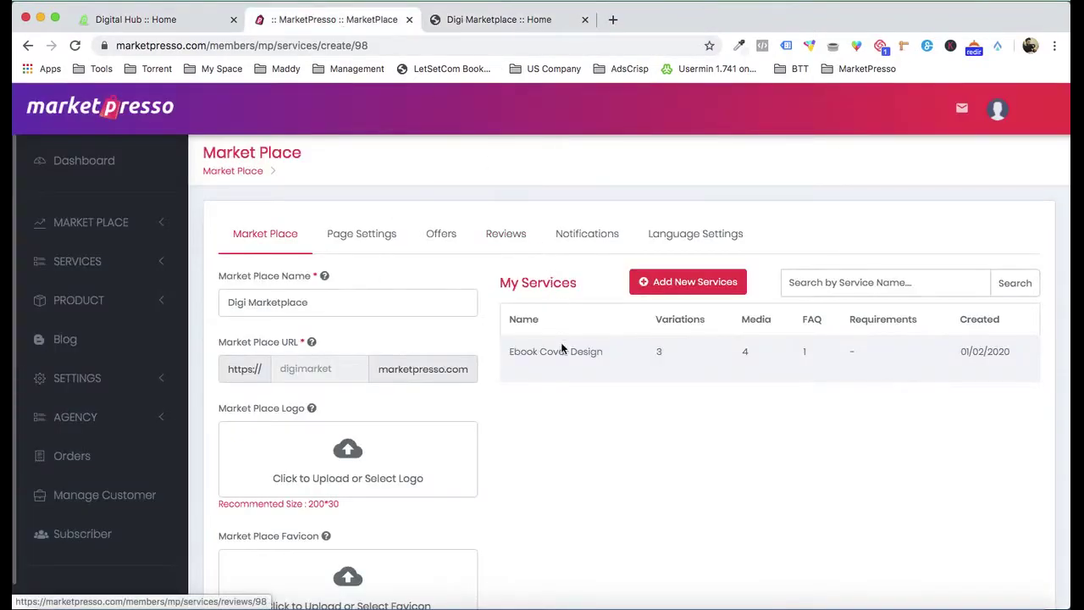
left_click(516, 368)
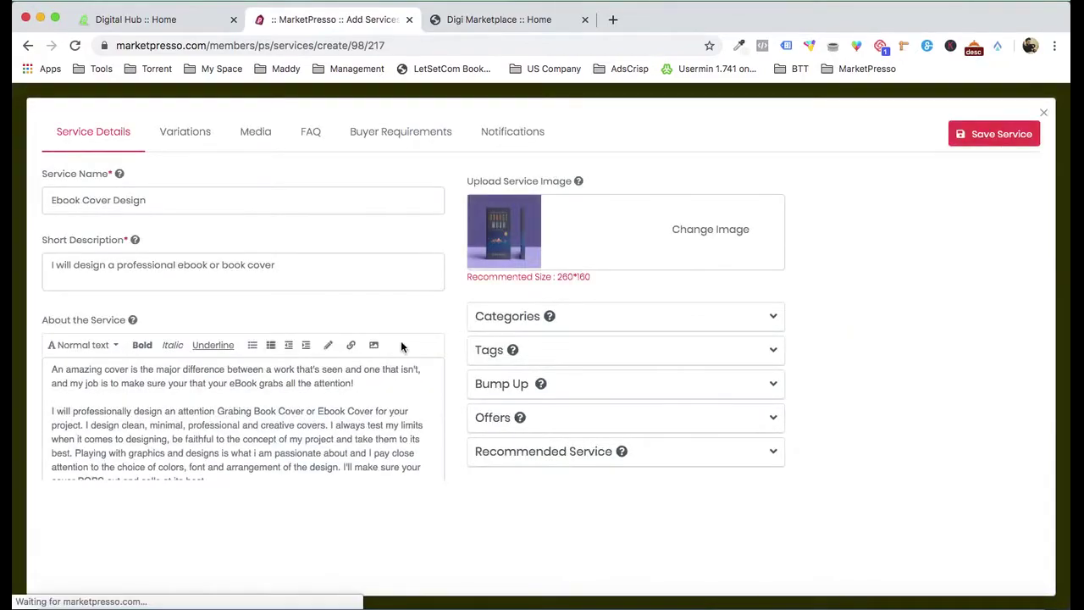
scroll(436, 291, "down", 5)
left_click(146, 335)
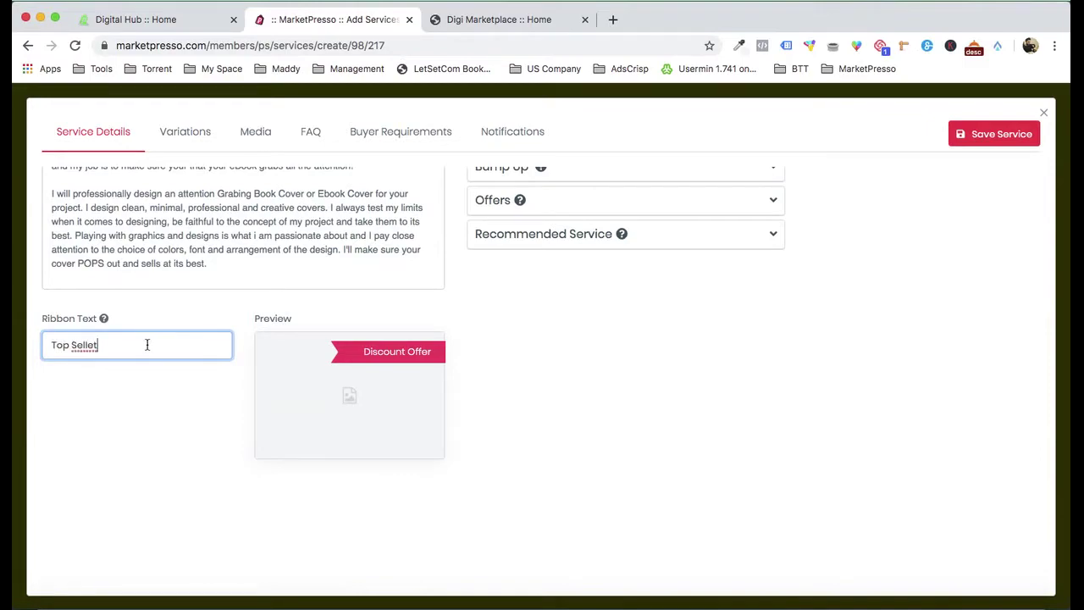
left_click(600, 396)
left_click(999, 140)
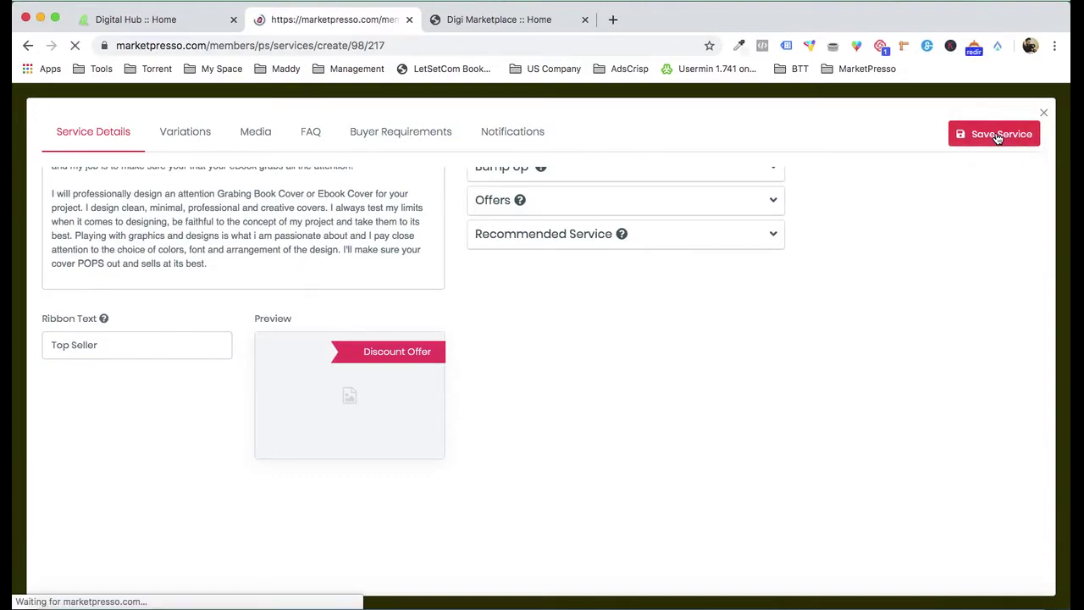
- Reload the Digi Marketplace home page and check the ribbon on the Ebook Cover Design card
left_click(499, 17)
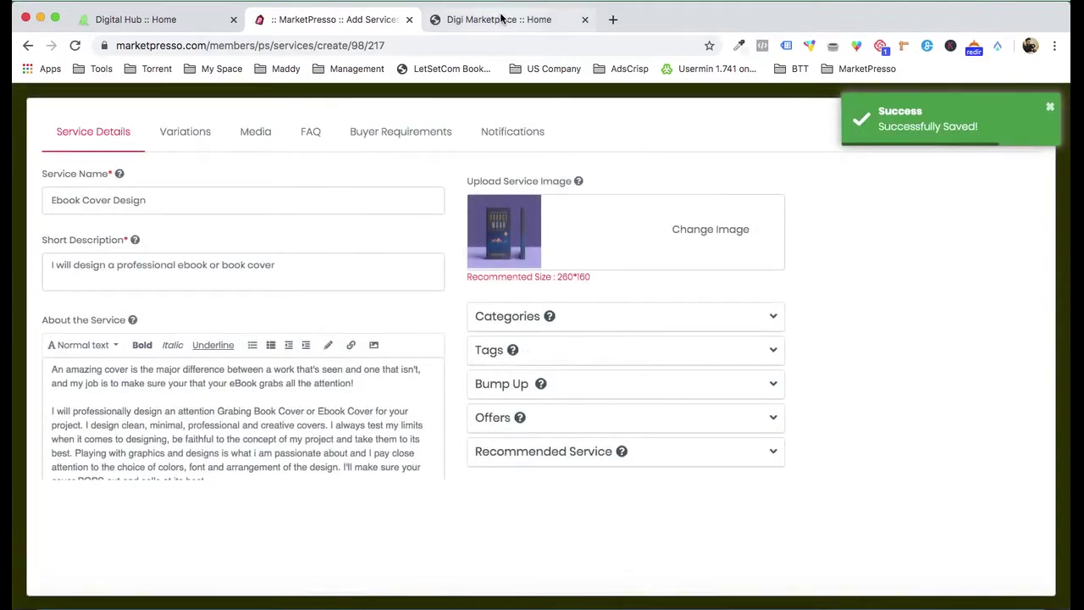
key("super+r")
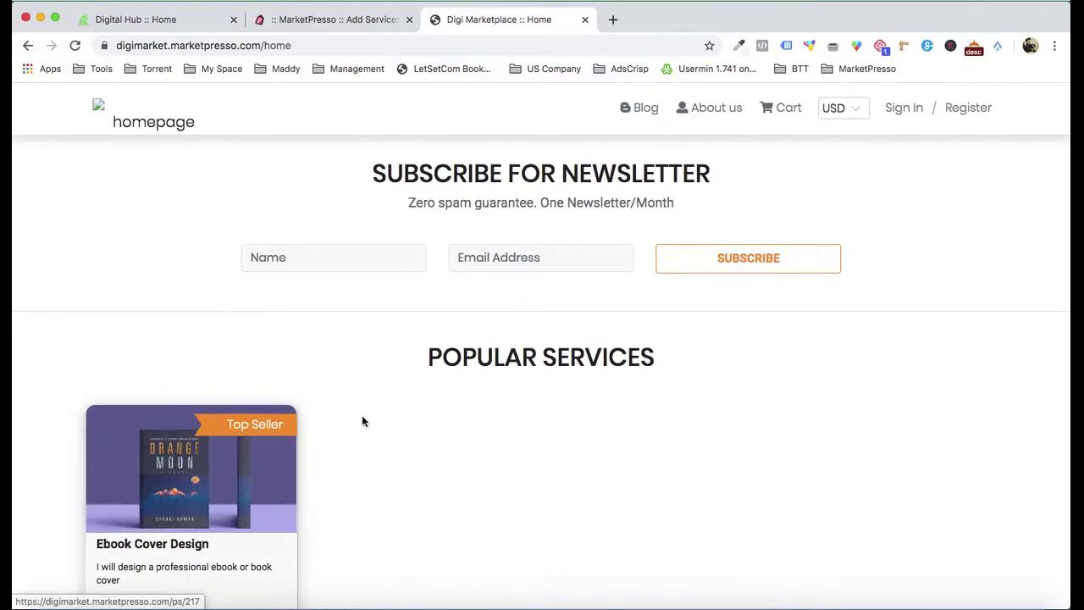
scroll(362, 415, "up", 5)
scroll(362, 415, "up", 2)
- Close the service editor in MarketPresso and open the marketplace's category settings
left_click(329, 19)
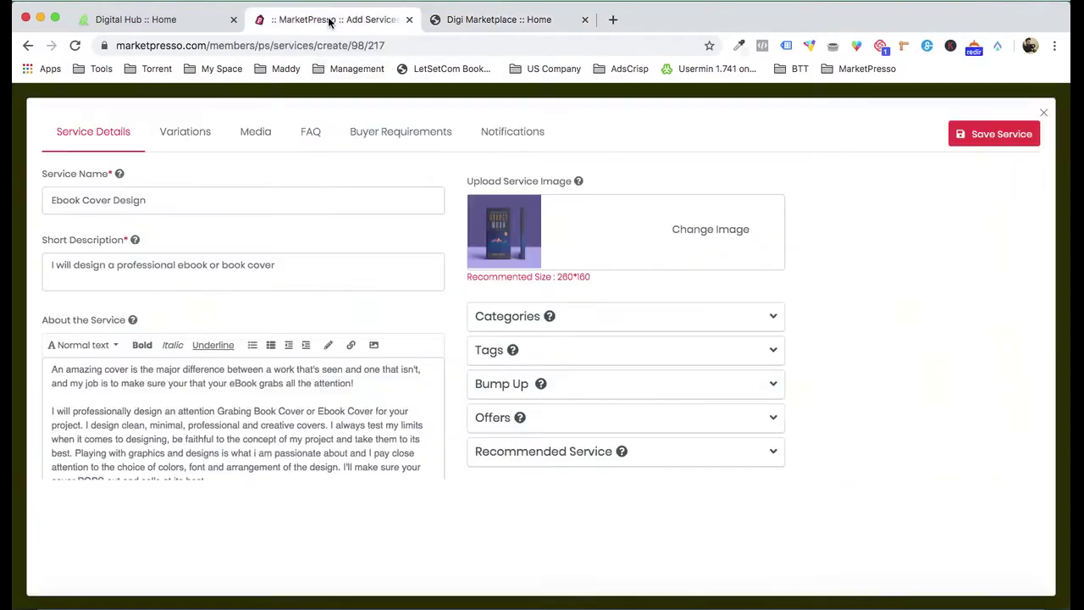
left_click(1044, 117)
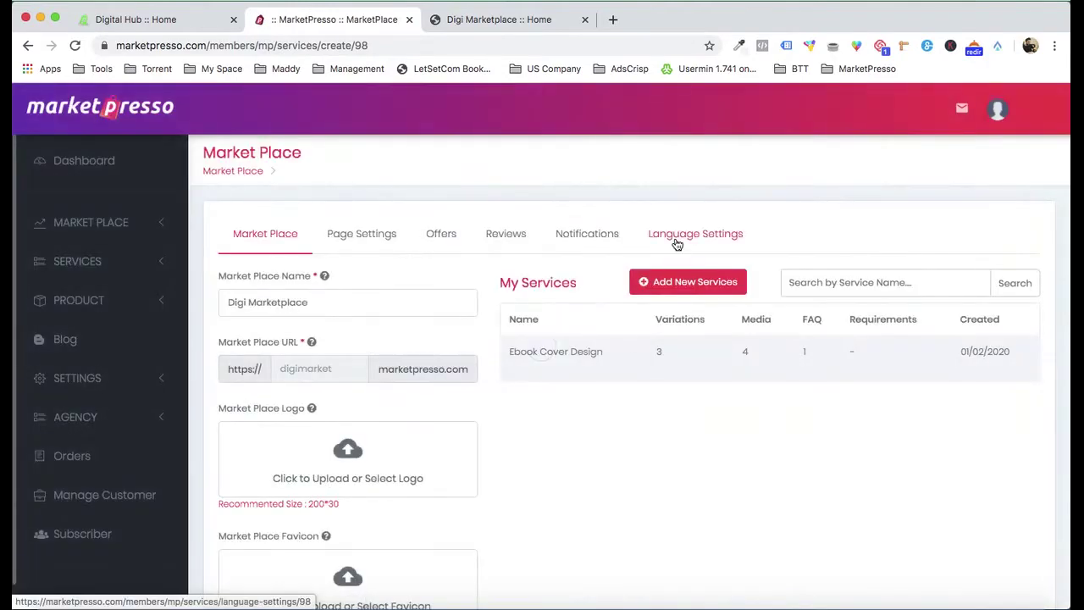
left_click(347, 245)
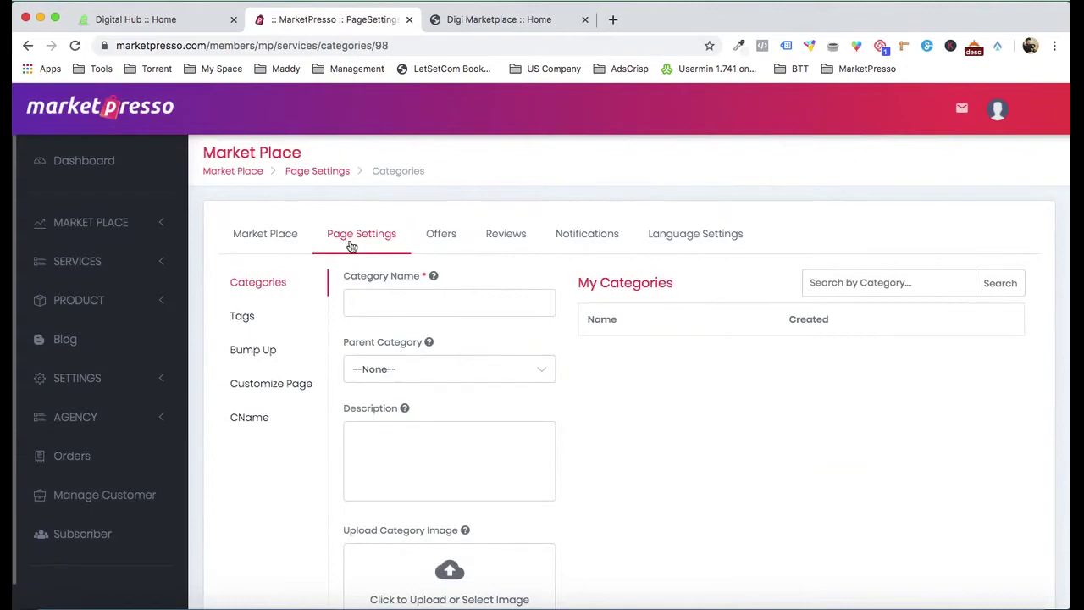
- Examine the Graphics & Design and Writing & Translation category menus on the Digital Hub home page, and return to MarketPresso
left_click(170, 23)
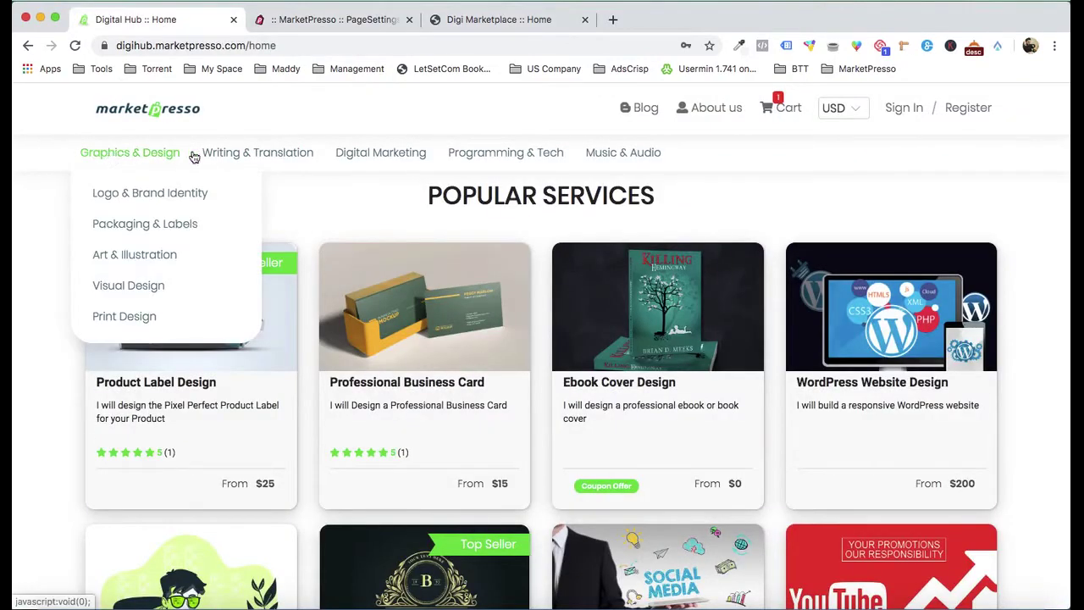
mouse_move(258, 155)
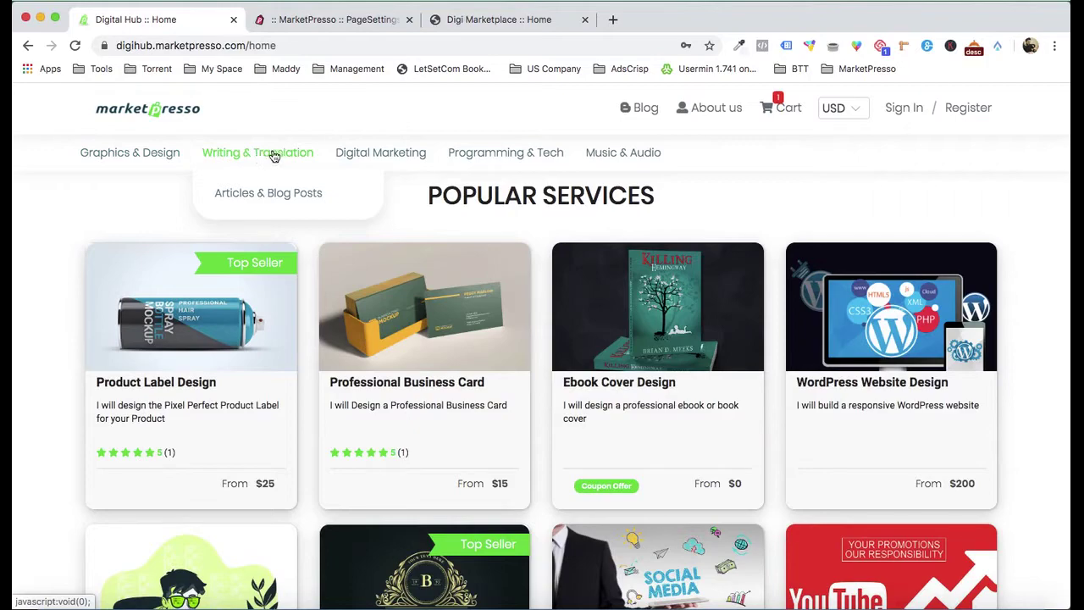
left_click(330, 25)
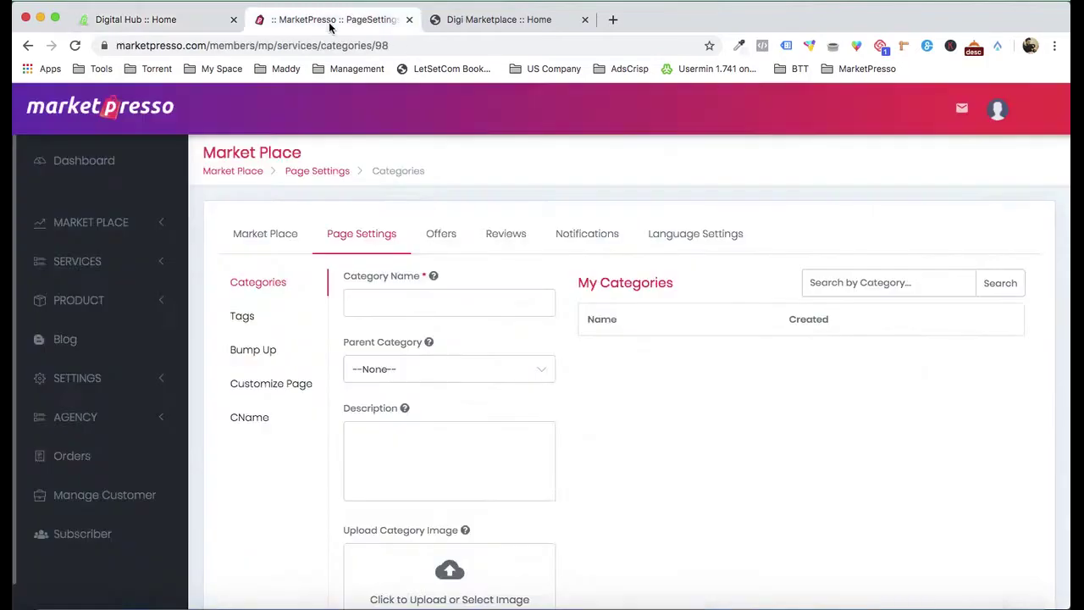
- Name the new category "eBook Creation" and enter the description "I will create Professional eBooks for you."
left_click(385, 294)
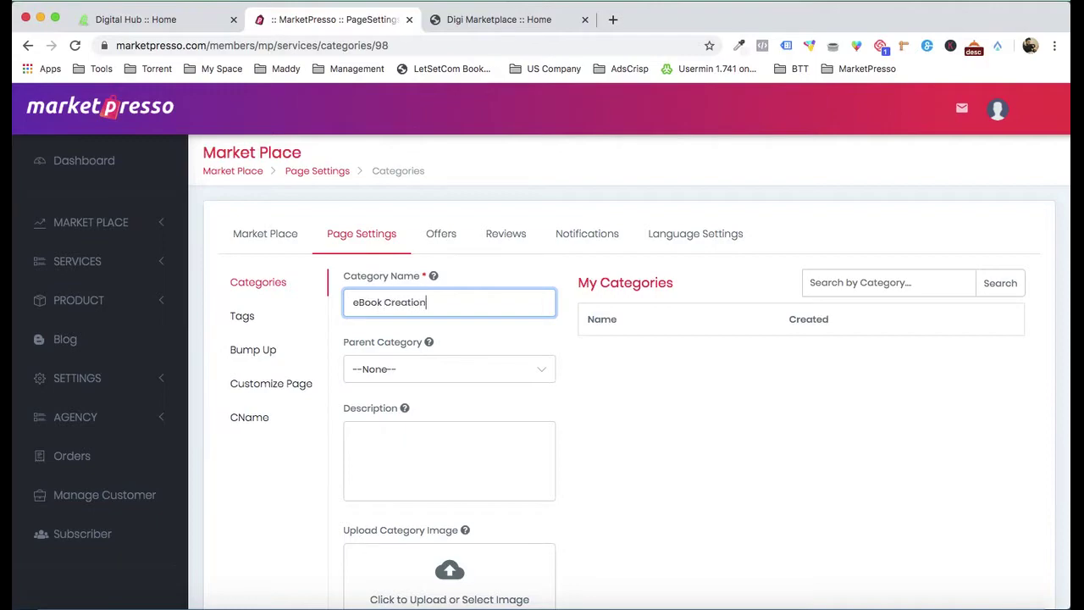
left_click(655, 396)
scroll(655, 396, "down", 2)
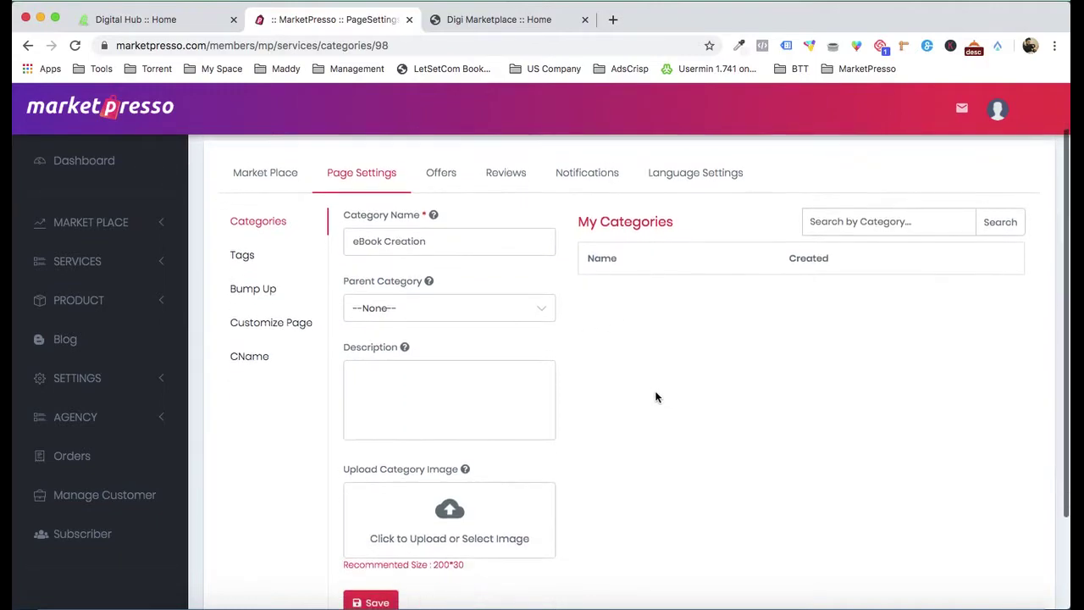
left_click(464, 384)
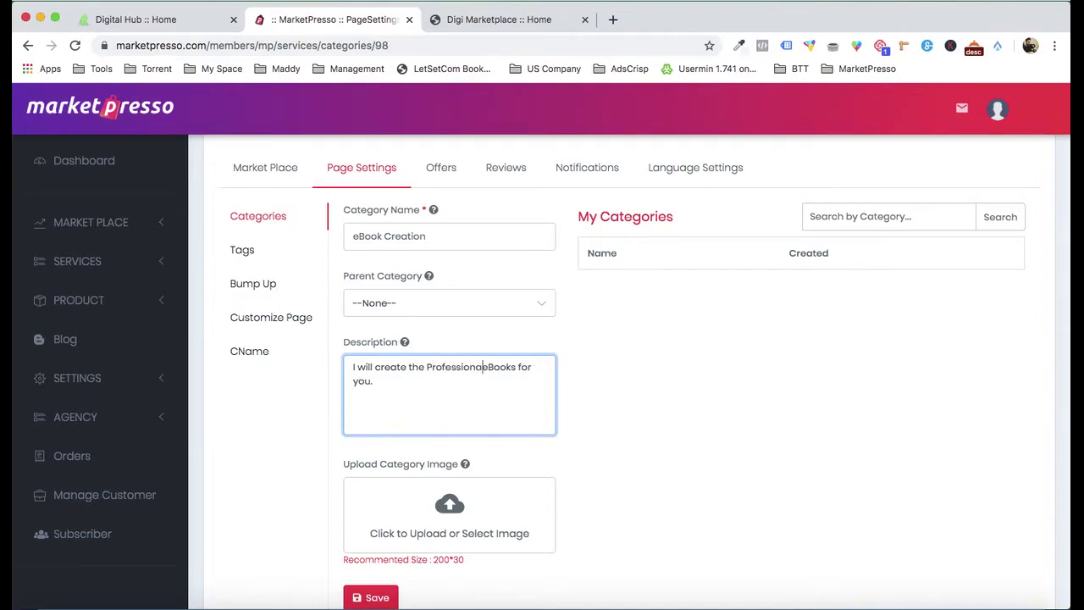
key("BackSpace")
key("BackSpace")
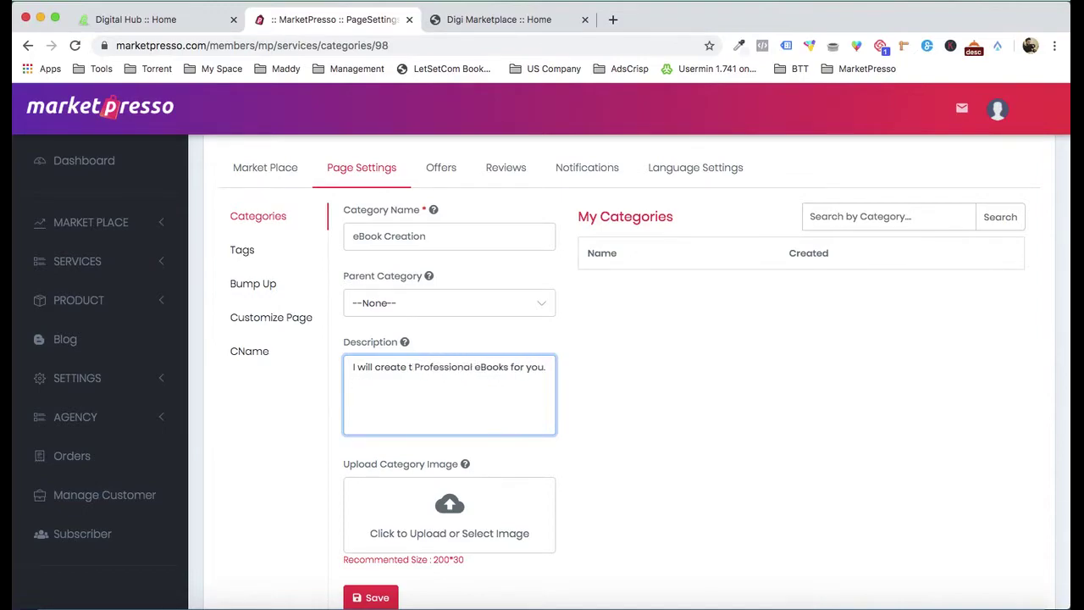
- Upload the red book cover picture, choose it as the category image and save the category
scroll(641, 446, "down", 3)
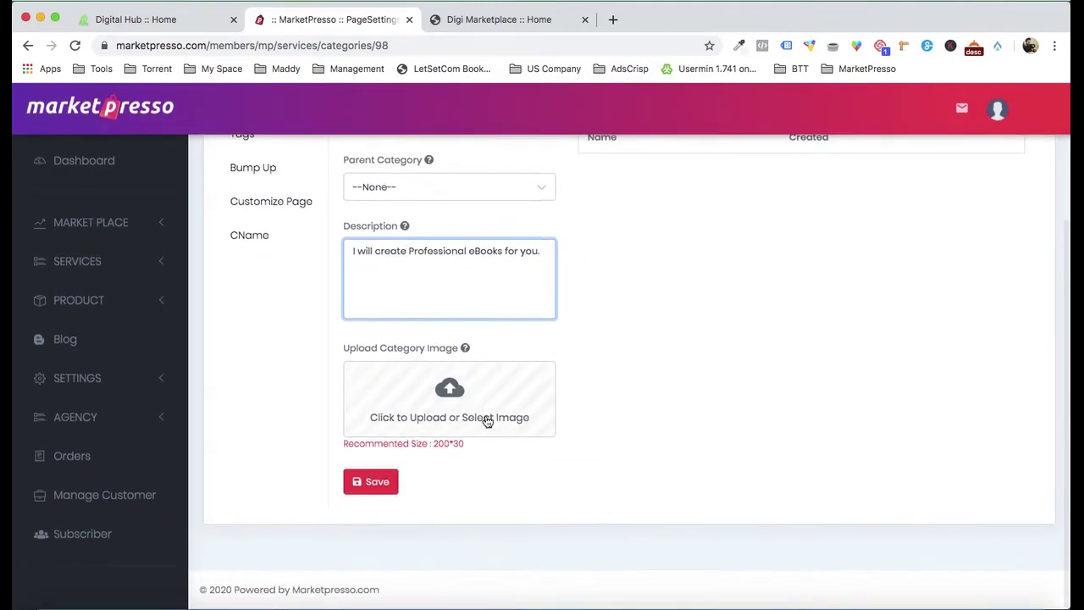
left_click(485, 416)
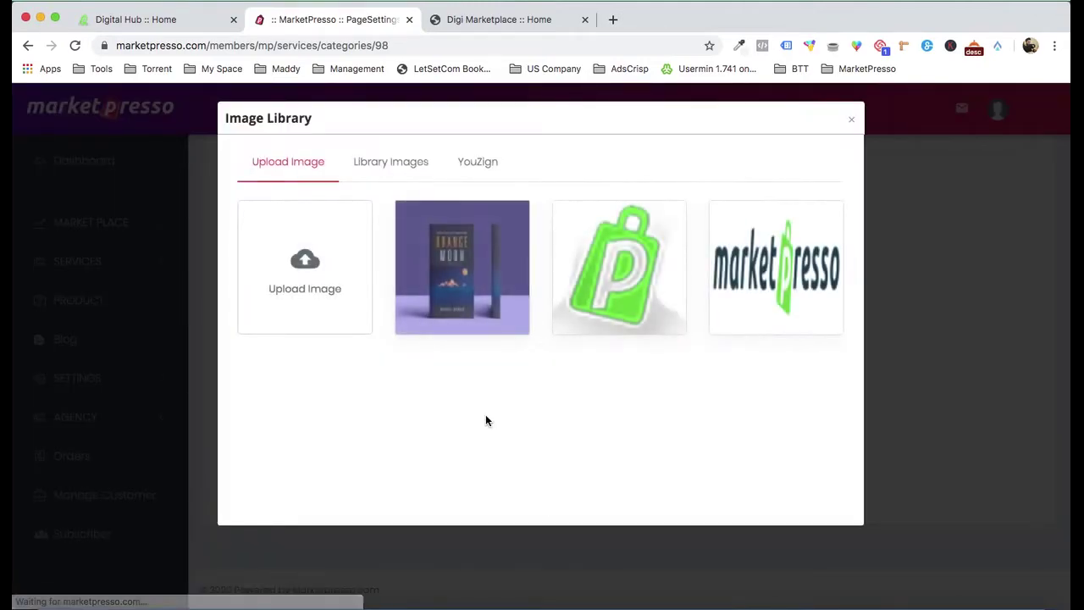
left_click(325, 268)
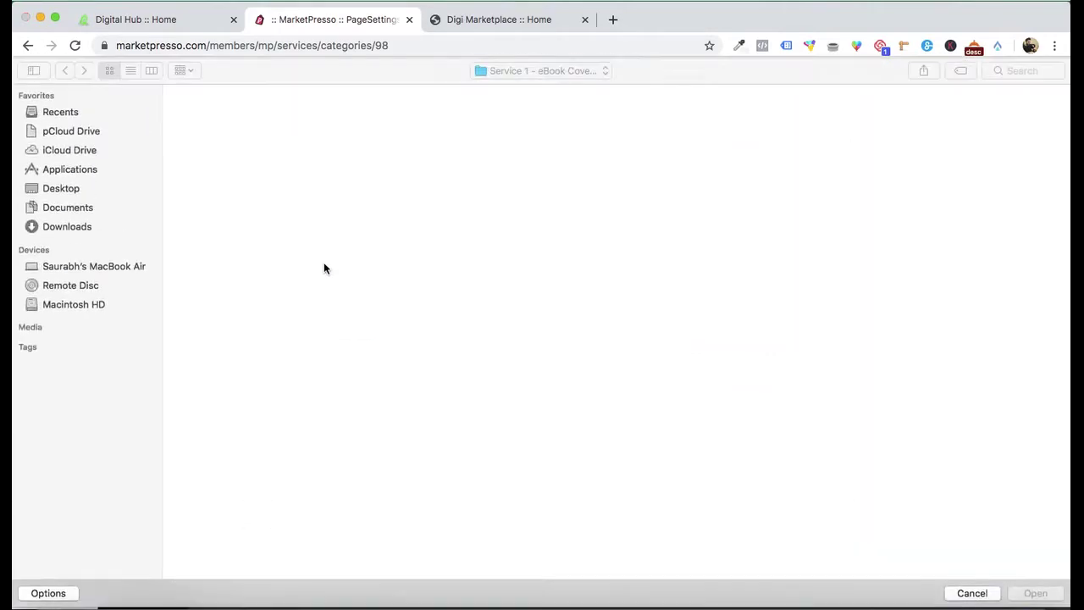
double_click(532, 114)
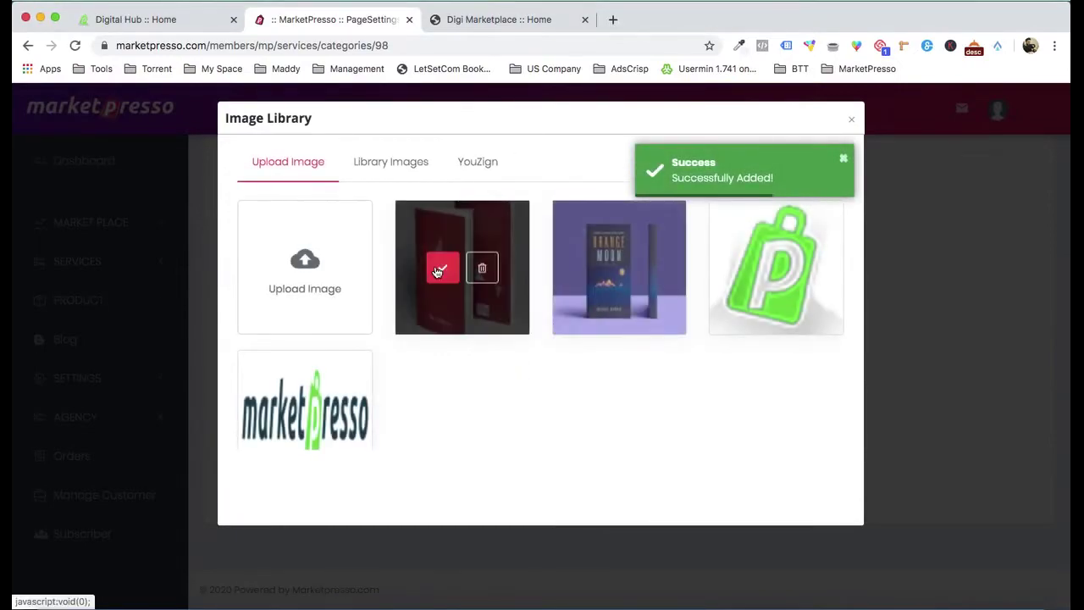
left_click(430, 268)
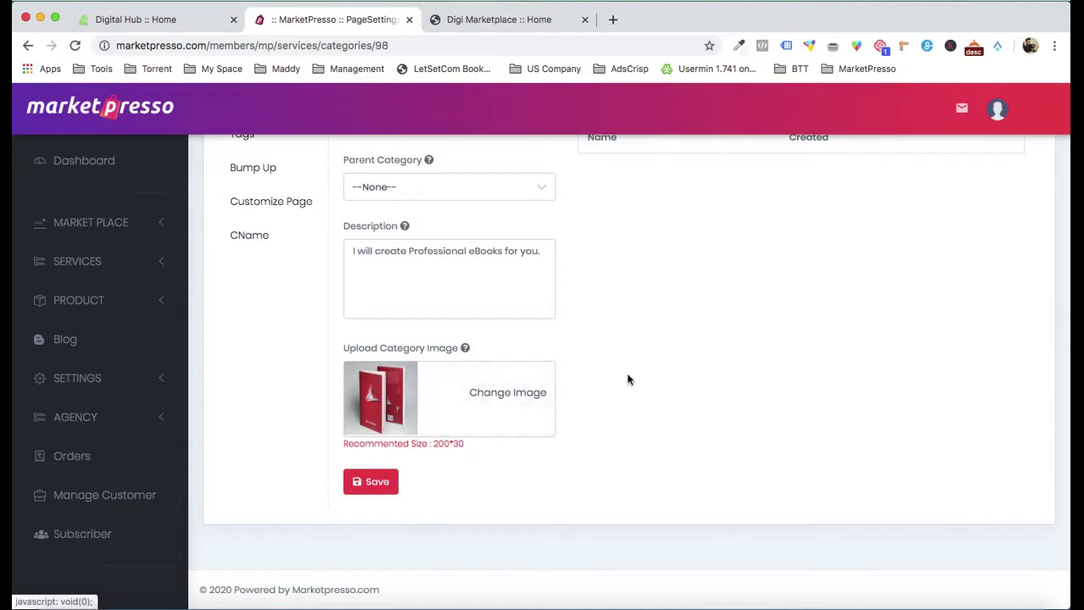
left_click(389, 483)
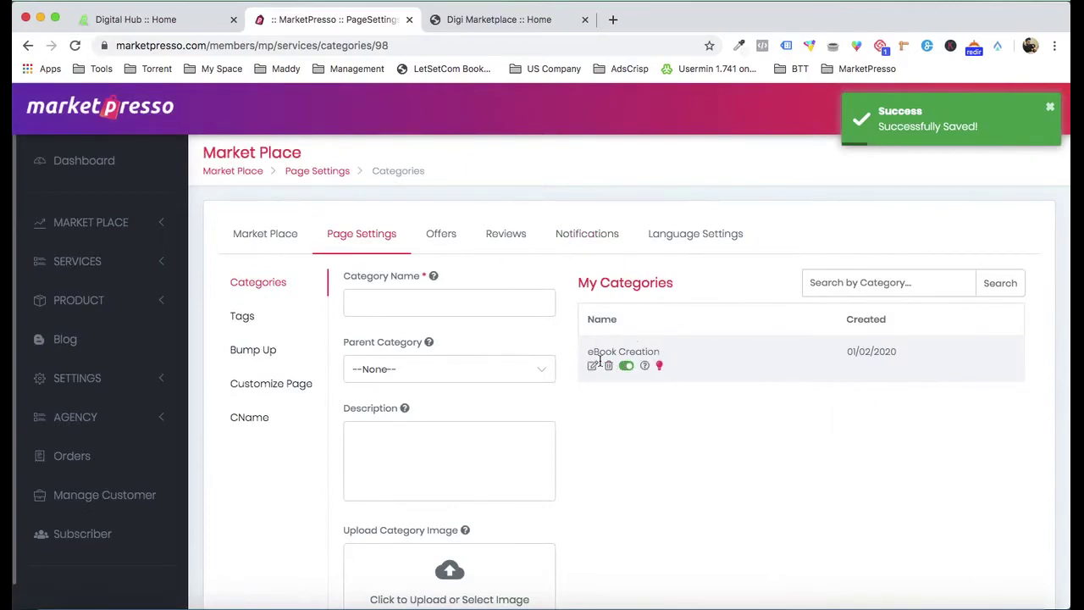
- Look over the Digi Marketplace home page and activate the eBook Creation category in MarketPresso to feature it there
left_click(502, 25)
scroll(387, 201, "down", 5)
scroll(387, 200, "up", 5)
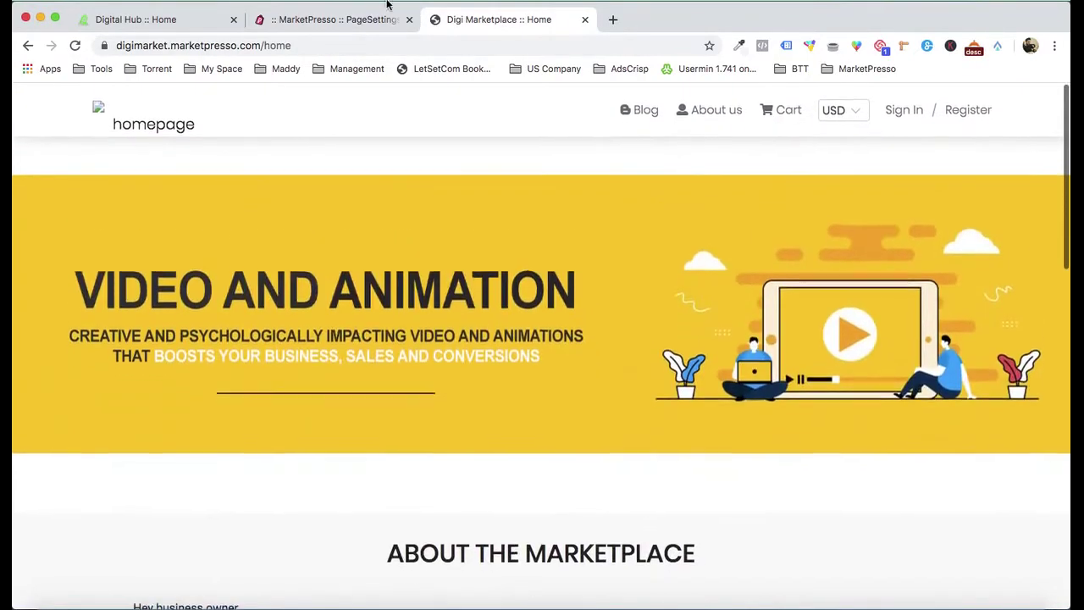
left_click(372, 21)
left_click(659, 366)
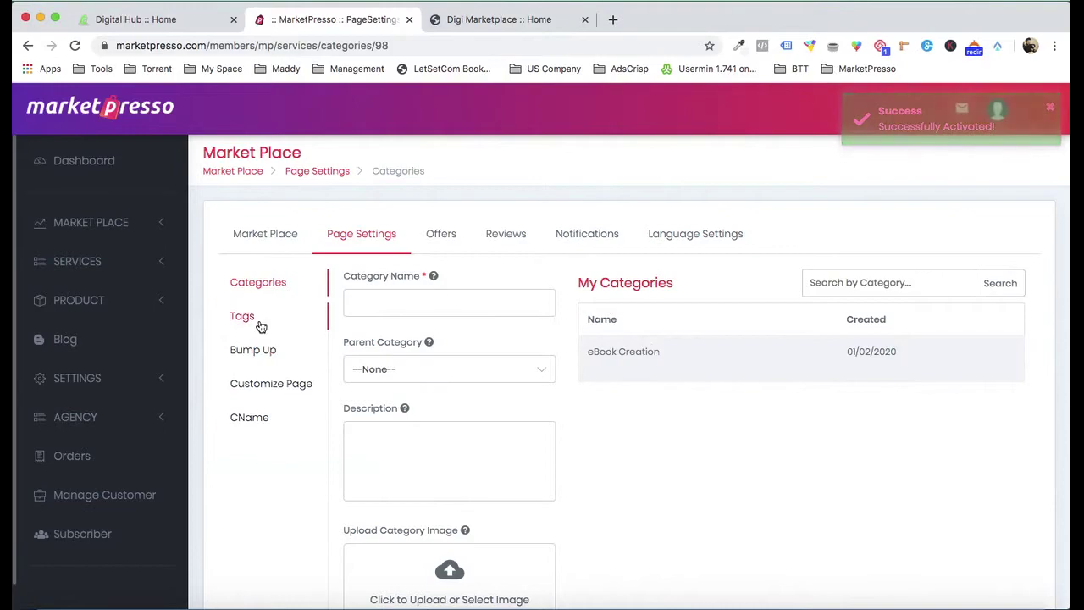
- Open the marketplace's page customization and review the home page sections down to the footer
left_click(273, 386)
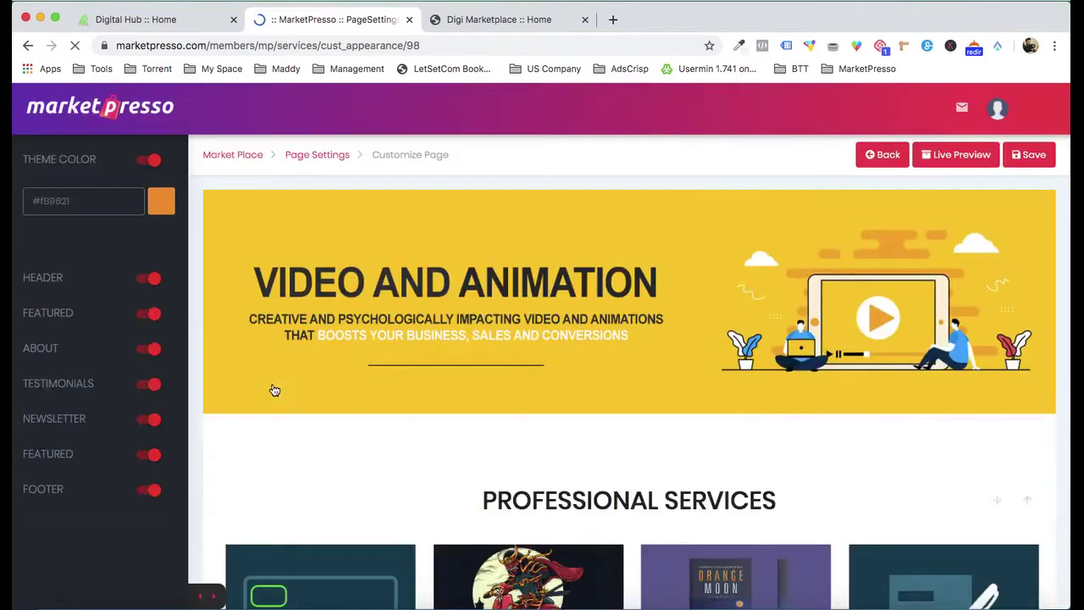
scroll(615, 393, "down", 15)
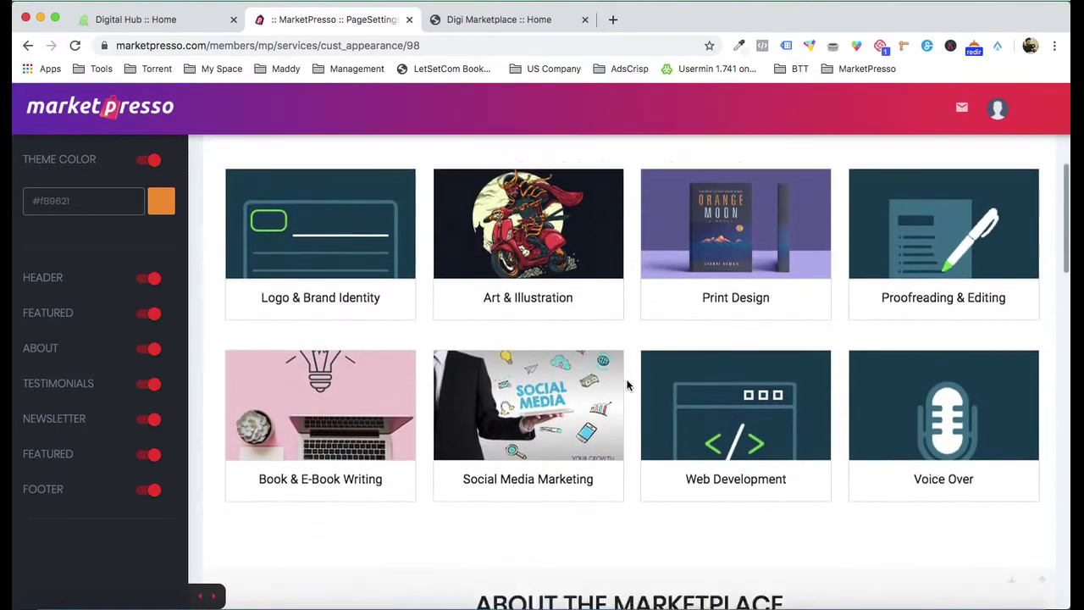
scroll(627, 385, "down", 6)
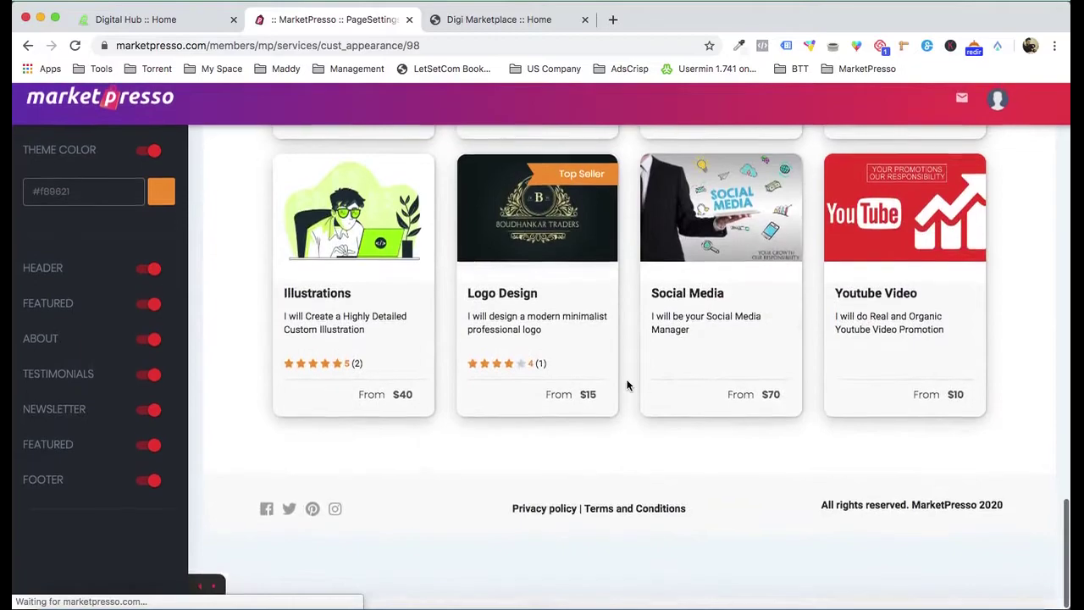
- Compare the customization page's header banner with the live Digi Marketplace home page and open the header's image library
scroll(626, 383, "up", 15)
scroll(627, 383, "up", 8)
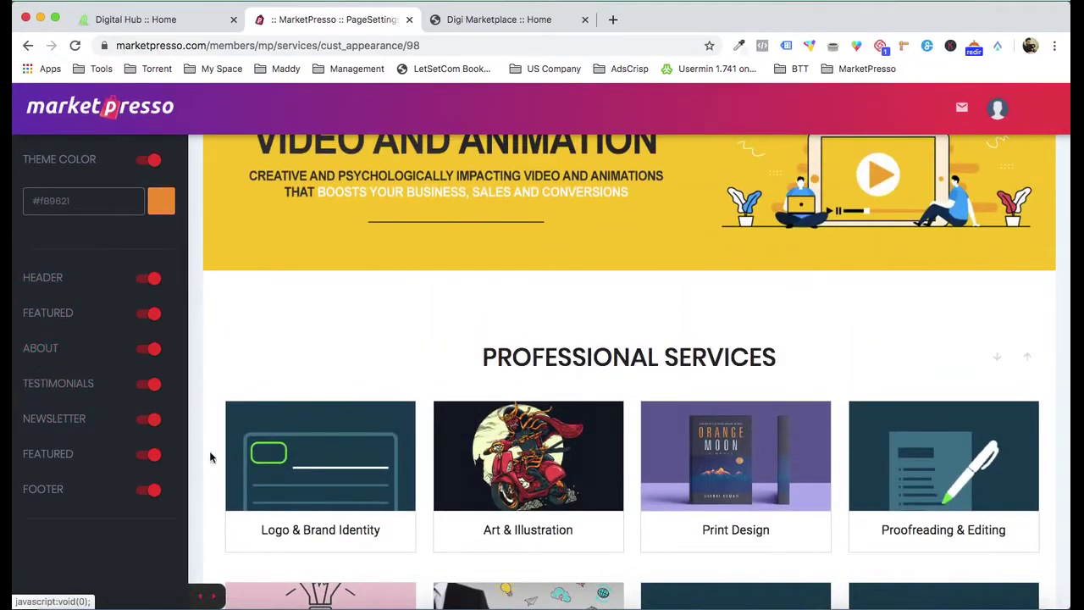
scroll(334, 406, "up", 3)
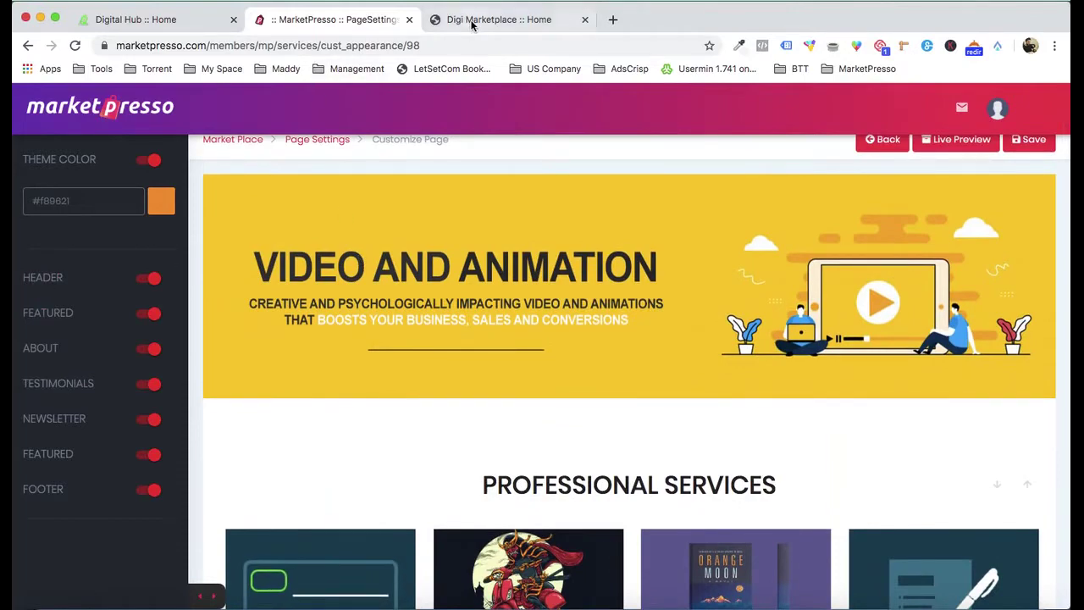
left_click(473, 23)
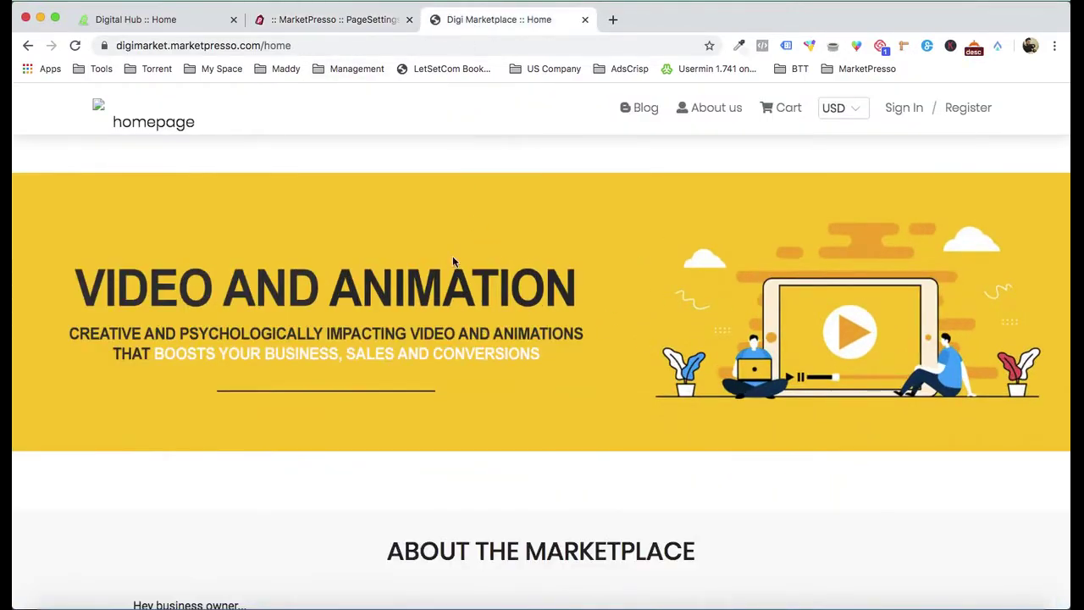
left_click(354, 19)
left_click(55, 268)
scroll(50, 275, "down", 1)
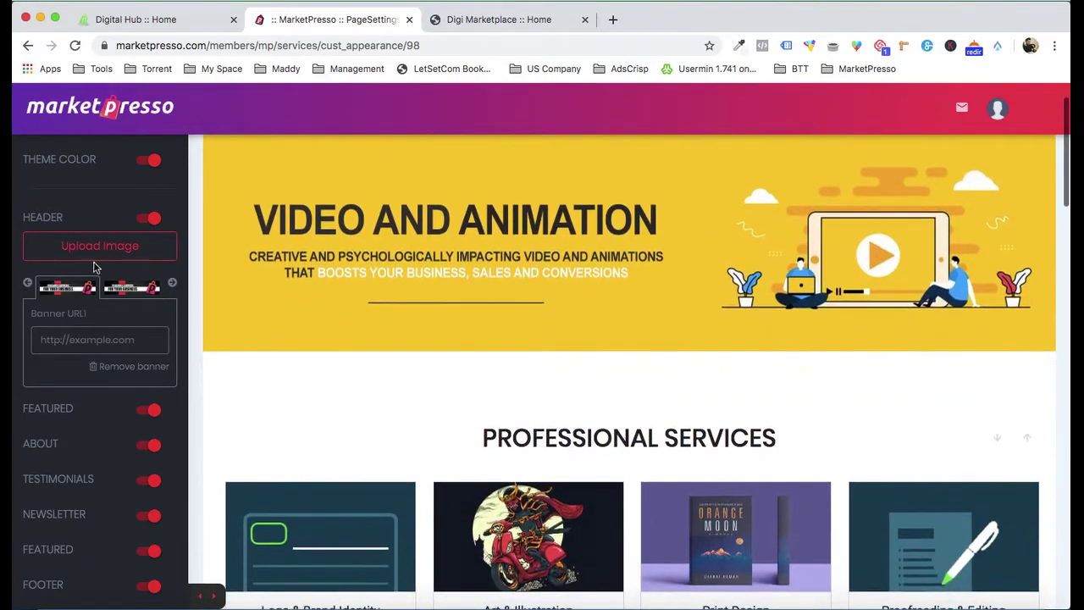
left_click(95, 257)
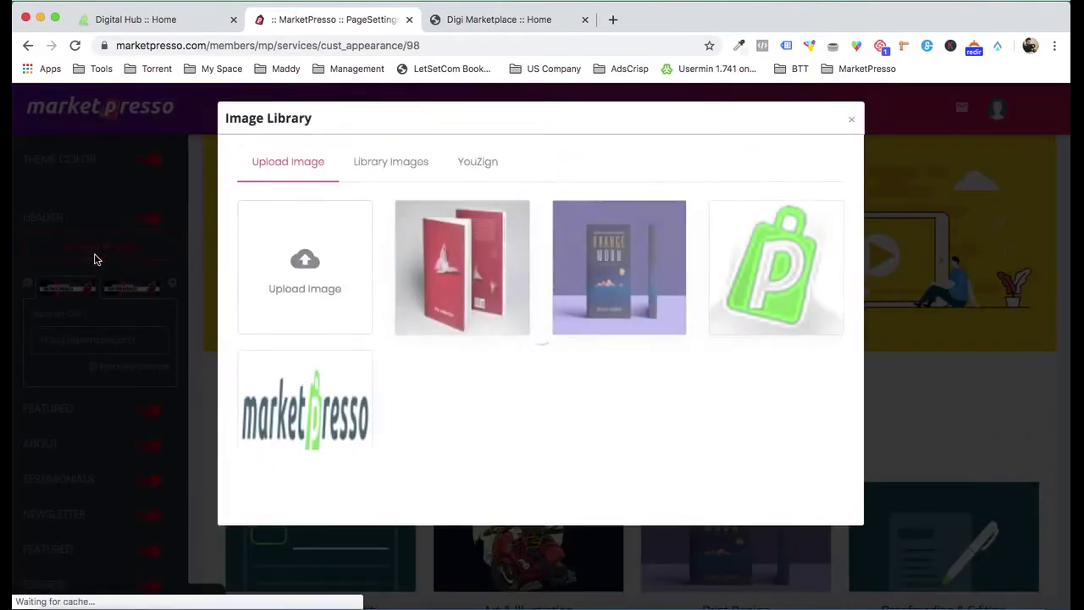
- Upload Design Banner 2.jpg from the Demo folder, choose it as a header banner and save the page
left_click(292, 245)
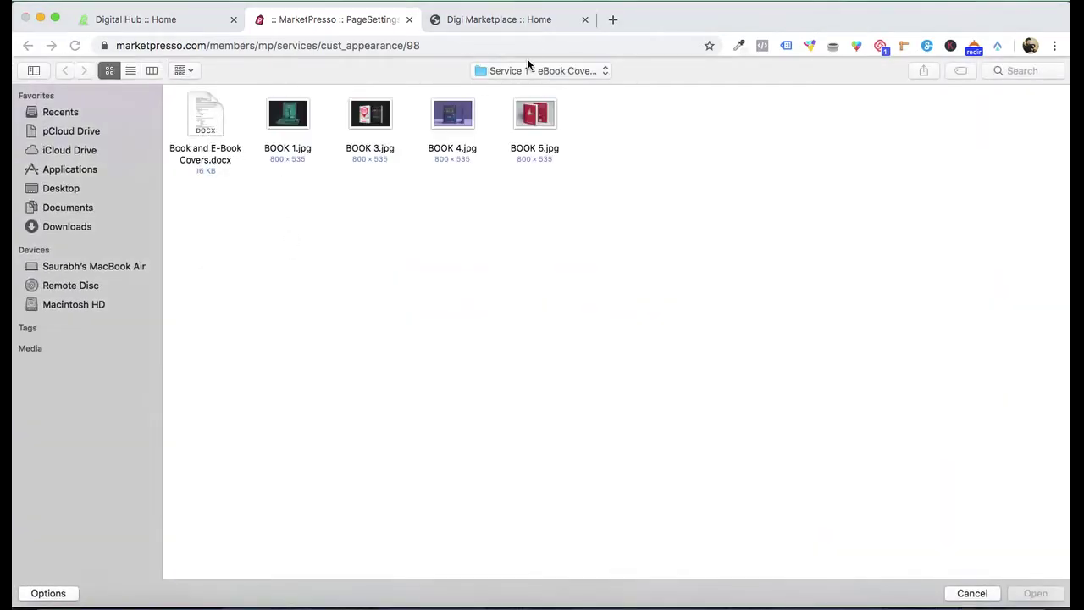
left_click(529, 68)
left_click(535, 86)
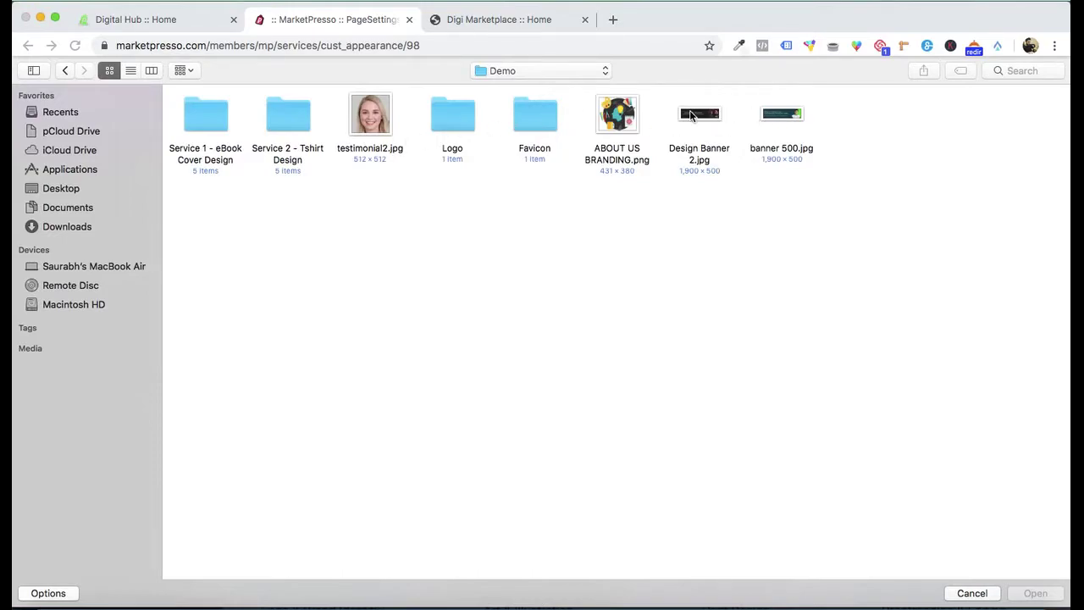
double_click(706, 118)
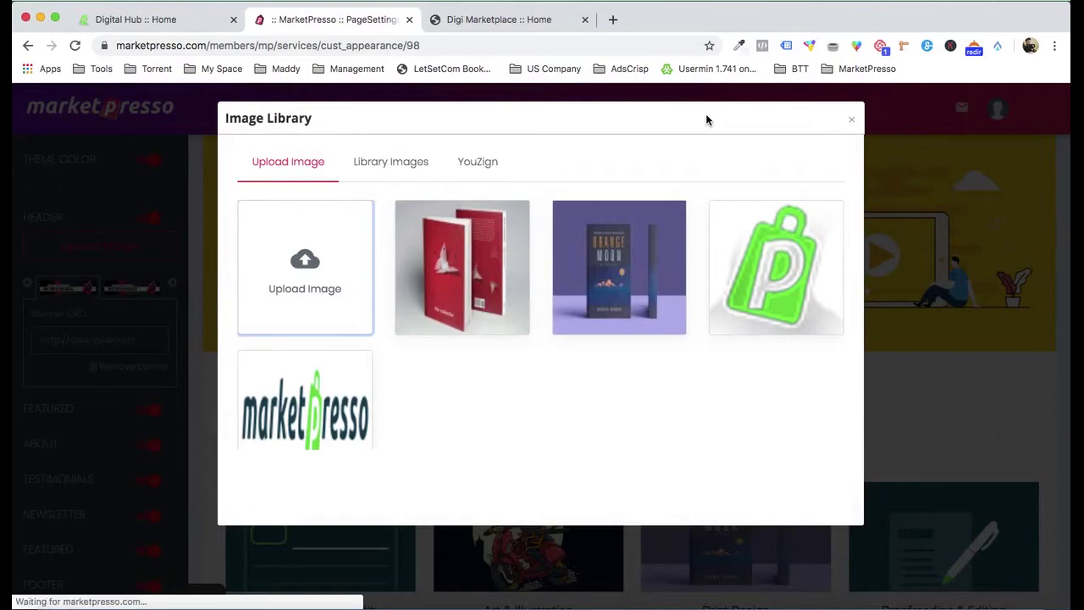
mouse_move(446, 246)
left_click(442, 269)
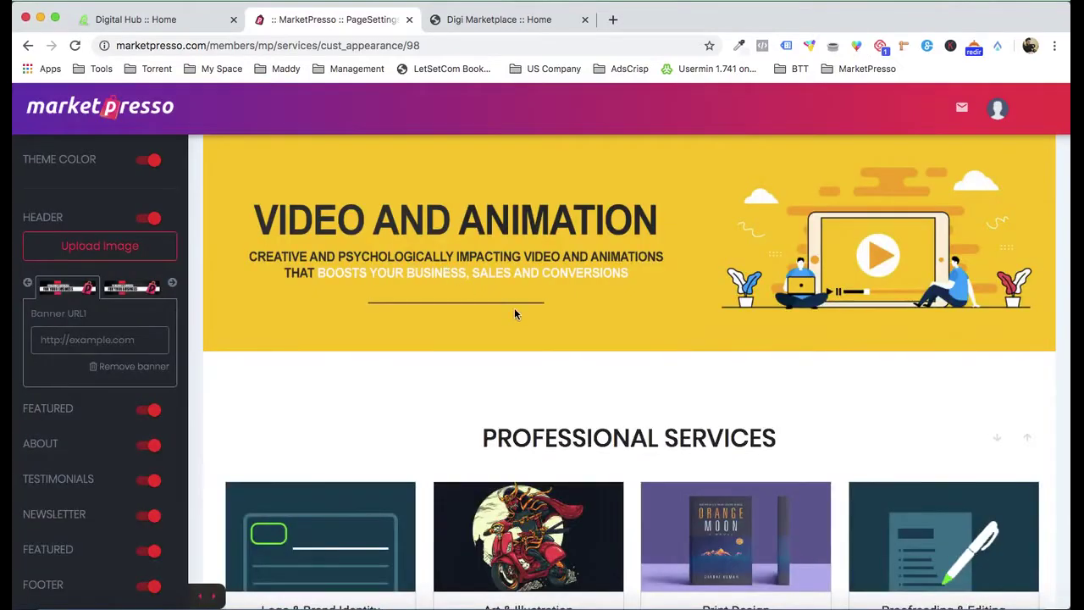
scroll(514, 314, "up", 2)
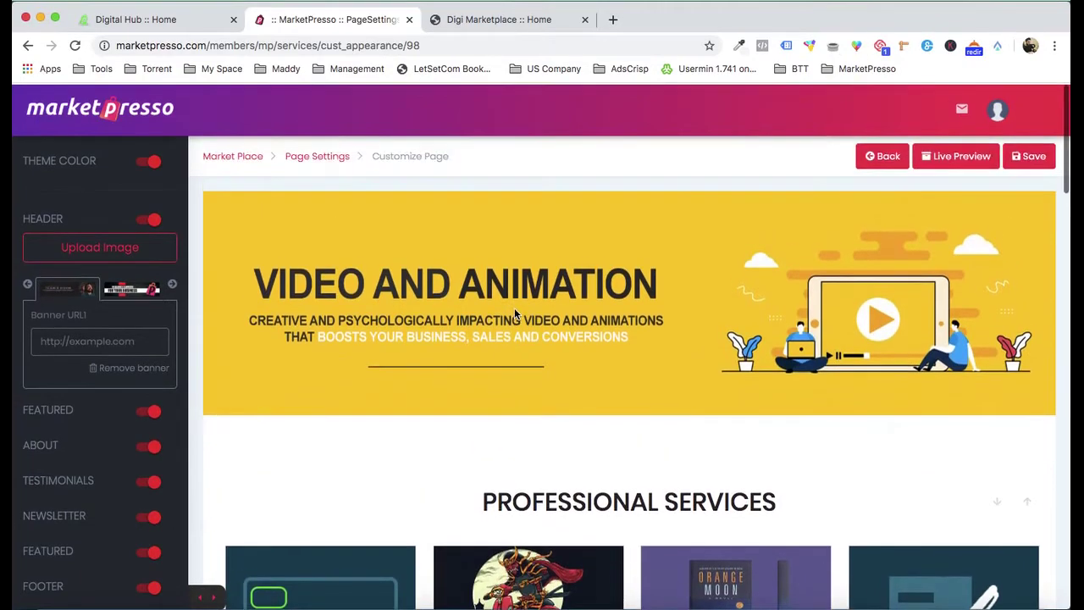
left_click(1031, 165)
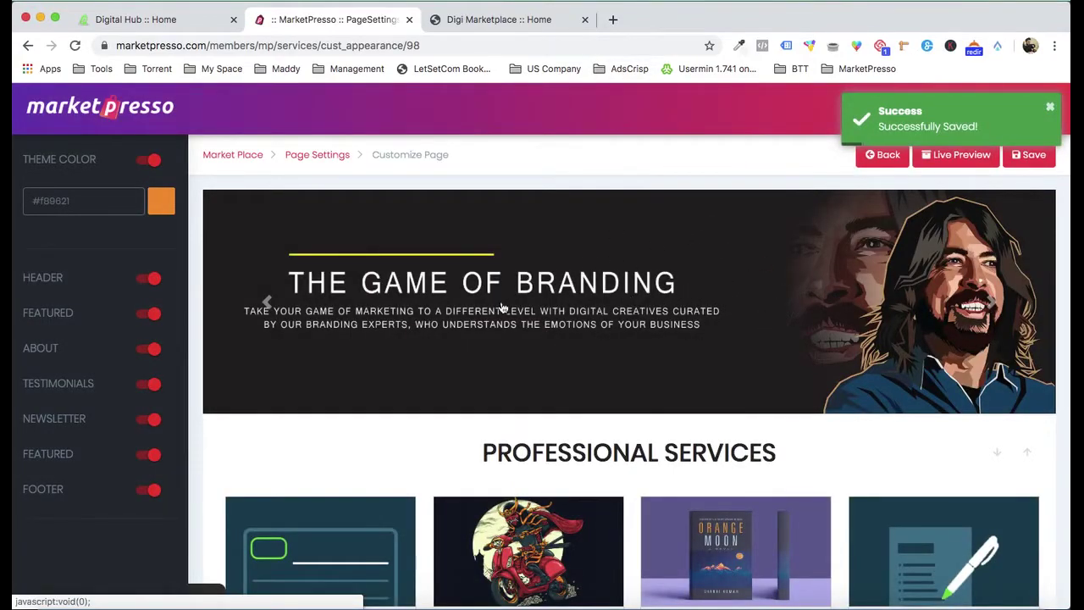
- Upload banner 500.jpg from the Demo folder, choose it as a header banner and save the page
left_click(65, 277)
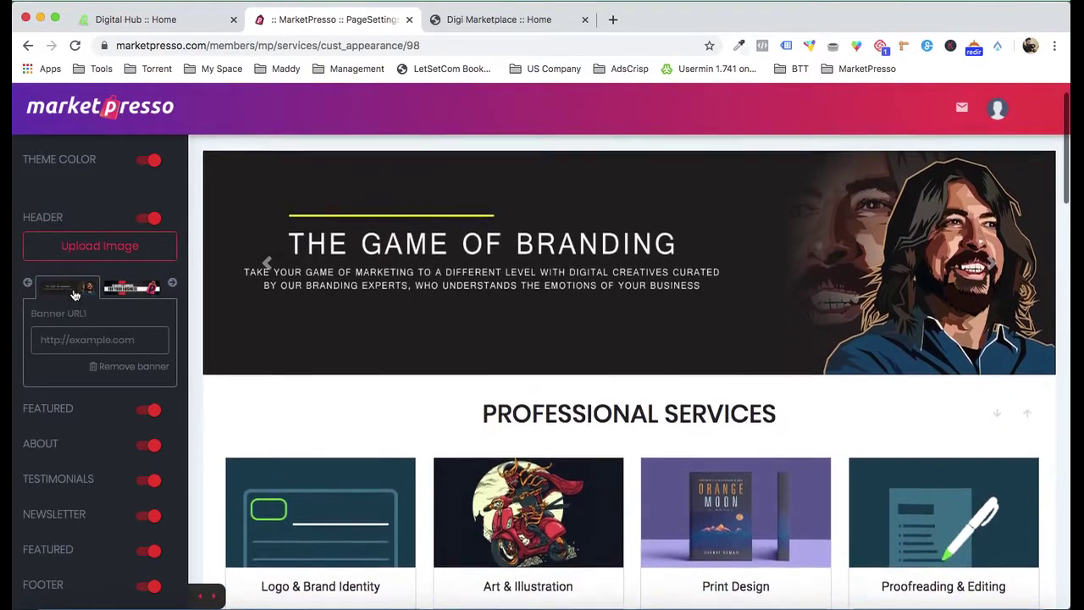
left_click(93, 252)
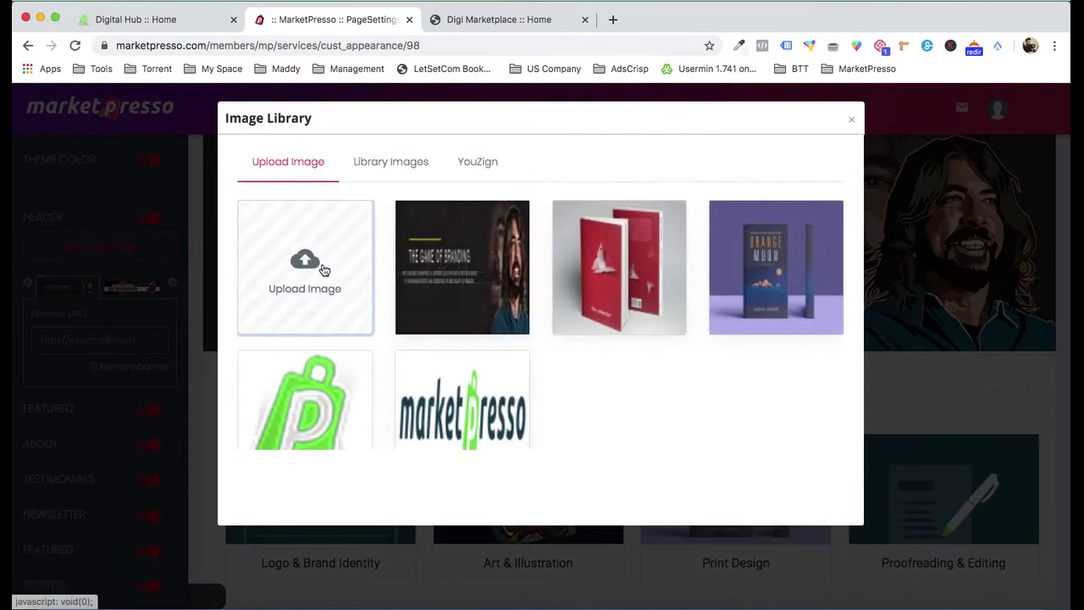
left_click(324, 269)
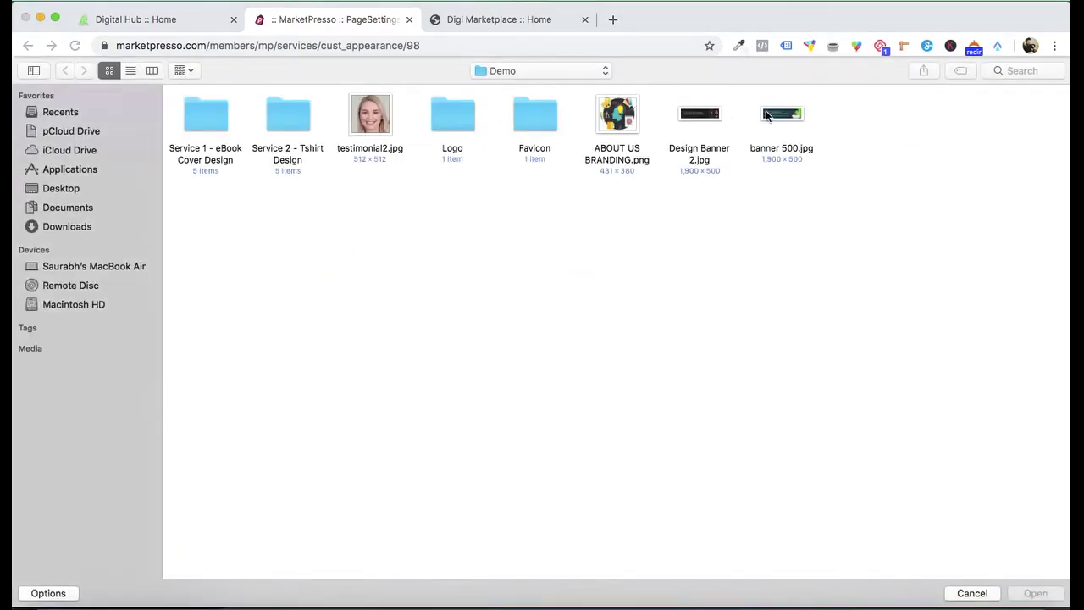
double_click(762, 116)
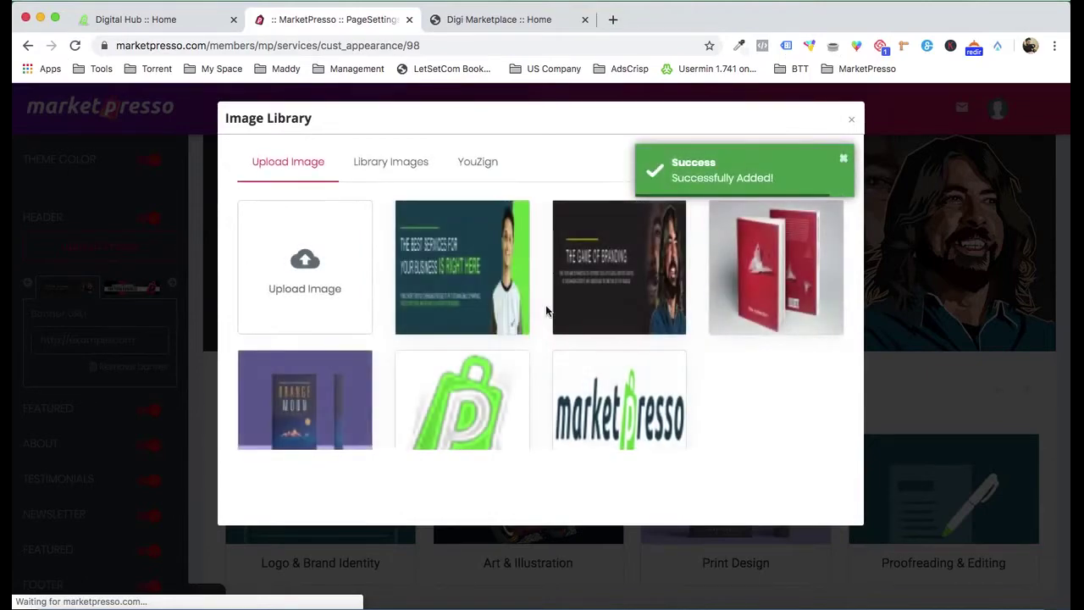
left_click(483, 275)
scroll(617, 277, "up", 2)
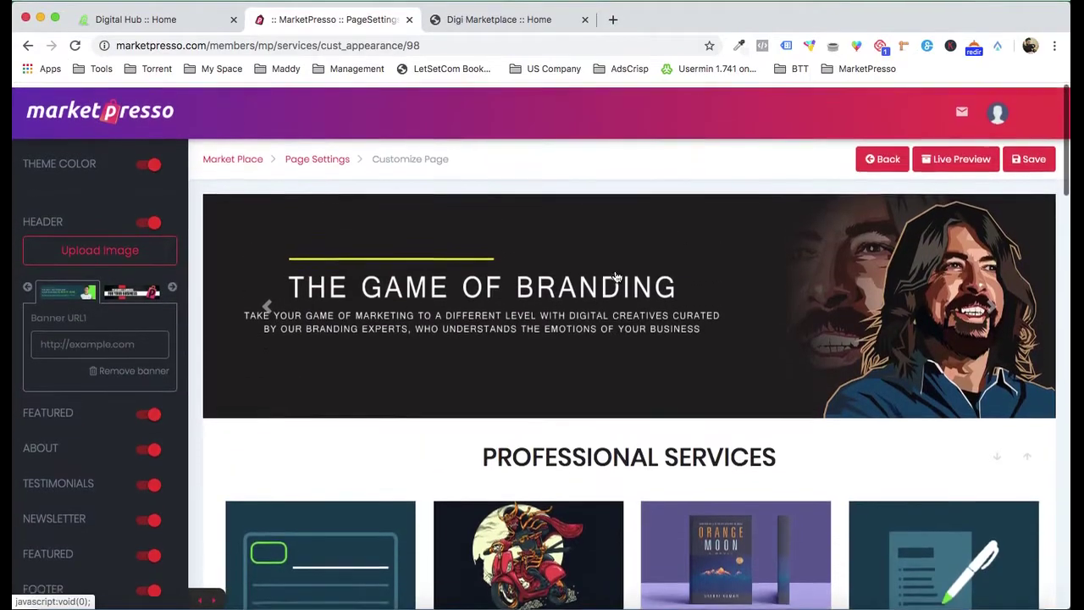
left_click(1034, 154)
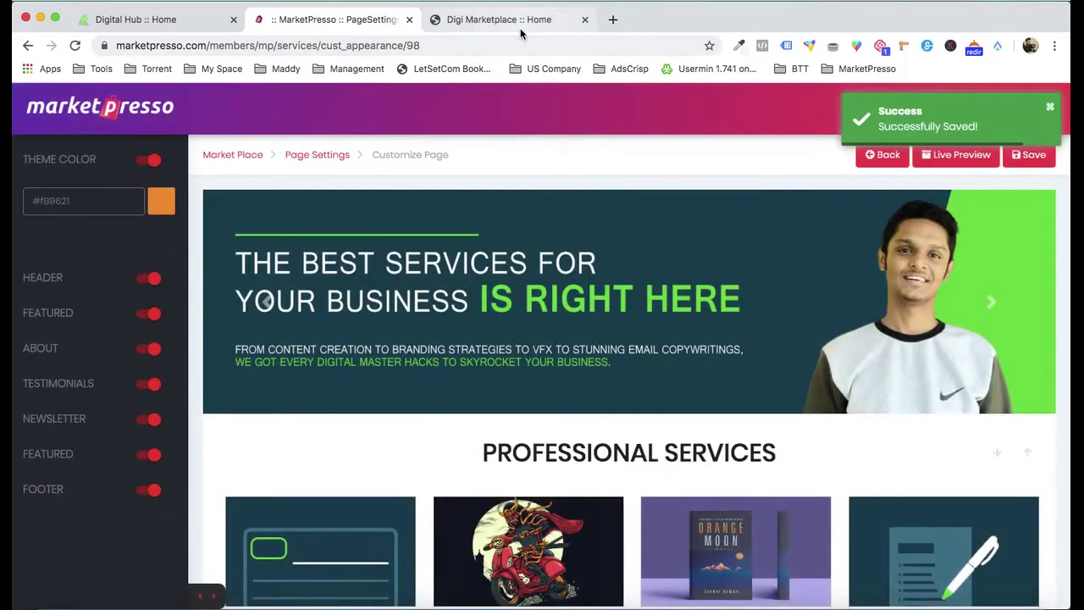
- Check the header banner and the Professional Services section on the live Digi Marketplace home page
left_click(520, 28)
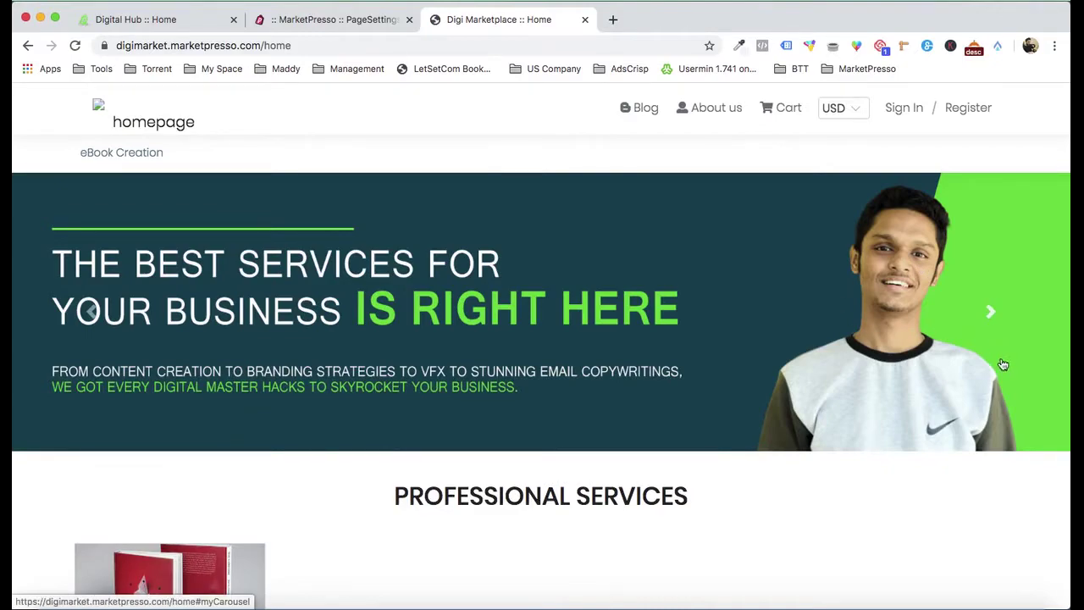
scroll(1004, 376, "down", 3)
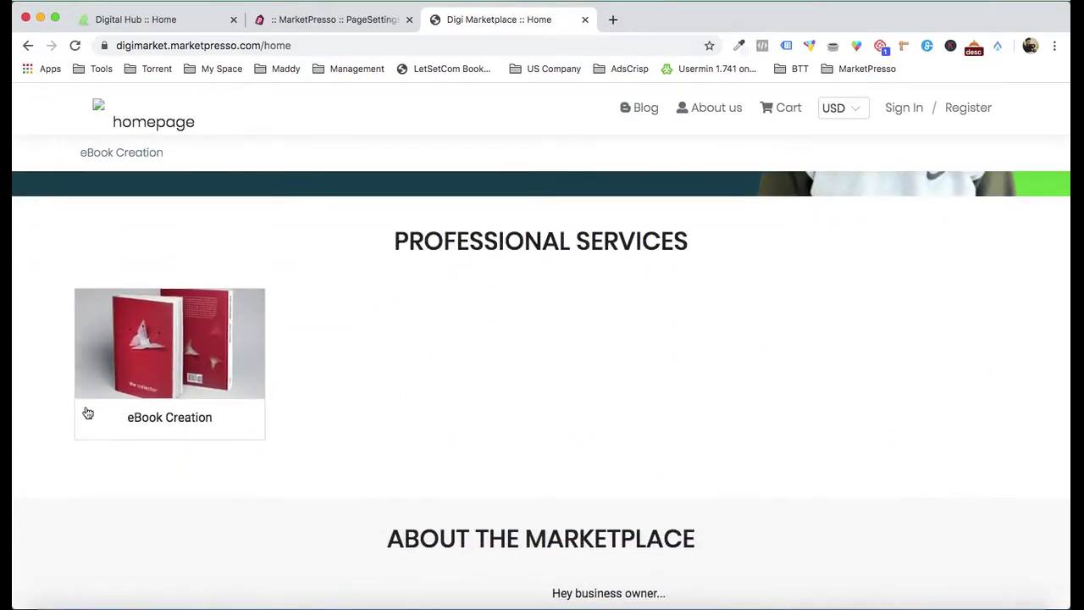
scroll(466, 376, "down", 2)
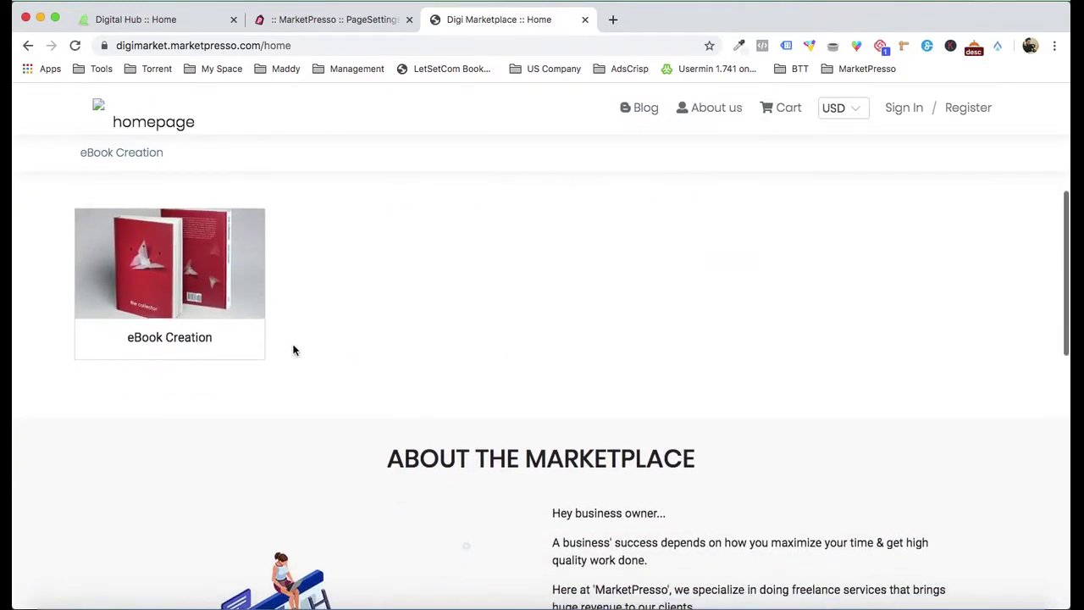
scroll(385, 337, "up", 1)
scroll(434, 308, "down", 1)
scroll(434, 308, "up", 1)
scroll(494, 280, "up", 3)
scroll(635, 315, "up", 4)
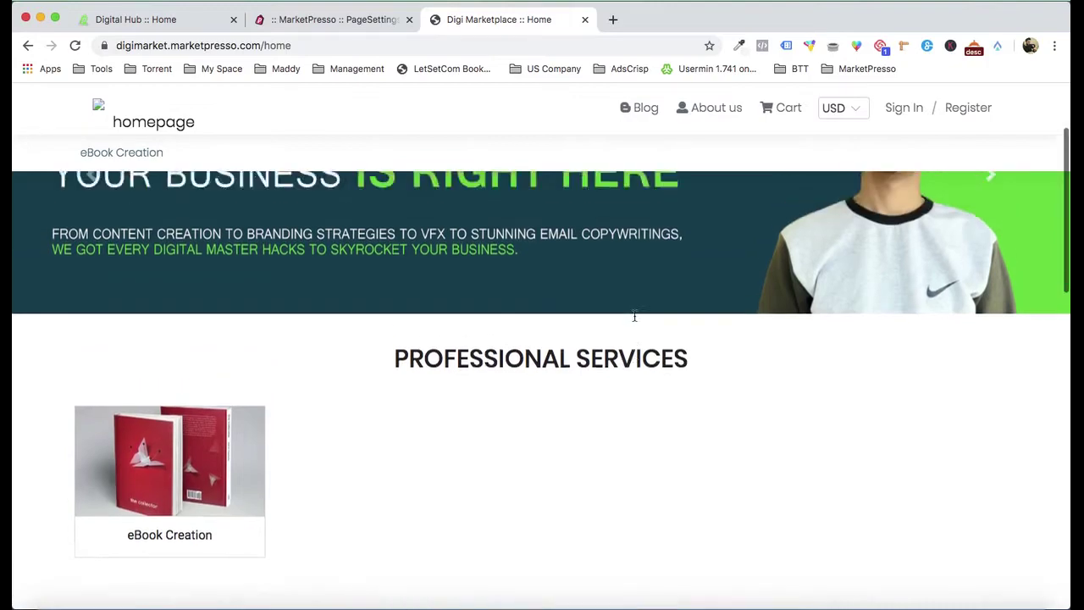
- Change the first Featured section's title to "PROFESSIONAL CATEGORY" in the MarketPresso page customization and save the page
left_click(391, 6)
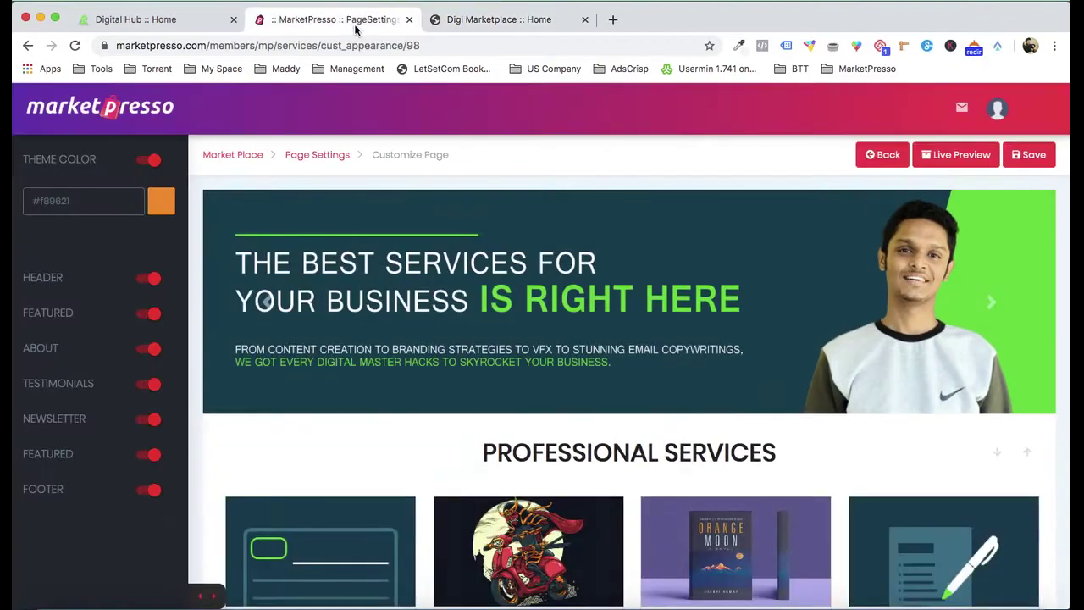
left_click(68, 307)
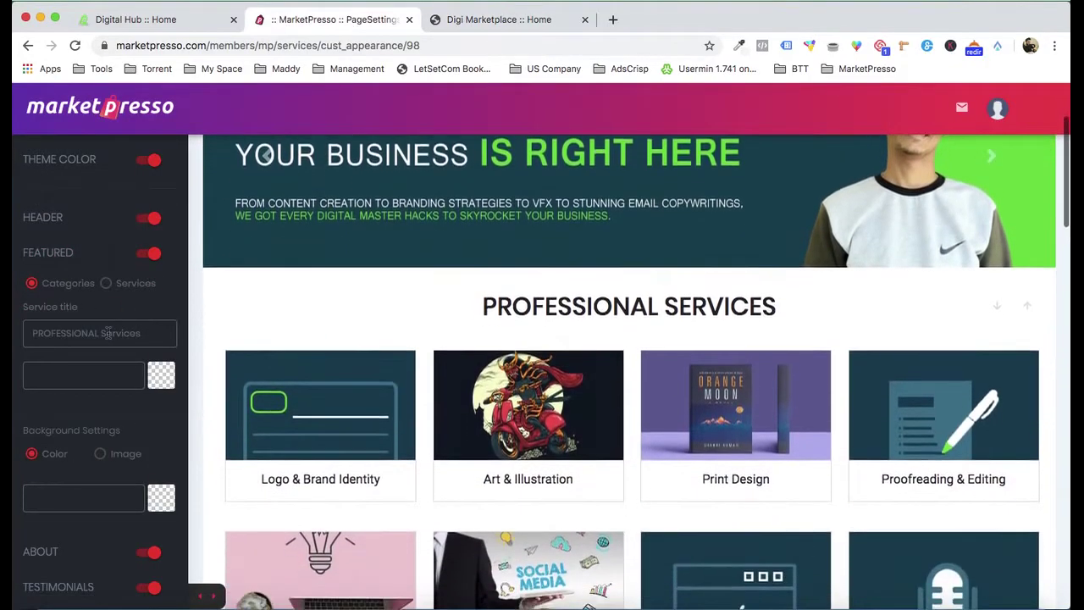
type("Category")
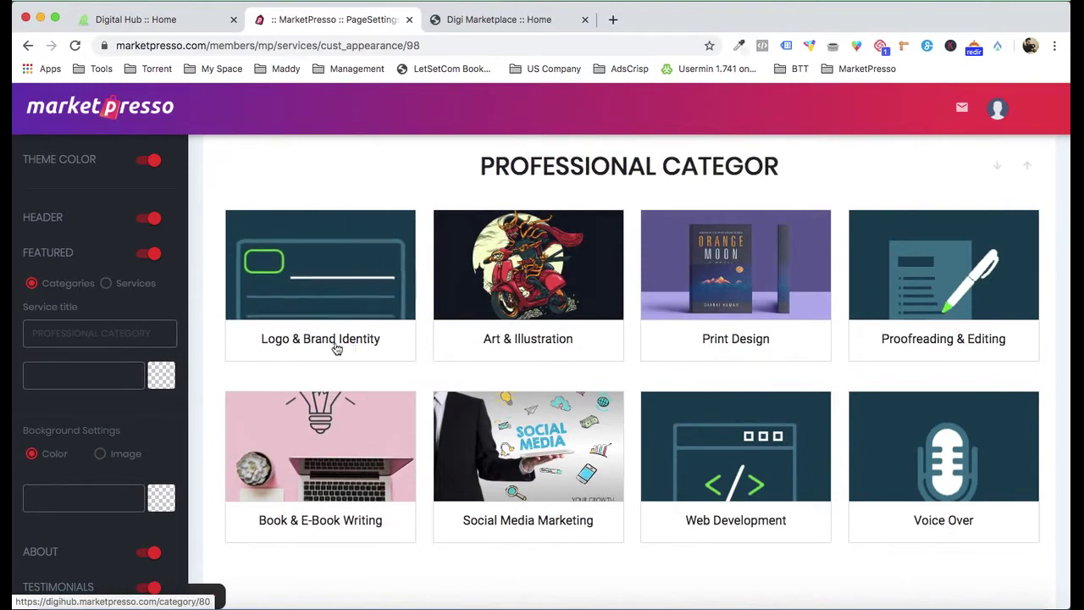
scroll(901, 108, "up", 3)
scroll(1035, 222, "up", 2)
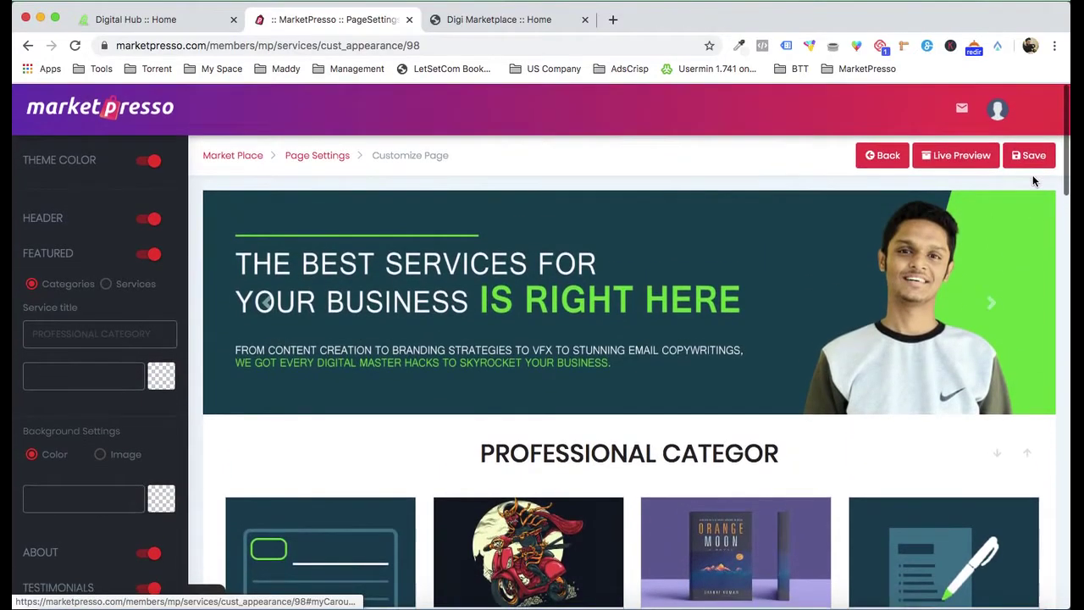
left_click(1030, 155)
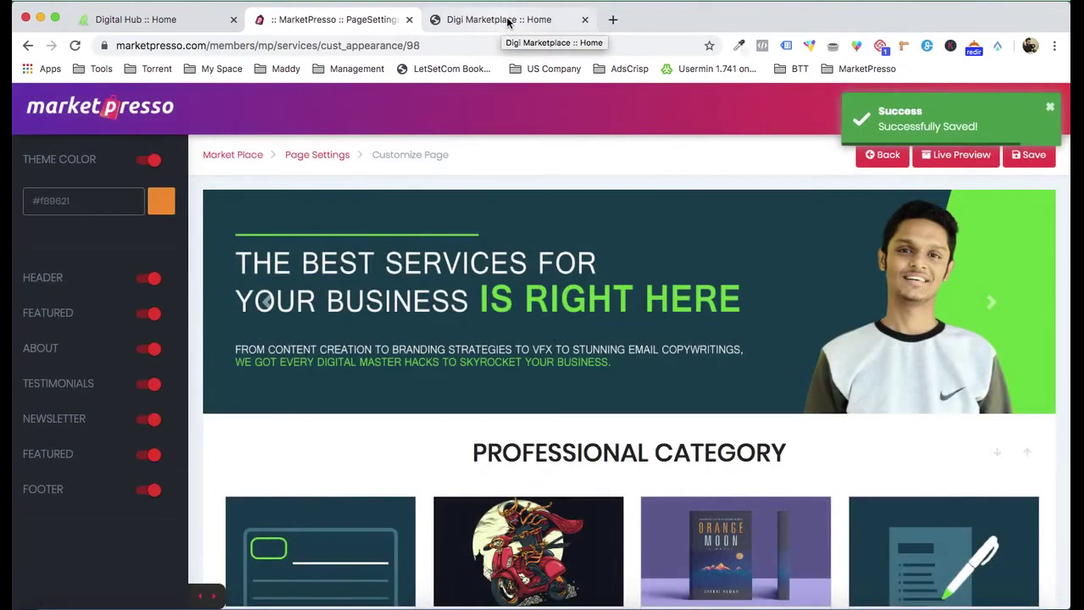
- Check the new category title and the sections down to Popular Services on the live Digi Marketplace home page
left_click(502, 22)
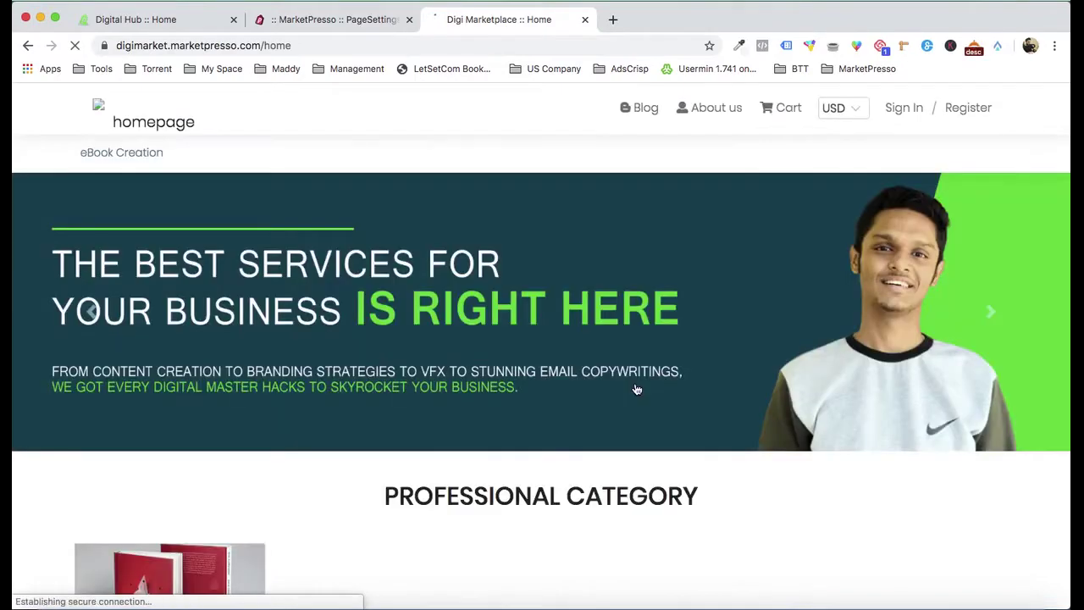
scroll(636, 389, "down", 10)
scroll(395, 500, "up", 3)
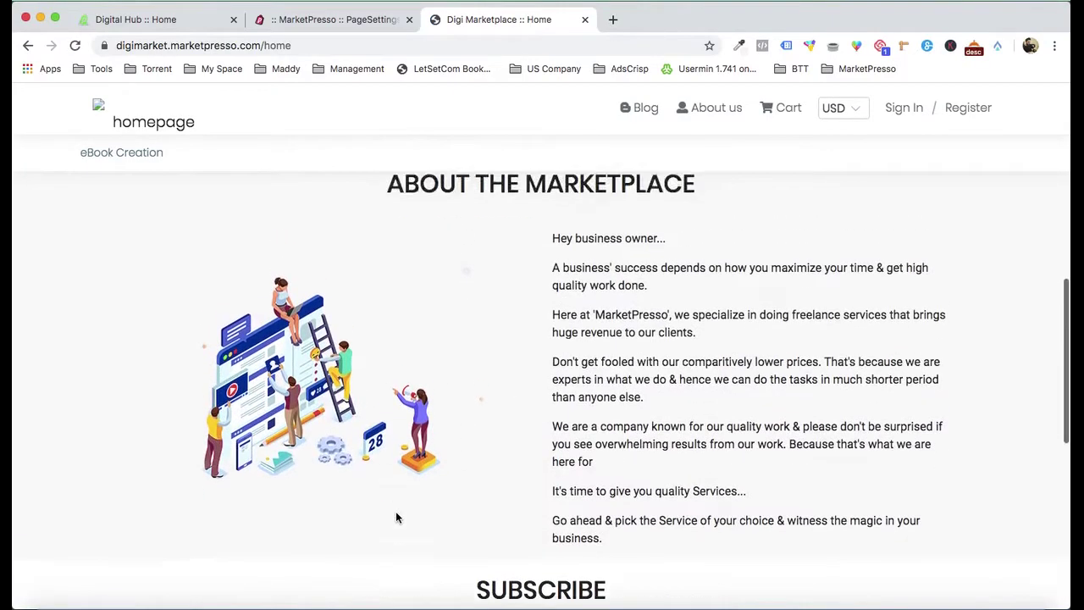
scroll(186, 223, "up", 2)
scroll(571, 220, "down", 5)
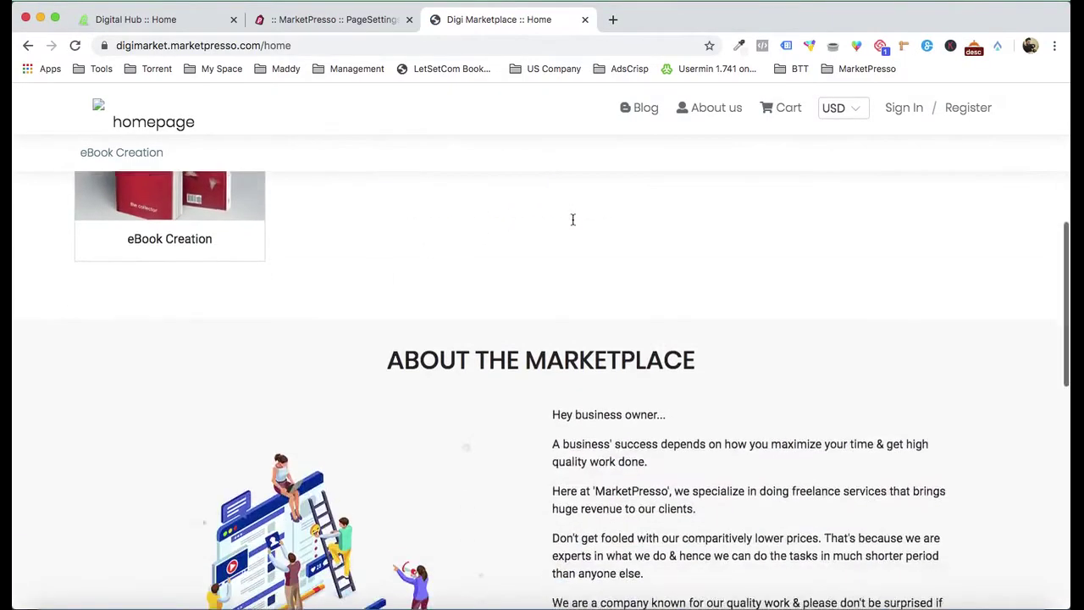
scroll(616, 314, "down", 4)
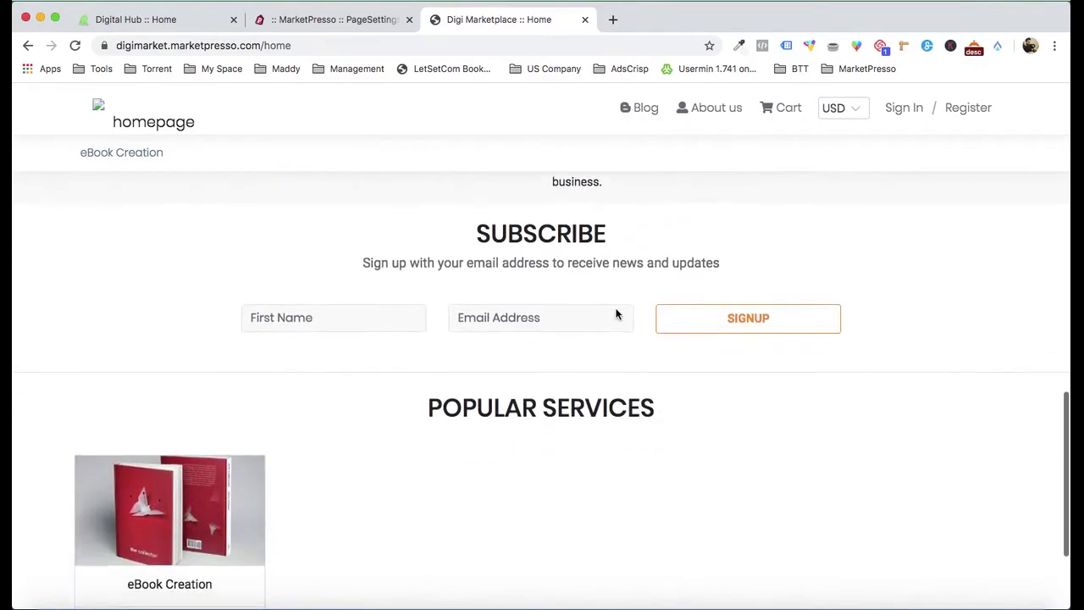
scroll(592, 280, "down", 3)
scroll(604, 285, "up", 4)
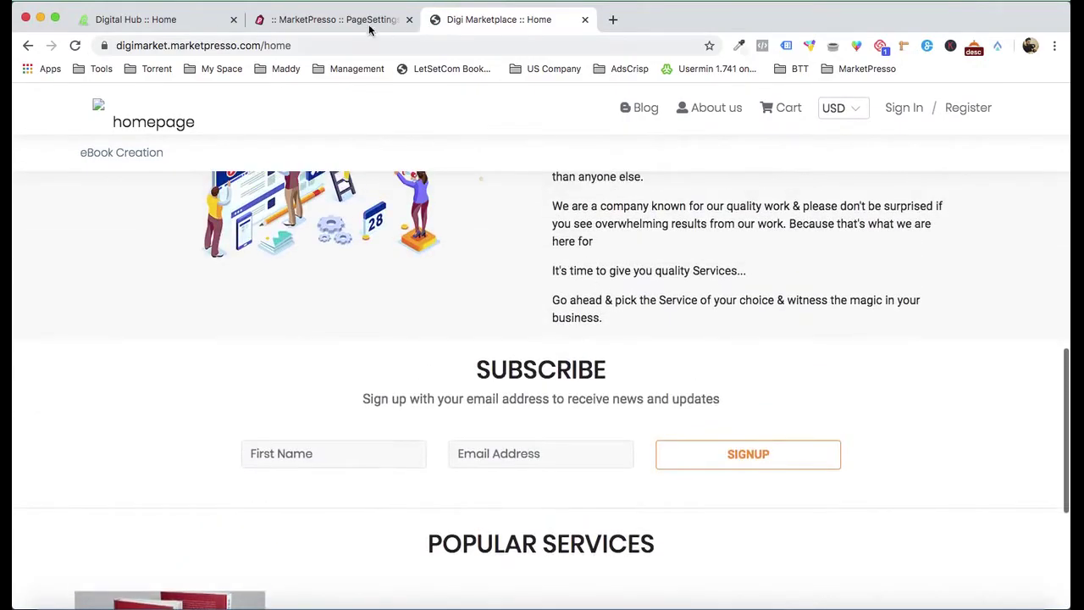
- Switch to the MarketPresso page customization and turn off the Newsletter section
left_click(375, 23)
scroll(639, 261, "down", 3)
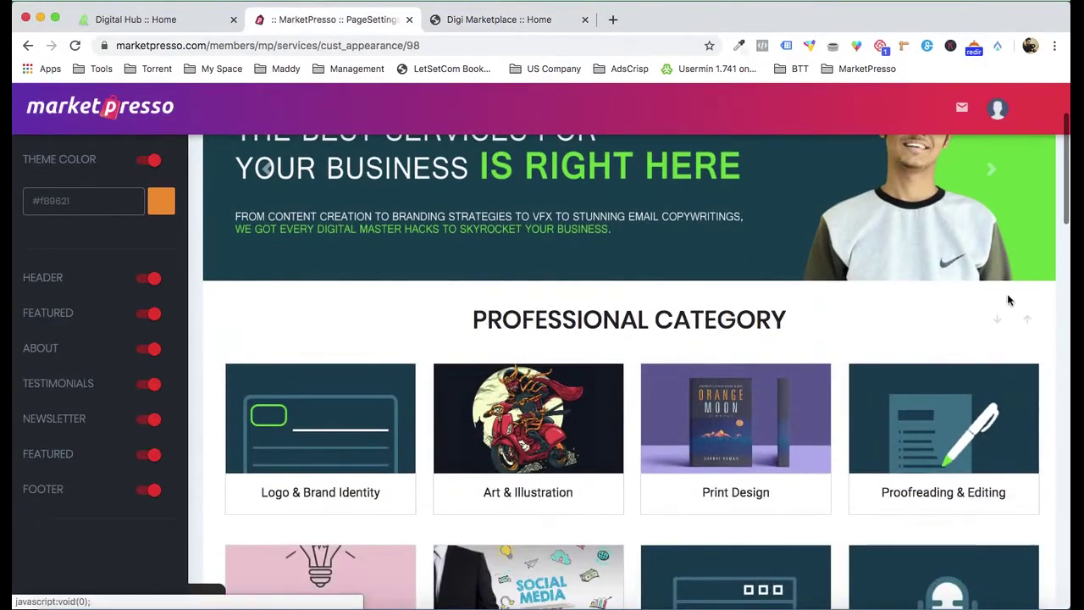
scroll(999, 322, "down", 5)
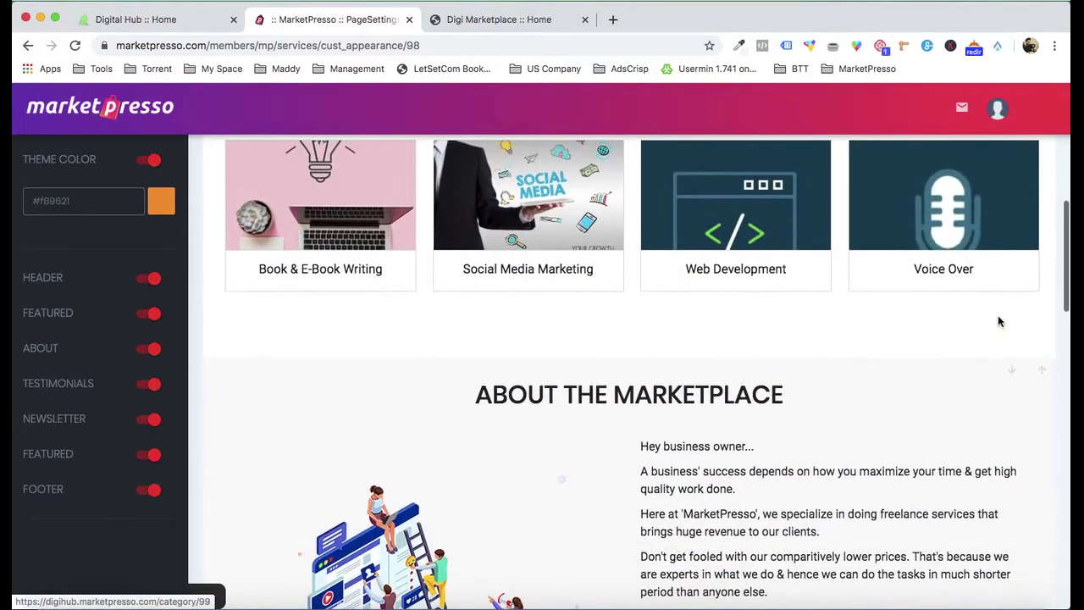
scroll(997, 321, "down", 7)
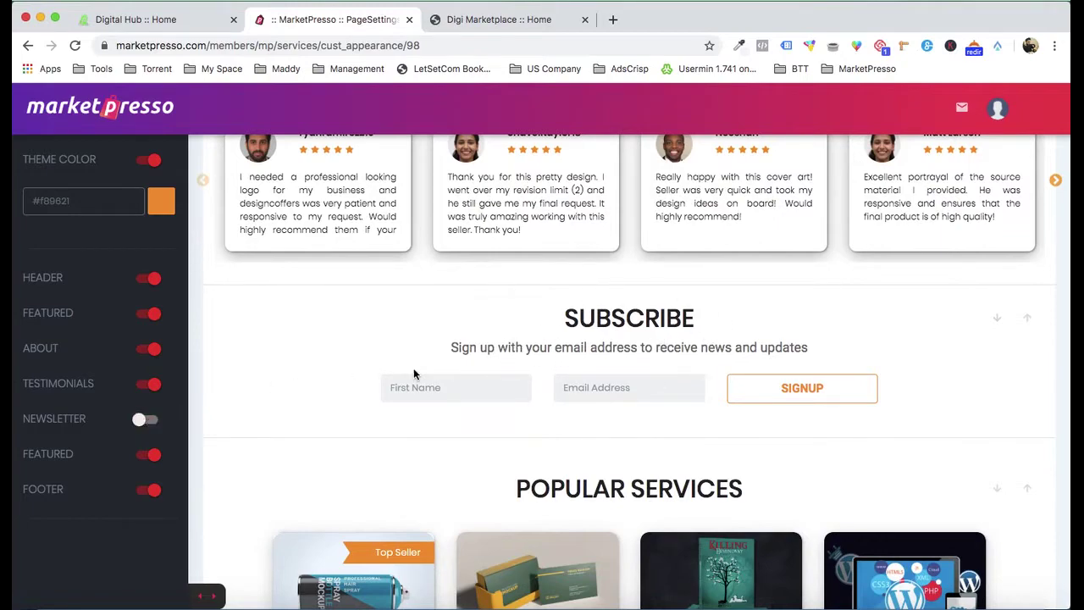
scroll(414, 370, "up", 1)
scroll(542, 352, "up", 2)
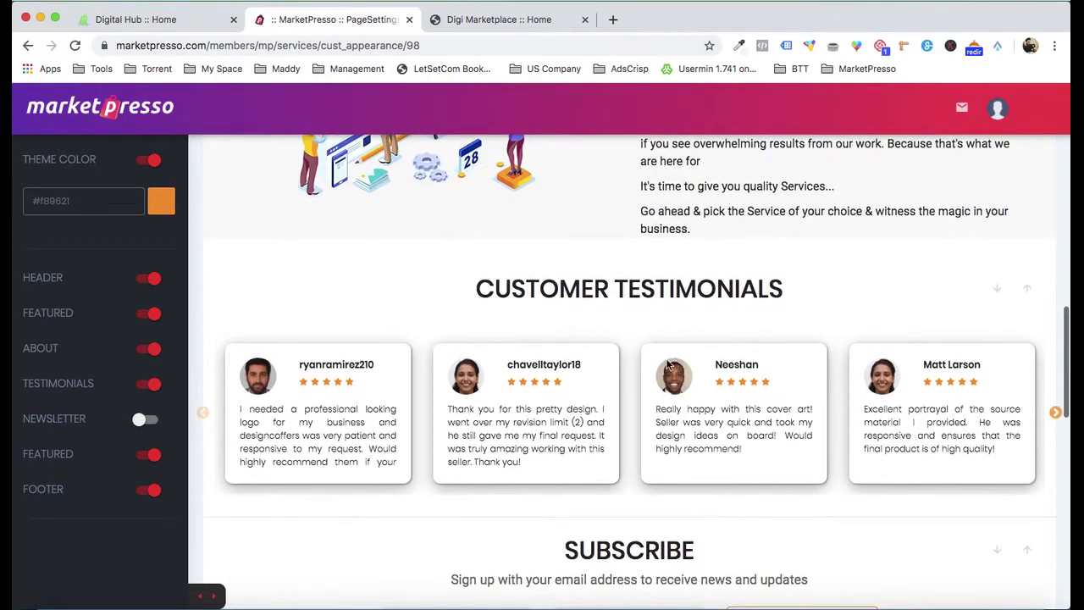
- Move the Customer Testimonials section down the page until it sits below the Subscribe and Popular Services sections
scroll(673, 370, "down", 2)
scroll(745, 288, "up", 1)
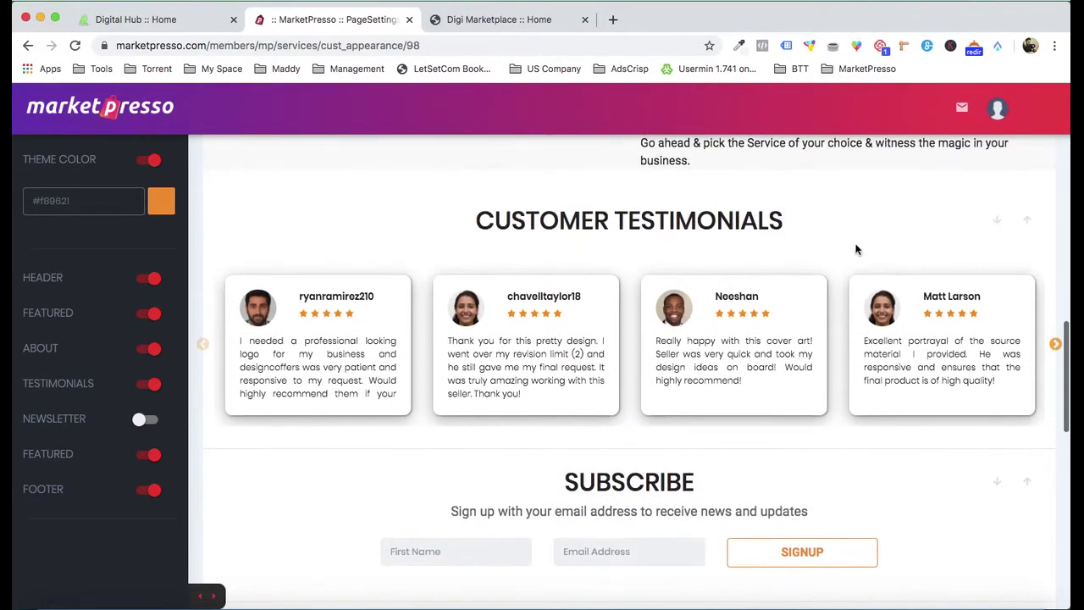
scroll(960, 397, "down", 4)
scroll(960, 398, "up", 4)
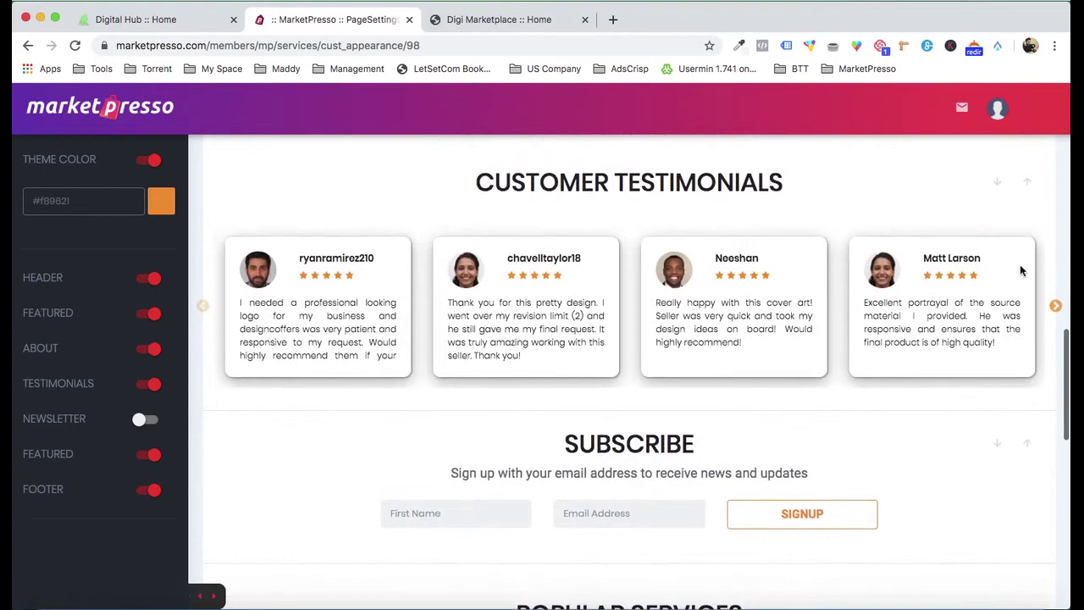
left_click(999, 183)
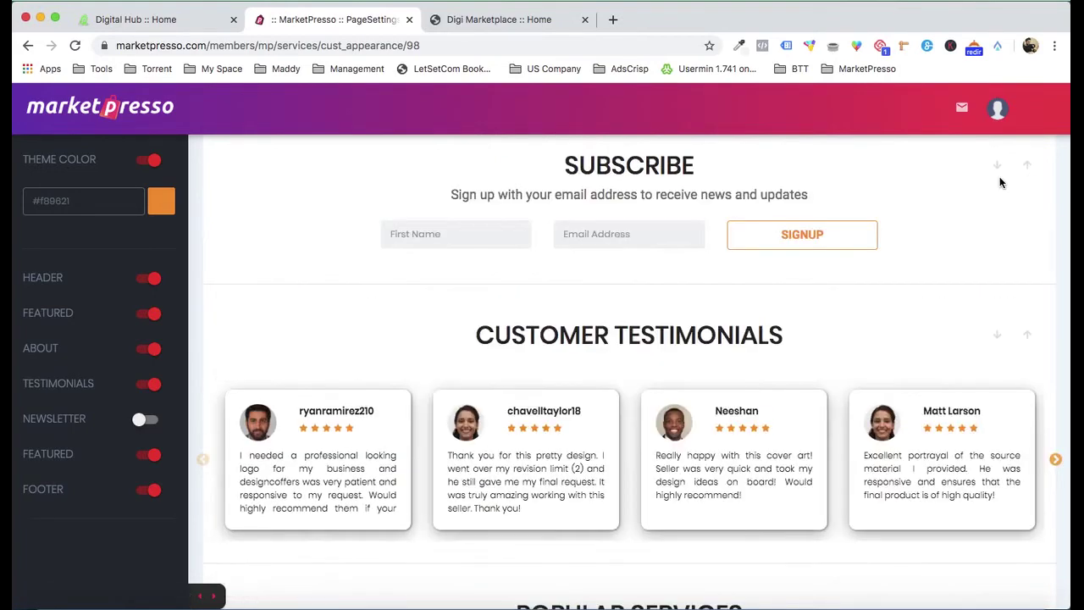
scroll(925, 236, "down", 3)
scroll(927, 243, "up", 2)
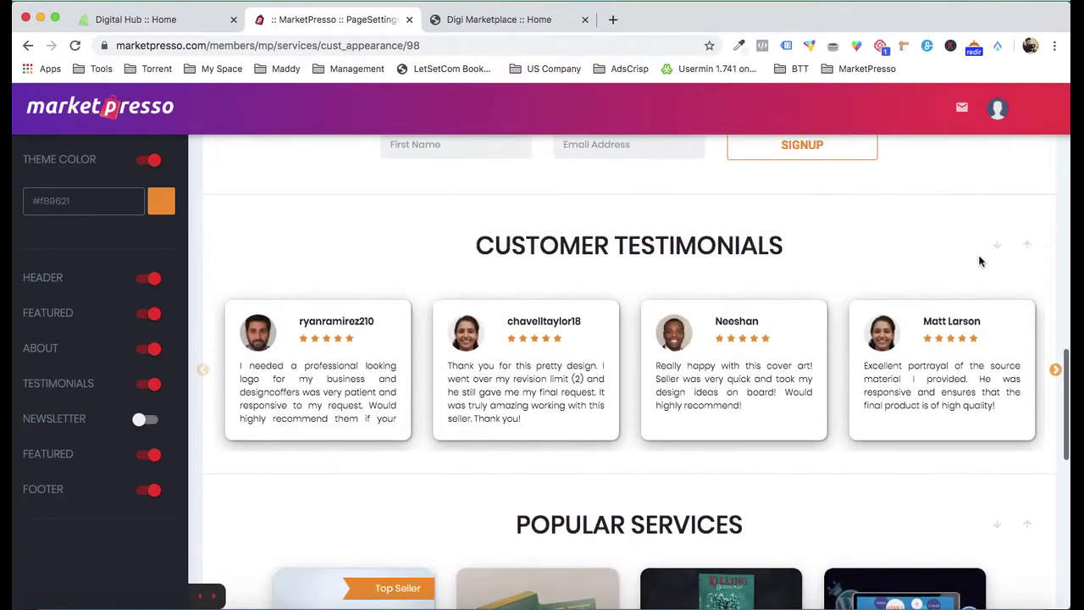
left_click(997, 248)
scroll(935, 347, "down", 4)
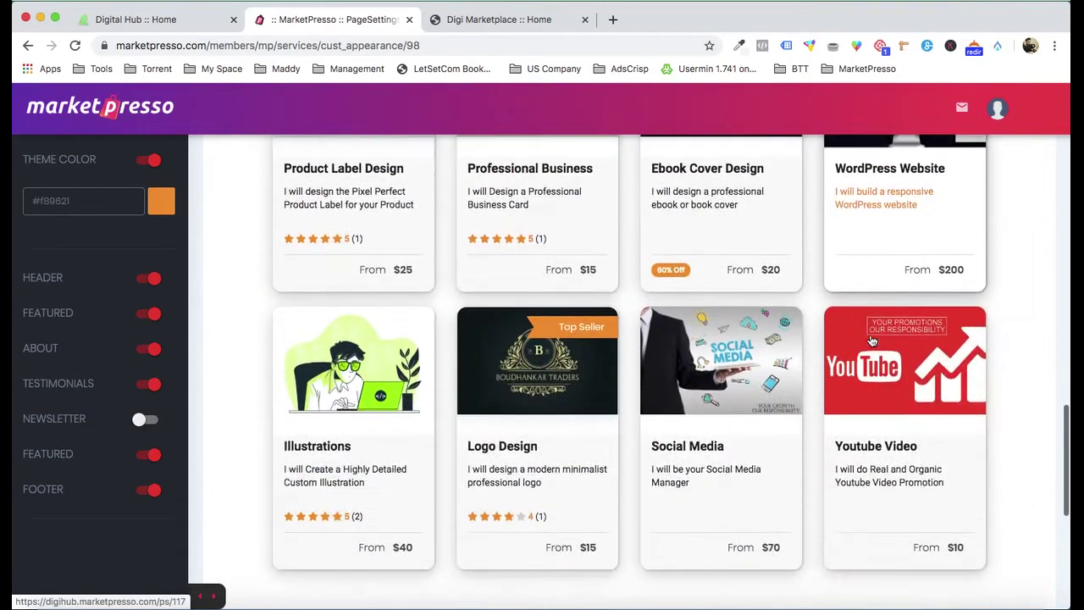
scroll(873, 339, "down", 4)
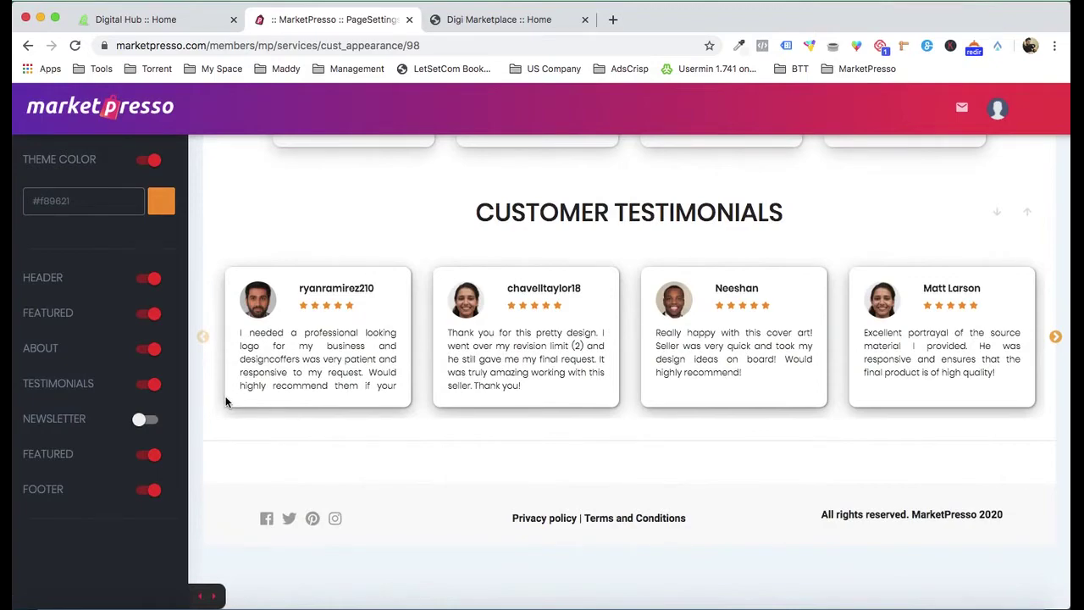
- Set the theme color to green #238f10 and save the page customization
left_click(160, 203)
mouse_move(169, 290)
left_mouse_down()
mouse_move(168, 303)
mouse_move(169, 294)
left_mouse_up()
left_click(148, 266)
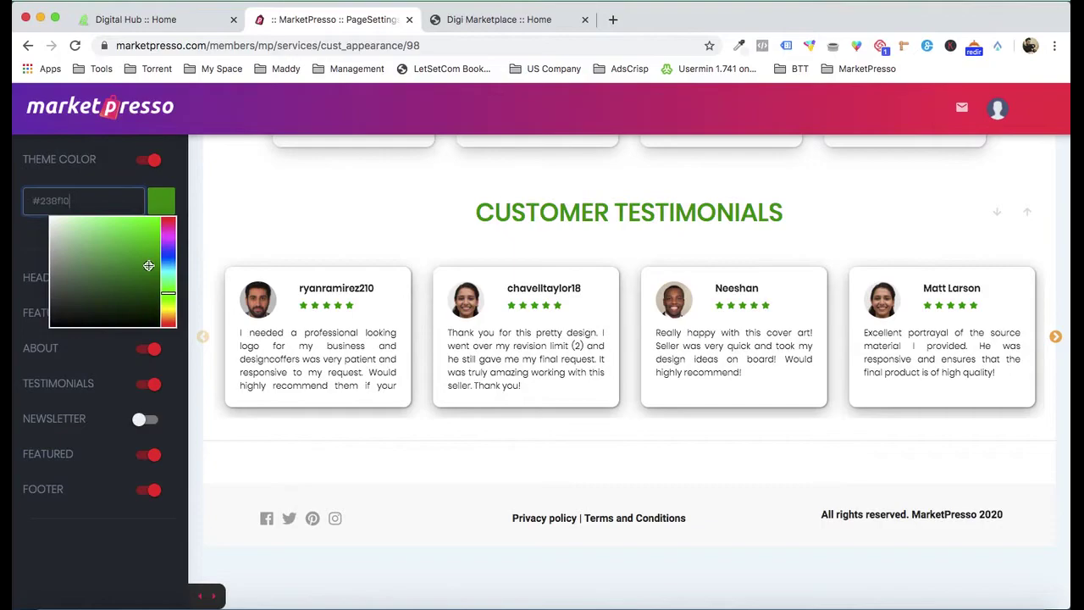
left_click(235, 234)
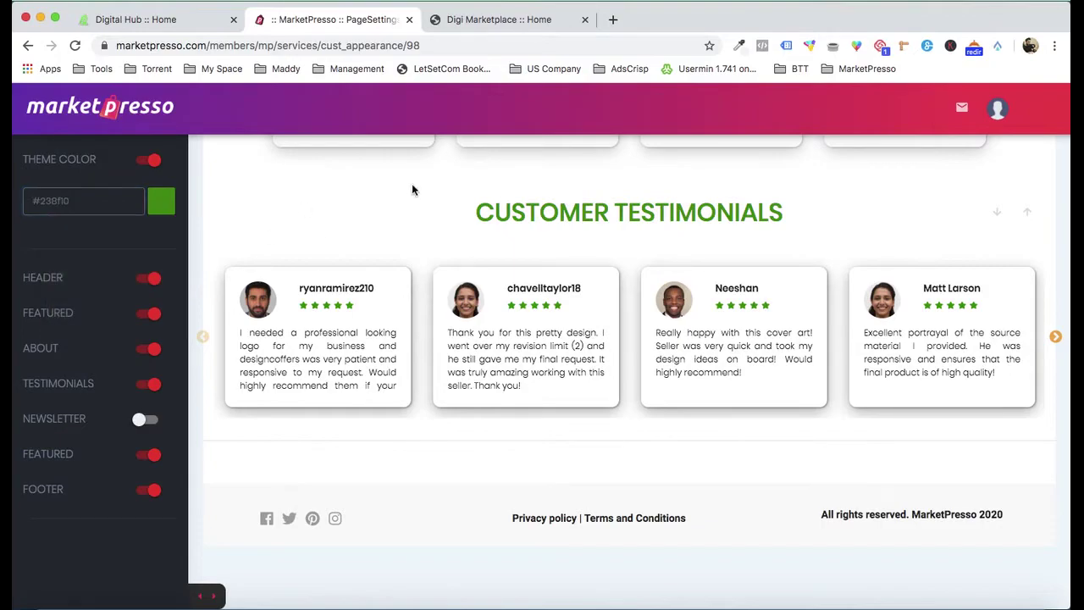
scroll(779, 199, "up", 15)
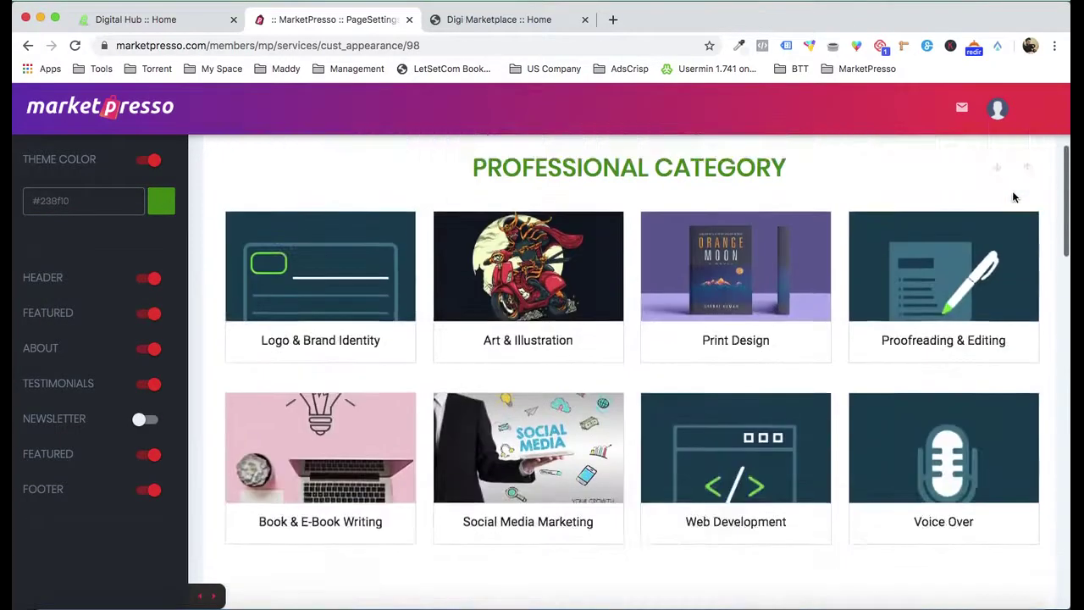
scroll(1014, 198, "up", 5)
left_click(1031, 154)
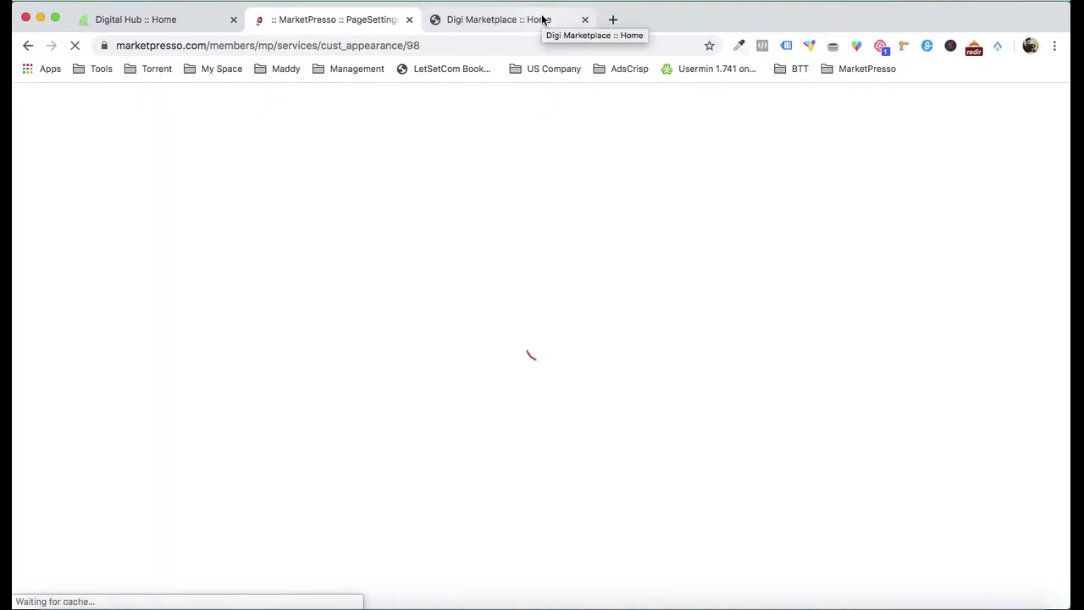
- Reload the live Digi Marketplace home page and check its sections down to Popular Services
left_click(542, 19)
scroll(634, 276, "down", 5)
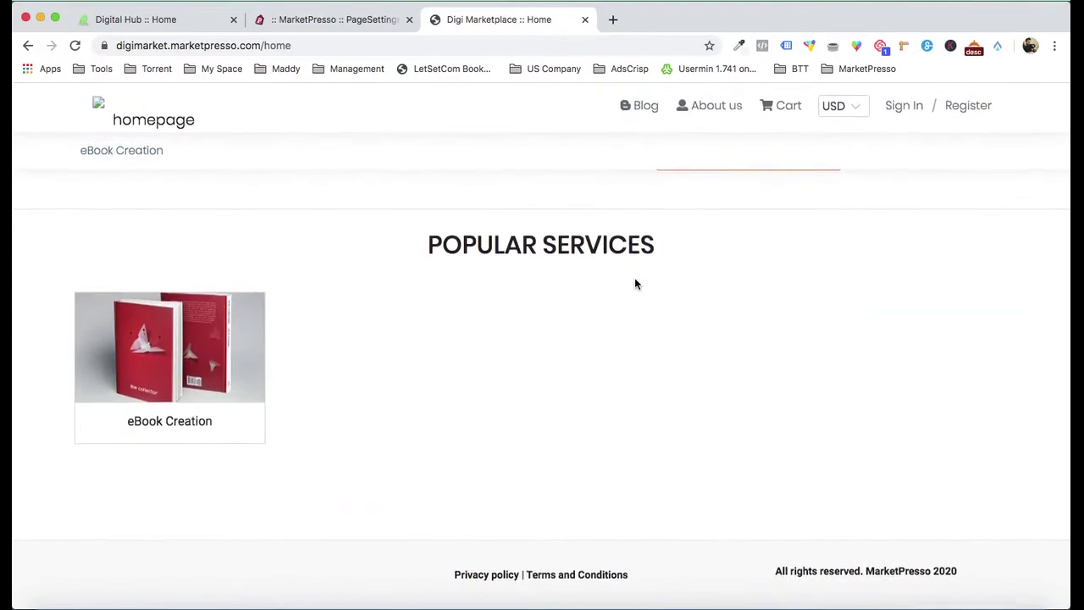
scroll(634, 284, "up", 5)
scroll(634, 283, "down", 5)
key("super+r")
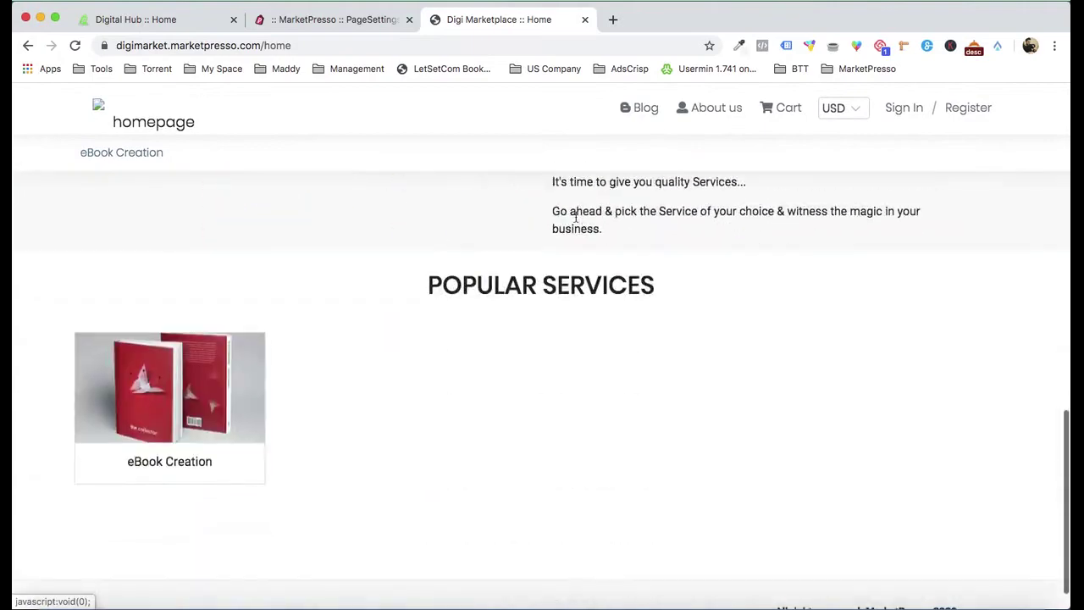
- Set the second Featured section, Popular Services, to show Services instead of Categories in MarketPresso and save the page
left_click(346, 21)
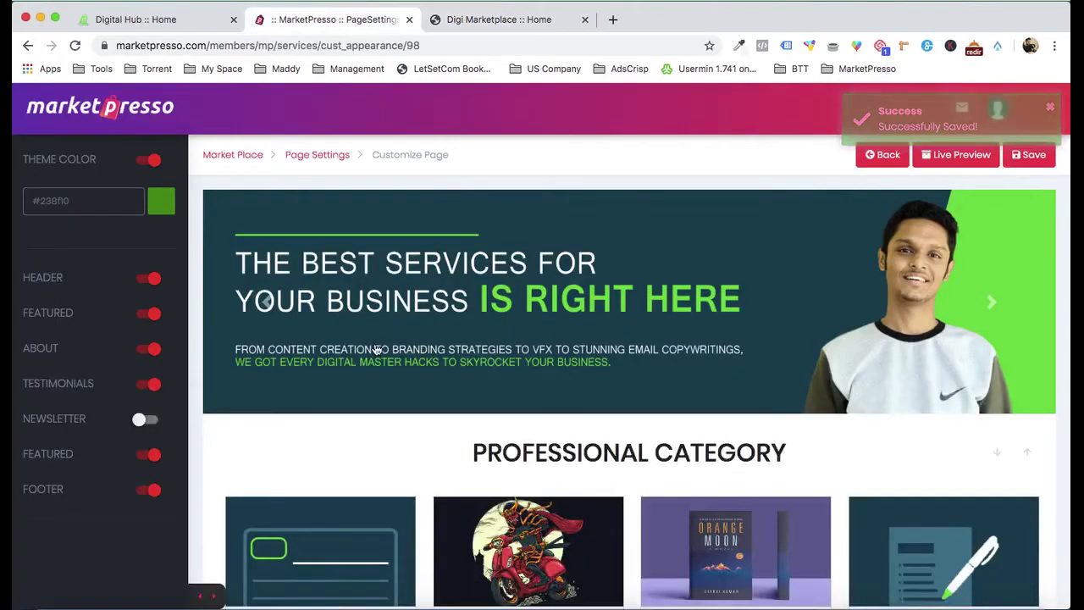
left_click(60, 455)
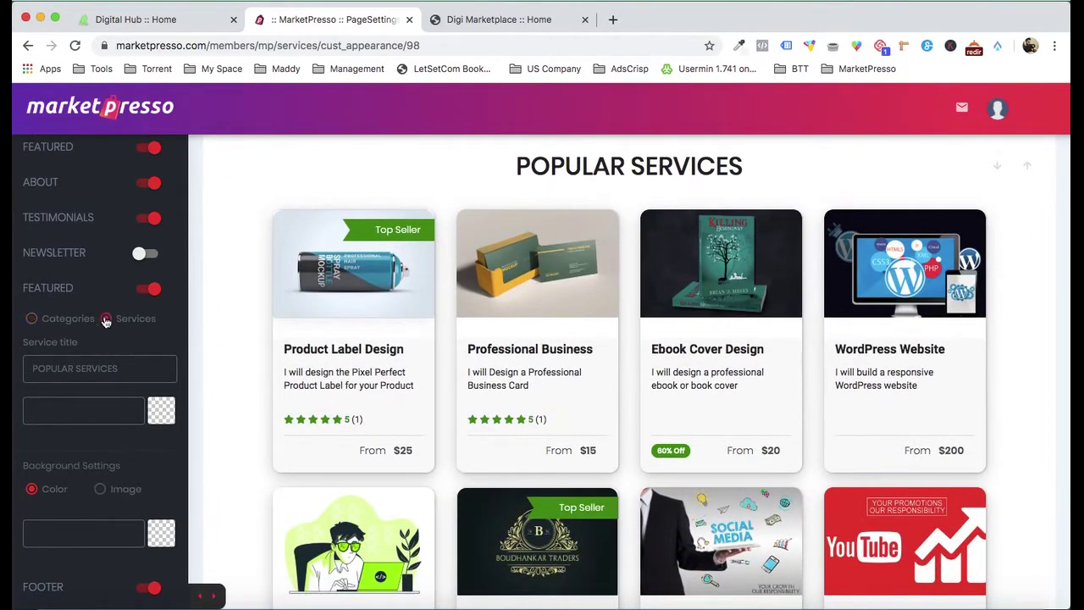
scroll(745, 283, "up", 15)
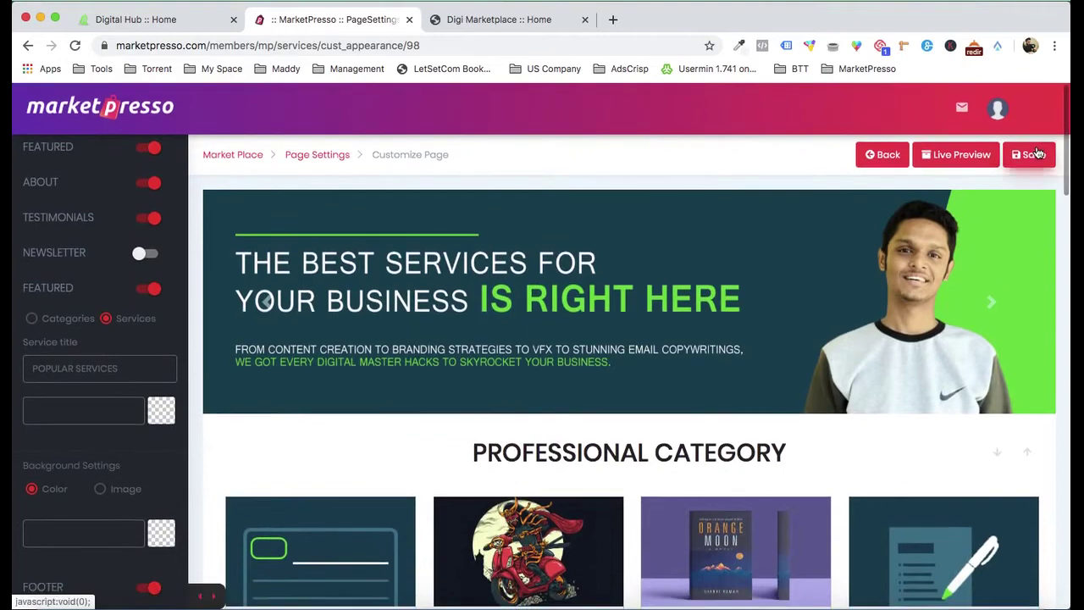
left_click(1037, 153)
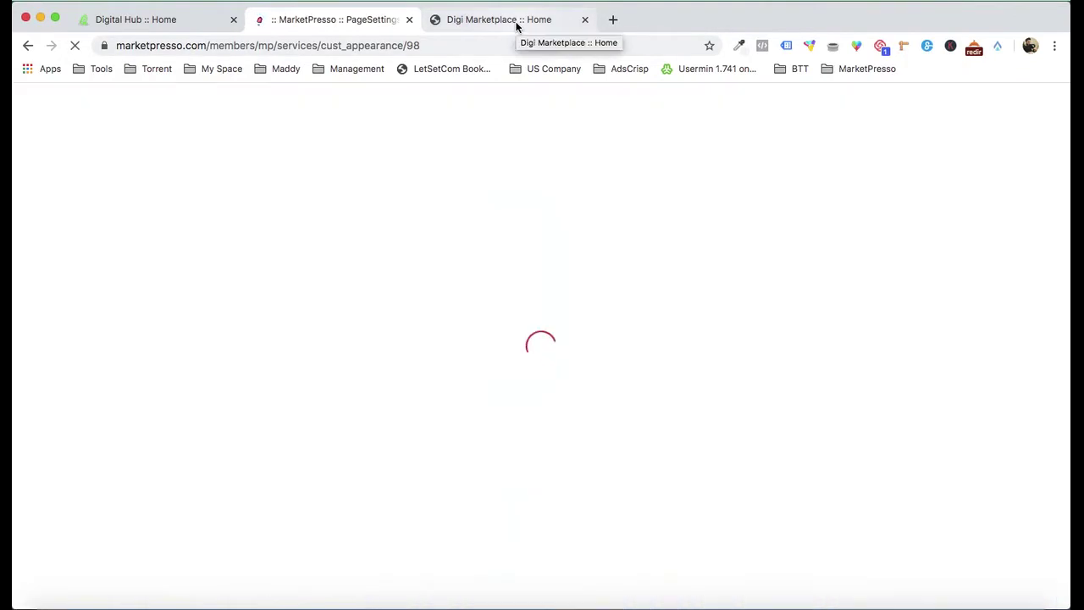
- Check the Popular Services section, the header links and the currency choices on the live Digi Marketplace home page
left_click(517, 20)
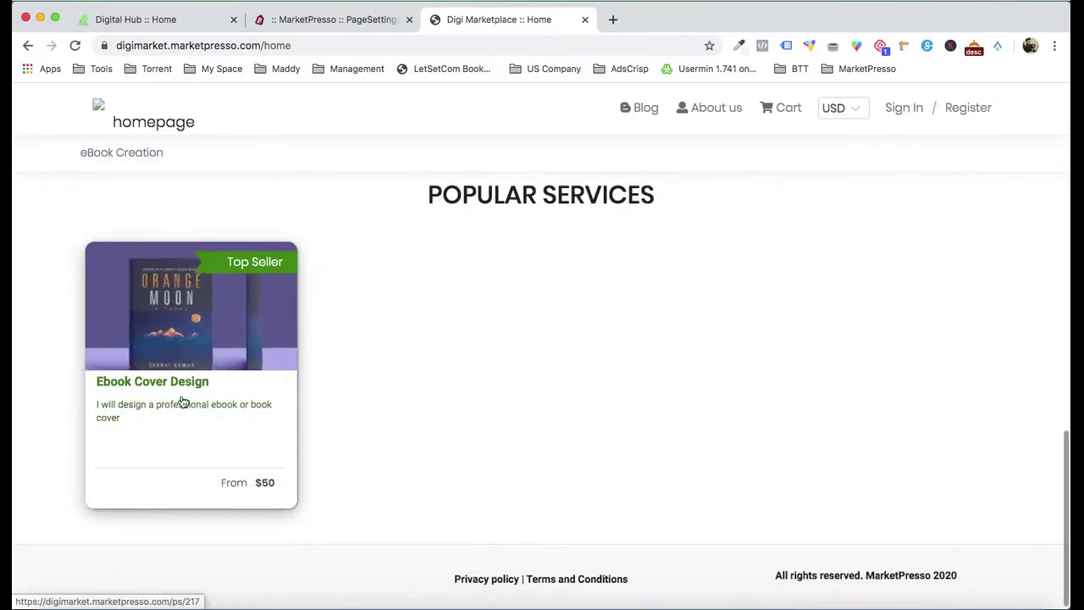
scroll(370, 285, "up", 15)
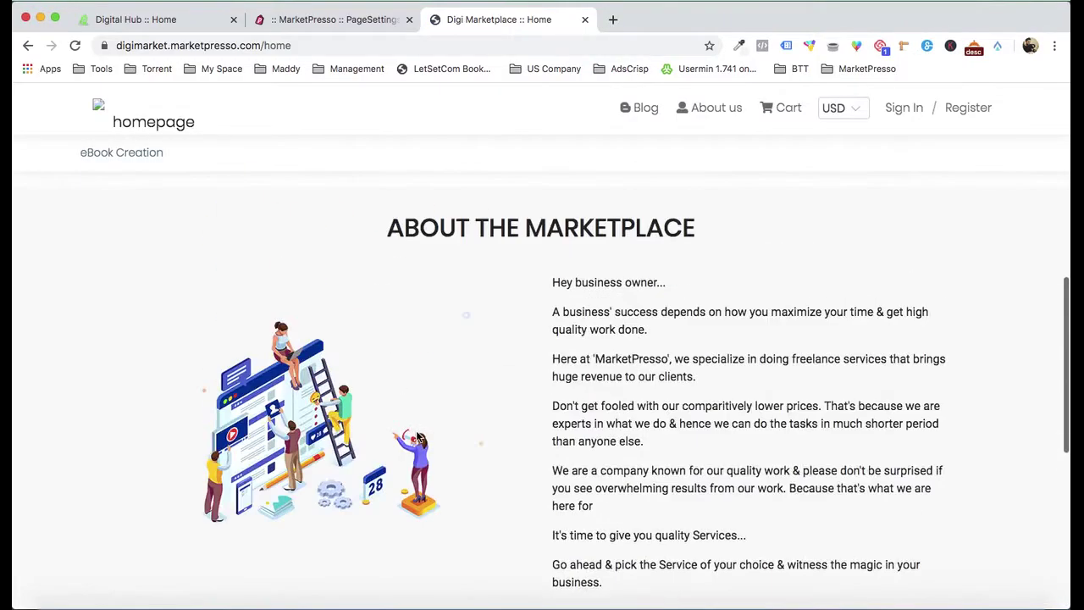
scroll(364, 406, "down", 3)
scroll(398, 415, "up", 5)
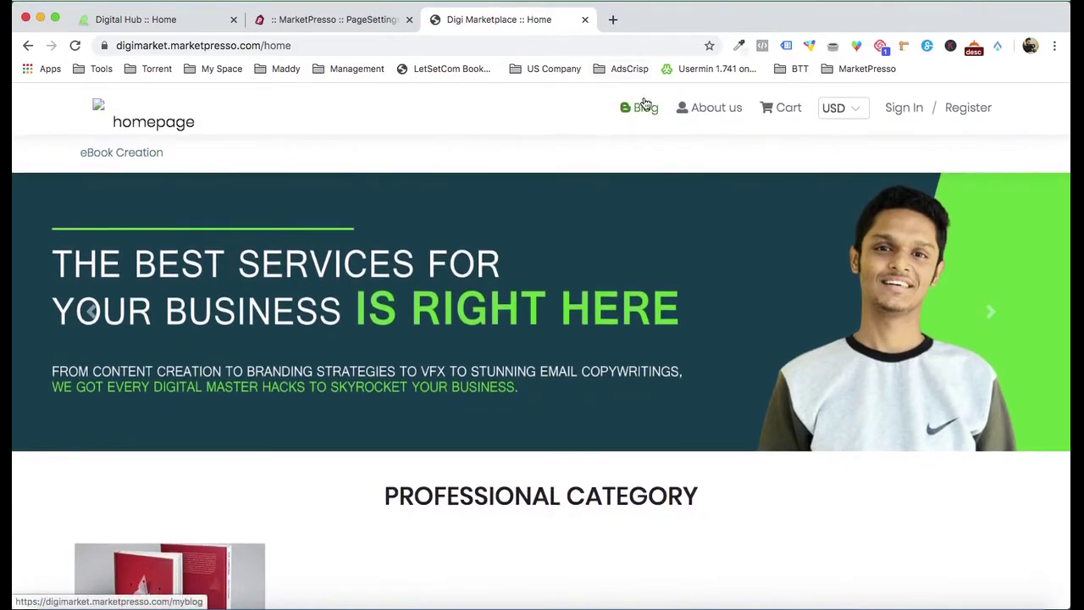
left_click(836, 115)
left_click(917, 165)
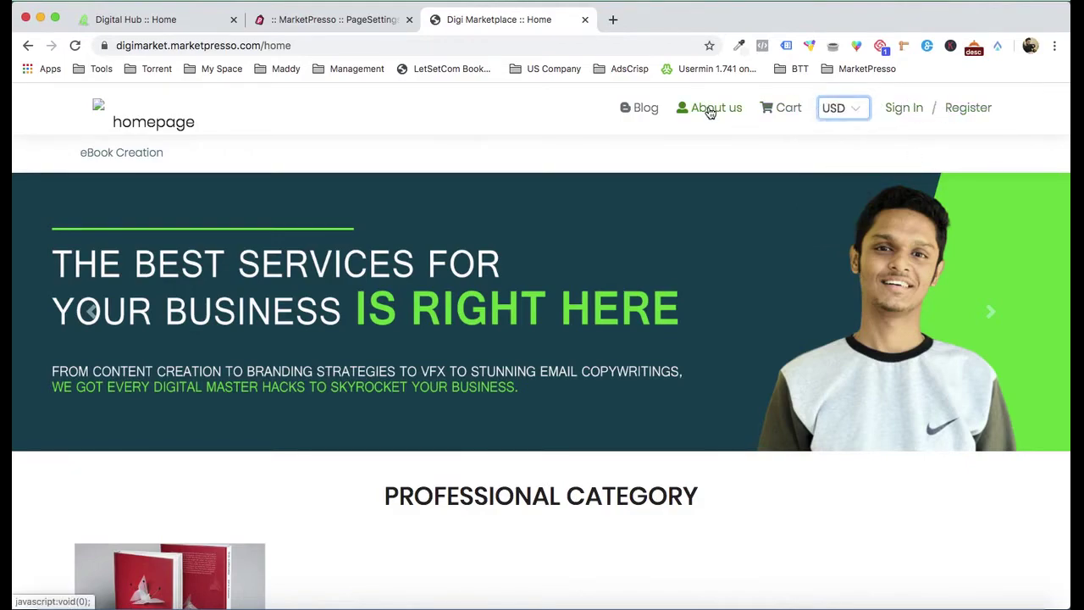
- Upload the creative design illustration to the MarketPresso image library and choose it as the About section's image
left_click(356, 19)
scroll(489, 331, "down", 10)
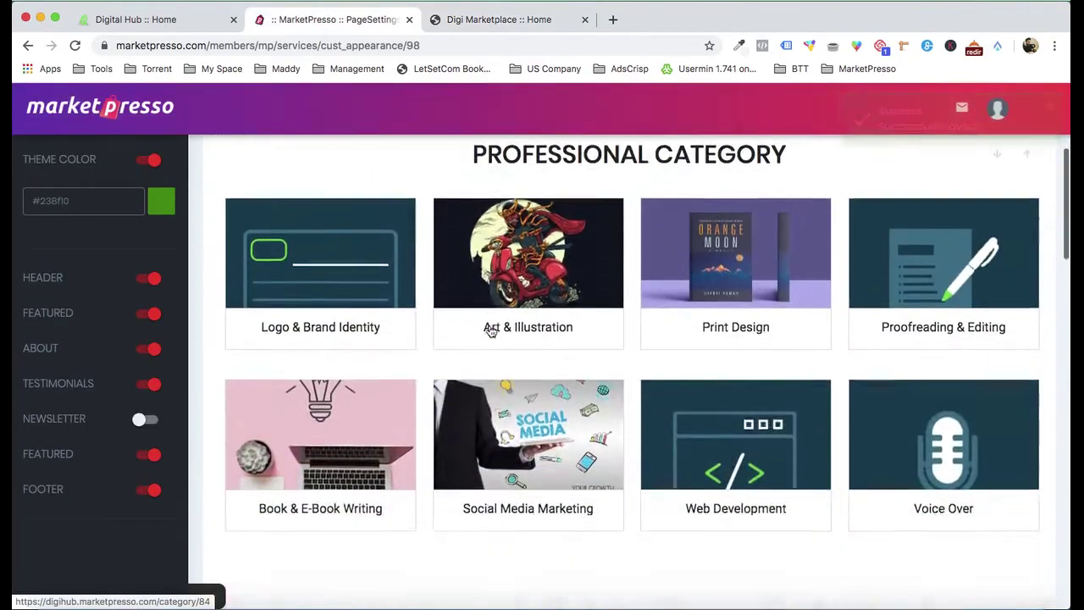
scroll(490, 330, "down", 2)
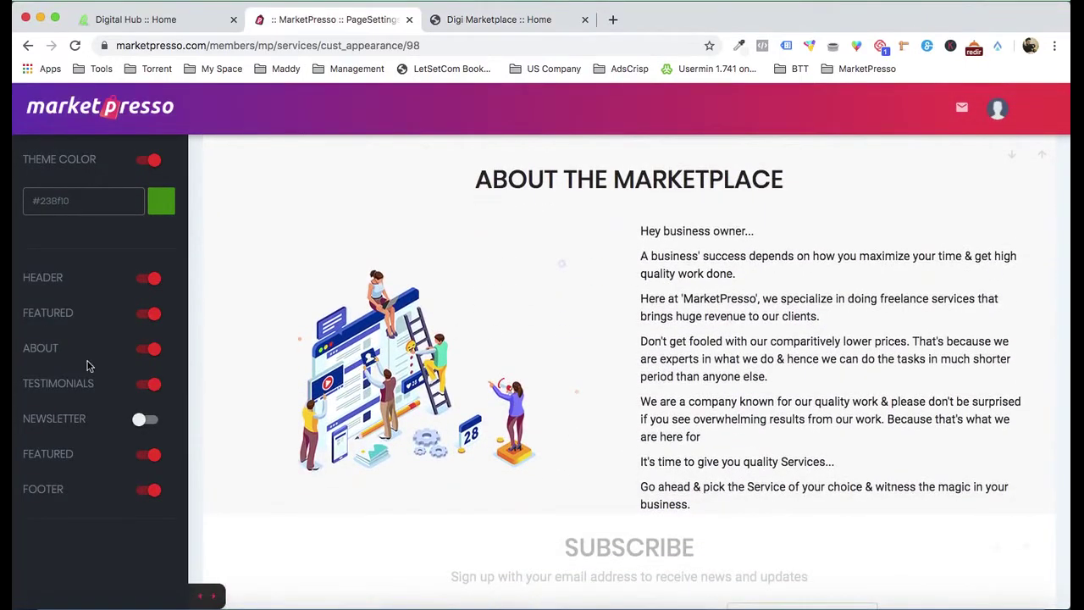
left_click(41, 360)
scroll(93, 423, "down", 3)
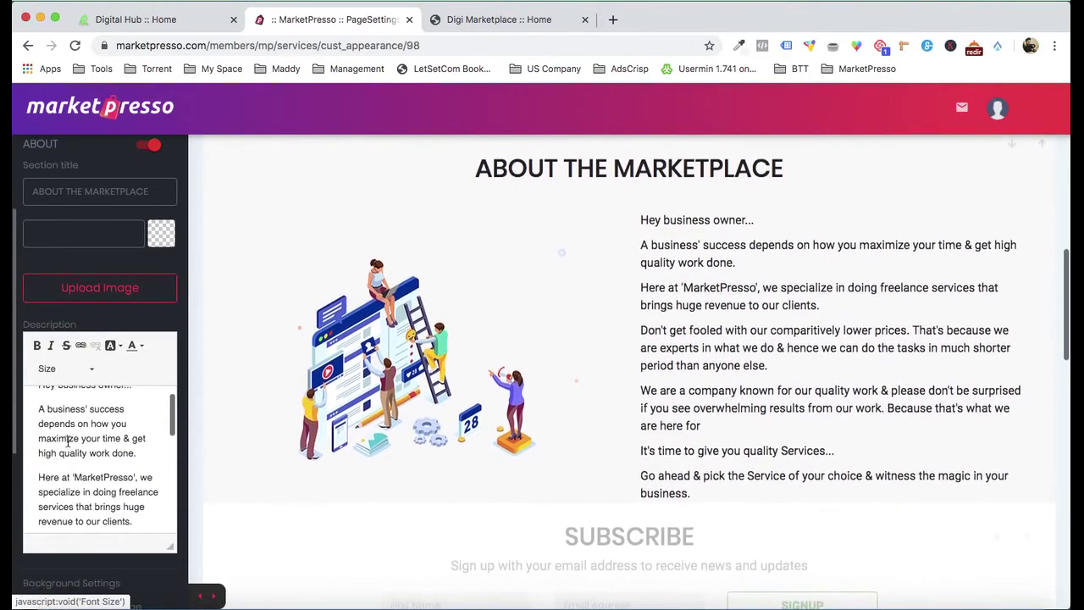
left_click(108, 293)
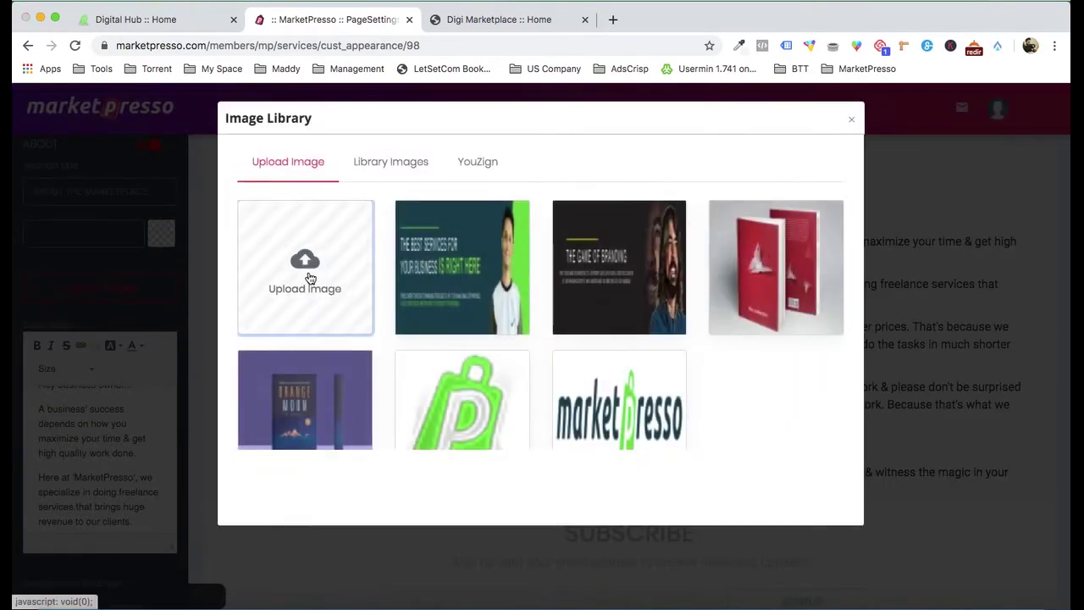
left_click(305, 284)
double_click(599, 127)
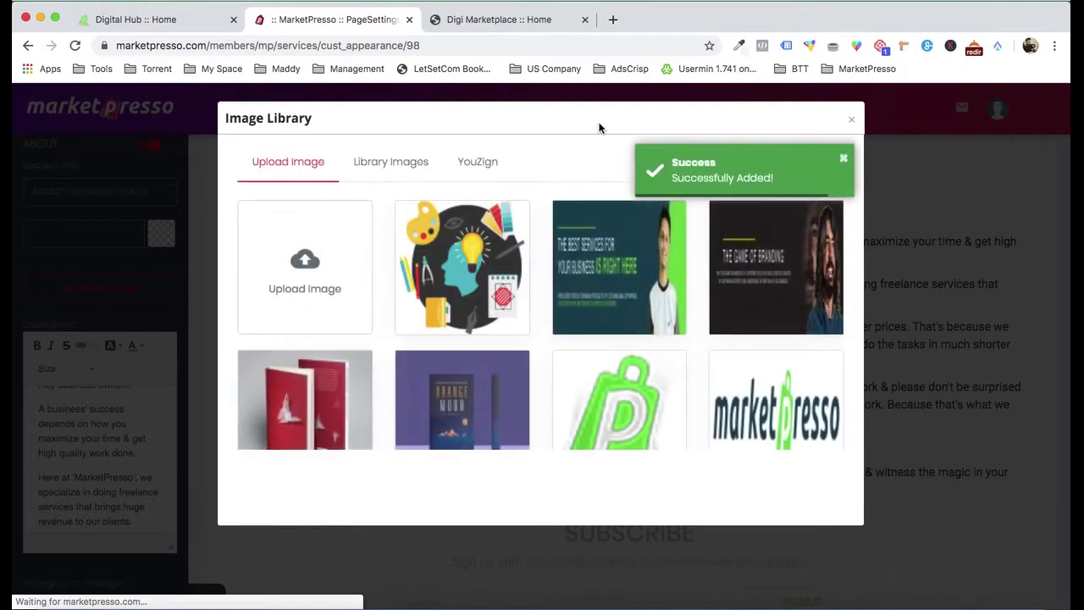
left_click(442, 267)
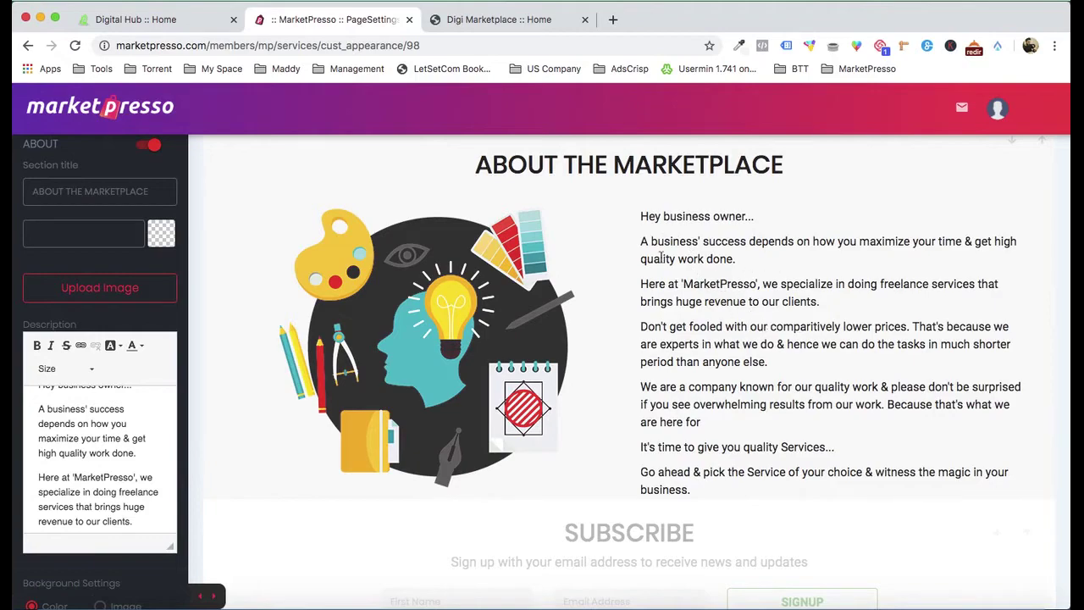
- Review the About section with its new image in the preview and save the page customization
scroll(138, 392, "down", 2)
scroll(136, 389, "up", 4)
scroll(815, 238, "up", 10)
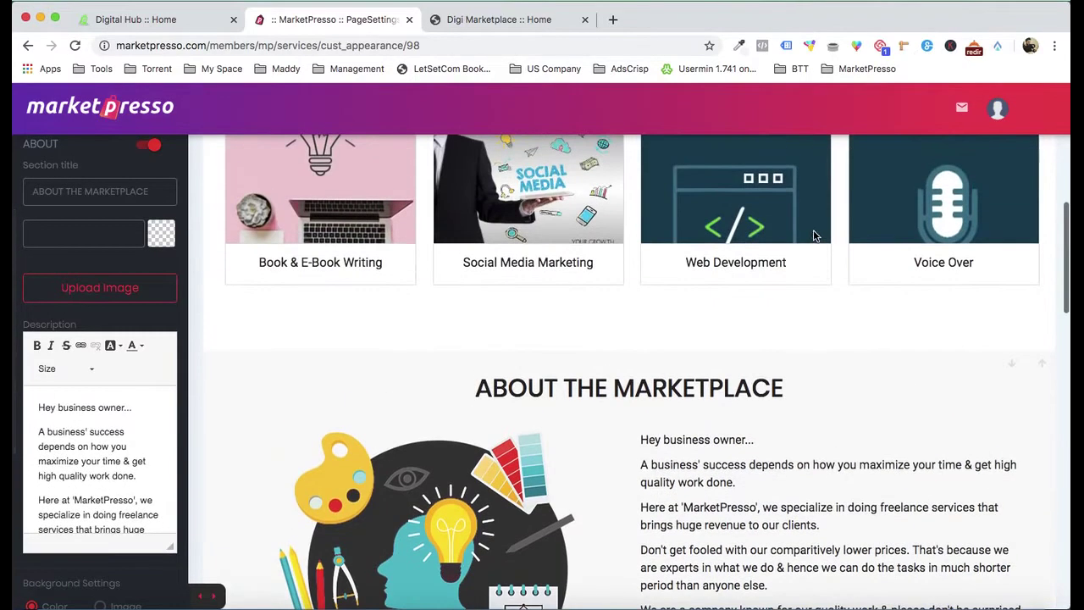
left_click(1016, 154)
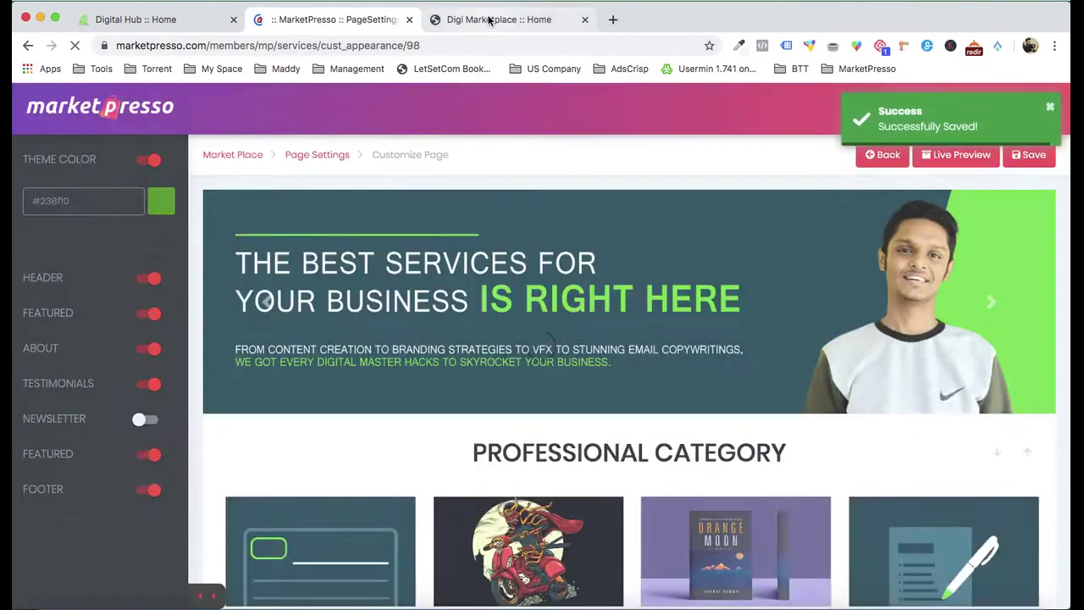
- Reload the live Digi Marketplace home page and check the About image and the Popular Services section
left_click(489, 19)
key("super+r")
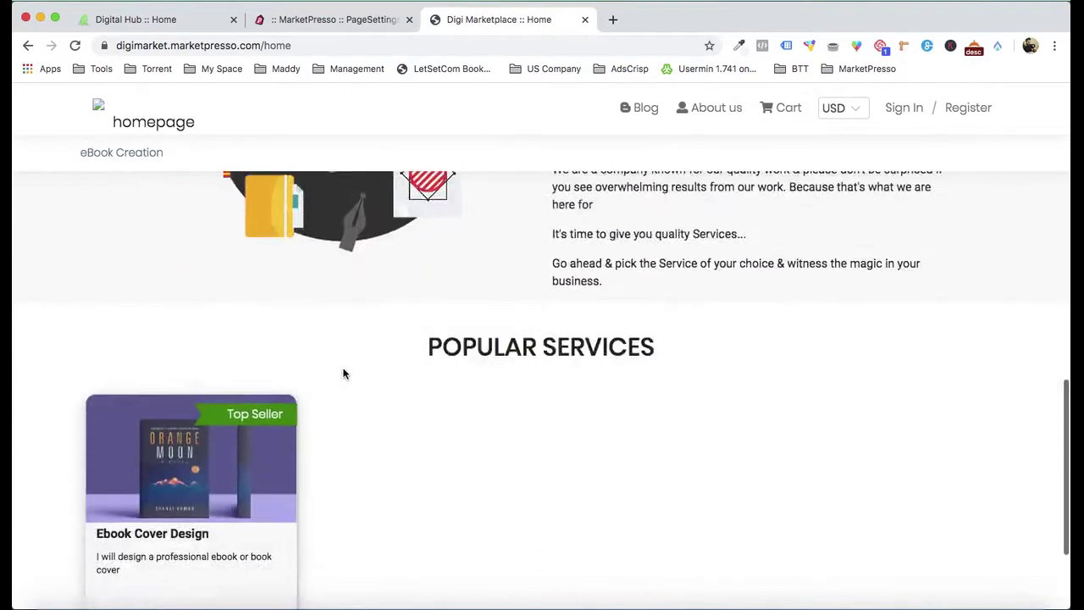
scroll(343, 373, "down", 10)
- Open the Ebook Cover Design service from the live home page and examine its gallery and package details
left_click(162, 387)
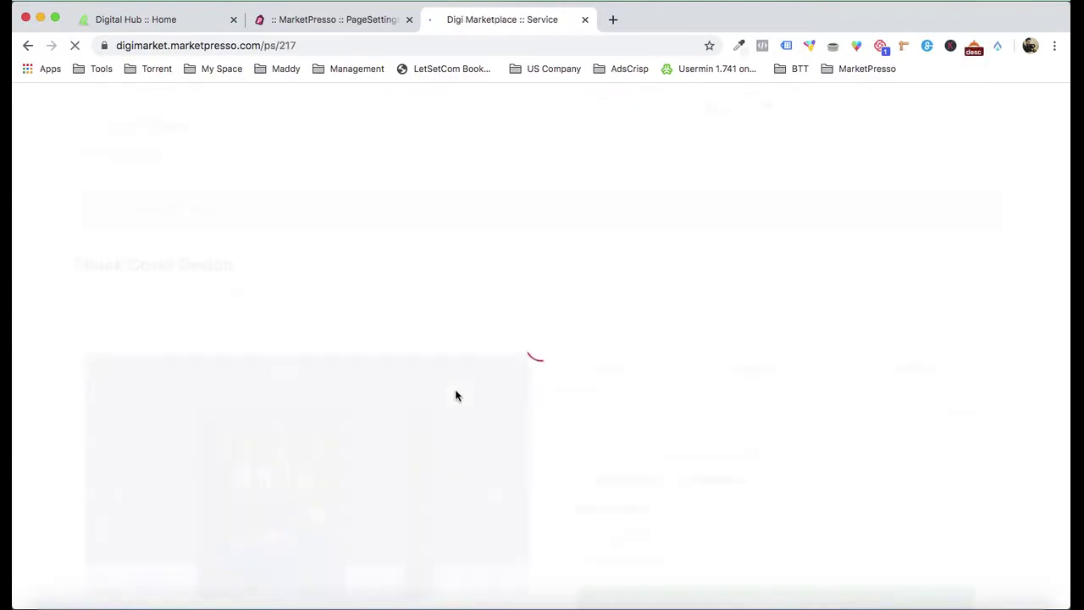
scroll(584, 309, "down", 5)
scroll(583, 309, "up", 2)
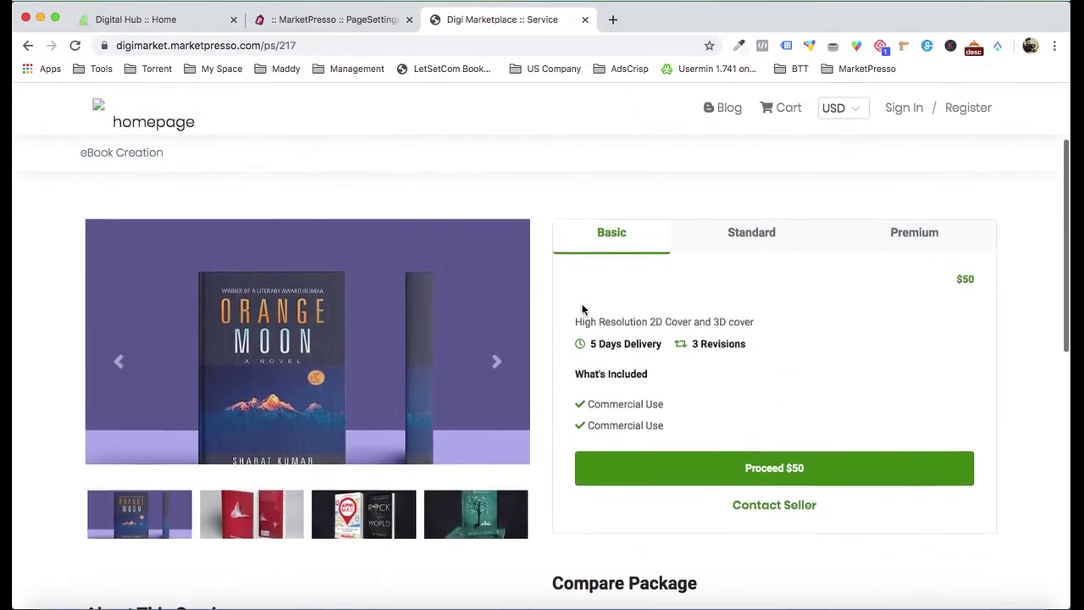
- Browse the Ebook Cover Design gallery images and view the Basic, Standard and Premium package details
left_click(496, 370)
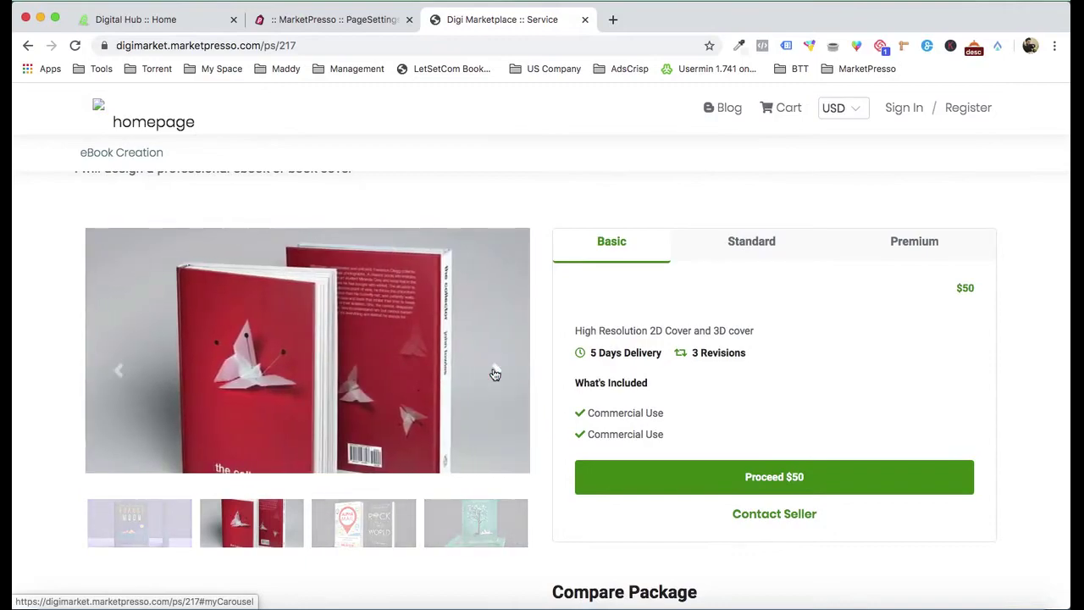
left_click(496, 373)
left_click(495, 373)
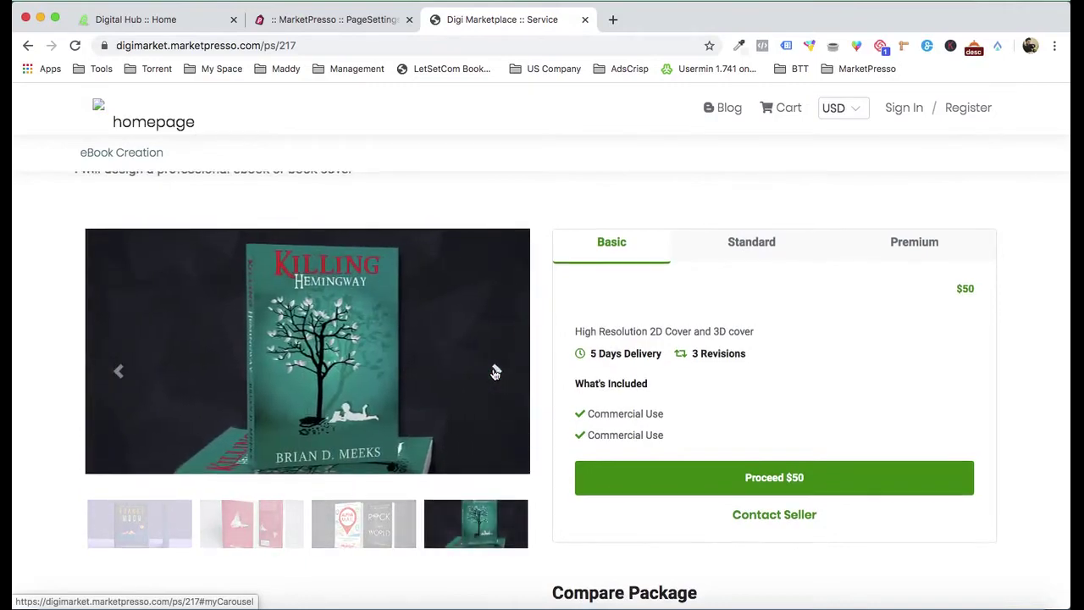
scroll(495, 374, "up", 1)
left_click(732, 305)
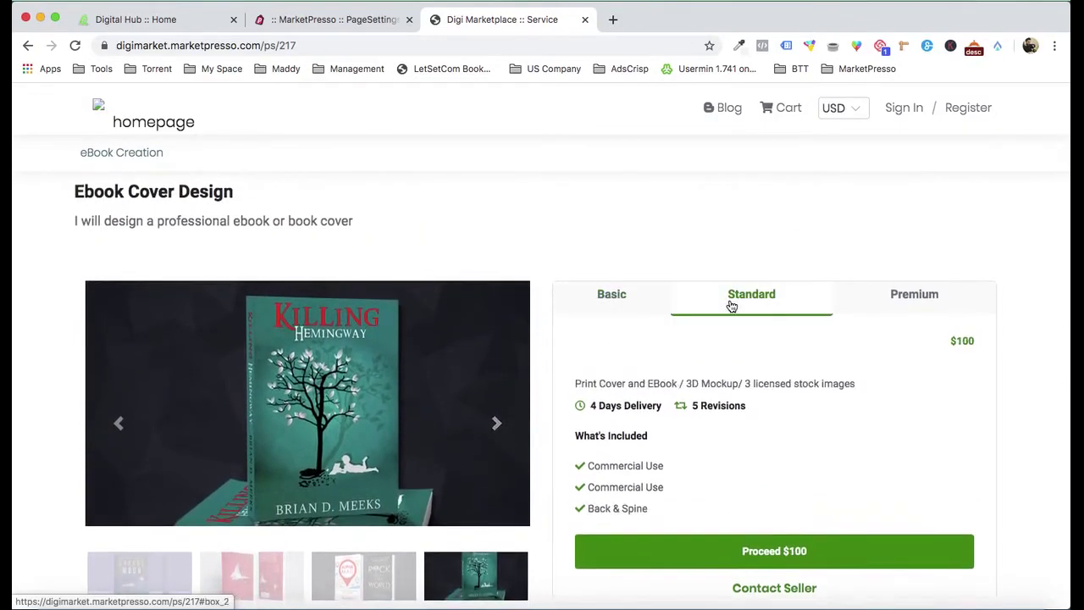
left_click(918, 302)
left_click(650, 293)
- Examine the service's description, Compare Package table and FAQ on the live page
scroll(650, 288, "down", 5)
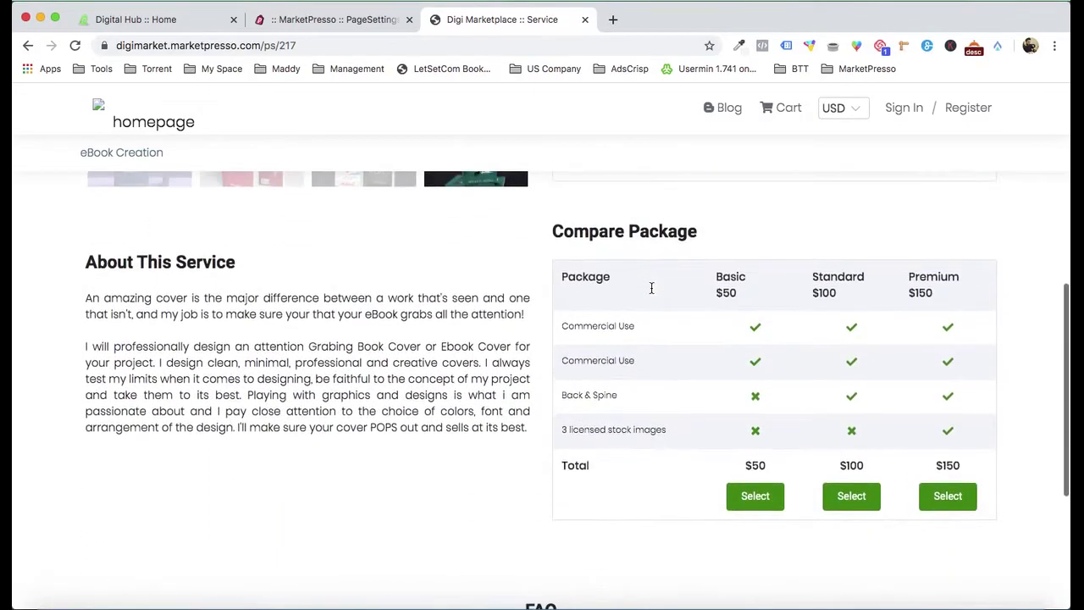
scroll(328, 276, "down", 1)
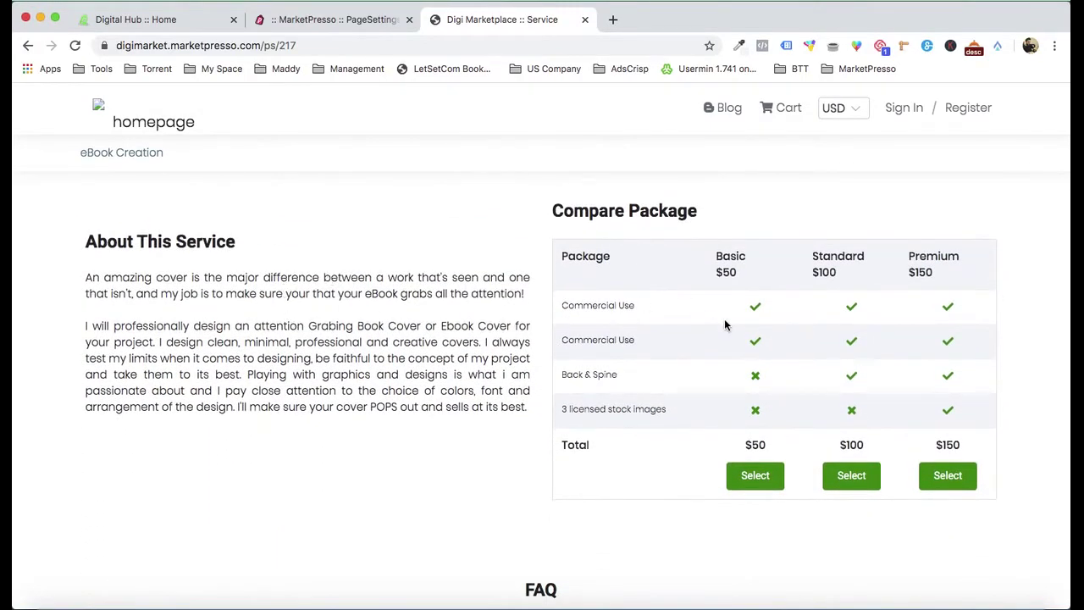
scroll(721, 322, "down", 5)
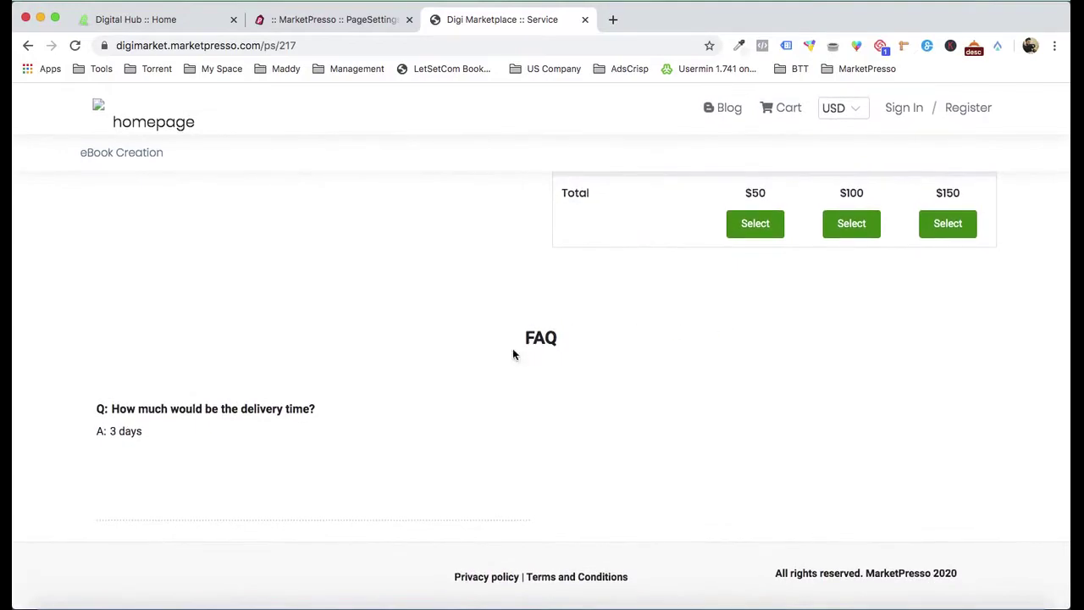
scroll(685, 424, "up", 10)
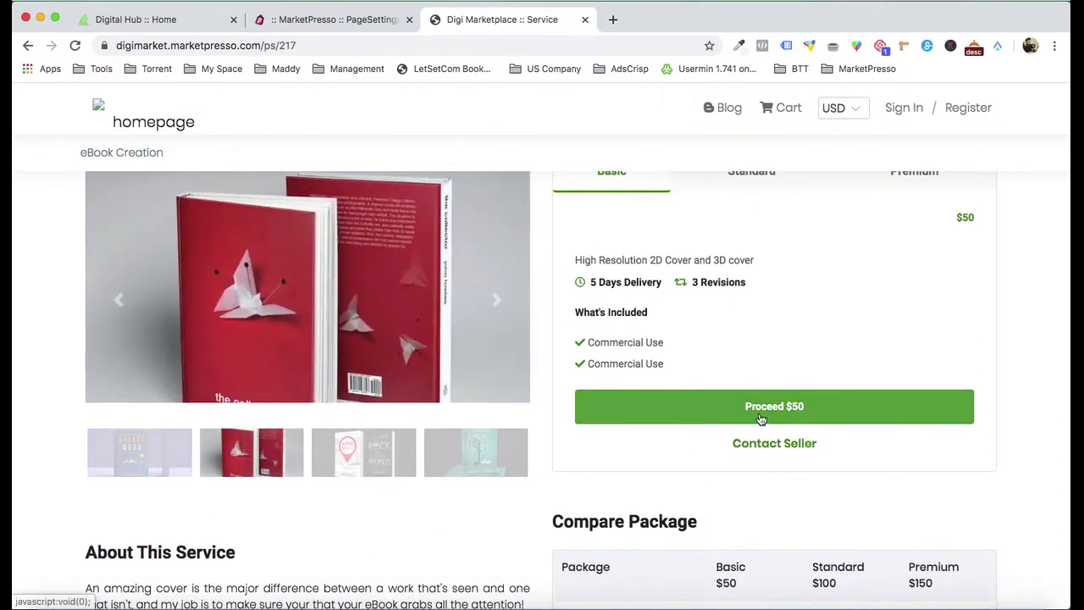
- Add the Basic package of Ebook Cover Design to the cart, view its order page and return to the marketplace home
left_click(761, 419)
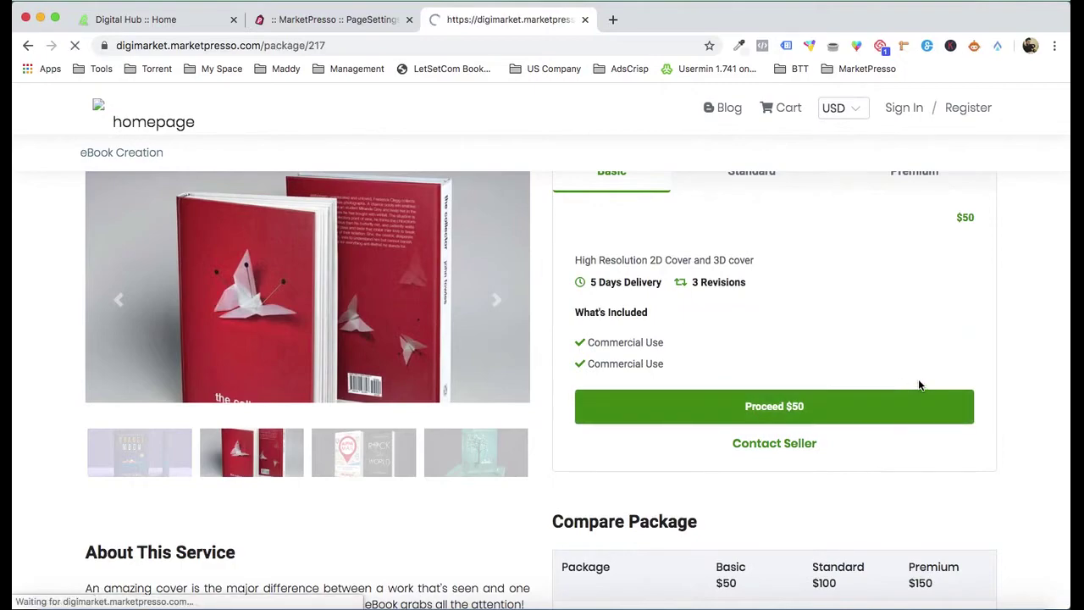
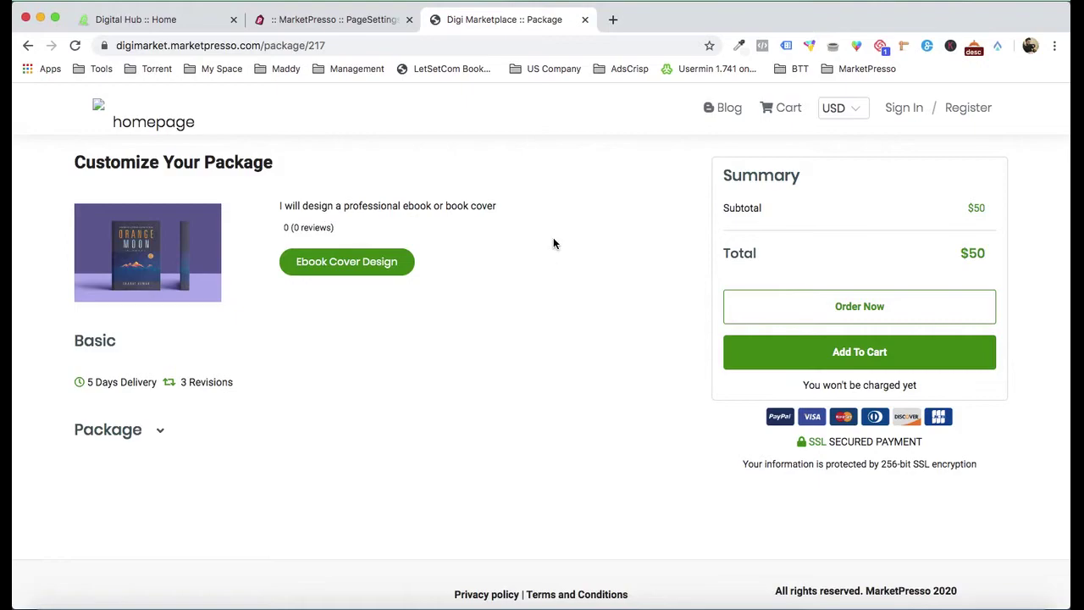
left_click(849, 354)
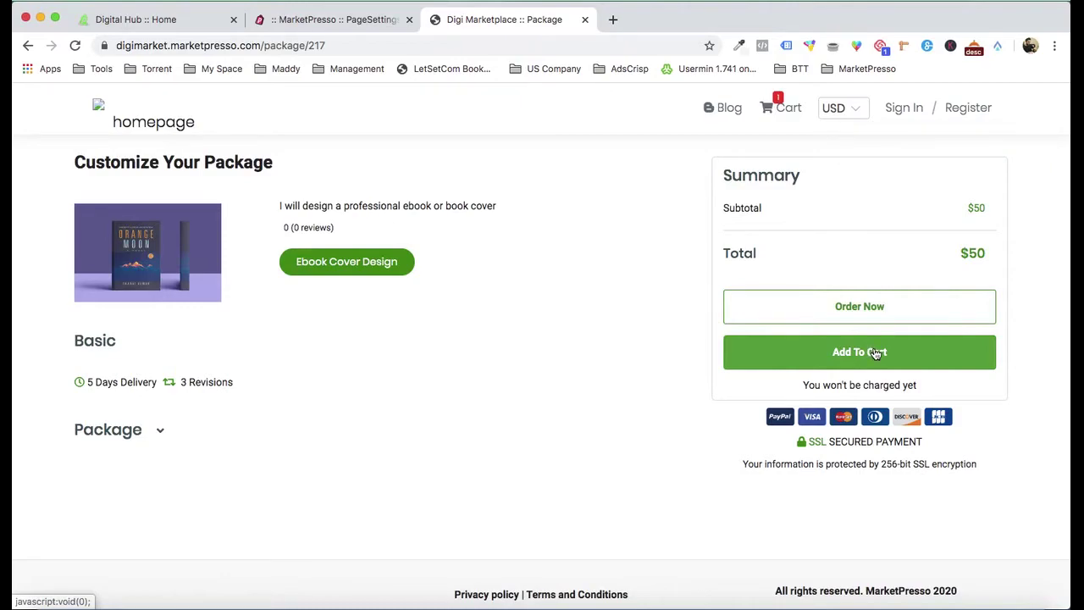
left_click(855, 309)
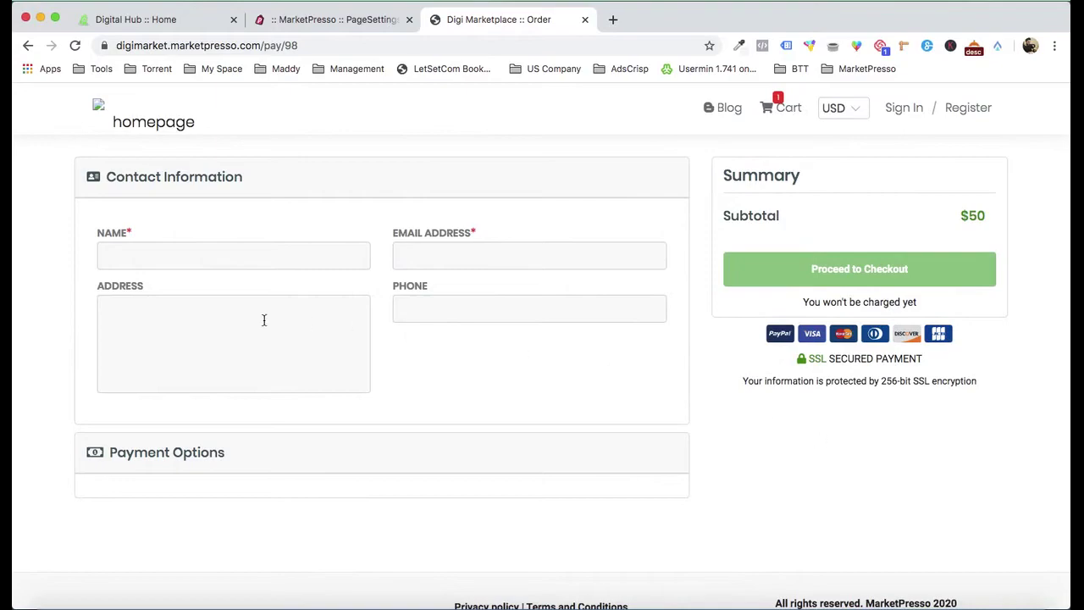
left_click(193, 127)
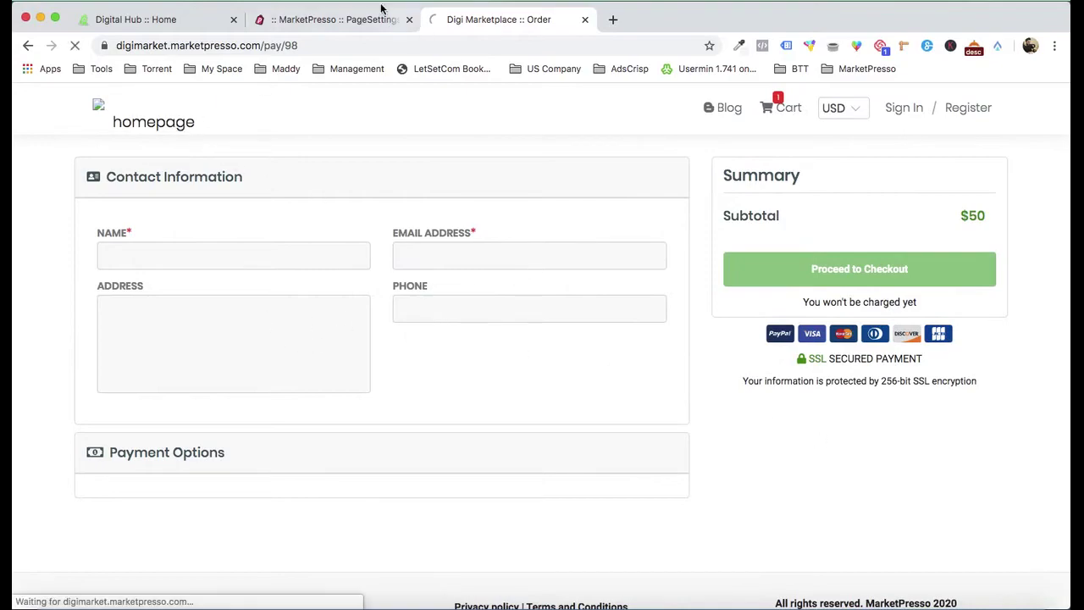
- Return to MarketPresso, look over the page customization preview and go back to the page settings
left_click(364, 20)
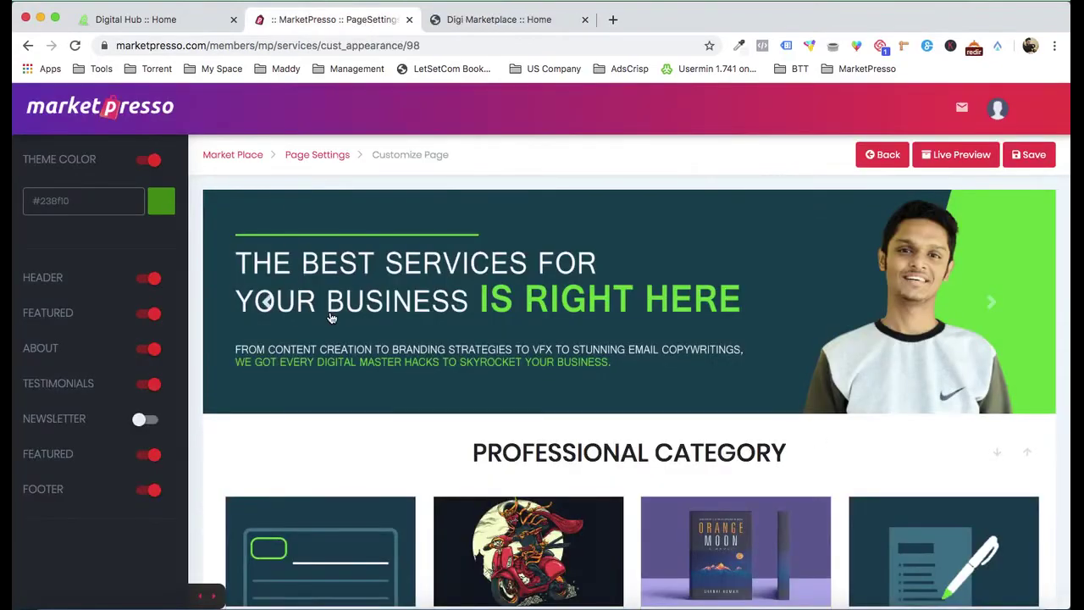
scroll(503, 322, "down", 10)
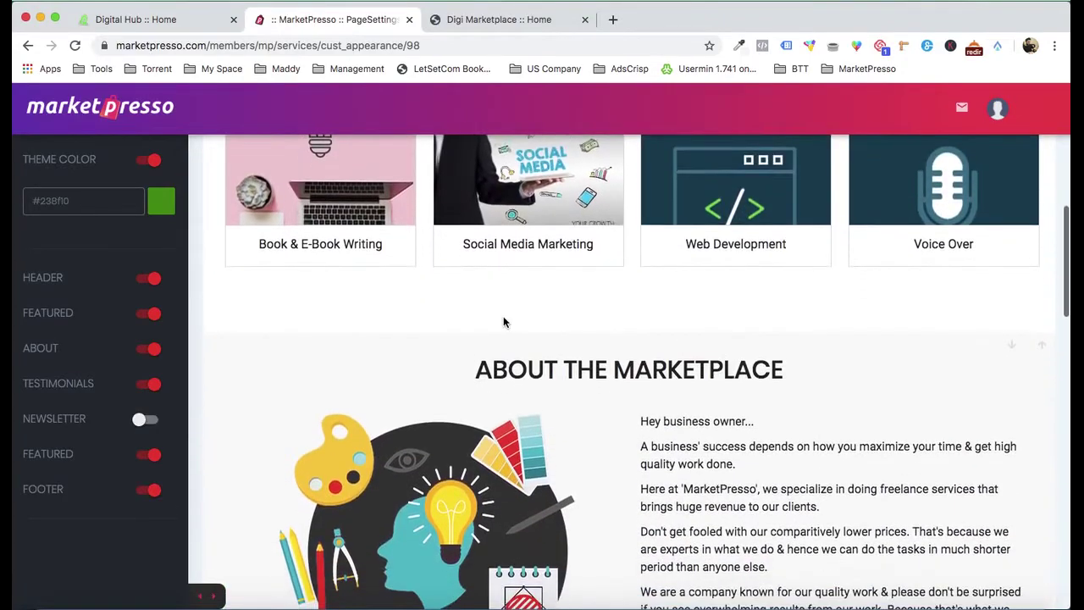
scroll(503, 322, "up", 10)
left_click(873, 156)
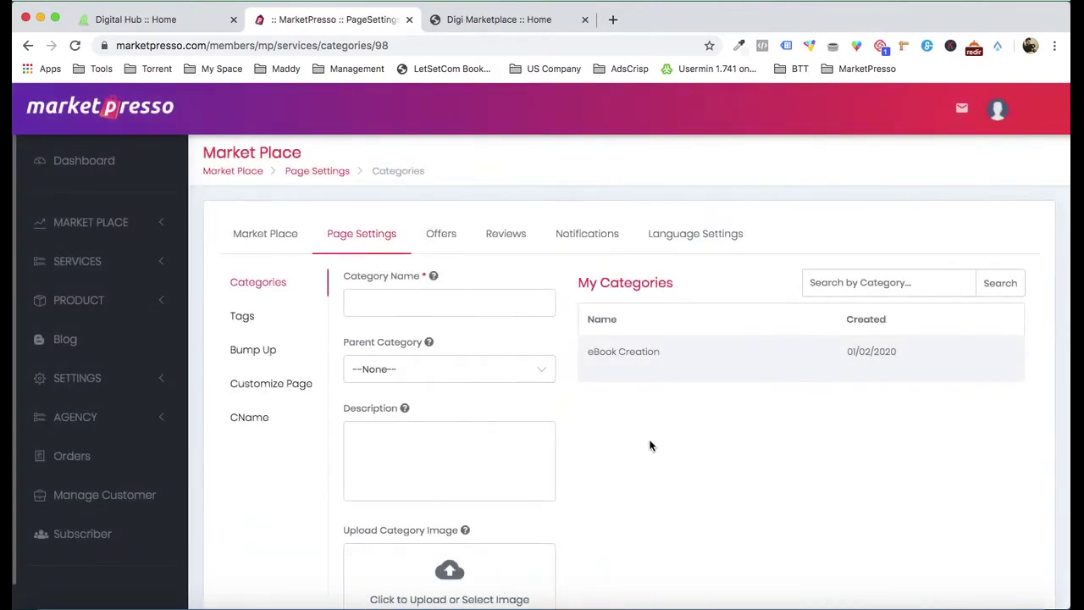
- Start a new marketplace review with the customer's name, the description "I love it" and the Ebook Cover Design service
left_click(487, 239)
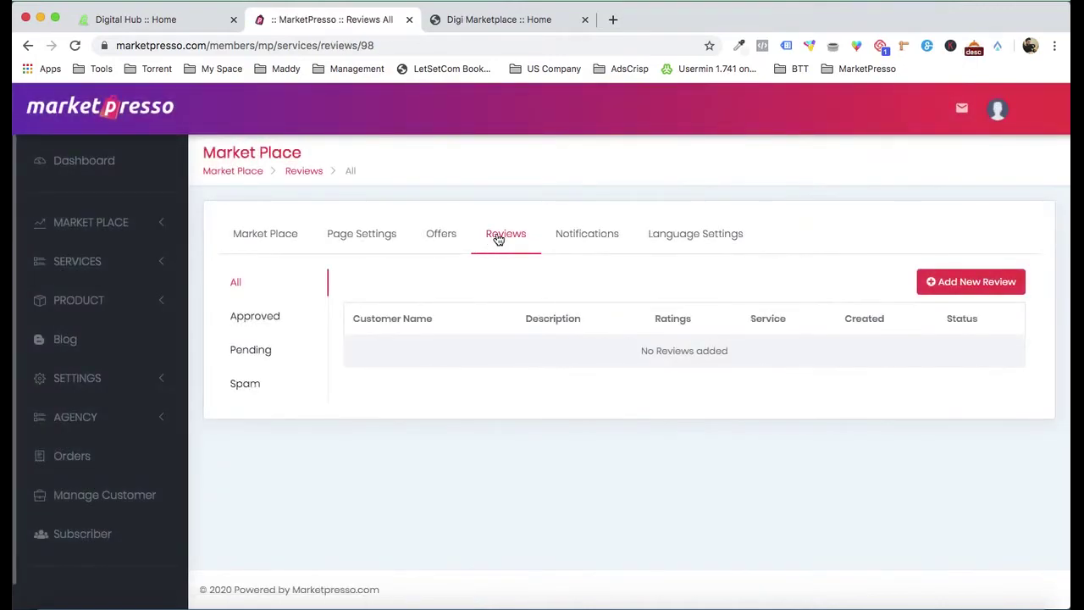
left_click(972, 288)
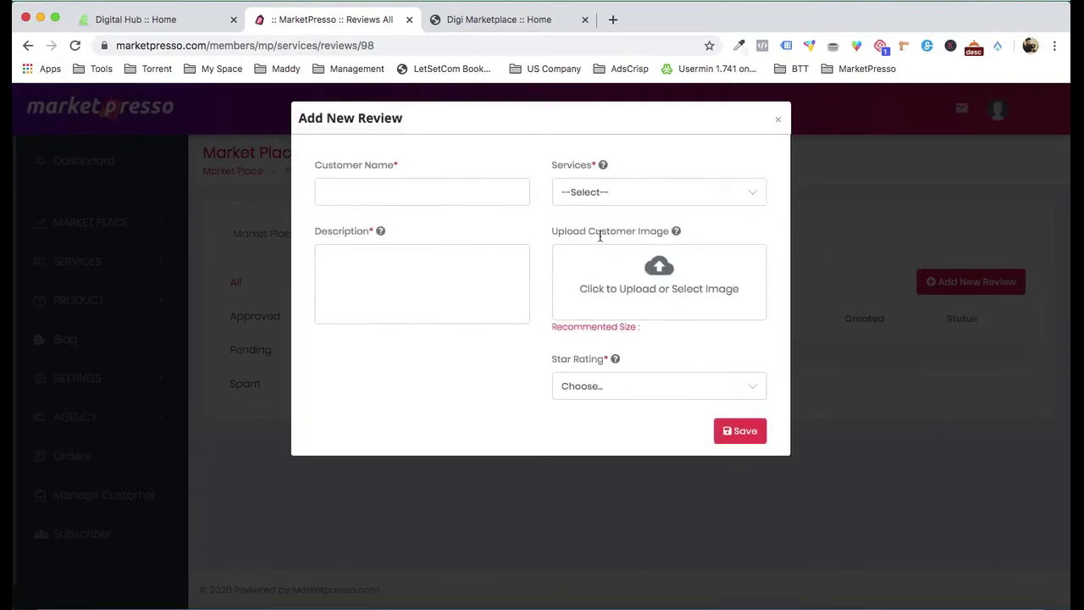
left_click(402, 194)
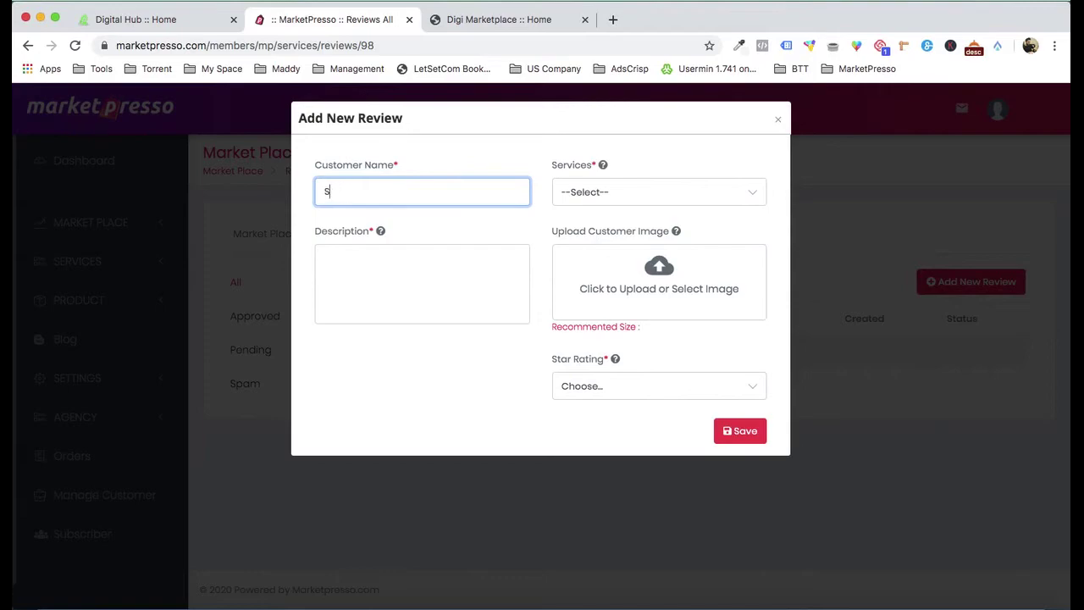
left_click(394, 274)
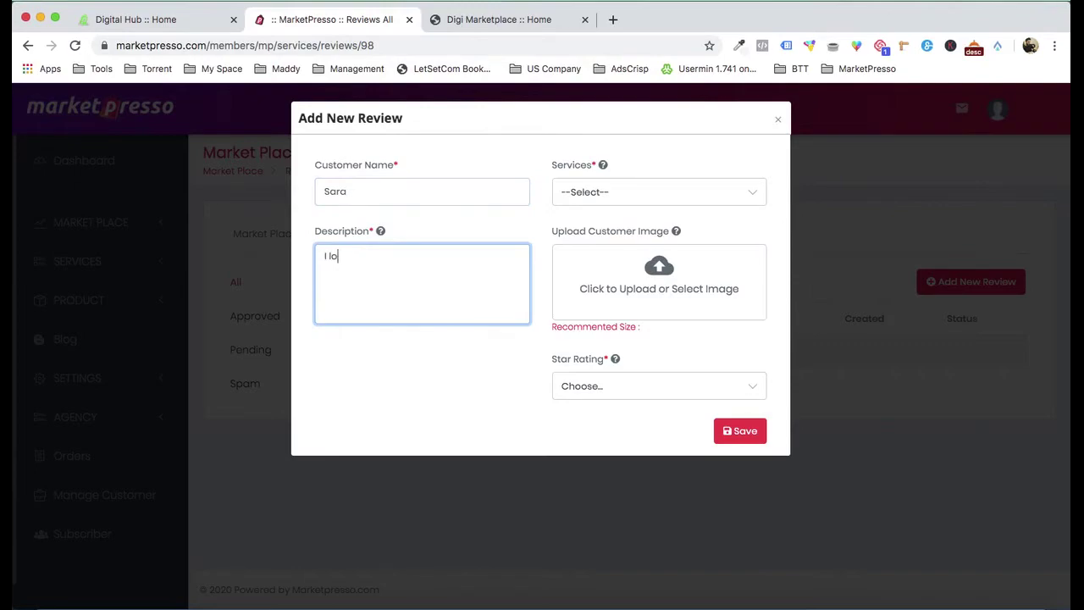
left_click(614, 195)
left_click(623, 204)
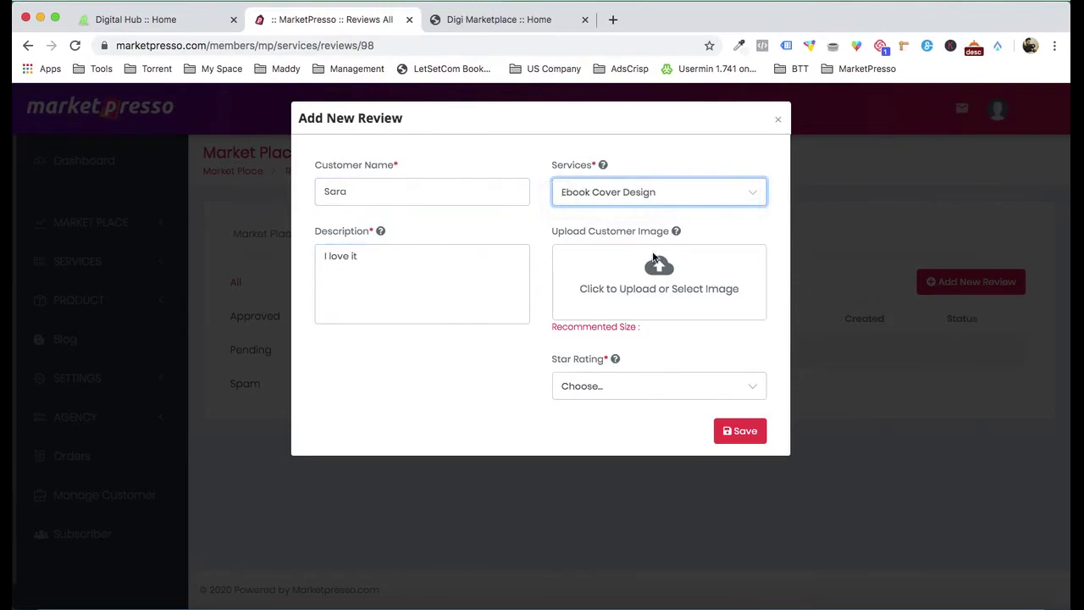
- Upload testimonial2.jpg from the Demo folder and choose it as the review's customer image
left_click(674, 288)
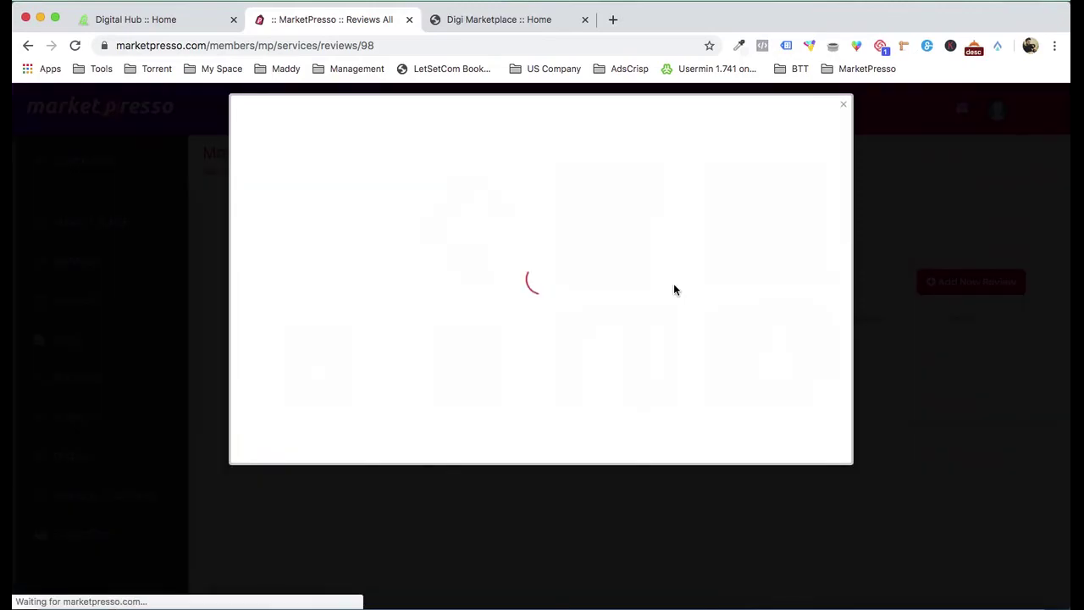
left_click(295, 199)
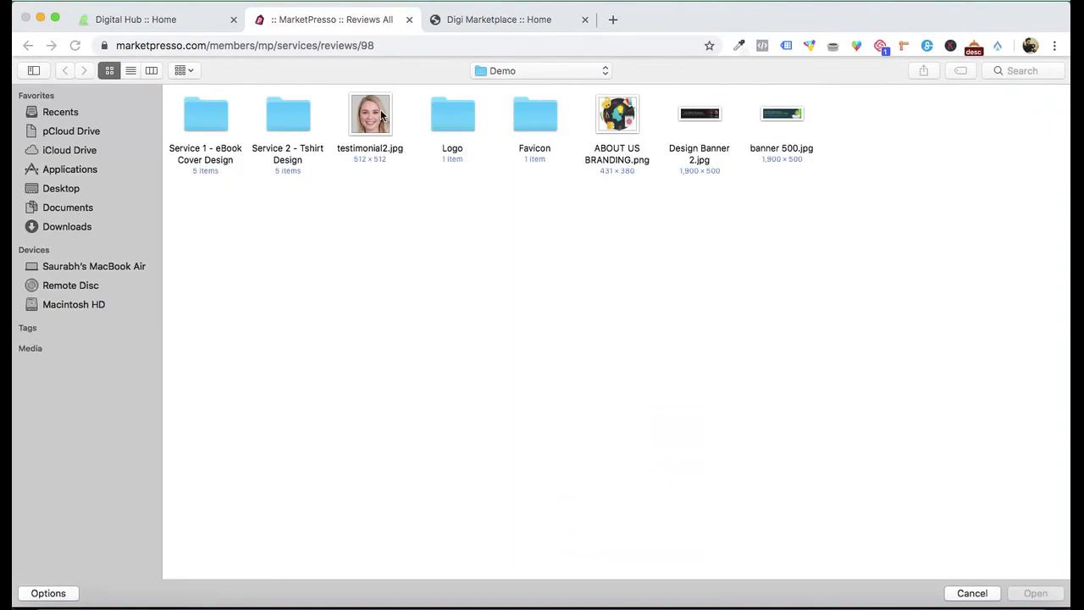
double_click(380, 111)
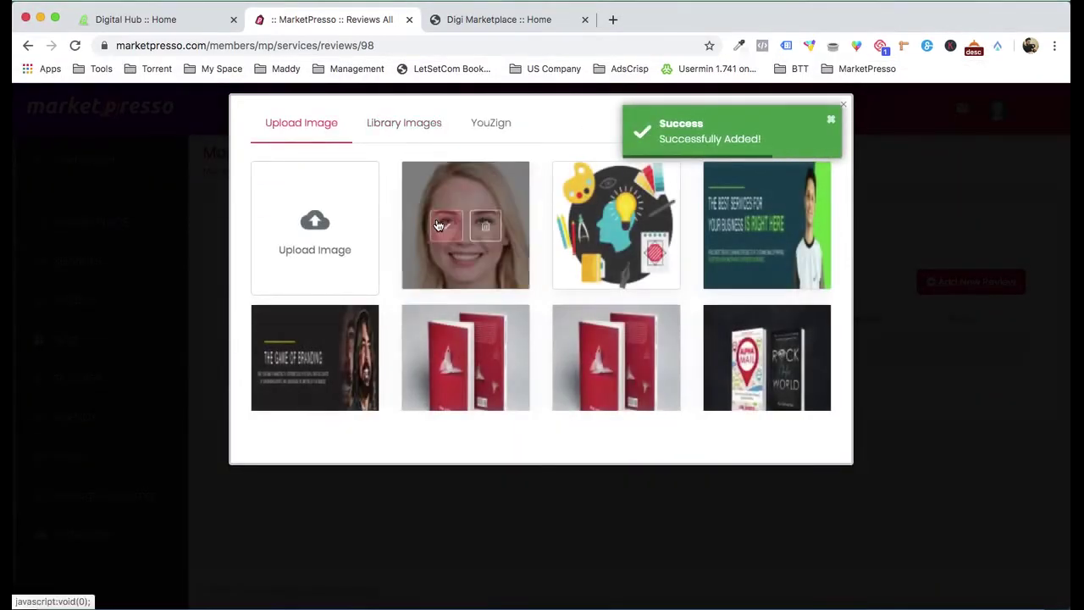
left_click(440, 225)
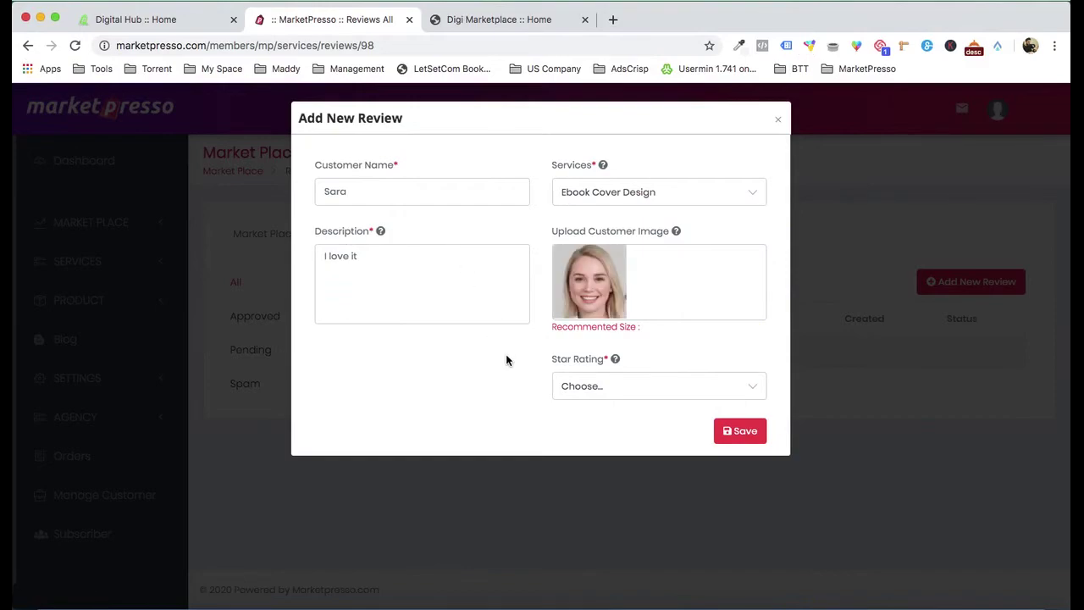
- Set the review's star rating to 5 and save the review
left_click(593, 386)
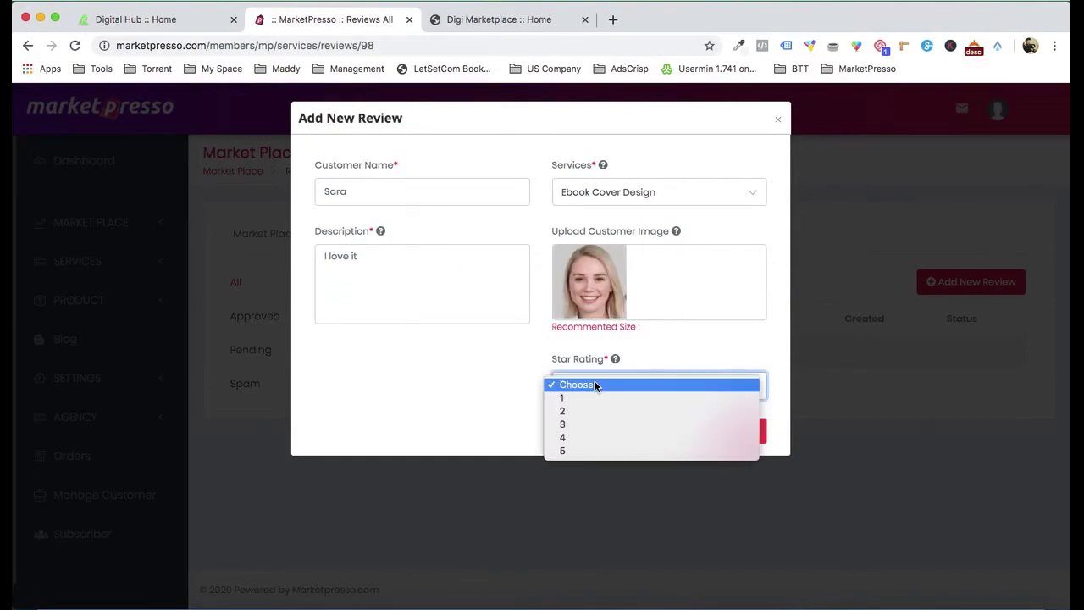
left_click(589, 451)
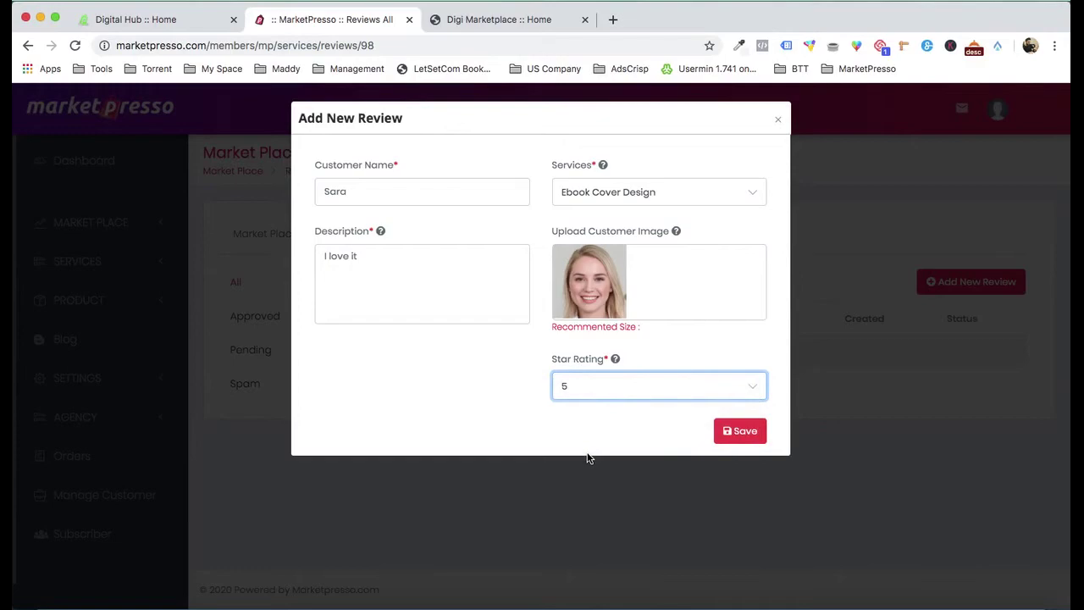
left_click(738, 436)
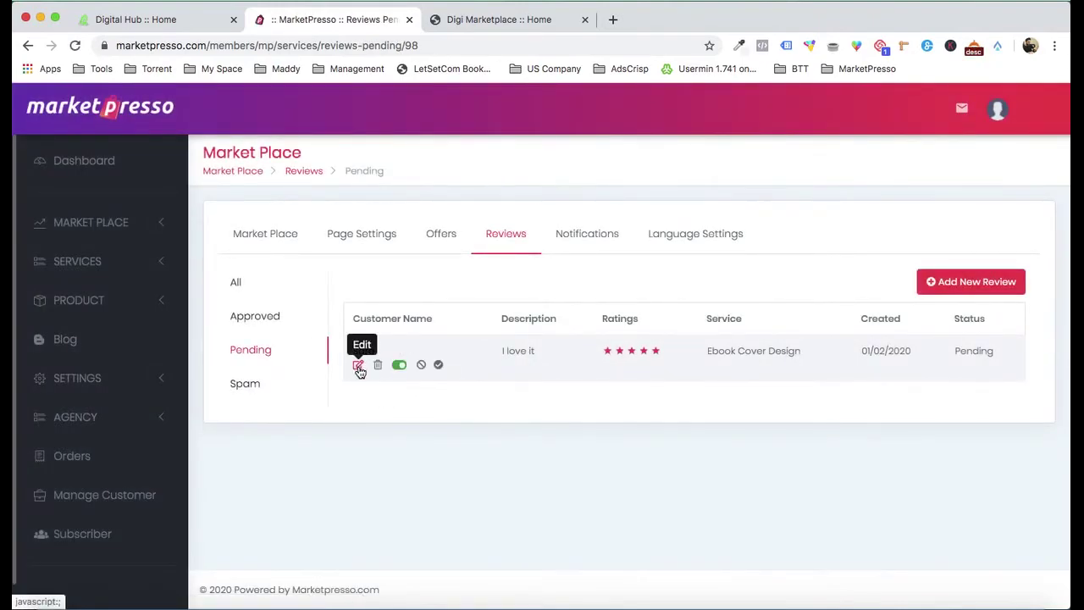
- Approve the pending Ebook Cover Design review and view the approved reviews
left_click(438, 366)
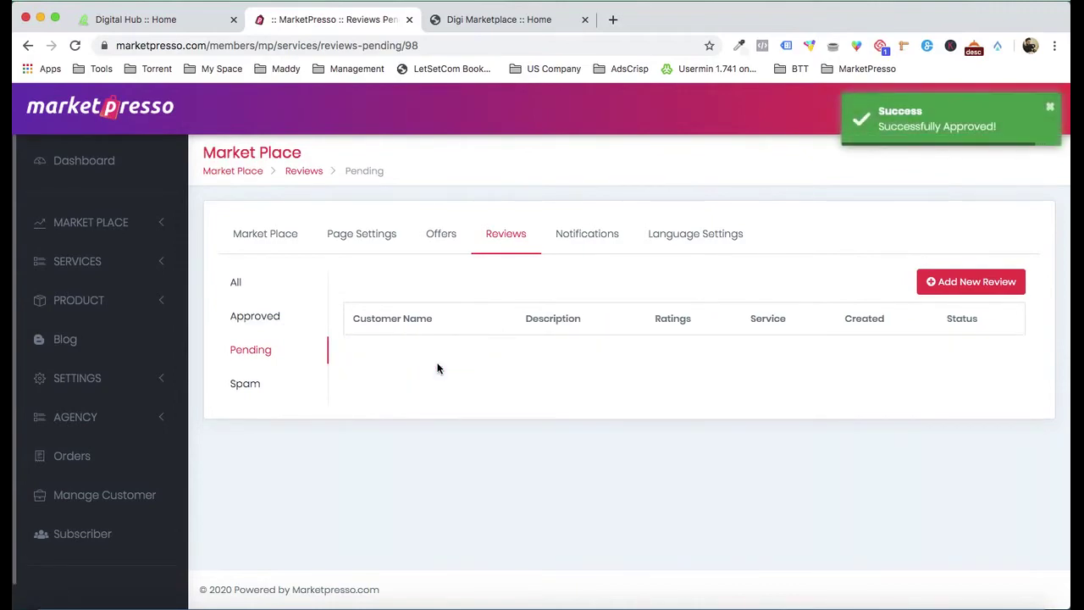
left_click(265, 318)
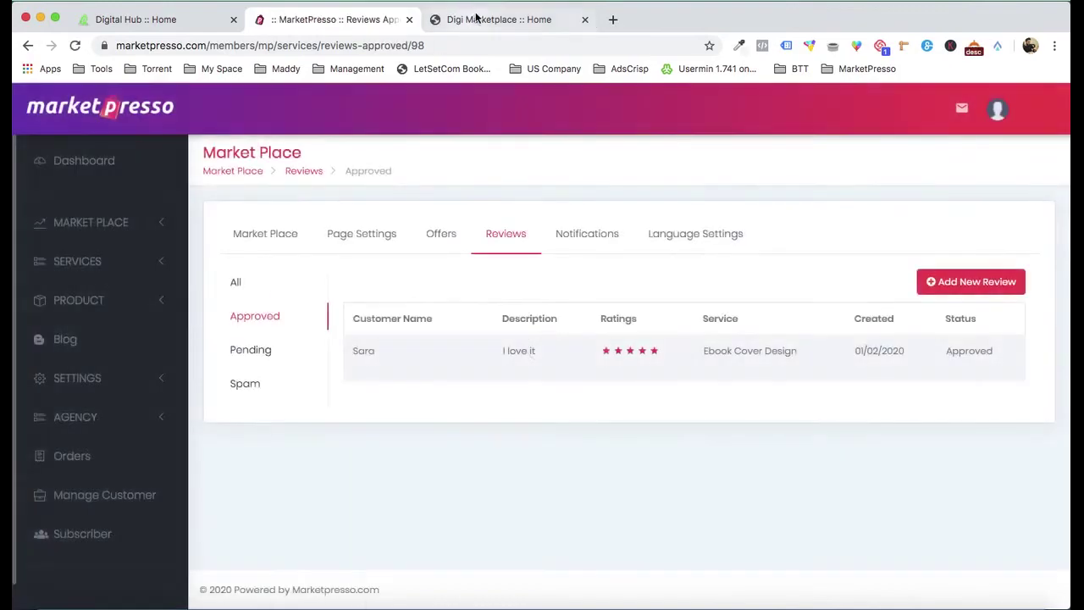
- Check the live Ebook Cover Design page in a new tab for the review and reload the marketplace home page
left_click(476, 19)
scroll(453, 161, "down", 15)
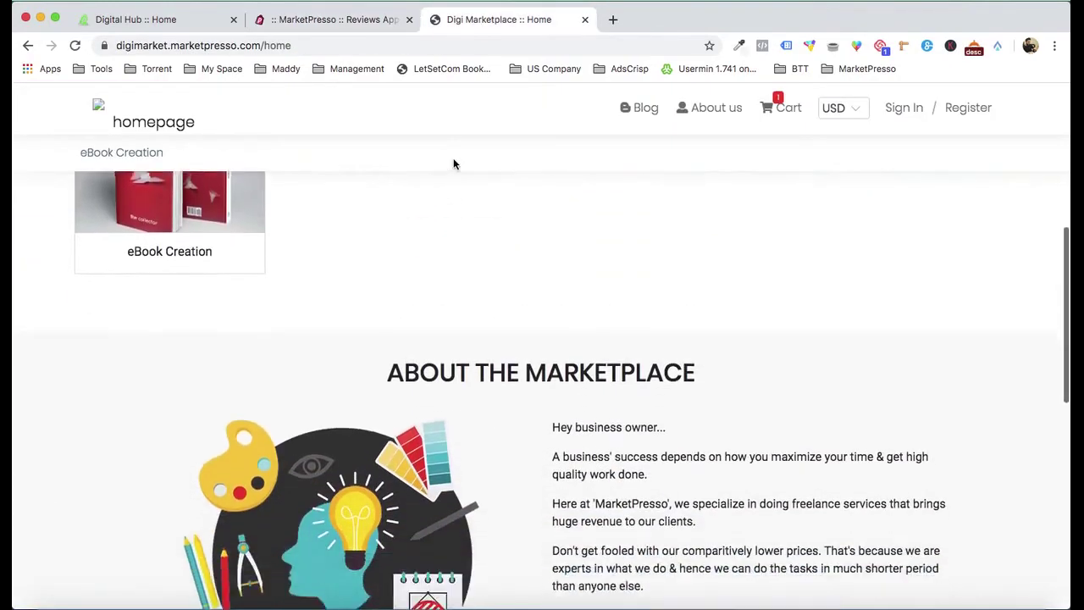
right_click(259, 380)
left_click(279, 381)
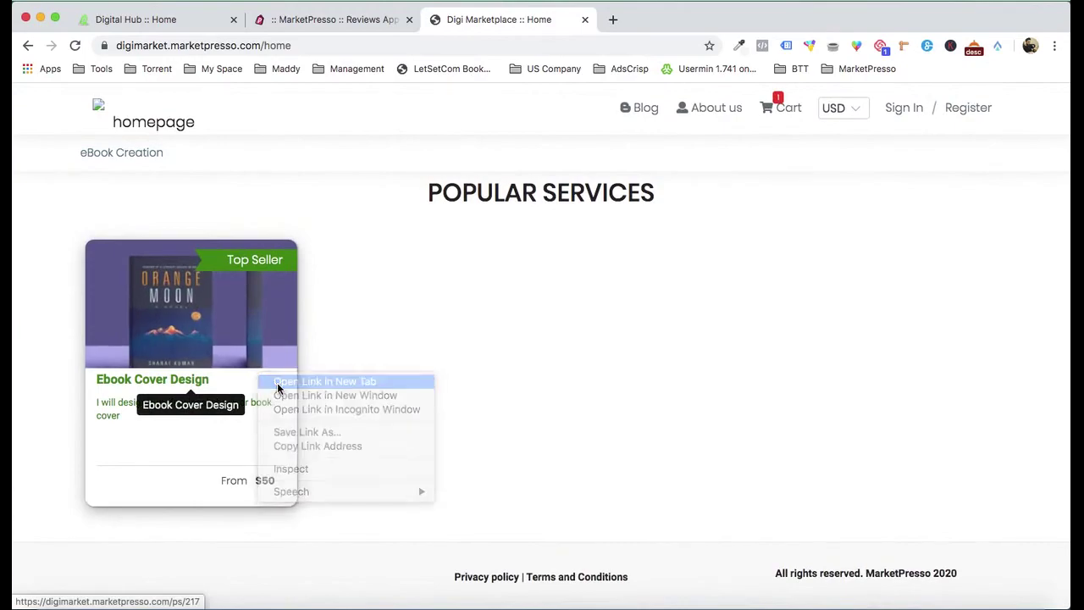
left_click(649, 21)
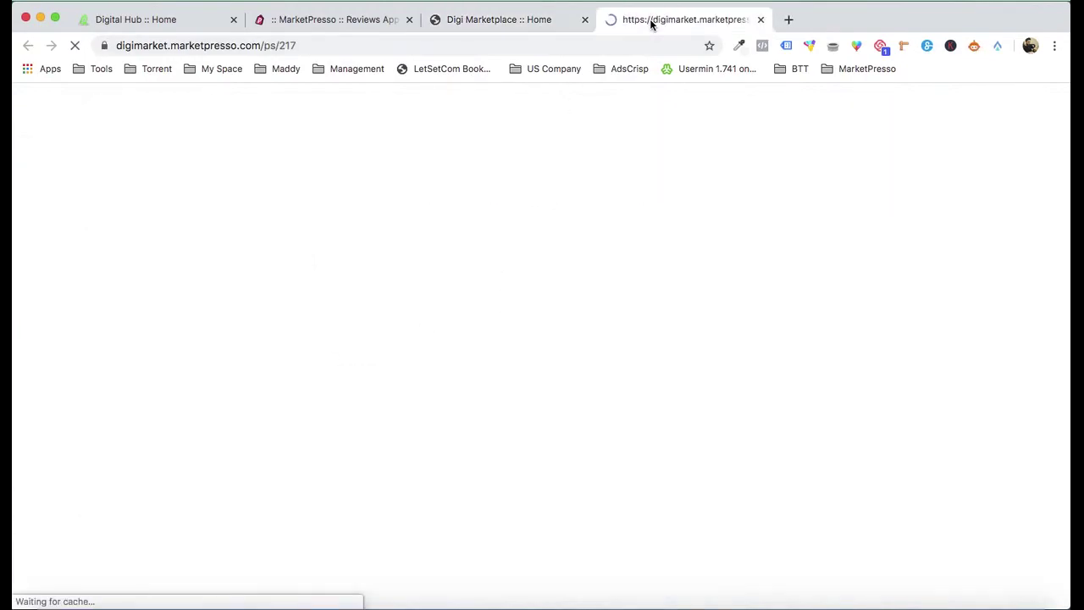
scroll(683, 297, "down", 10)
scroll(535, 297, "up", 10)
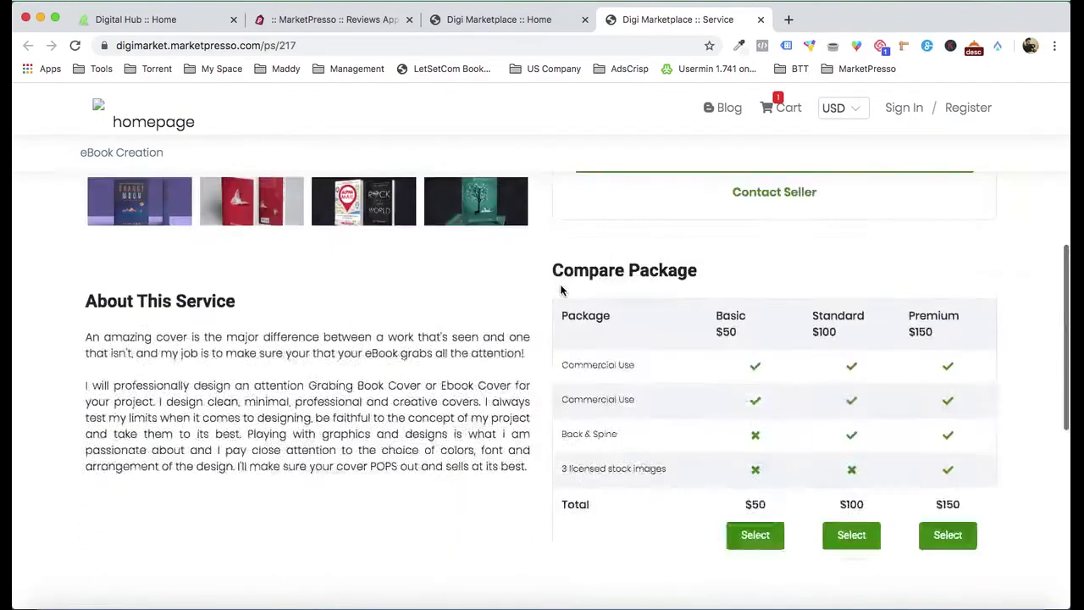
left_click(538, 19)
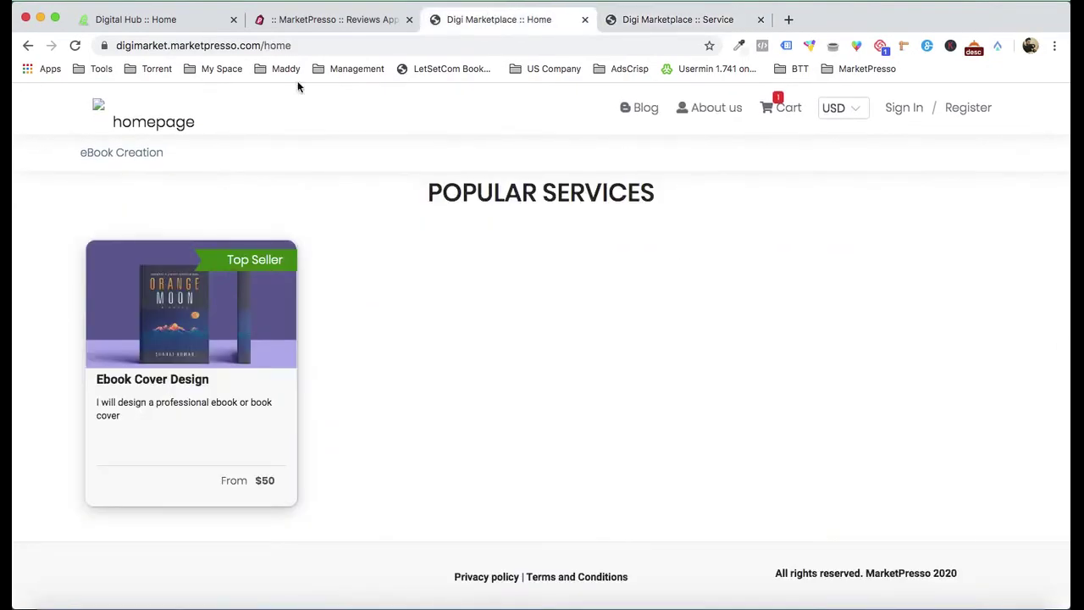
left_click(171, 127)
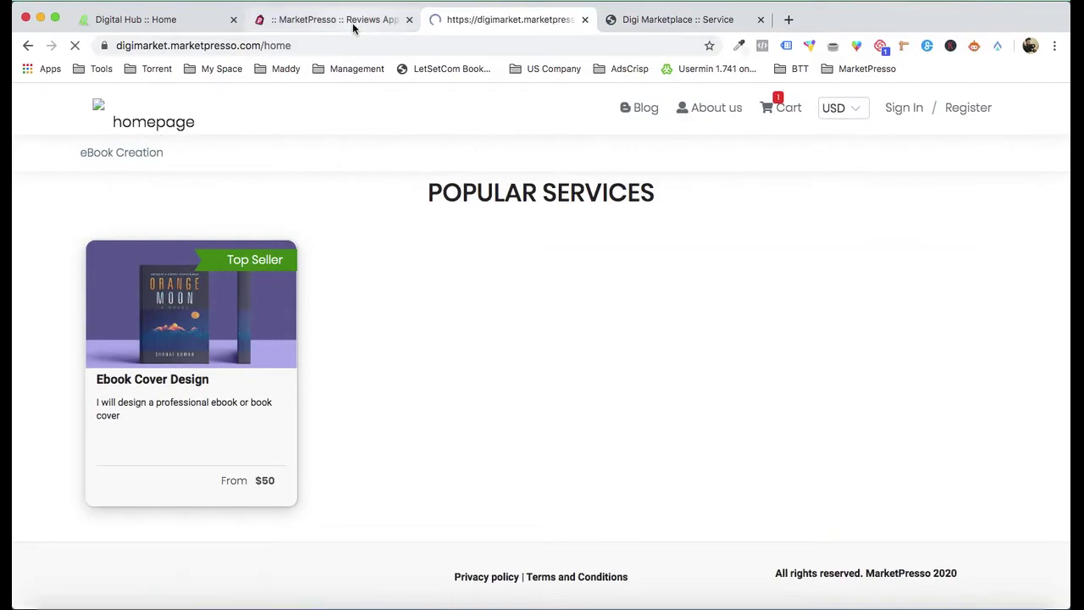
- Activate the home page display for the approved Ebook Cover Design review in the MarketPresso admin
left_click(352, 25)
mouse_move(432, 368)
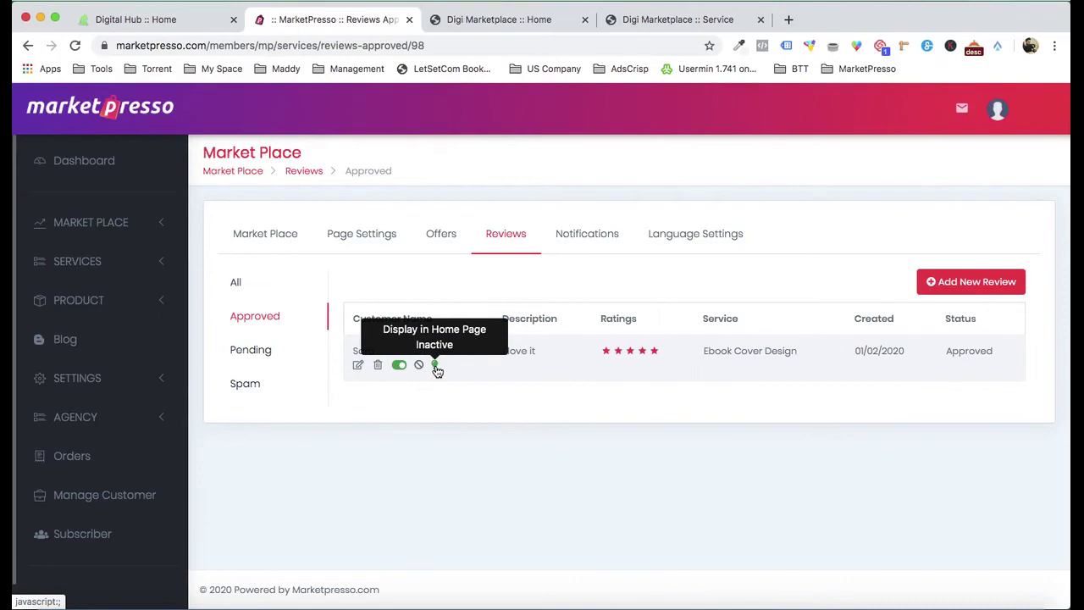
left_click(434, 366)
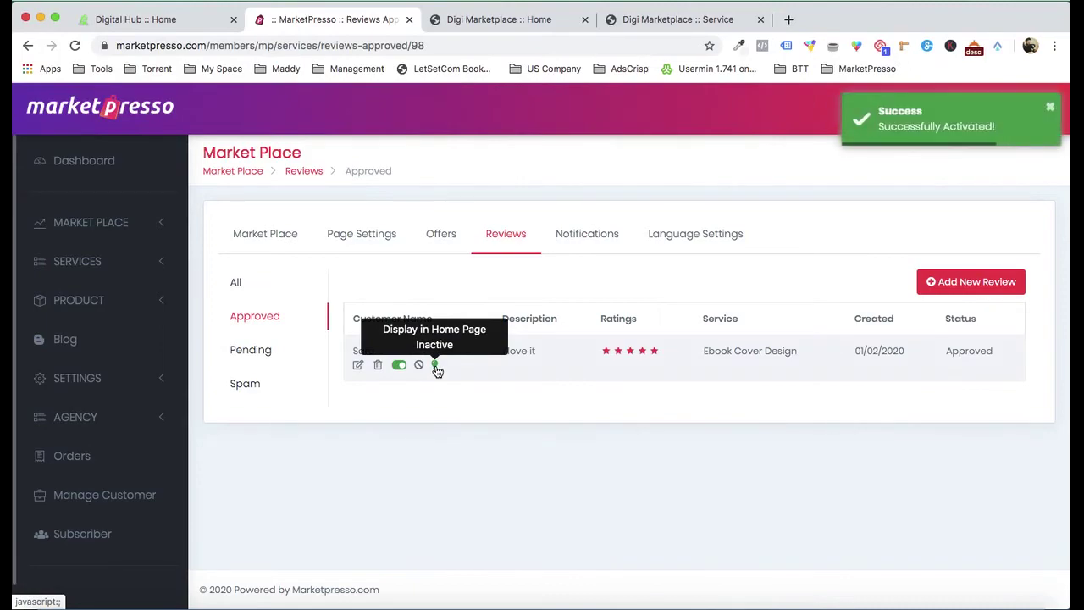
- Reload the live Digi Marketplace home page and check its banner, category, popular services and customer testimonials sections
left_click(641, 21)
left_click(518, 20)
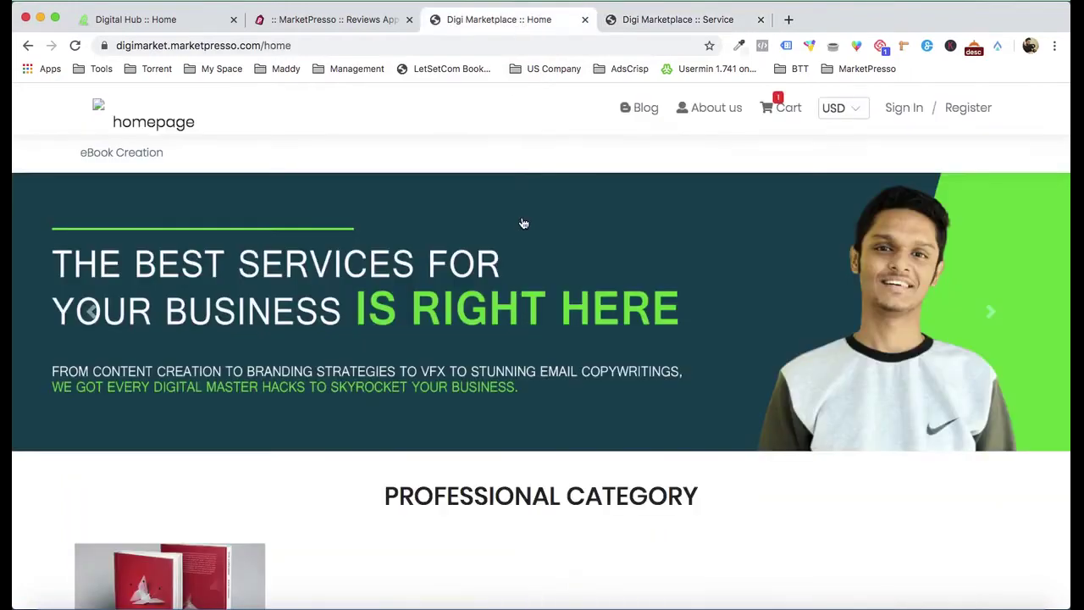
scroll(521, 223, "down", 15)
scroll(522, 222, "up", 5)
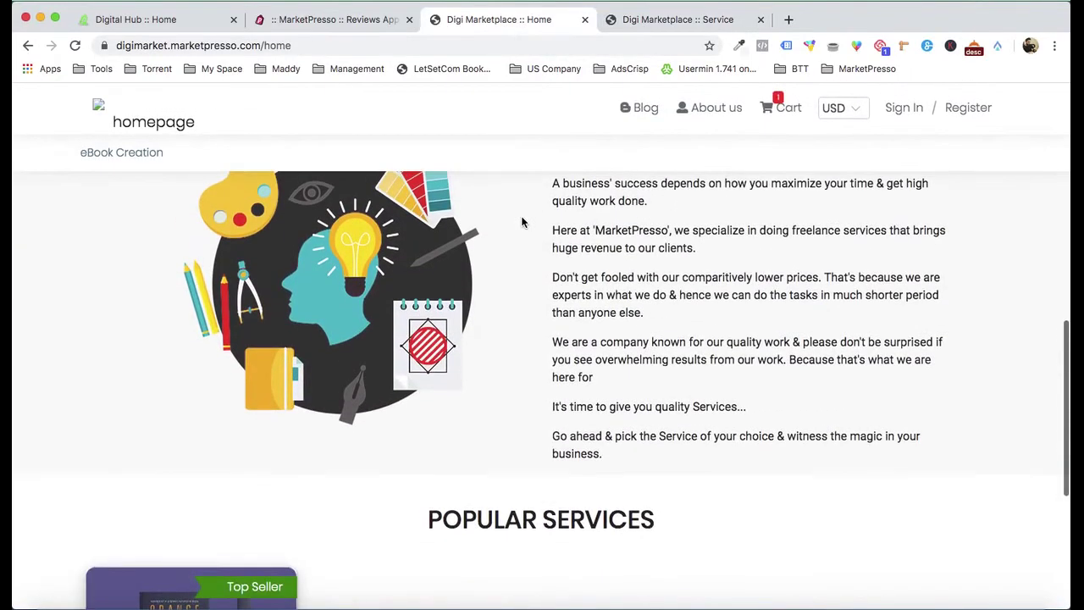
key("super+r")
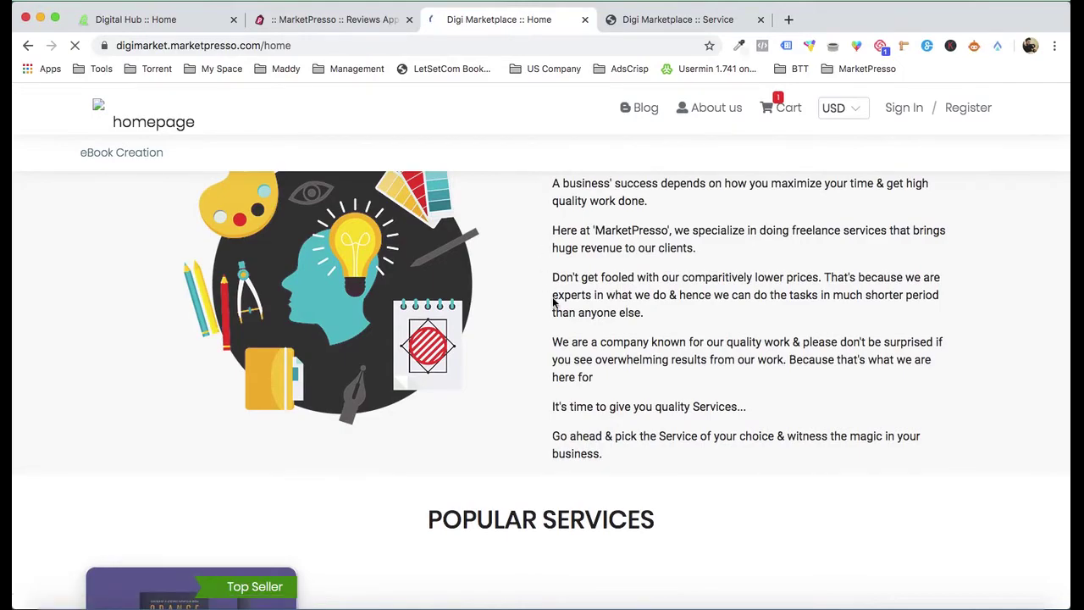
scroll(552, 302, "down", 3)
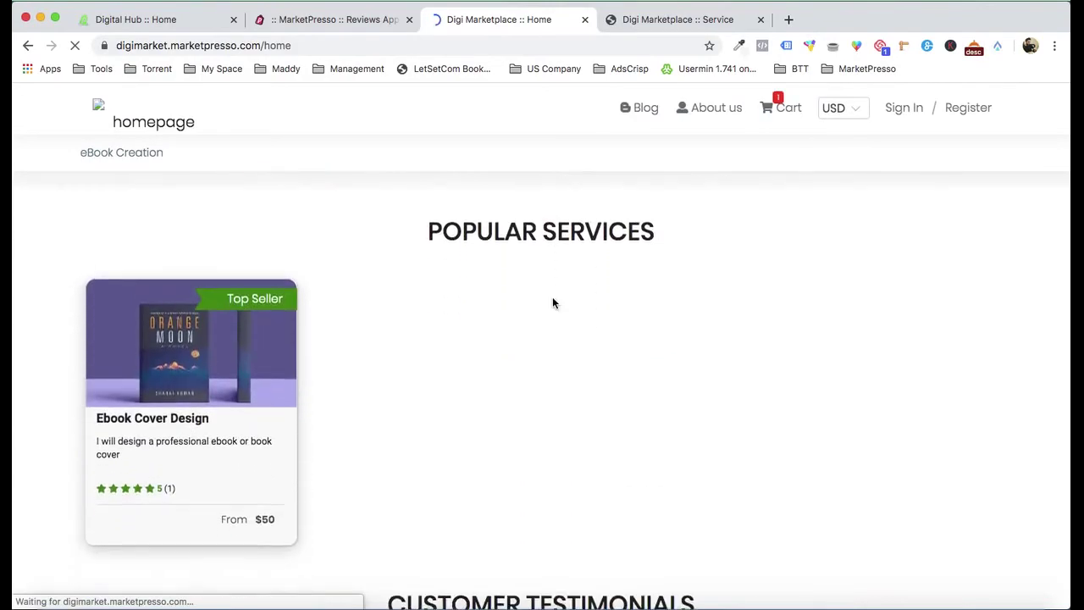
scroll(552, 303, "down", 4)
scroll(220, 415, "up", 2)
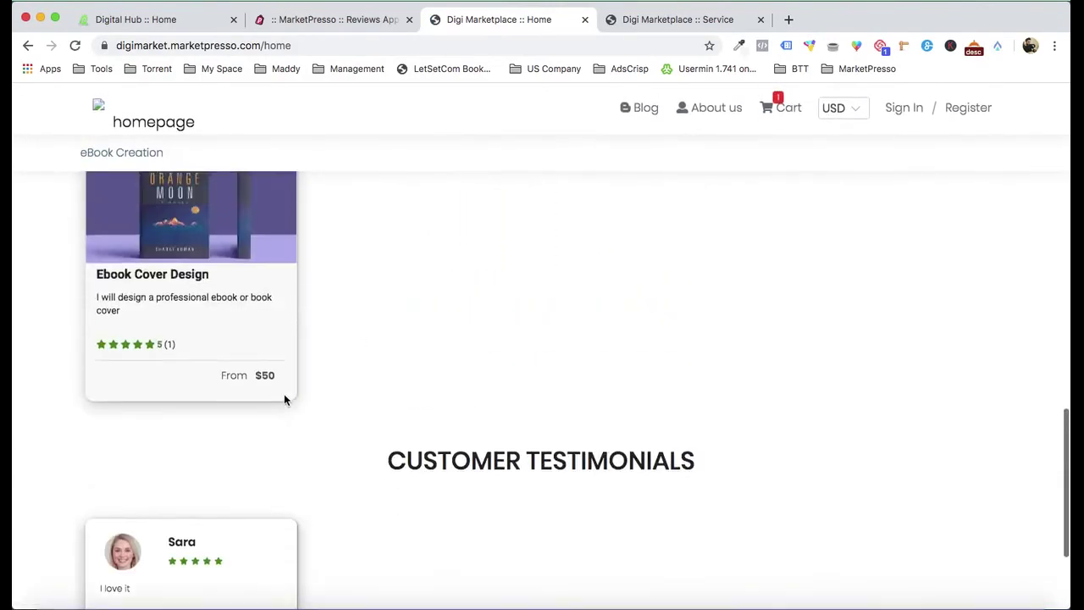
scroll(283, 399, "down", 1)
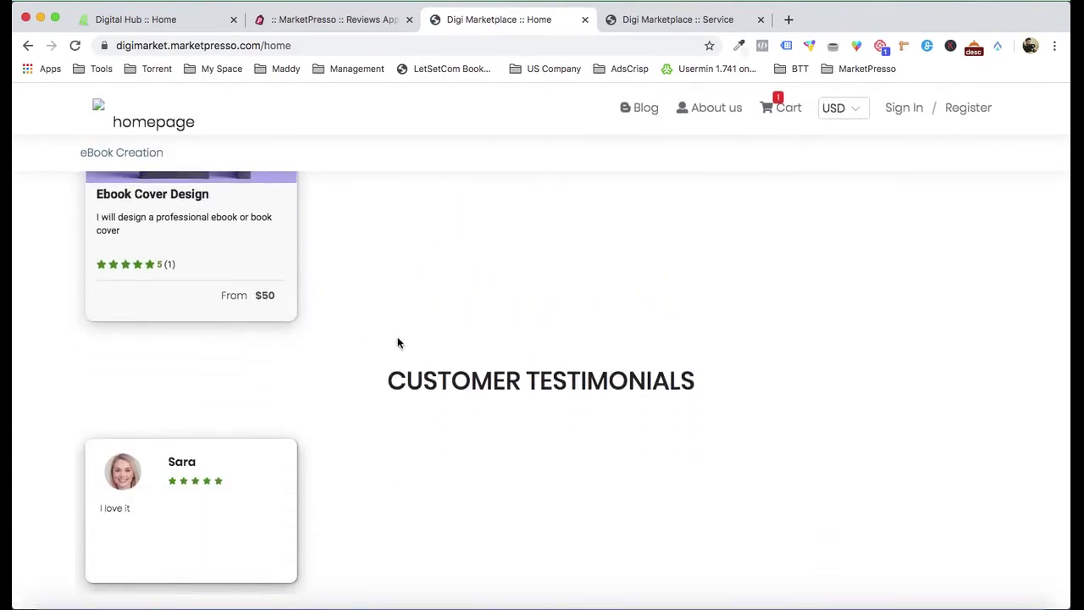
scroll(441, 218, "up", 1)
scroll(391, 282, "up", 2)
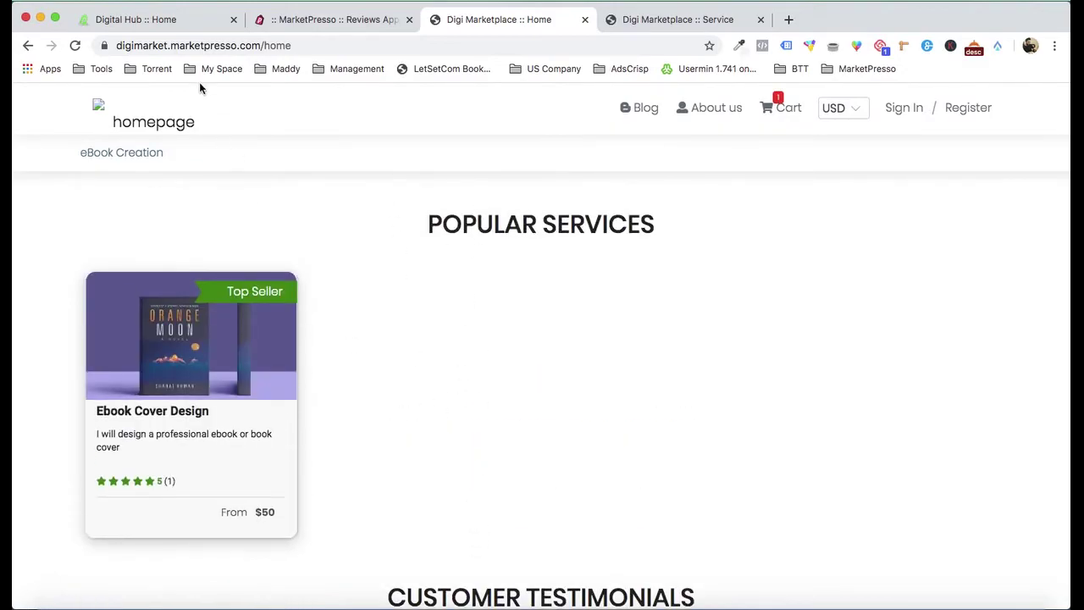
scroll(263, 245, "down", 5)
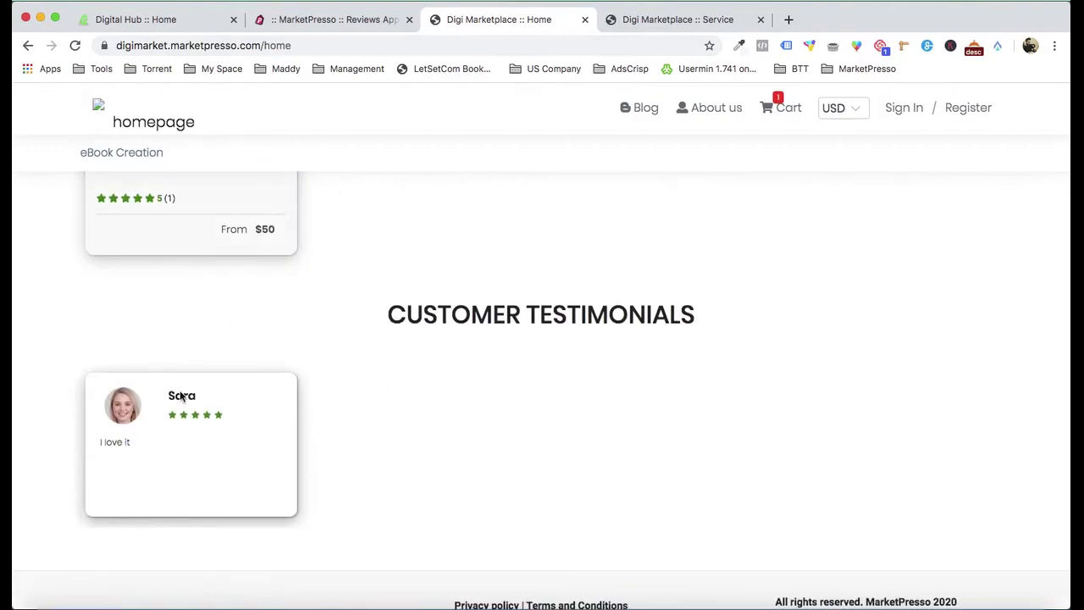
scroll(180, 394, "up", 3)
scroll(180, 393, "up", 10)
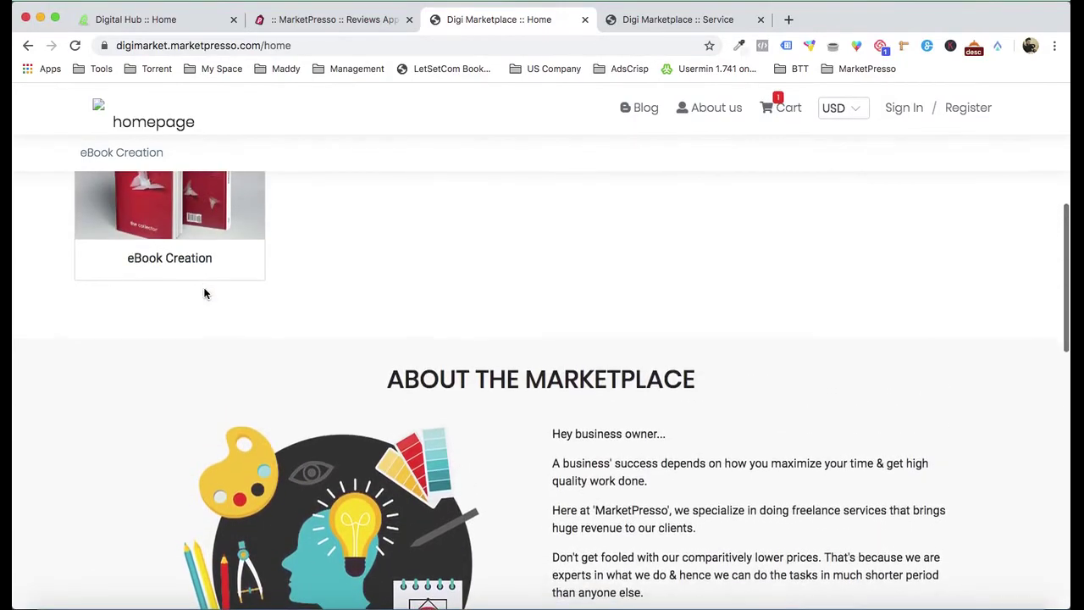
scroll(550, 499, "up", 10)
scroll(266, 479, "down", 3)
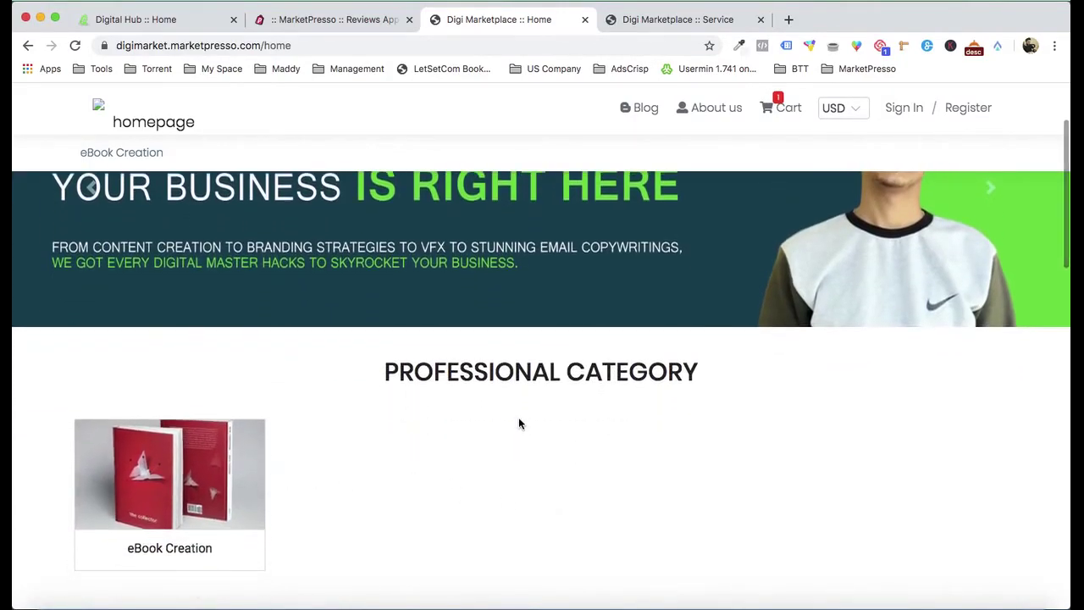
scroll(518, 421, "up", 2)
scroll(518, 416, "up", 1)
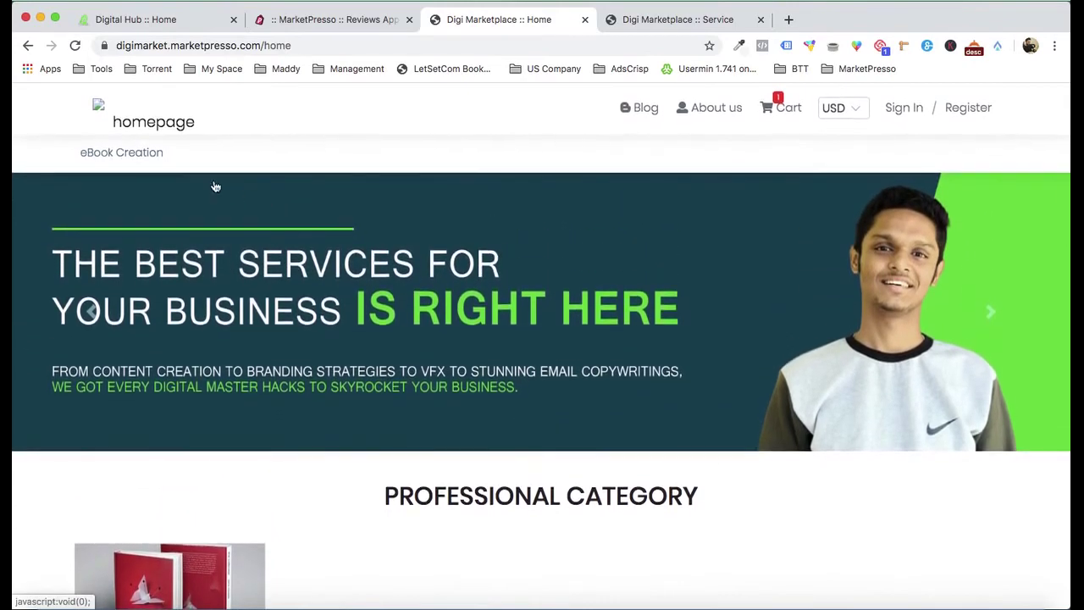
- Examine the Digital Hub example site's Graphics & Design subcategories, top categories and About the Marketplace section
left_click(185, 17)
mouse_move(381, 155)
scroll(458, 236, "up", 10)
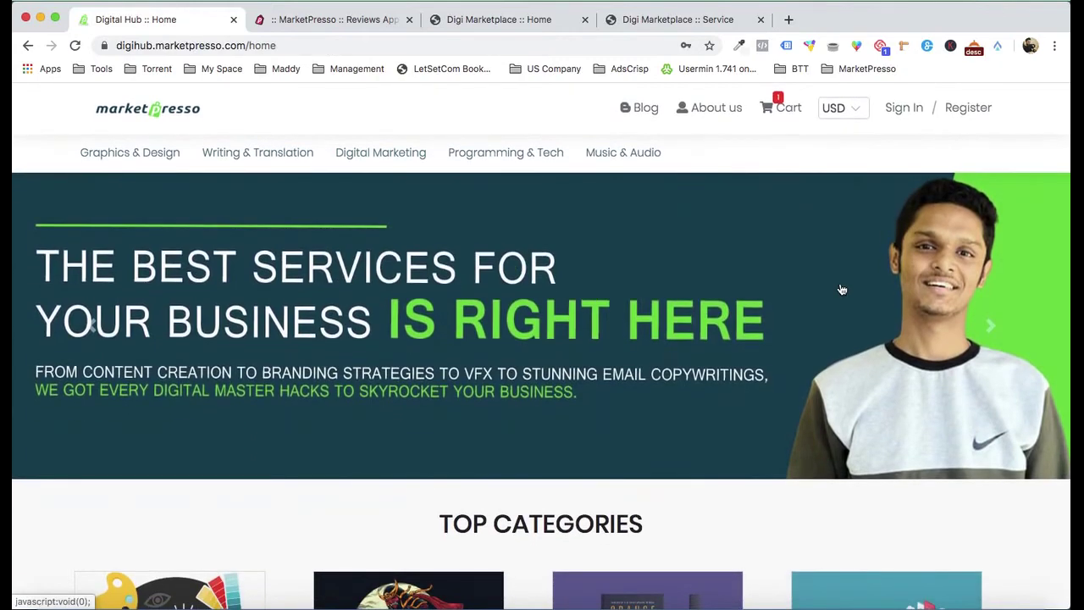
mouse_move(162, 155)
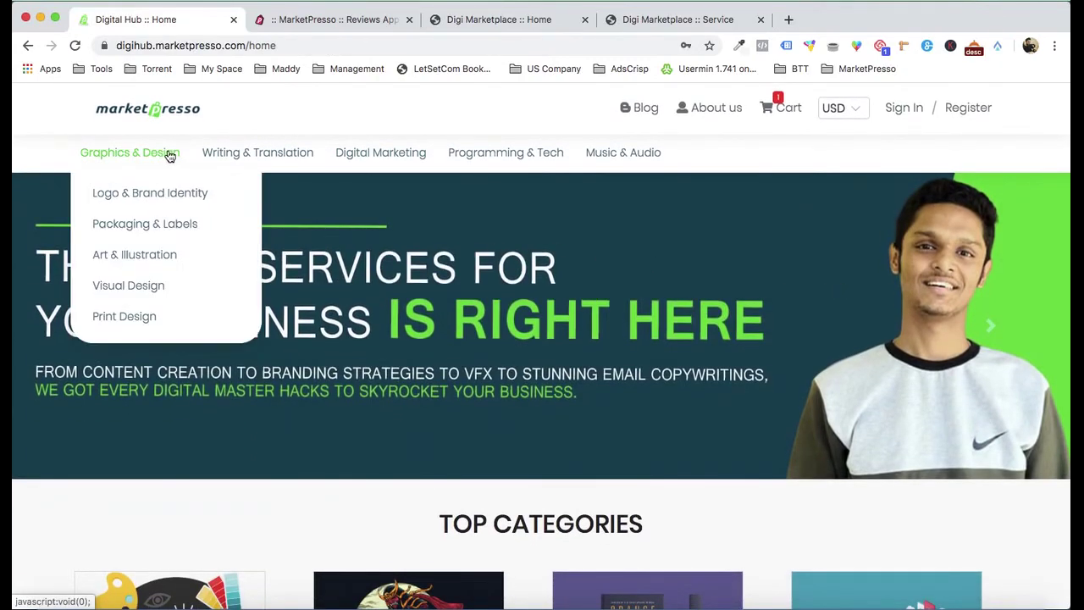
mouse_move(262, 169)
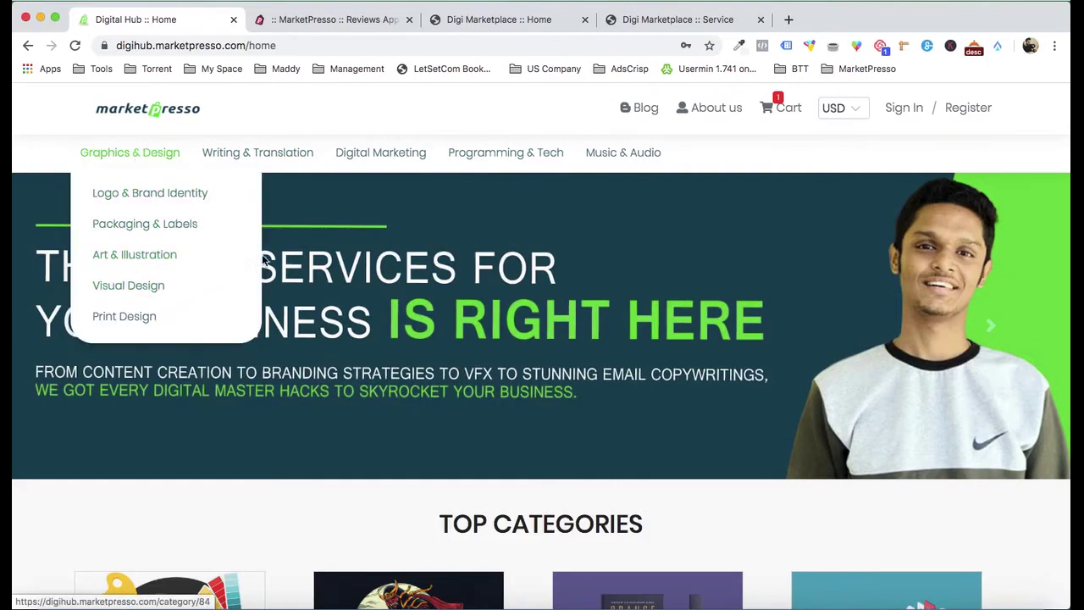
scroll(324, 271, "down", 4)
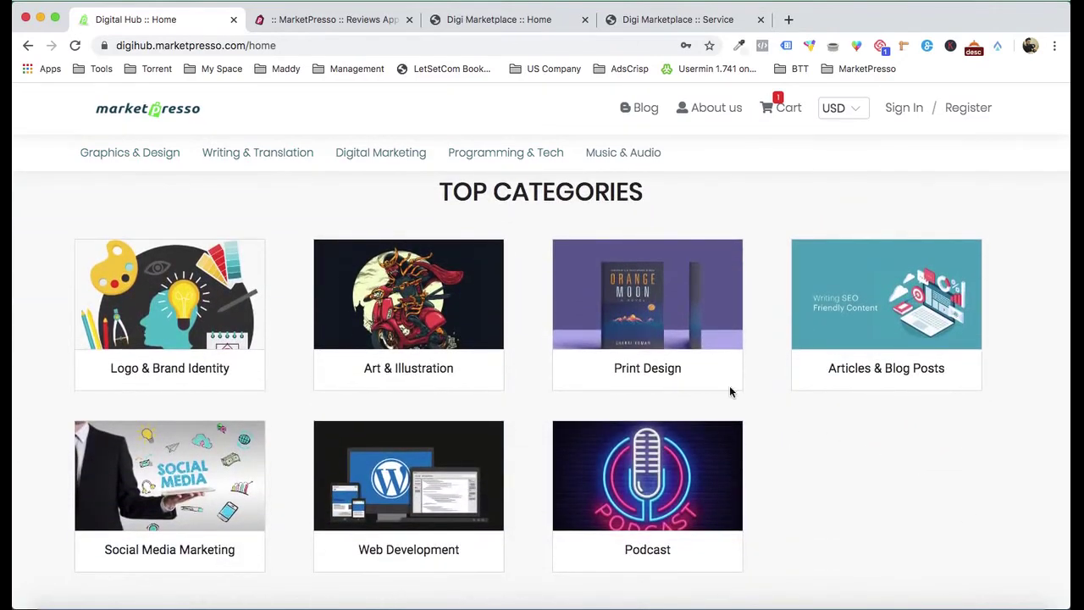
scroll(639, 438, "down", 1)
scroll(639, 437, "down", 3)
scroll(639, 436, "down", 3)
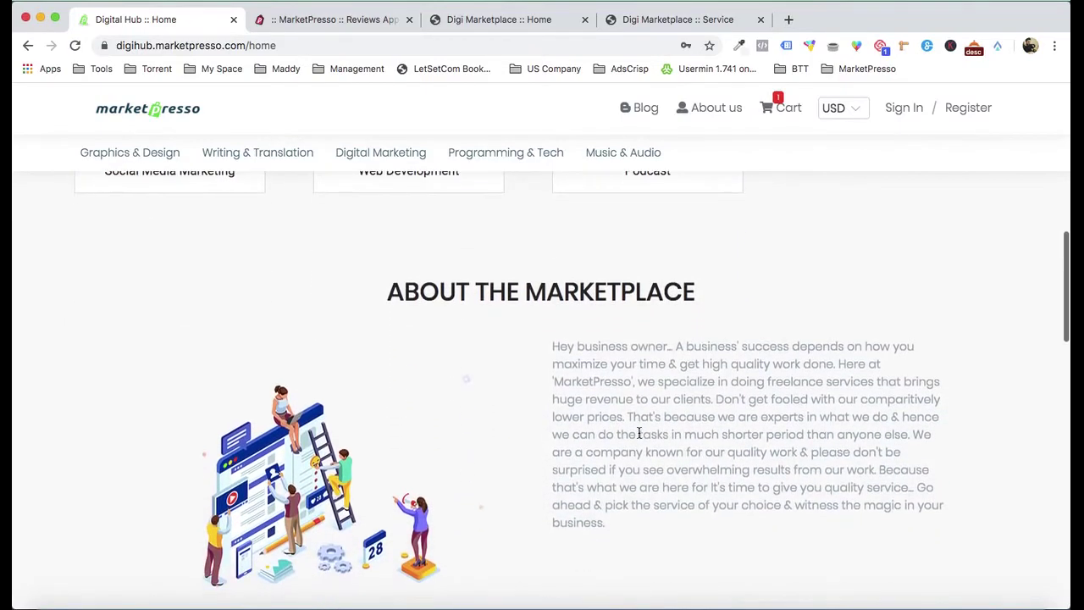
- Browse the Digital Hub home page's customer testimonials, popular services and newsletter subscription sections
scroll(640, 433, "down", 3)
scroll(542, 320, "down", 4)
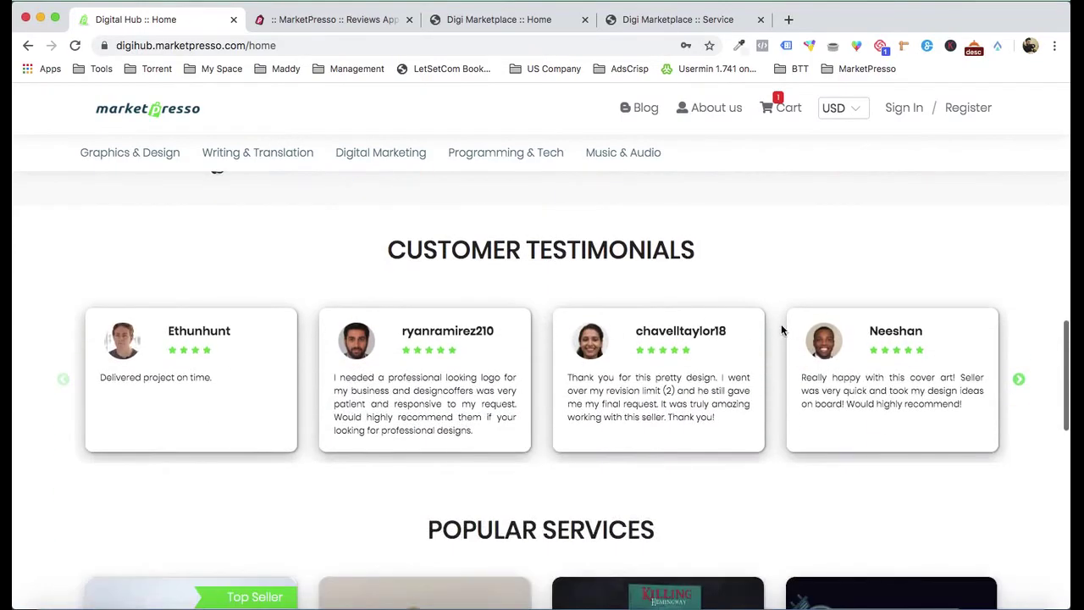
left_click(1018, 381)
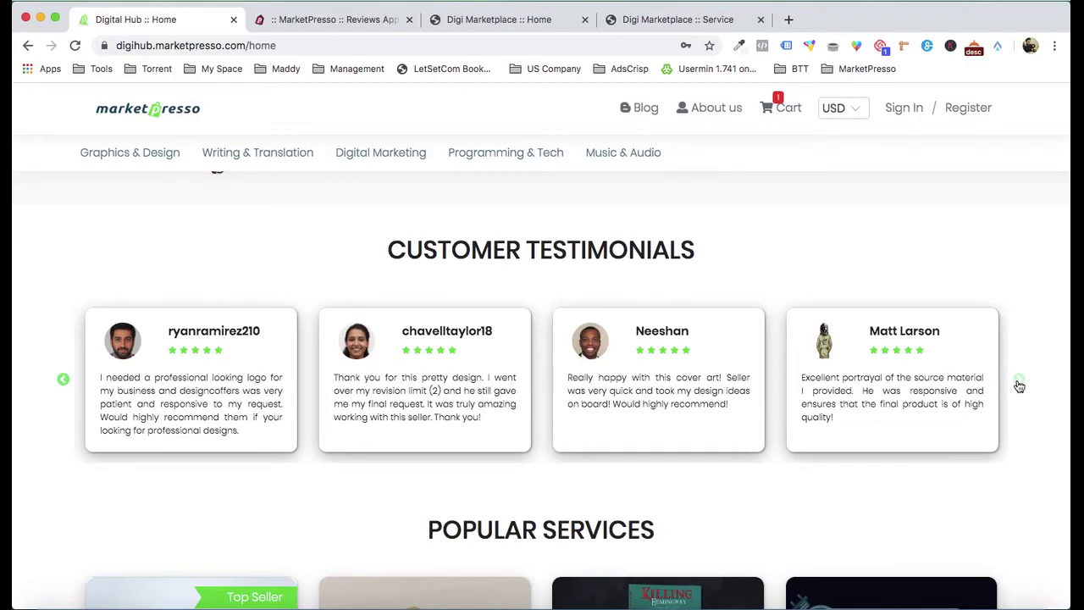
scroll(1018, 385, "down", 5)
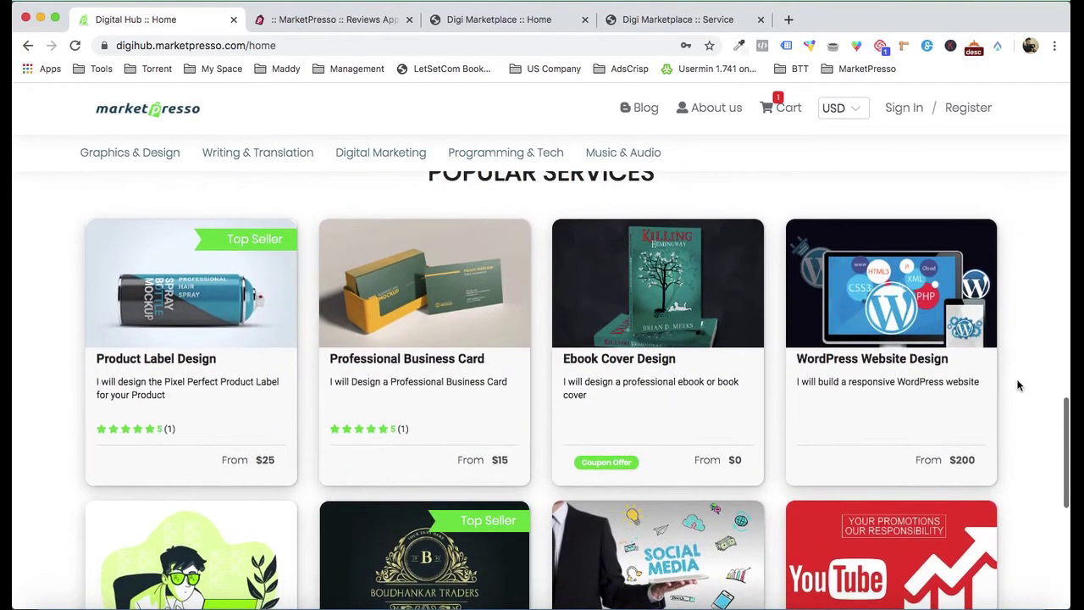
scroll(221, 358, "up", 1)
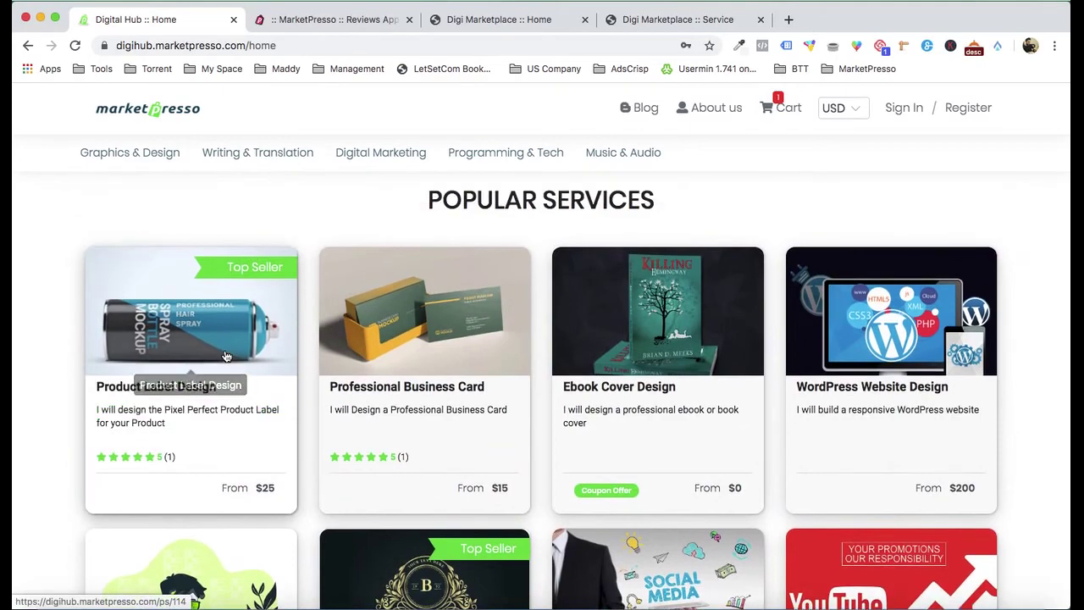
scroll(721, 337, "down", 4)
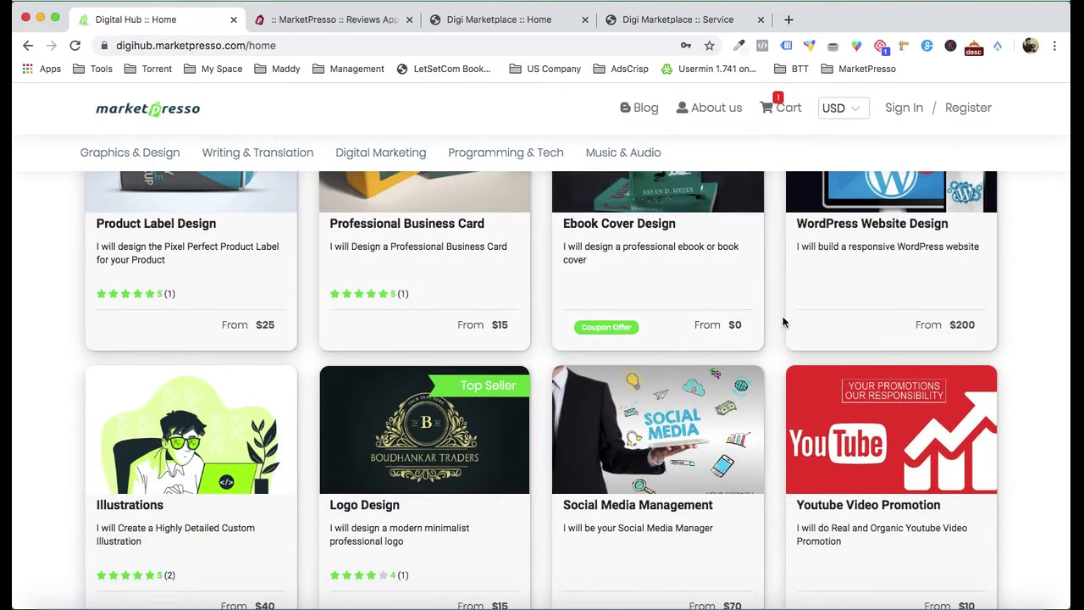
scroll(783, 322, "down", 5)
scroll(721, 347, "down", 3)
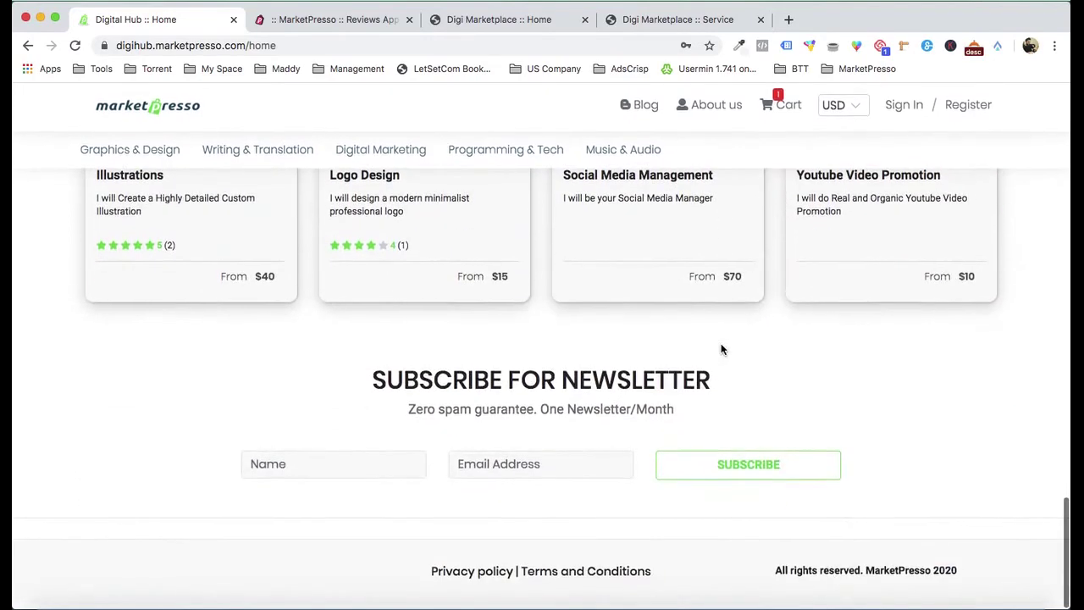
scroll(719, 350, "up", 15)
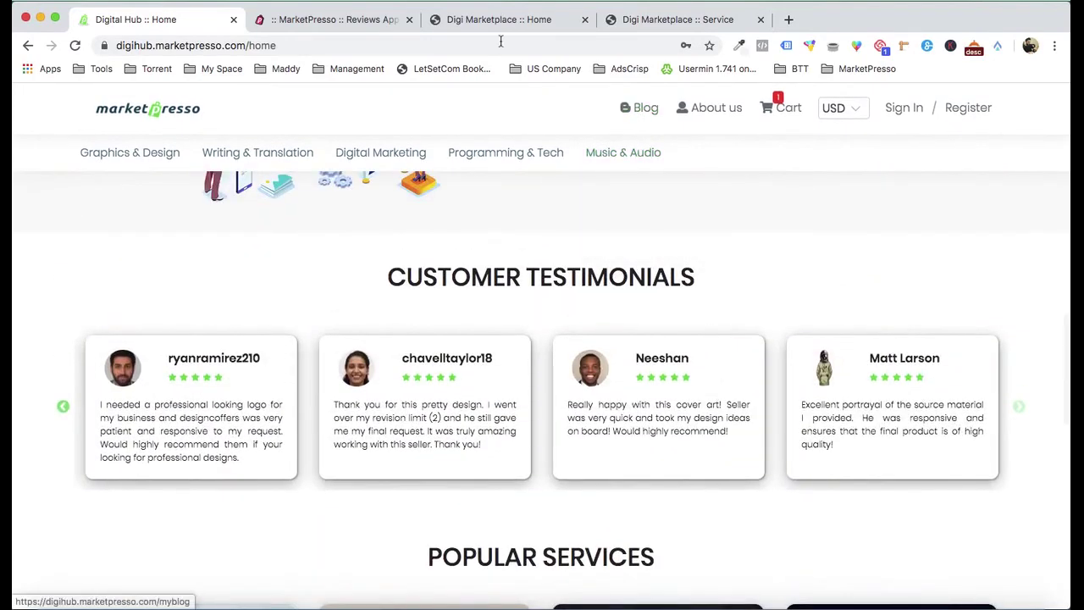
- Open the blog management page in the MarketPresso admin
left_click(346, 19)
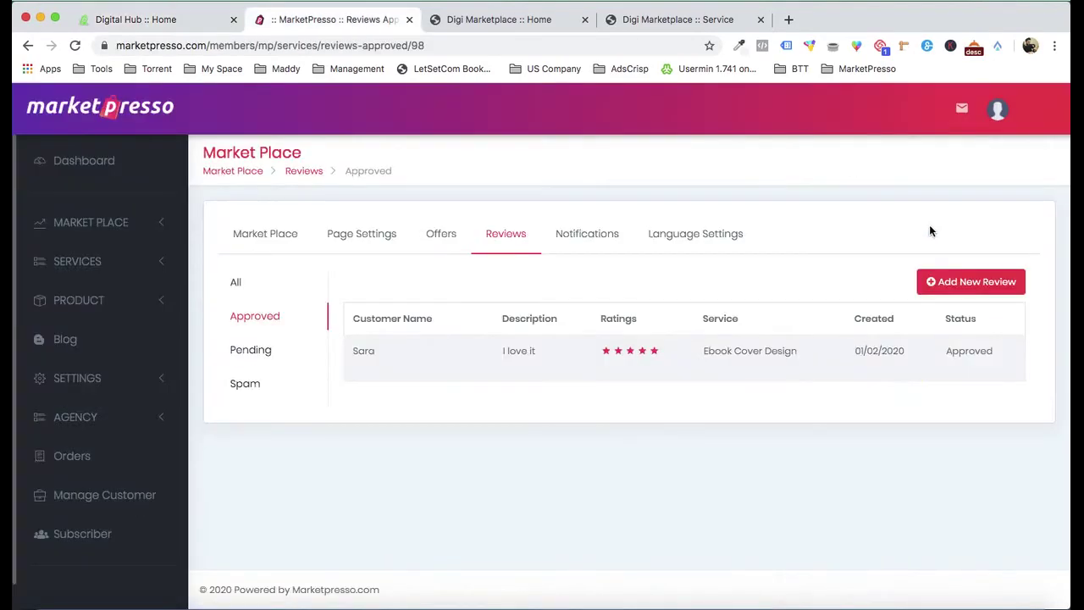
left_click(110, 332)
left_click(153, 25)
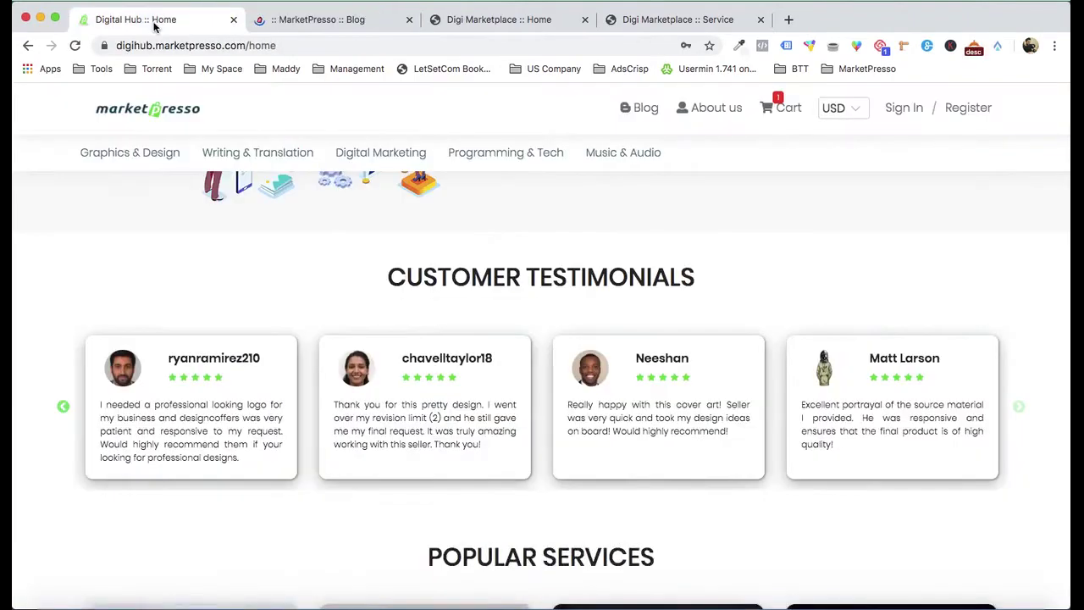
left_click(318, 22)
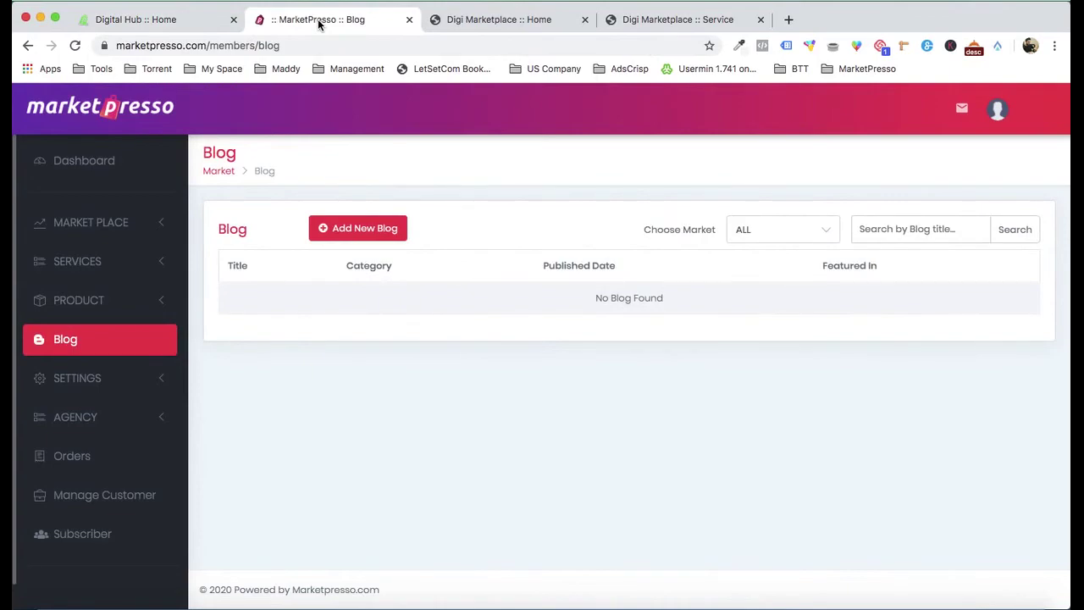
- Examine the fields for adding a blog with Digi Marketplace chosen as the market place, and close the form without saving
left_click(368, 223)
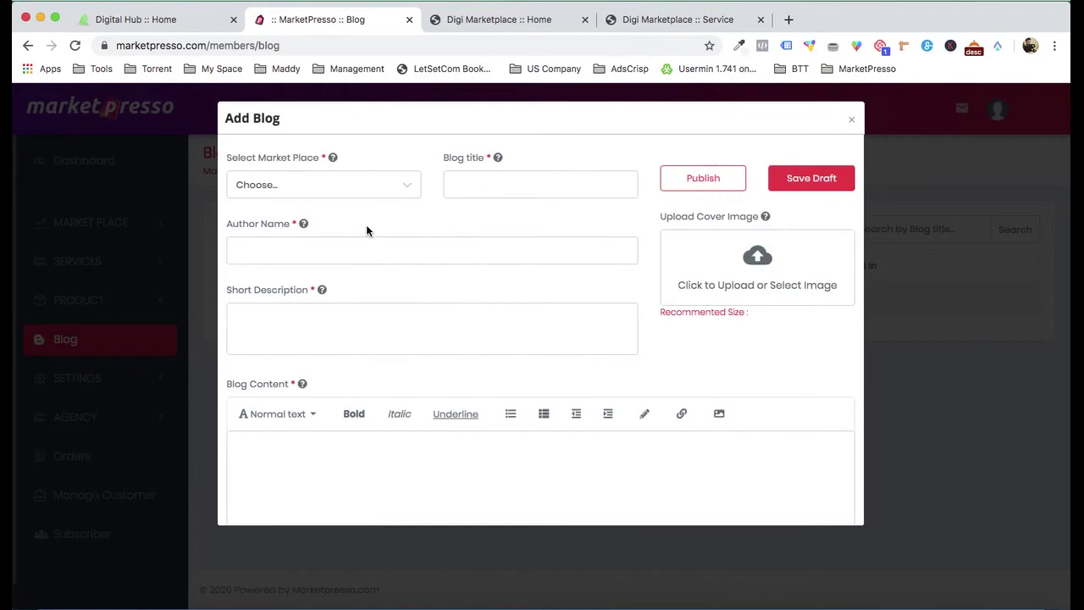
left_click(381, 197)
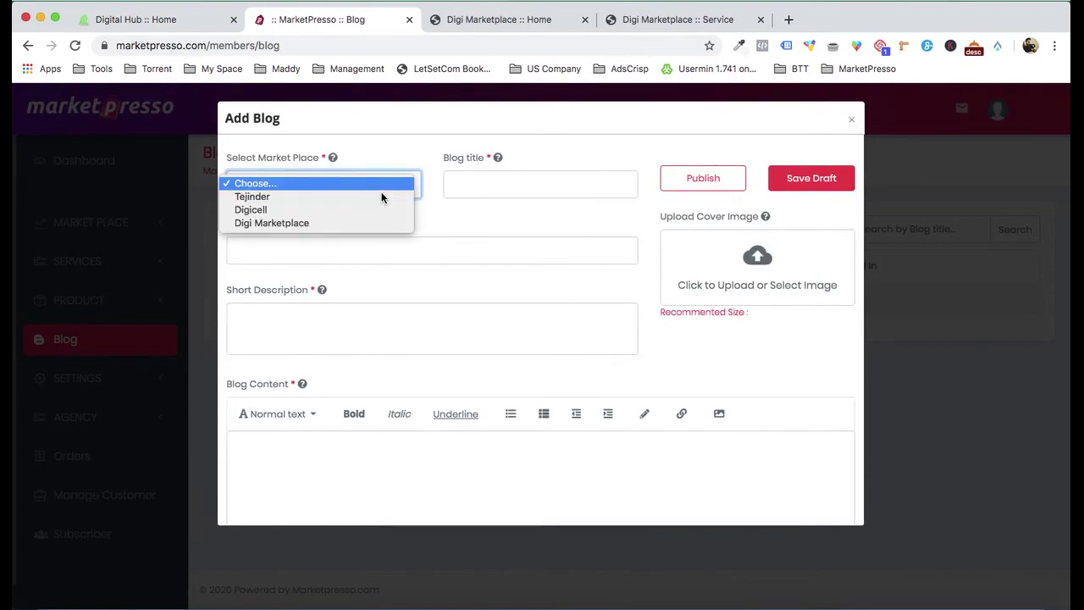
left_click(379, 224)
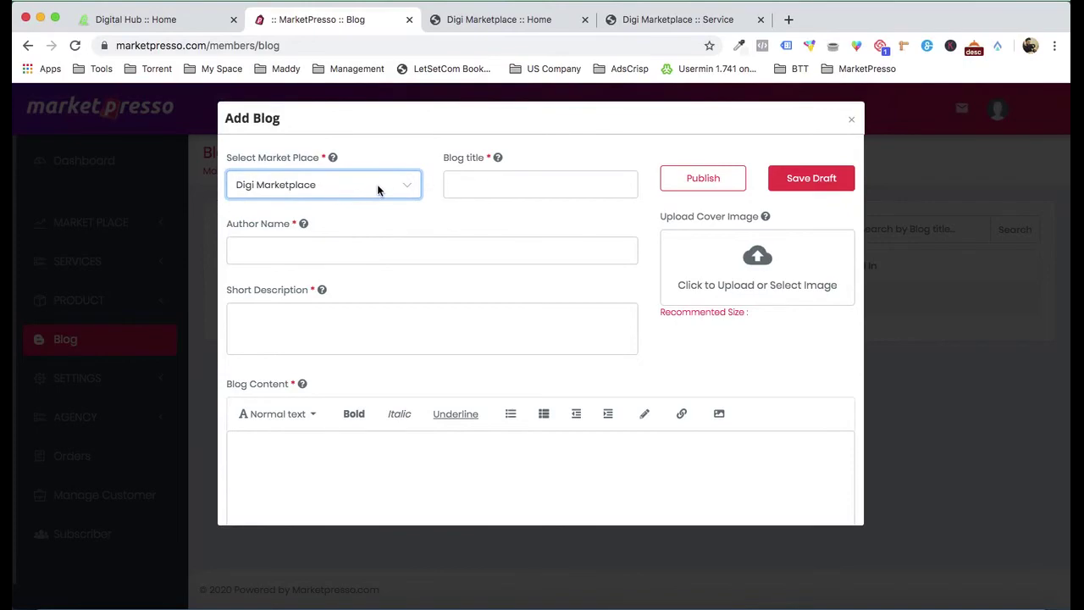
left_click(507, 193)
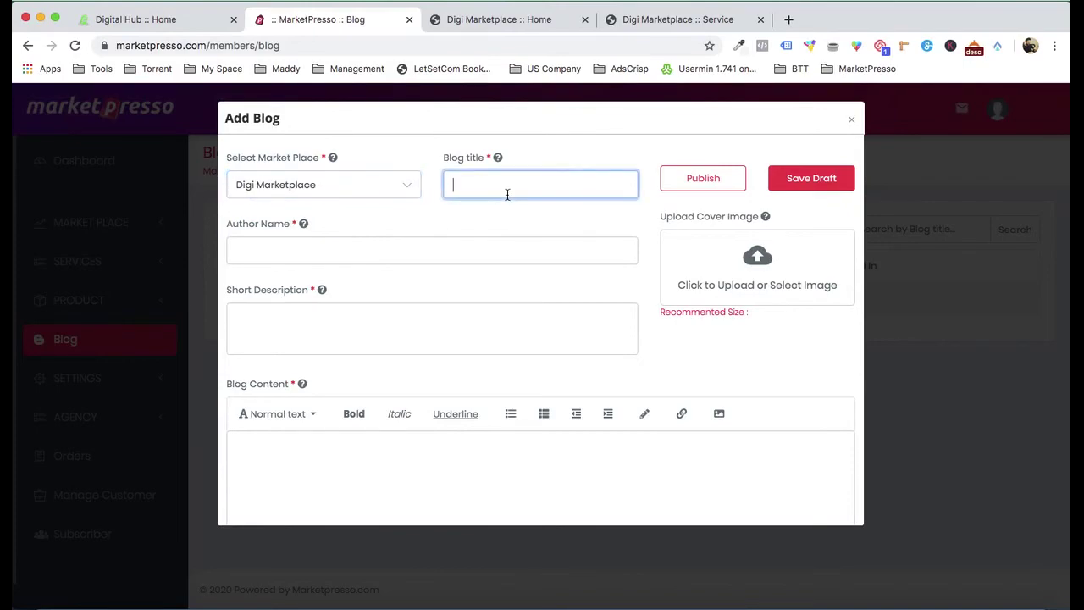
scroll(368, 259, "down", 2)
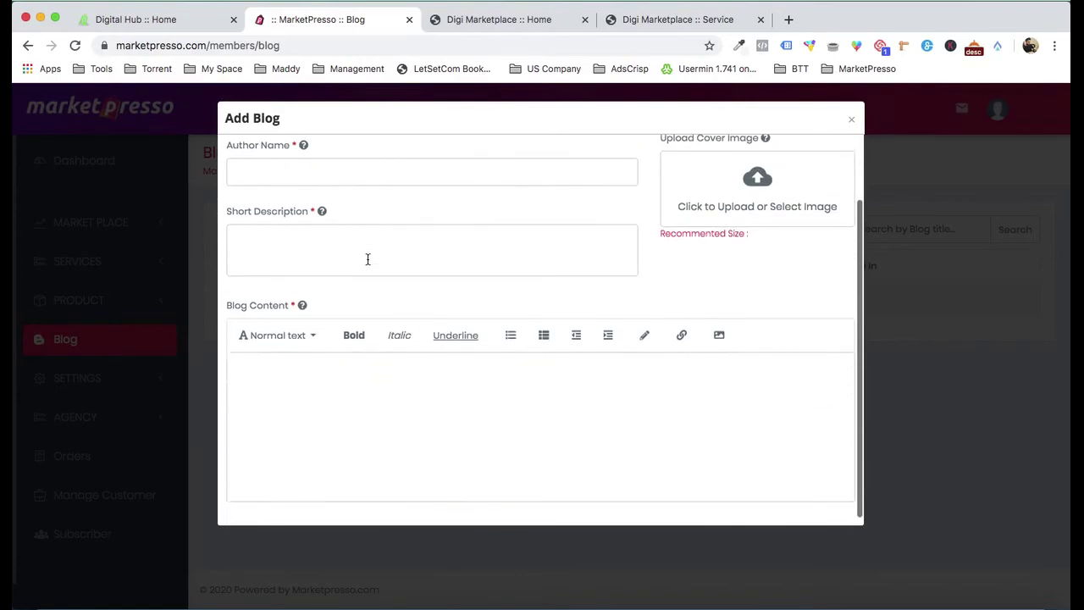
scroll(410, 414, "up", 2)
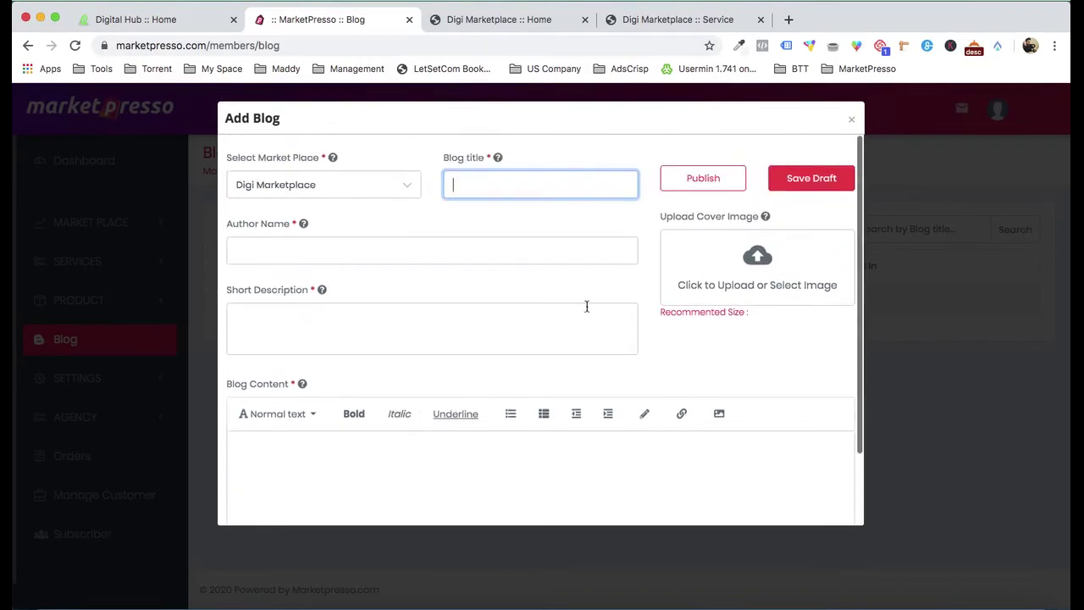
left_click(851, 119)
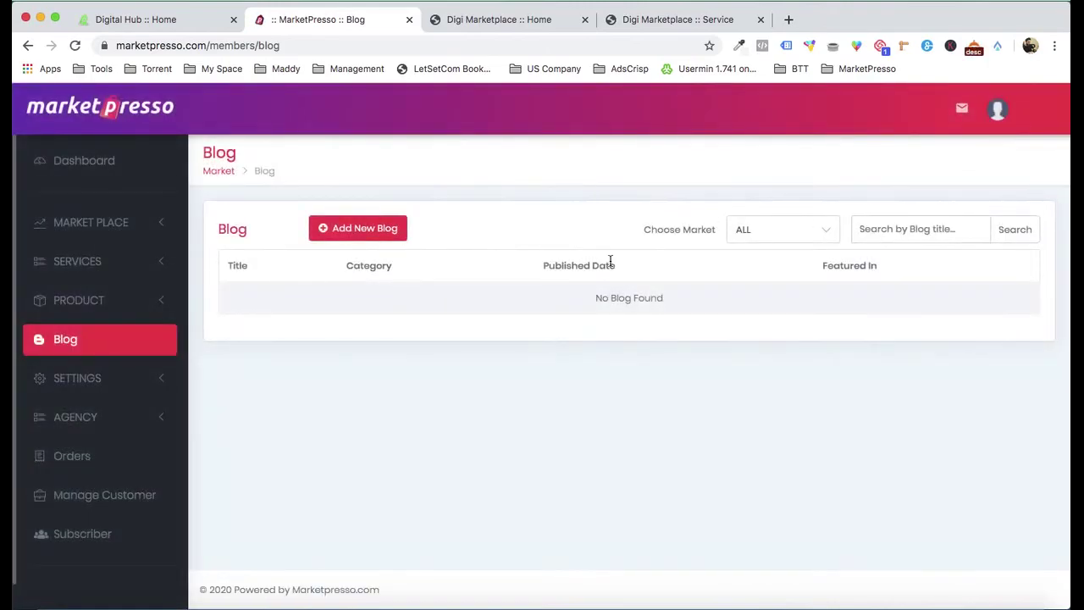
- Close the Ebook Cover Design service page and return to the Digi Marketplace home page
left_click(520, 20)
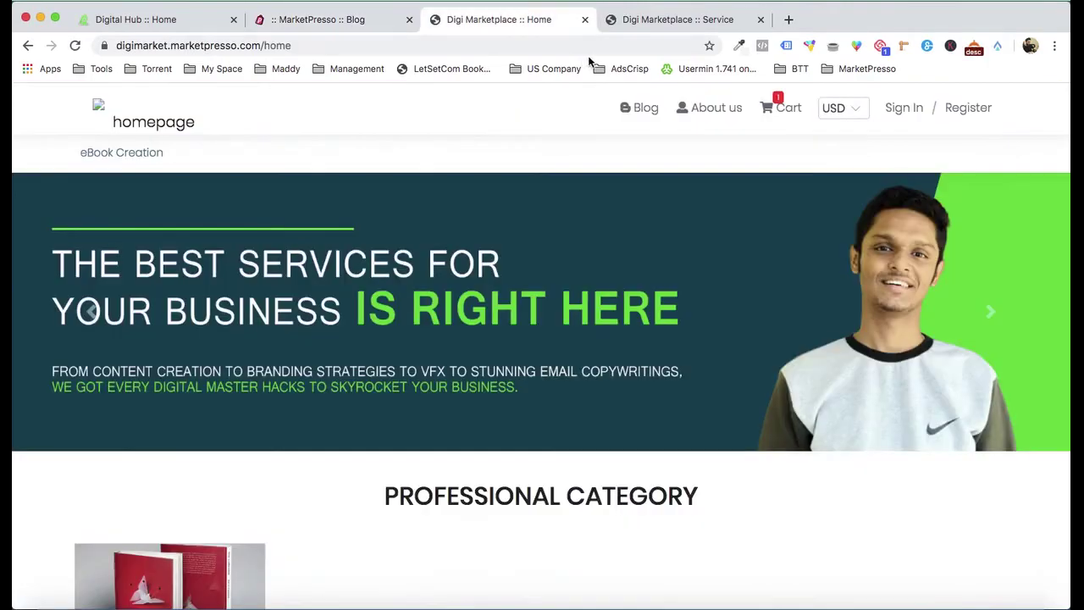
left_click(677, 22)
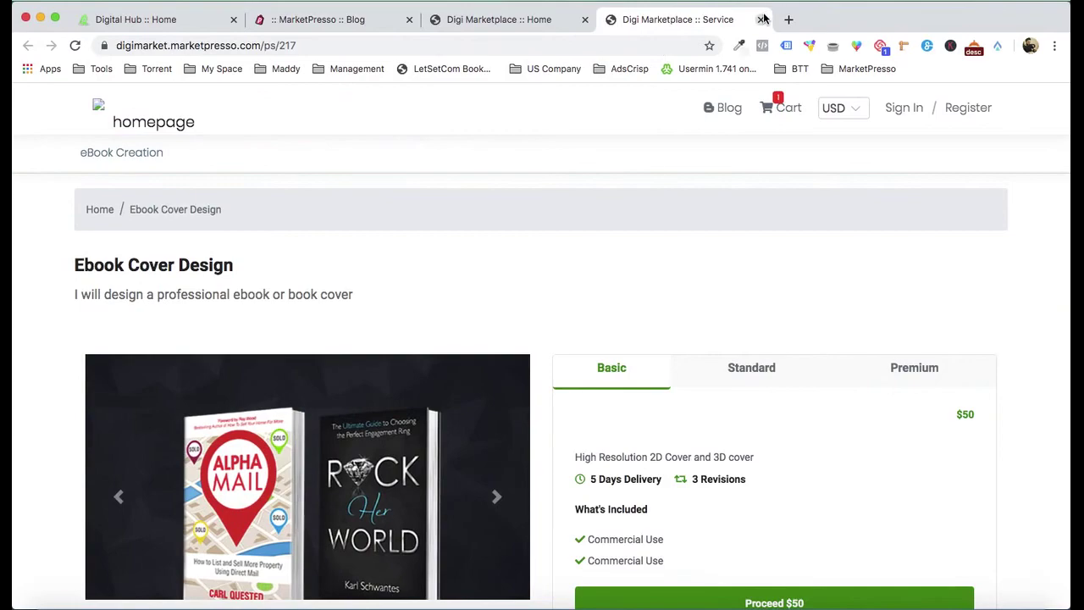
left_click(760, 20)
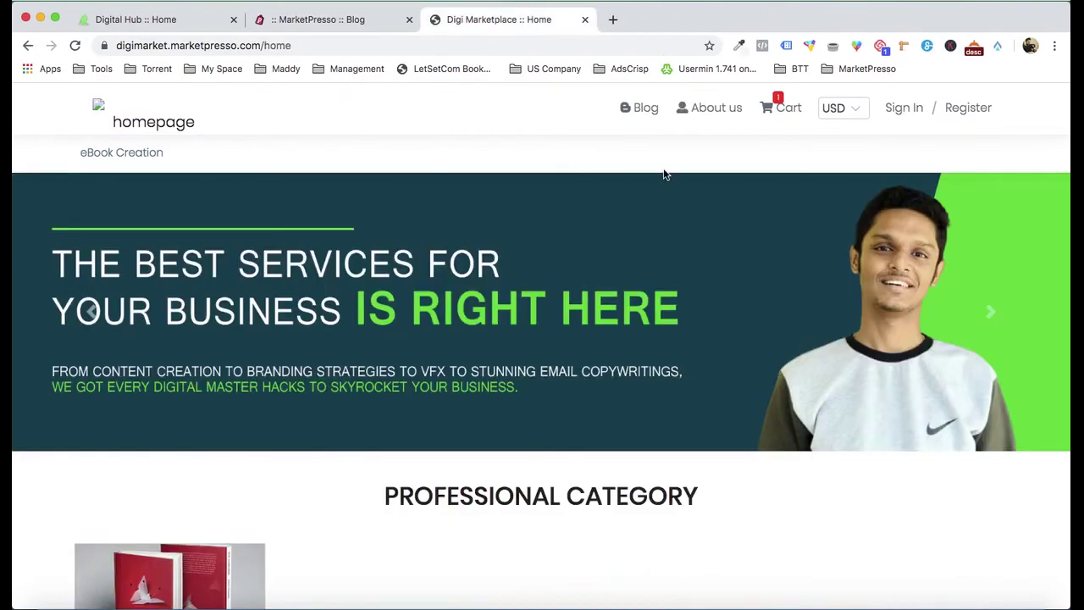
- Reload the Digi Marketplace home page and review its banner, professional category, popular services and customer testimonials sections
left_click(151, 112)
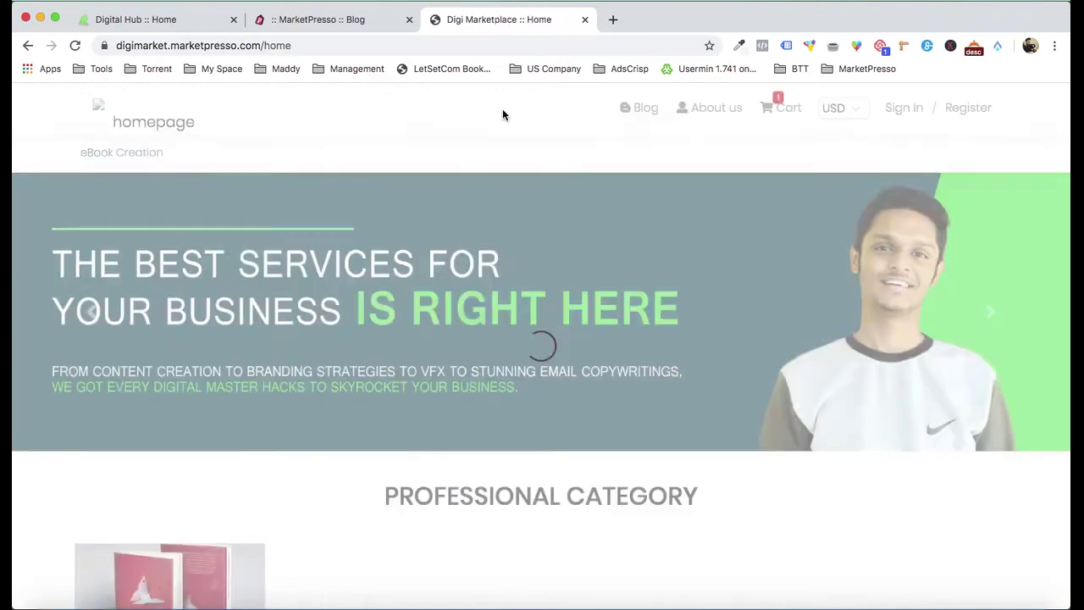
scroll(539, 278, "down", 5)
scroll(539, 278, "up", 5)
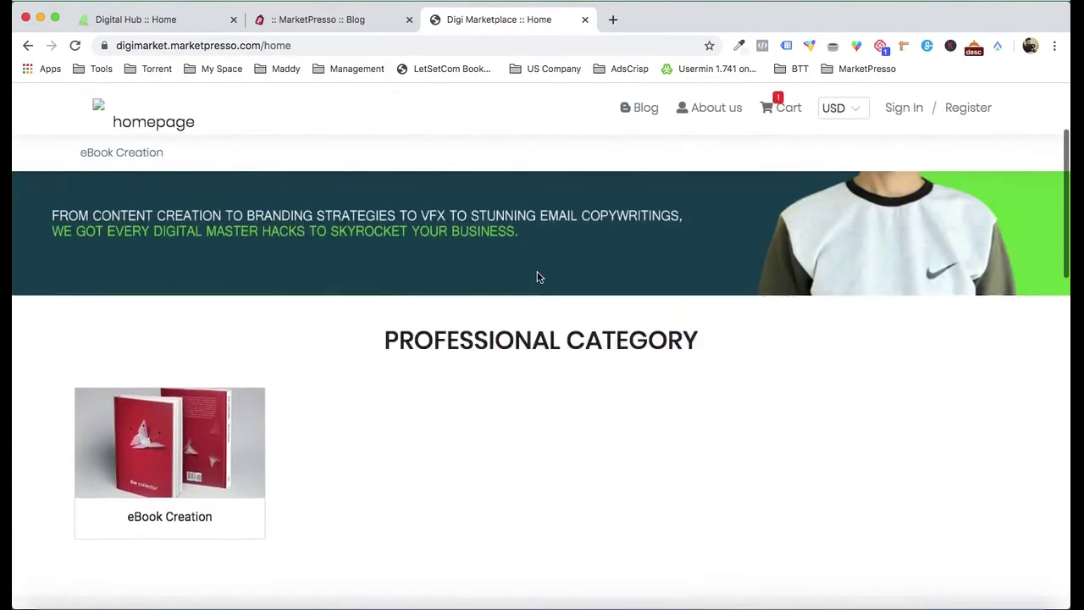
scroll(538, 278, "down", 6)
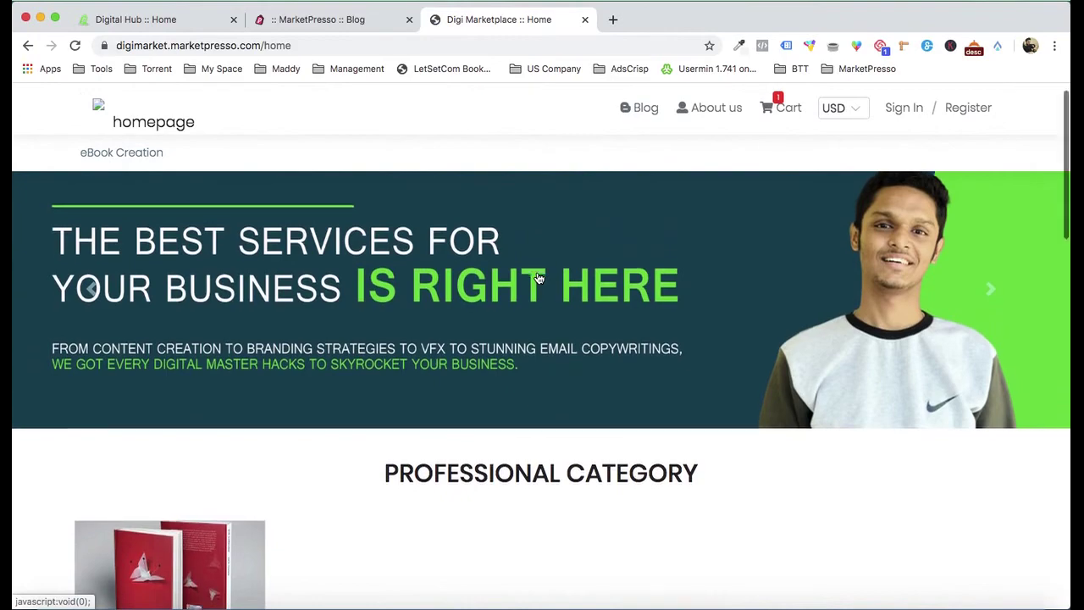
scroll(537, 276, "down", 6)
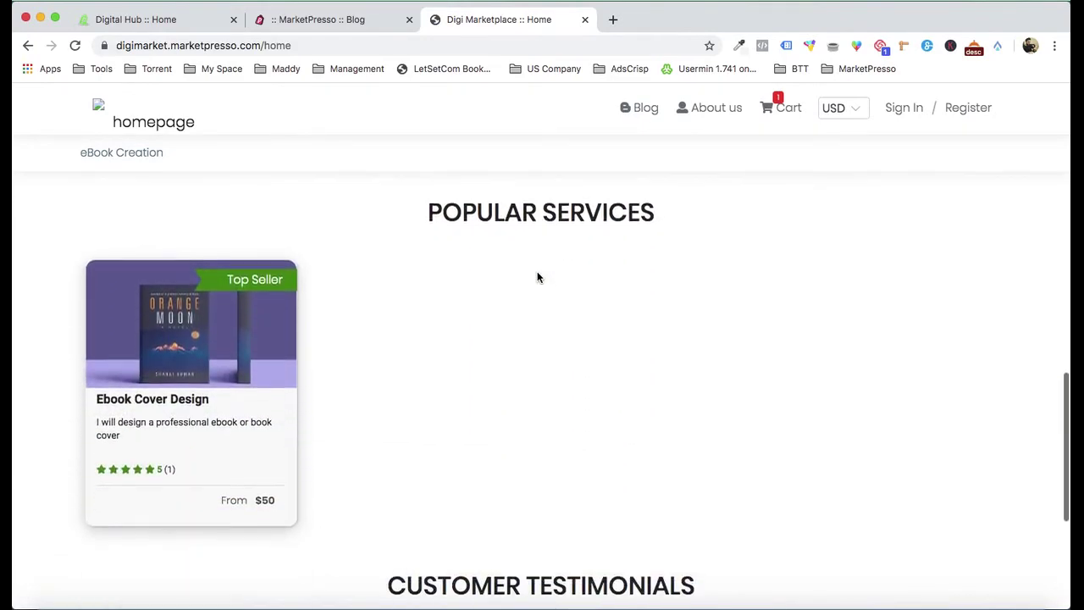
scroll(531, 382, "down", 4)
scroll(531, 382, "up", 15)
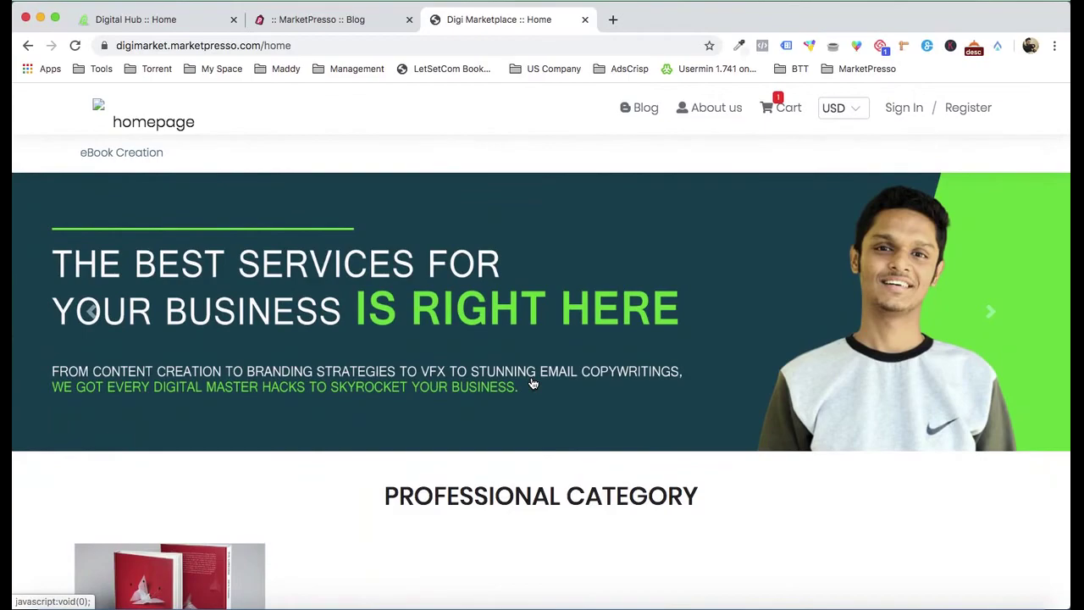
- Switch to the Digital Hub example home page and examine its newsletter subscription, About the Marketplace and top categories sections
left_click(176, 26)
scroll(406, 332, "up", 4)
scroll(406, 335, "down", 5)
scroll(406, 331, "down", 10)
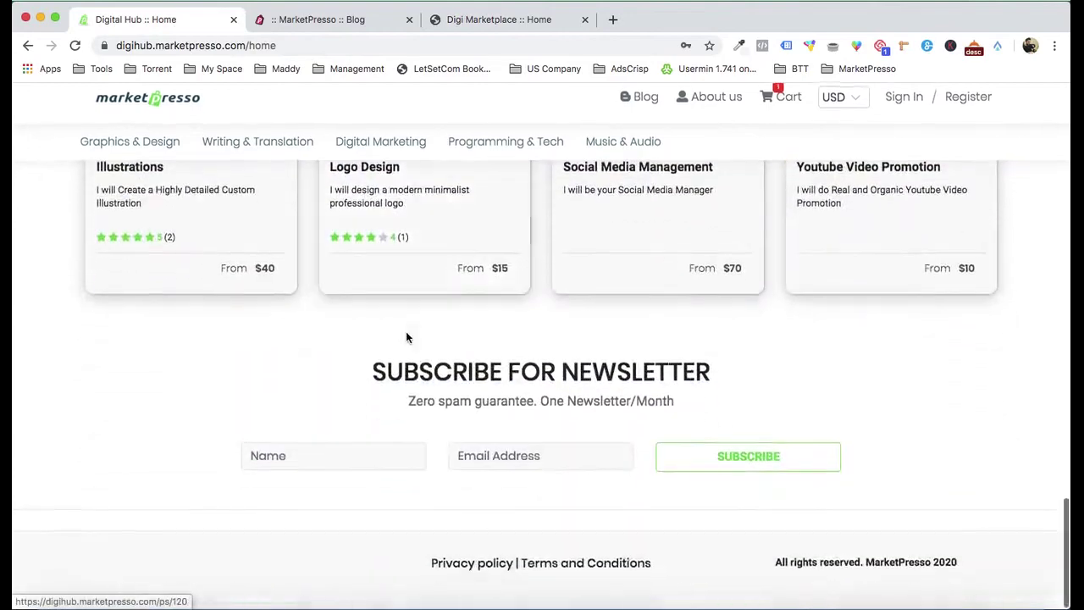
scroll(405, 331, "up", 8)
scroll(407, 338, "up", 6)
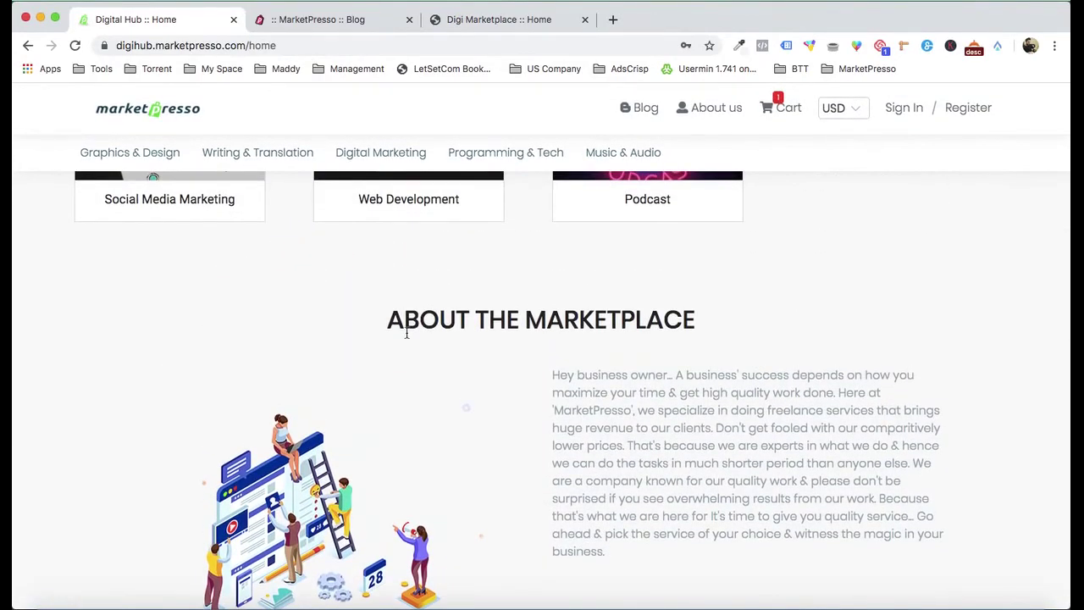
scroll(407, 333, "up", 5)
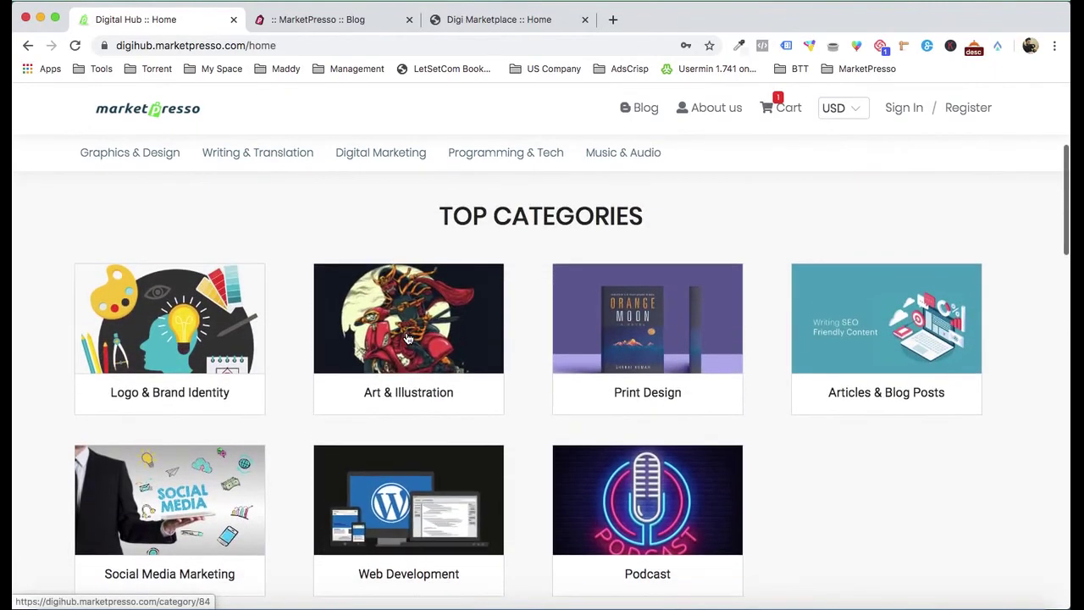
scroll(407, 338, "up", 3)
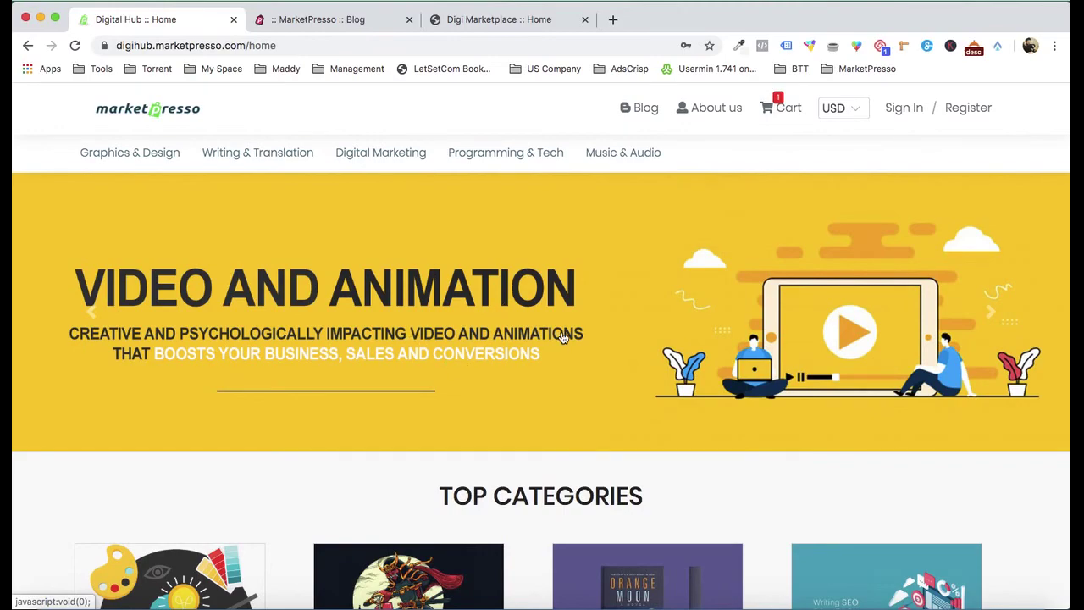
- Look over the full Digital Hub home page layout once more, from the banner and top categories down to the footer
scroll(563, 336, "down", 5)
scroll(563, 336, "up", 5)
scroll(575, 325, "down", 4)
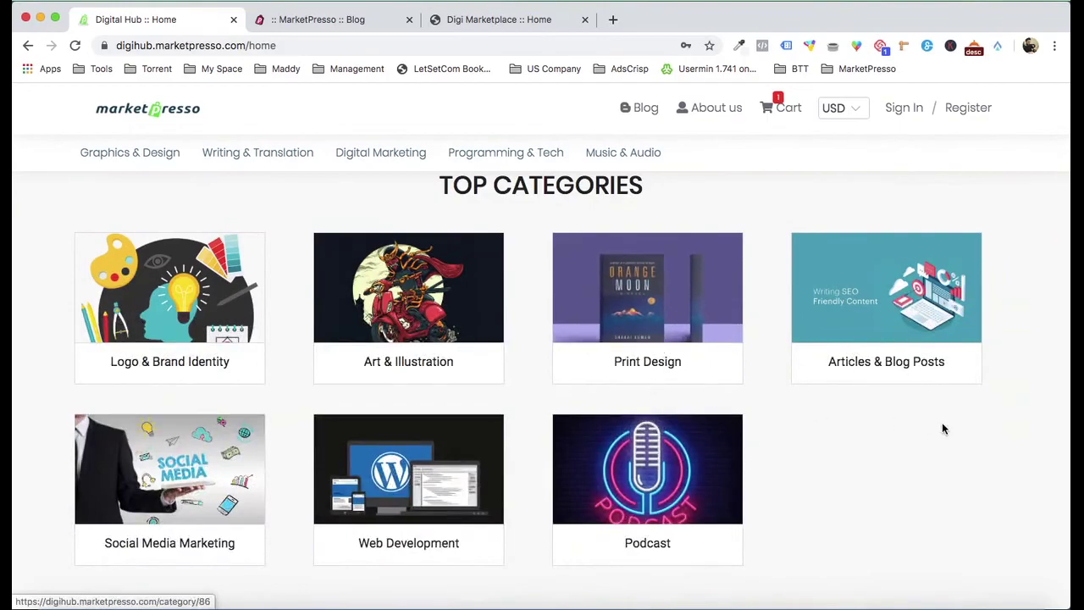
scroll(943, 428, "down", 12)
scroll(941, 424, "down", 5)
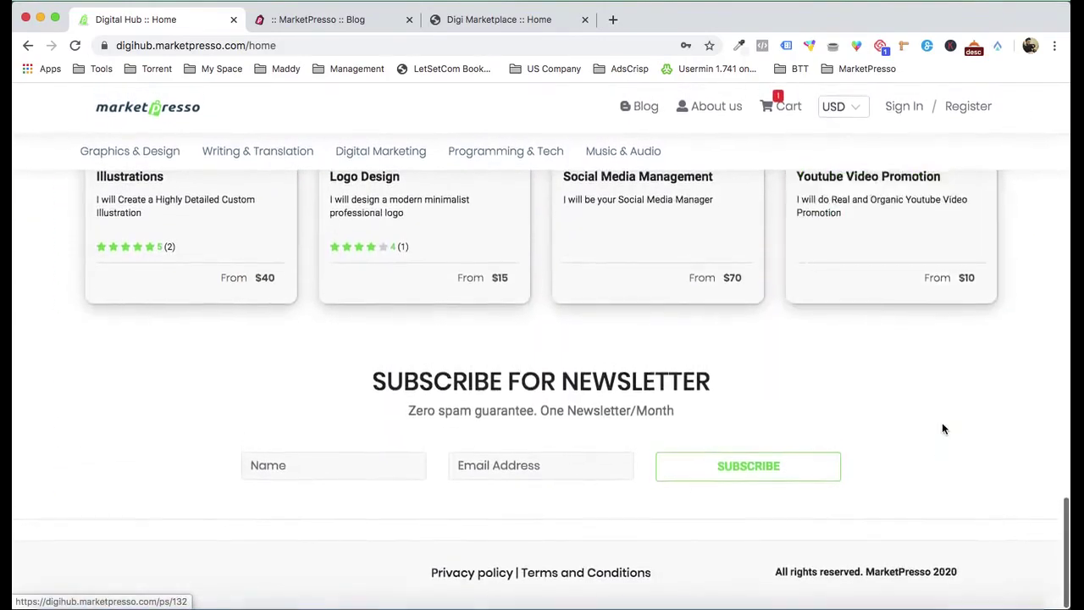
scroll(941, 421, "up", 20)
scroll(323, 286, "down", 6)
scroll(424, 339, "up", 6)
scroll(506, 372, "down", 3)
scroll(508, 374, "up", 3)
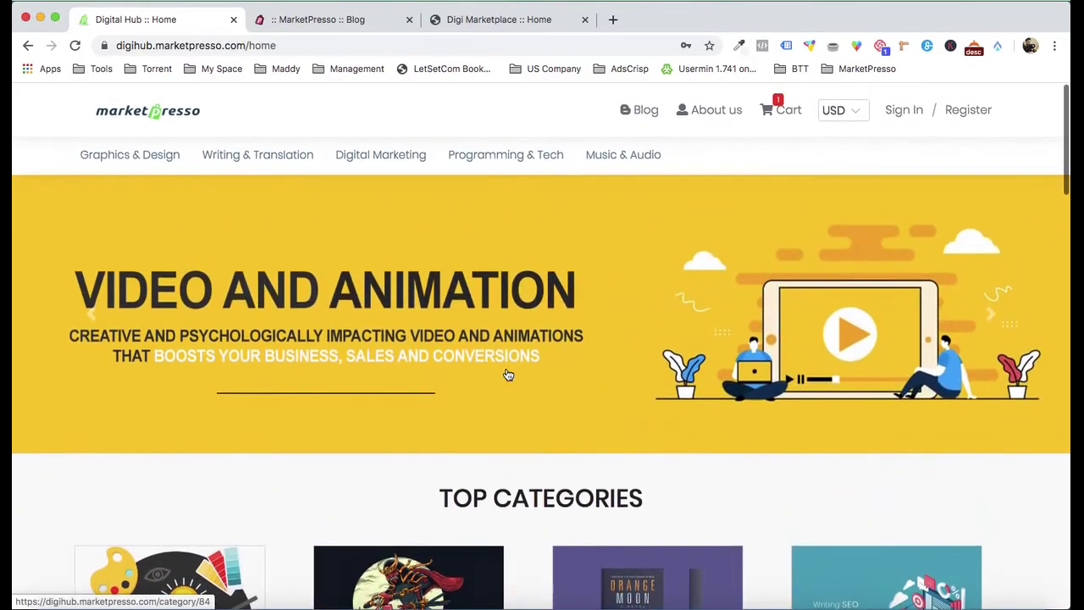